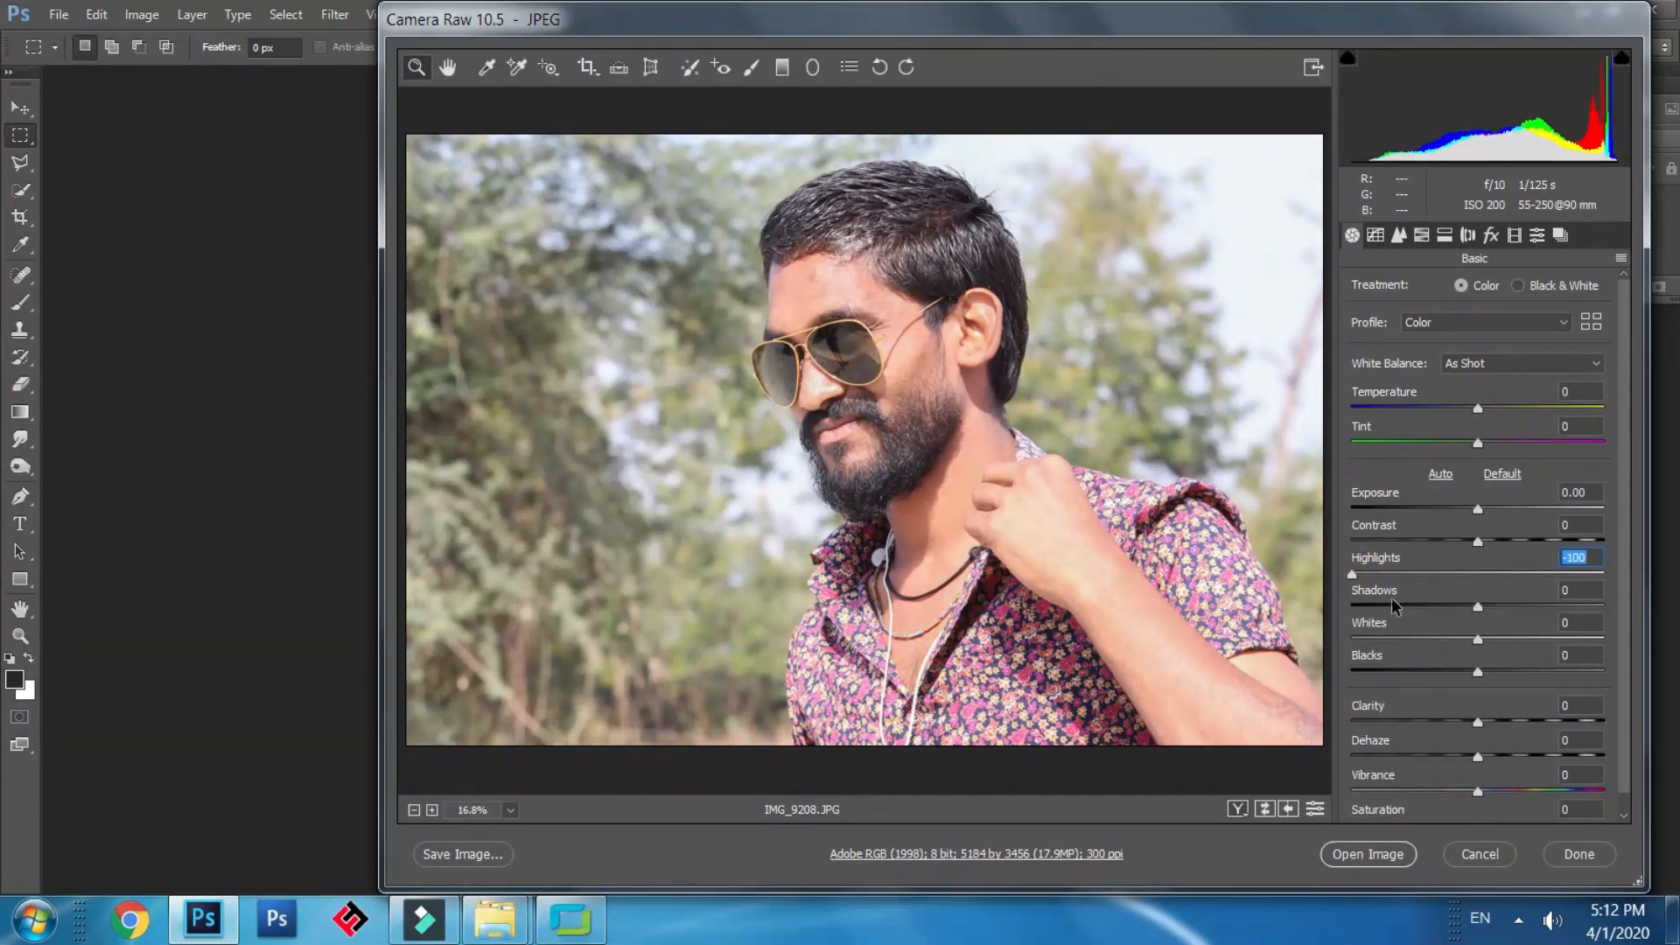
Set Highlights to -100, sample the white balance from the hair and beard, and adjust it to Temperature -10 and Tint -18.
drag(1401, 577, 1279, 577)
click(486, 66)
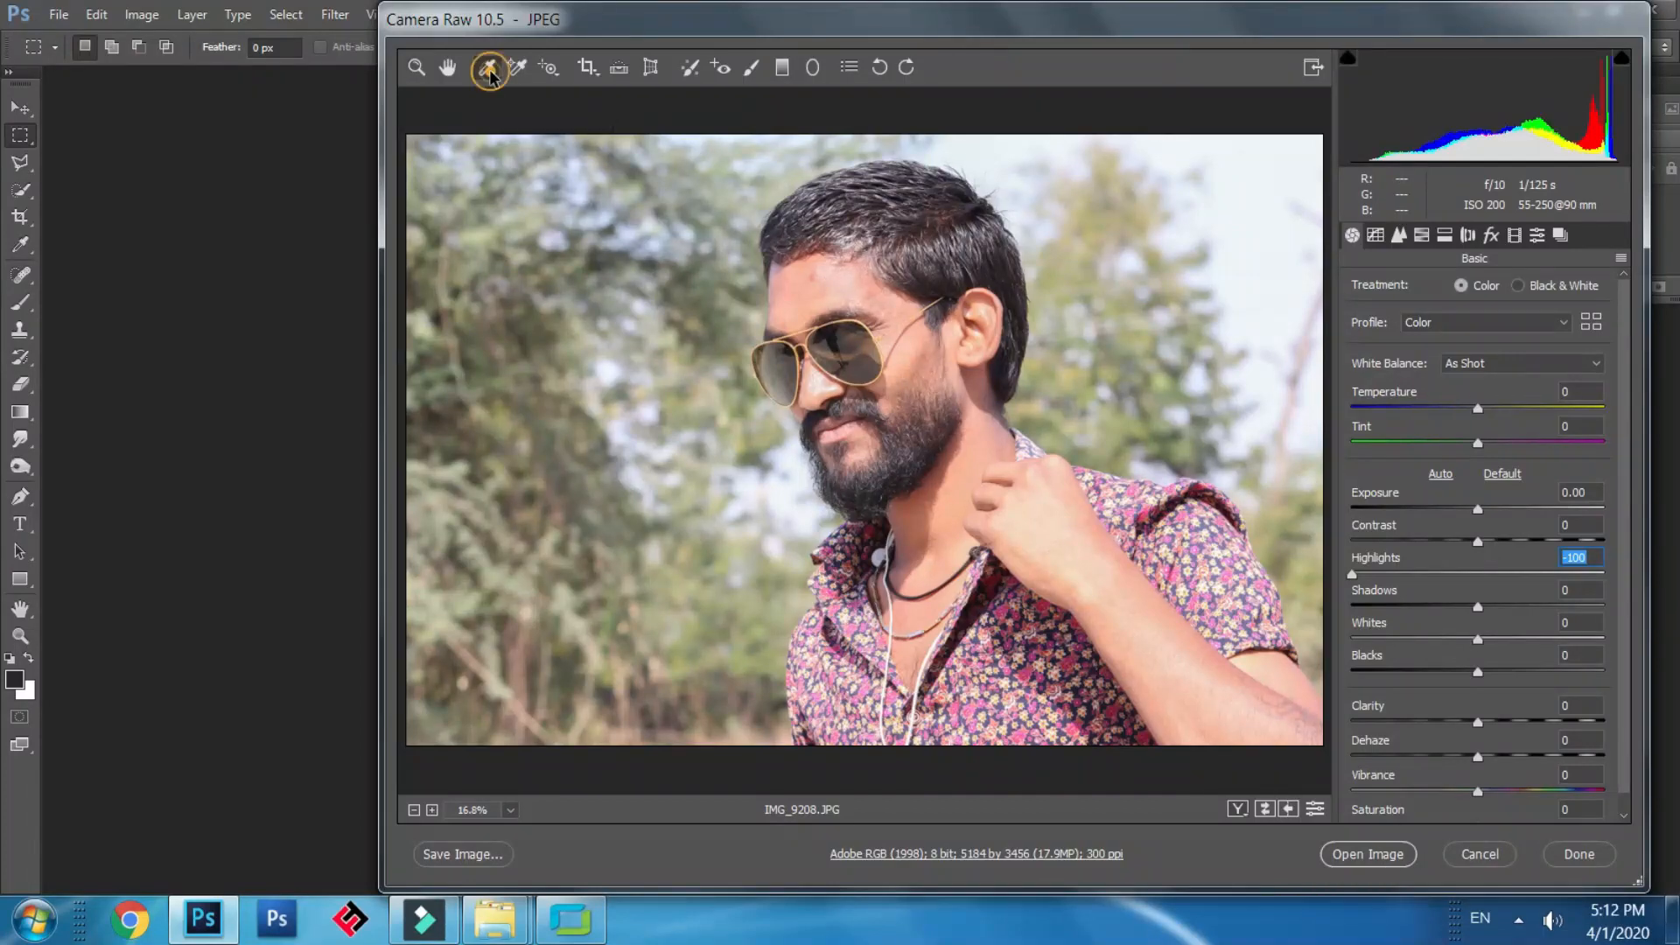
click(975, 279)
click(998, 281)
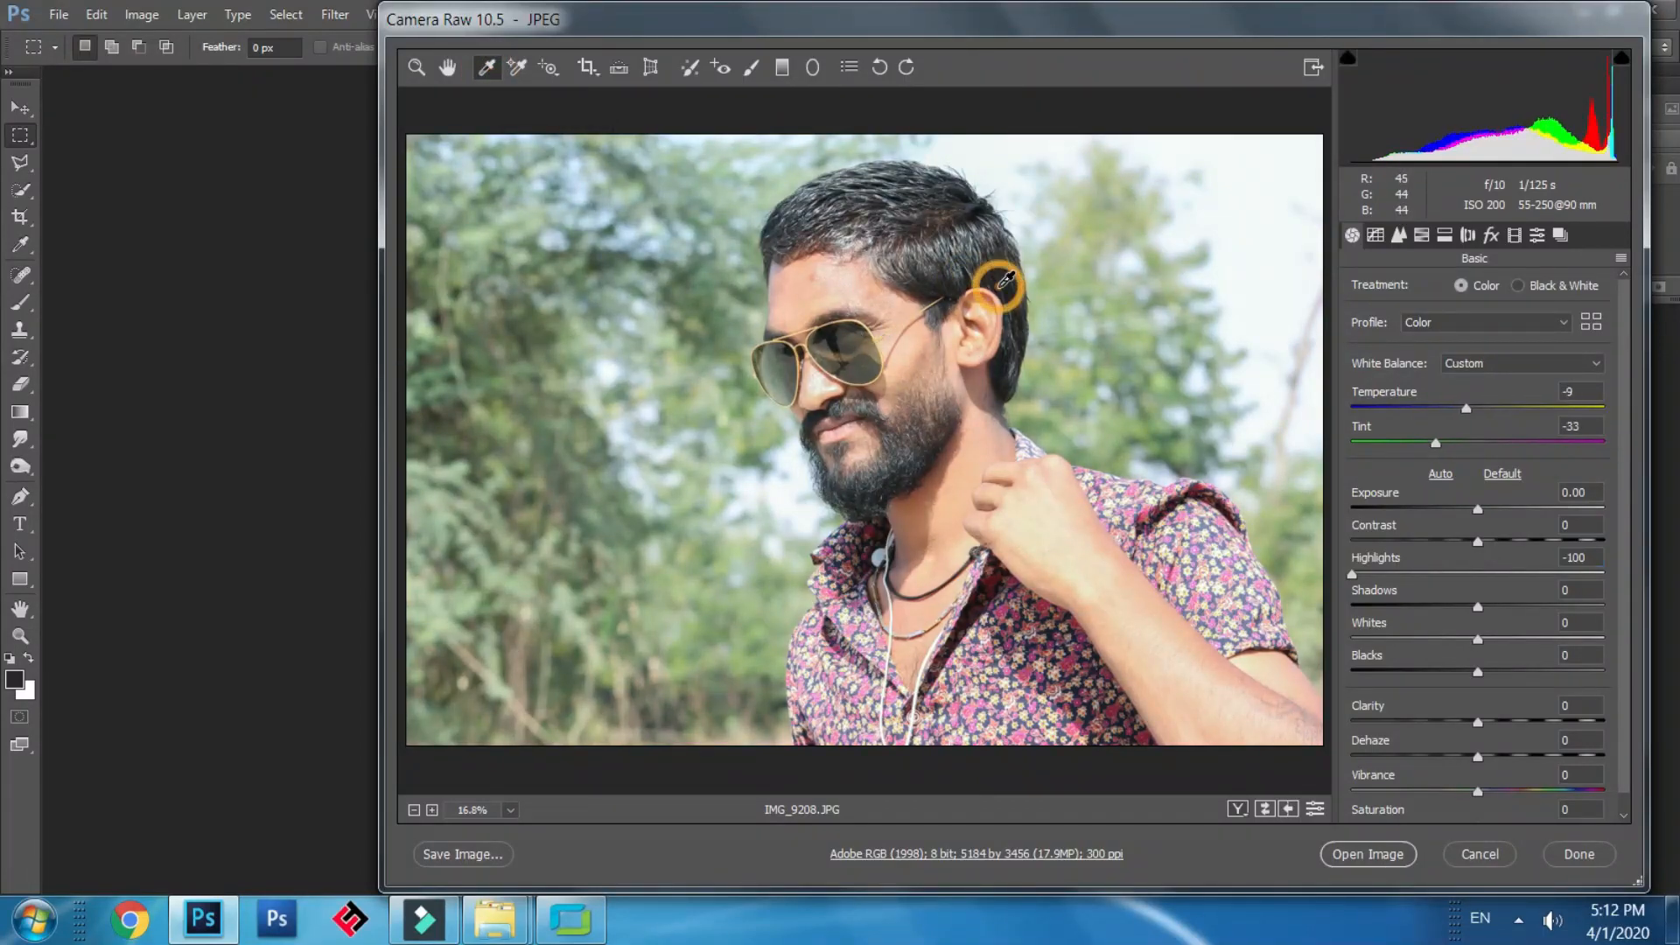
click(955, 284)
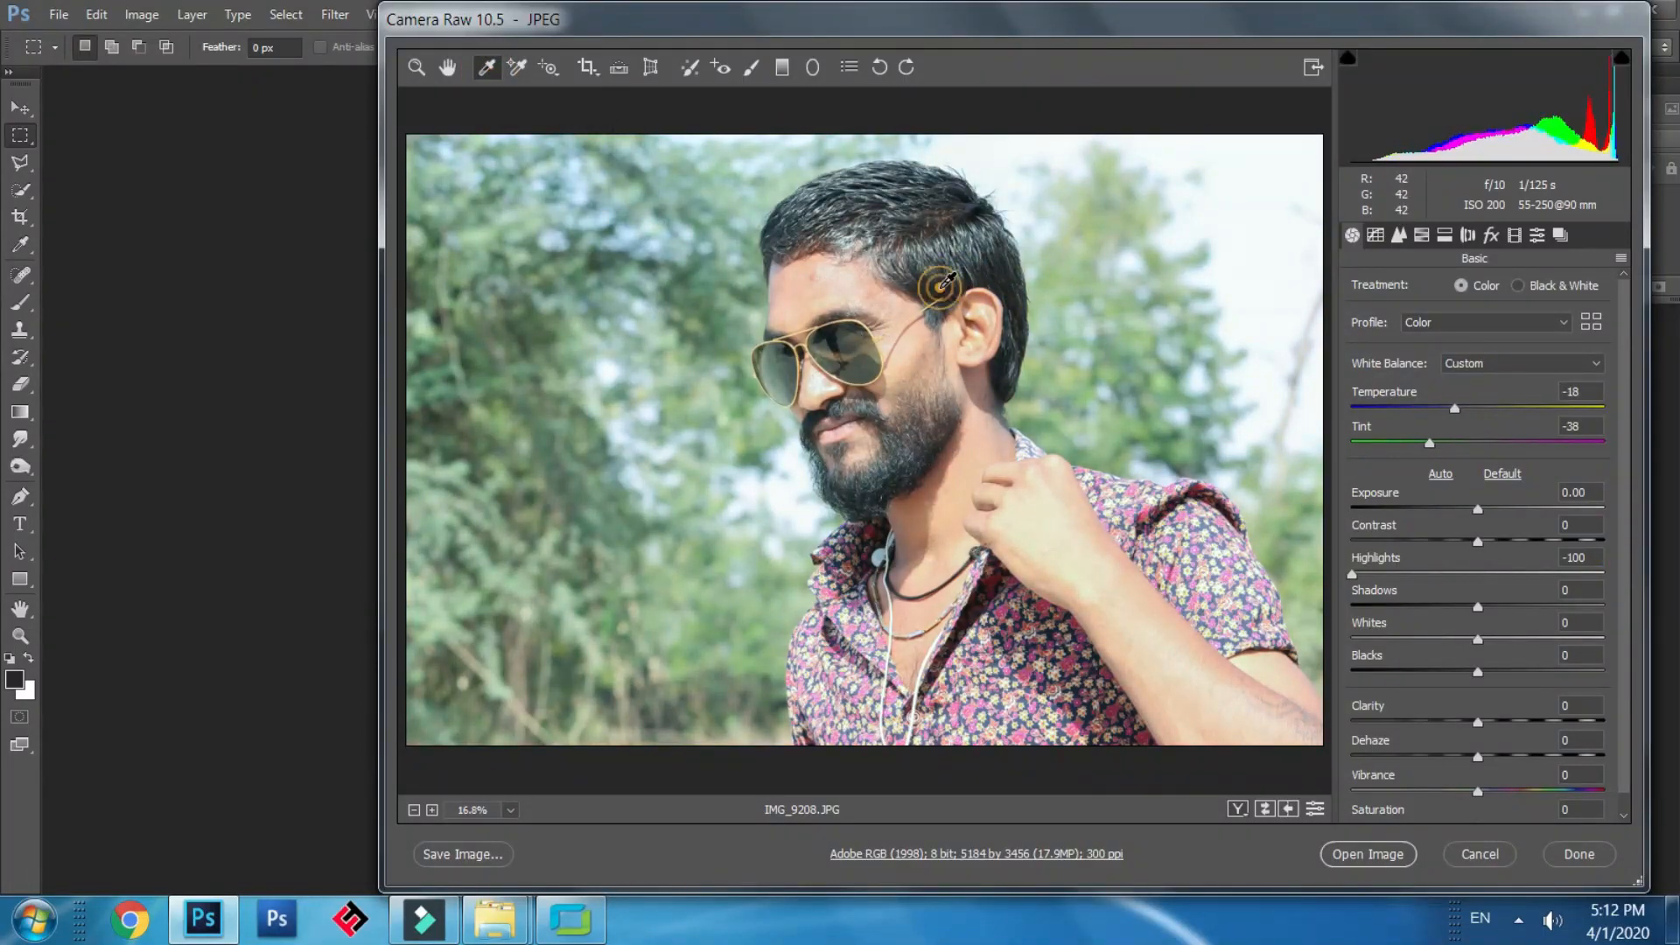
click(908, 471)
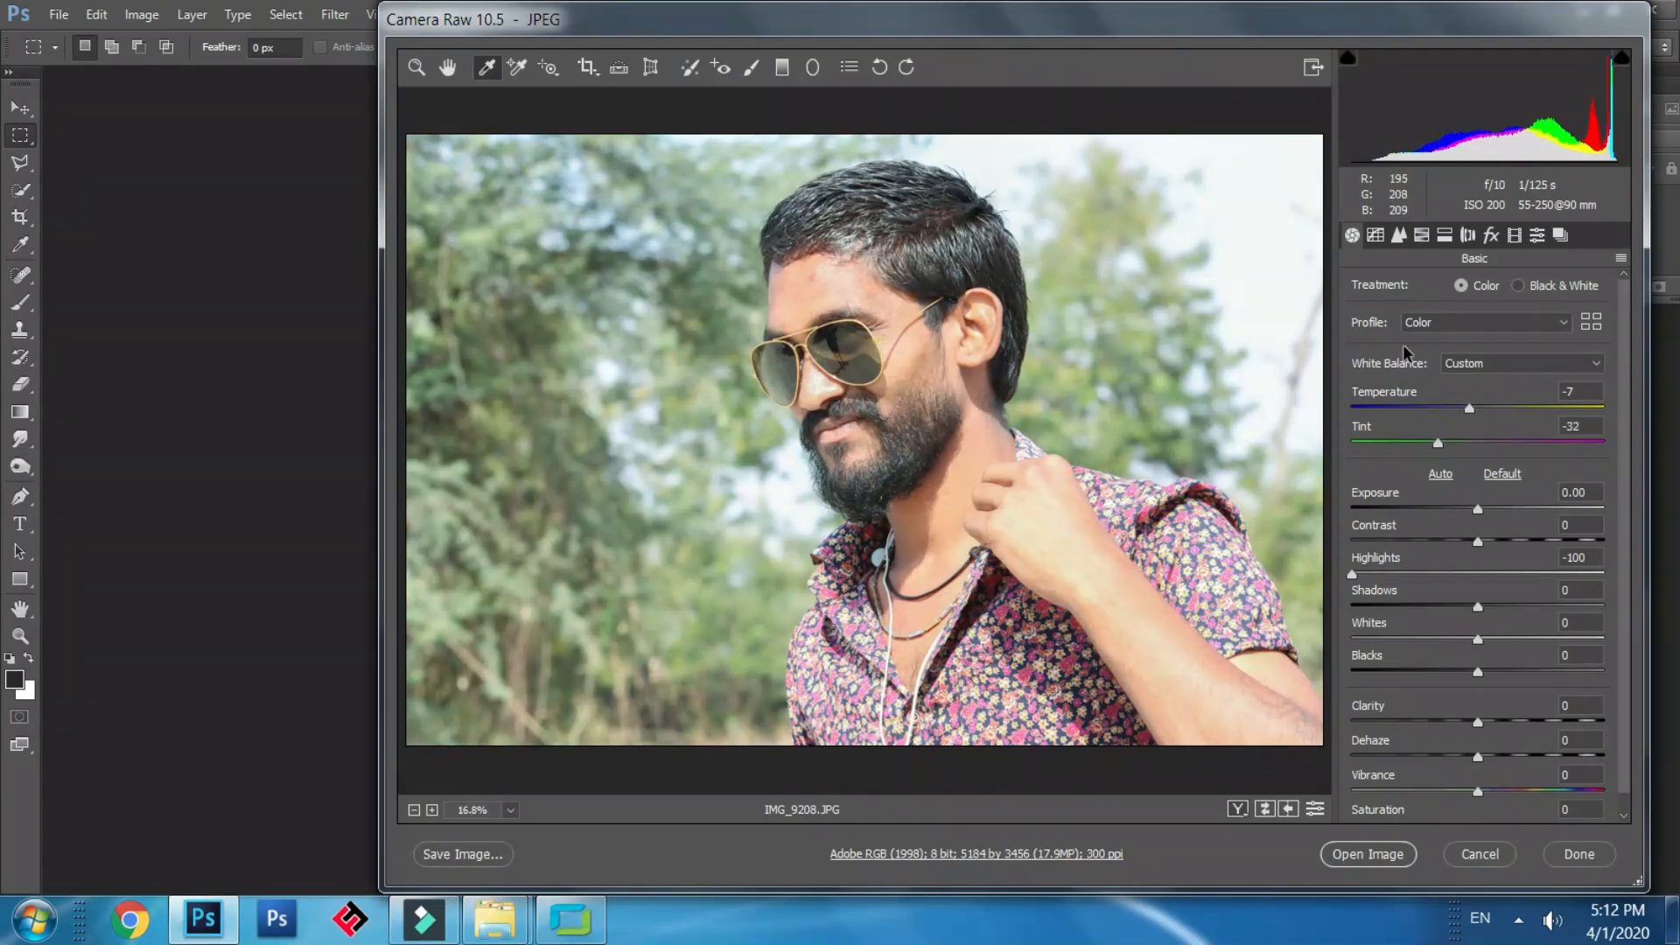
click(1464, 407)
drag(1450, 446, 1457, 448)
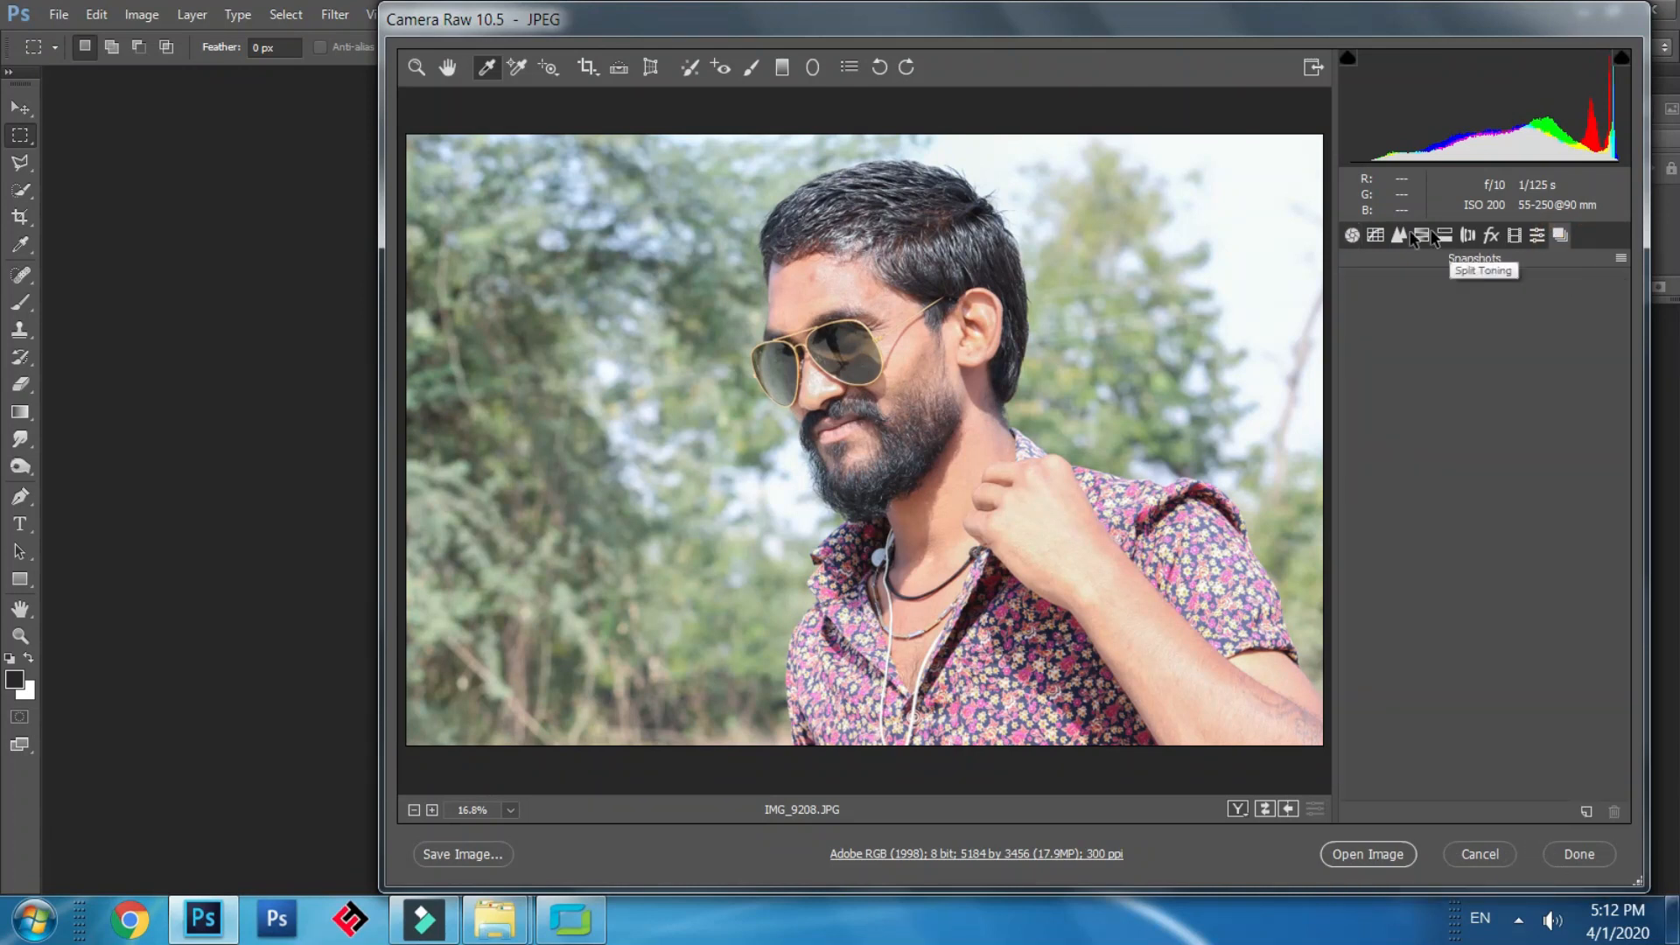
click(1398, 235)
click(1538, 235)
click(1514, 235)
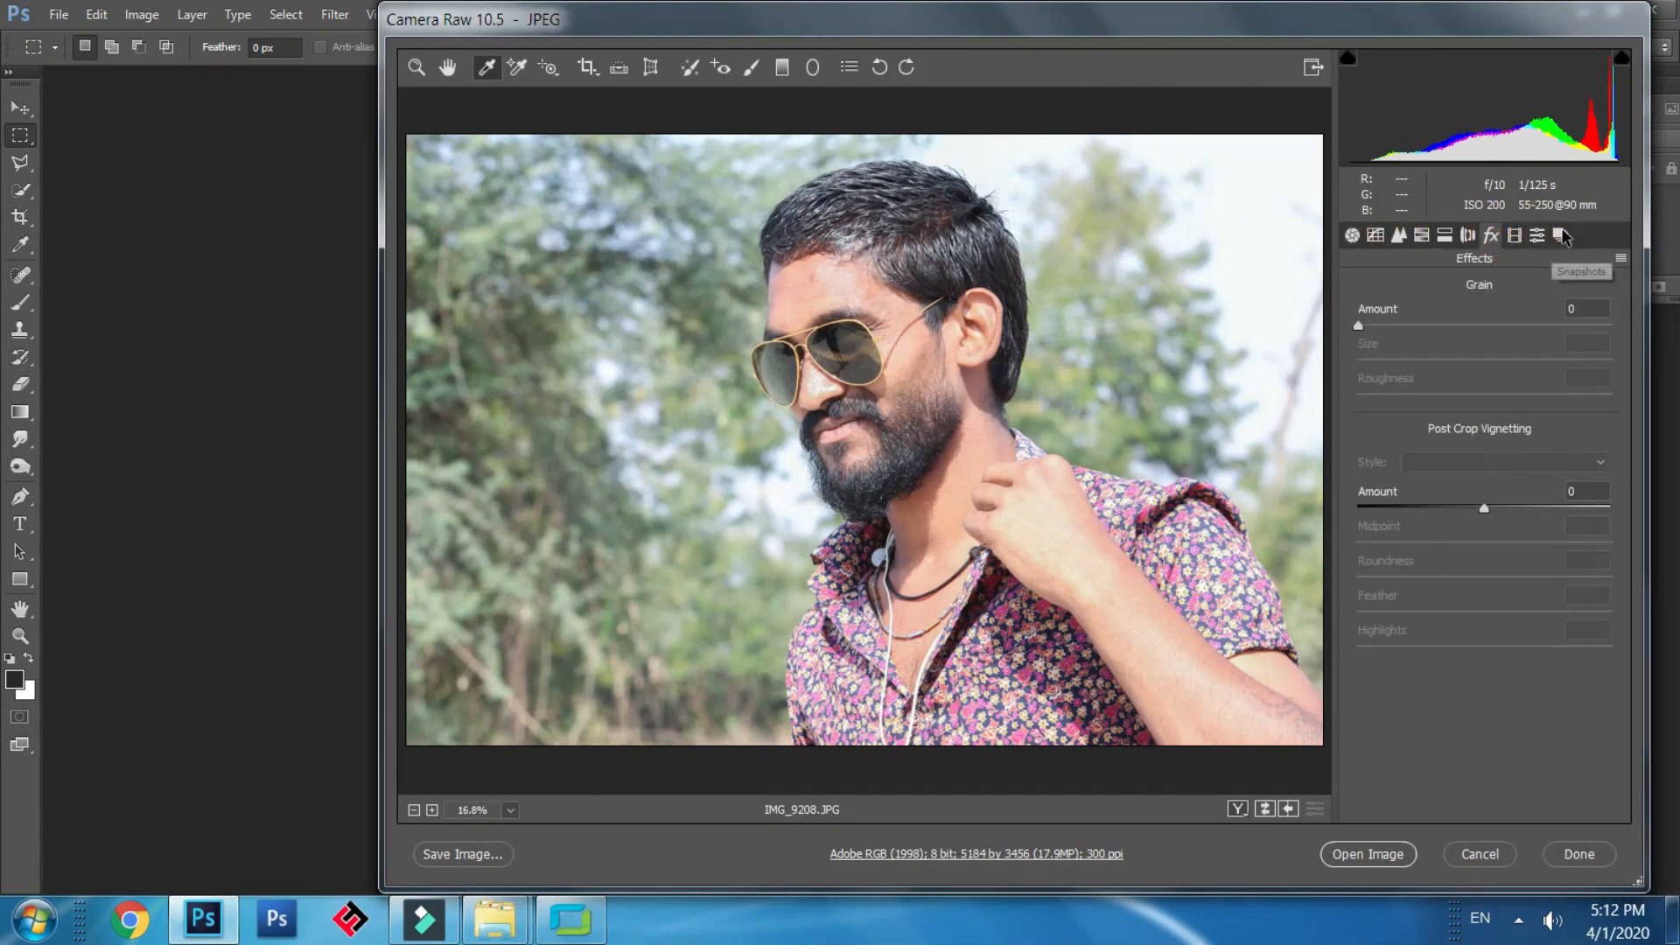
click(1559, 234)
click(1375, 234)
click(1352, 235)
Set the photo's Saturation to +25, Vibrance to +66 and Dehaze to +1.
scroll(1592, 537, down, 1)
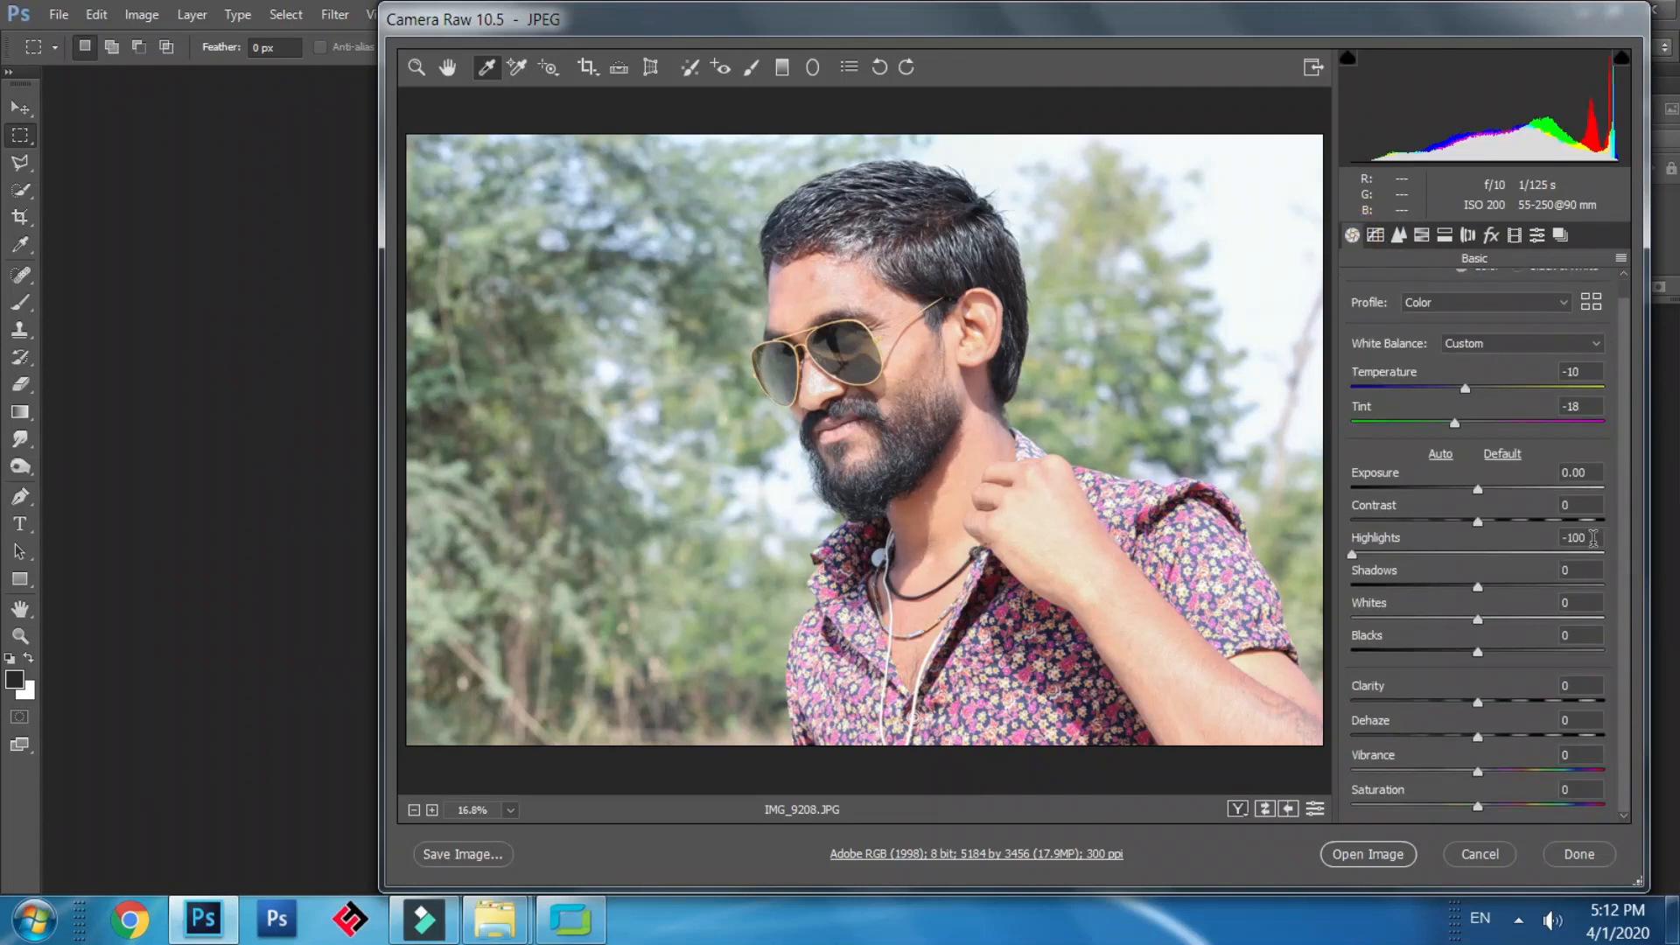
mouse_move(1479, 805)
mouse_down()
mouse_move(1527, 801)
mouse_move(1505, 800)
mouse_move(1505, 770)
mouse_move(1571, 772)
mouse_move(1591, 793)
mouse_move(1506, 804)
mouse_up()
drag(1478, 737, 1560, 771)
click(1479, 736)
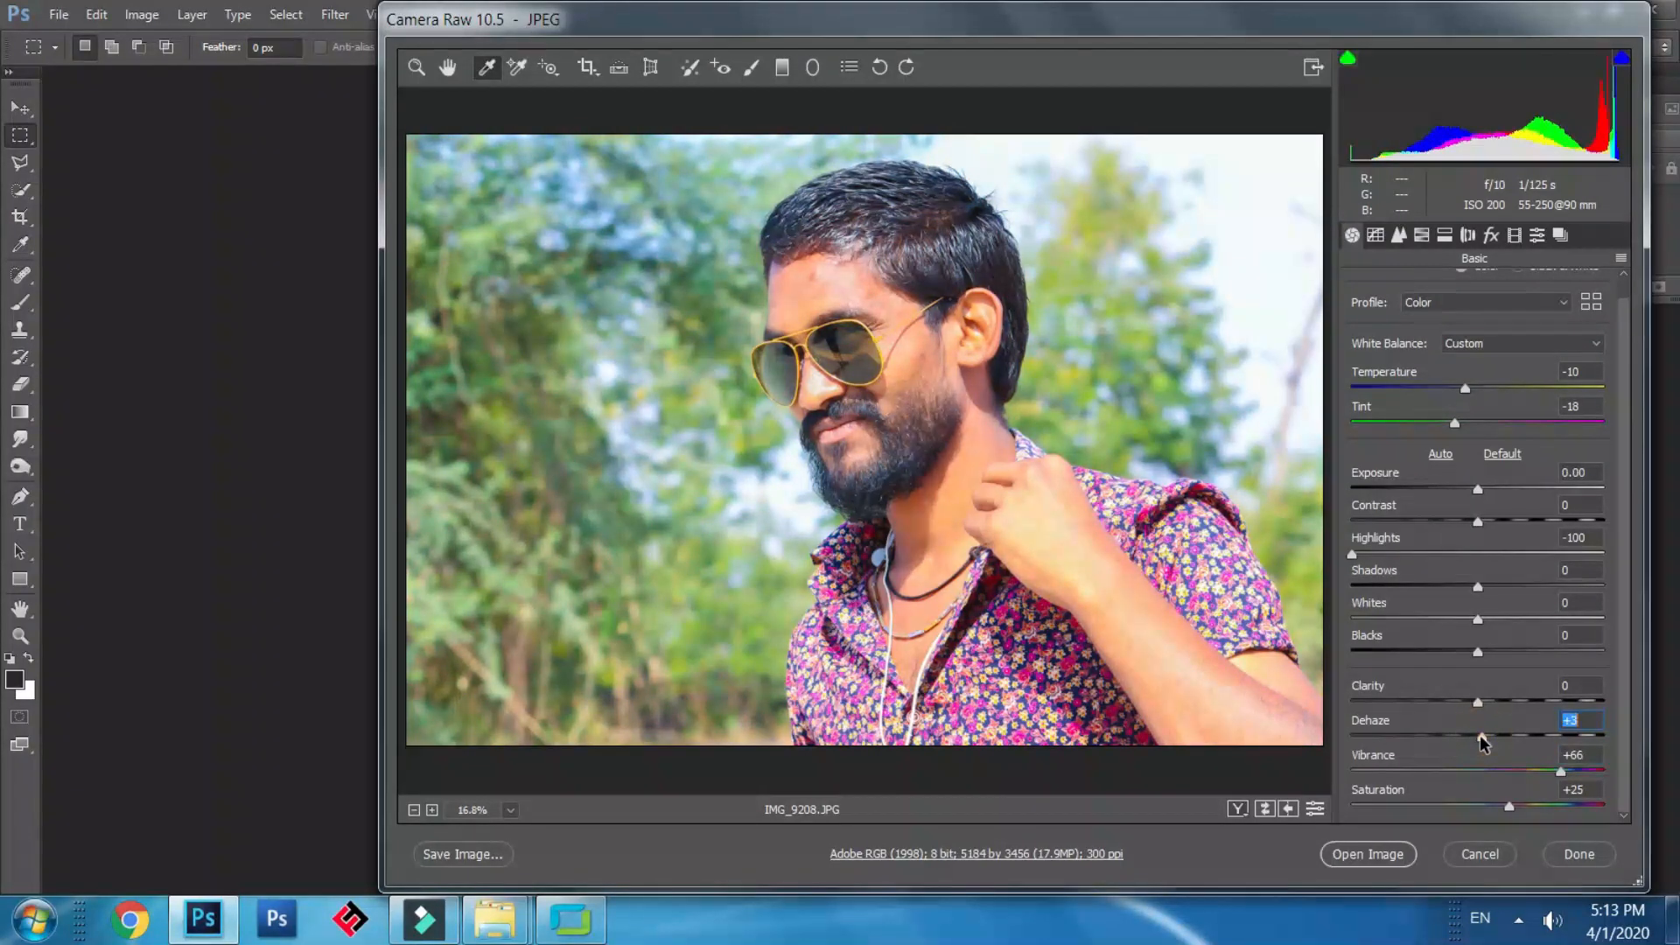
Apply the High Contrast & Detail color preset to the photo.
click(1560, 234)
click(1542, 234)
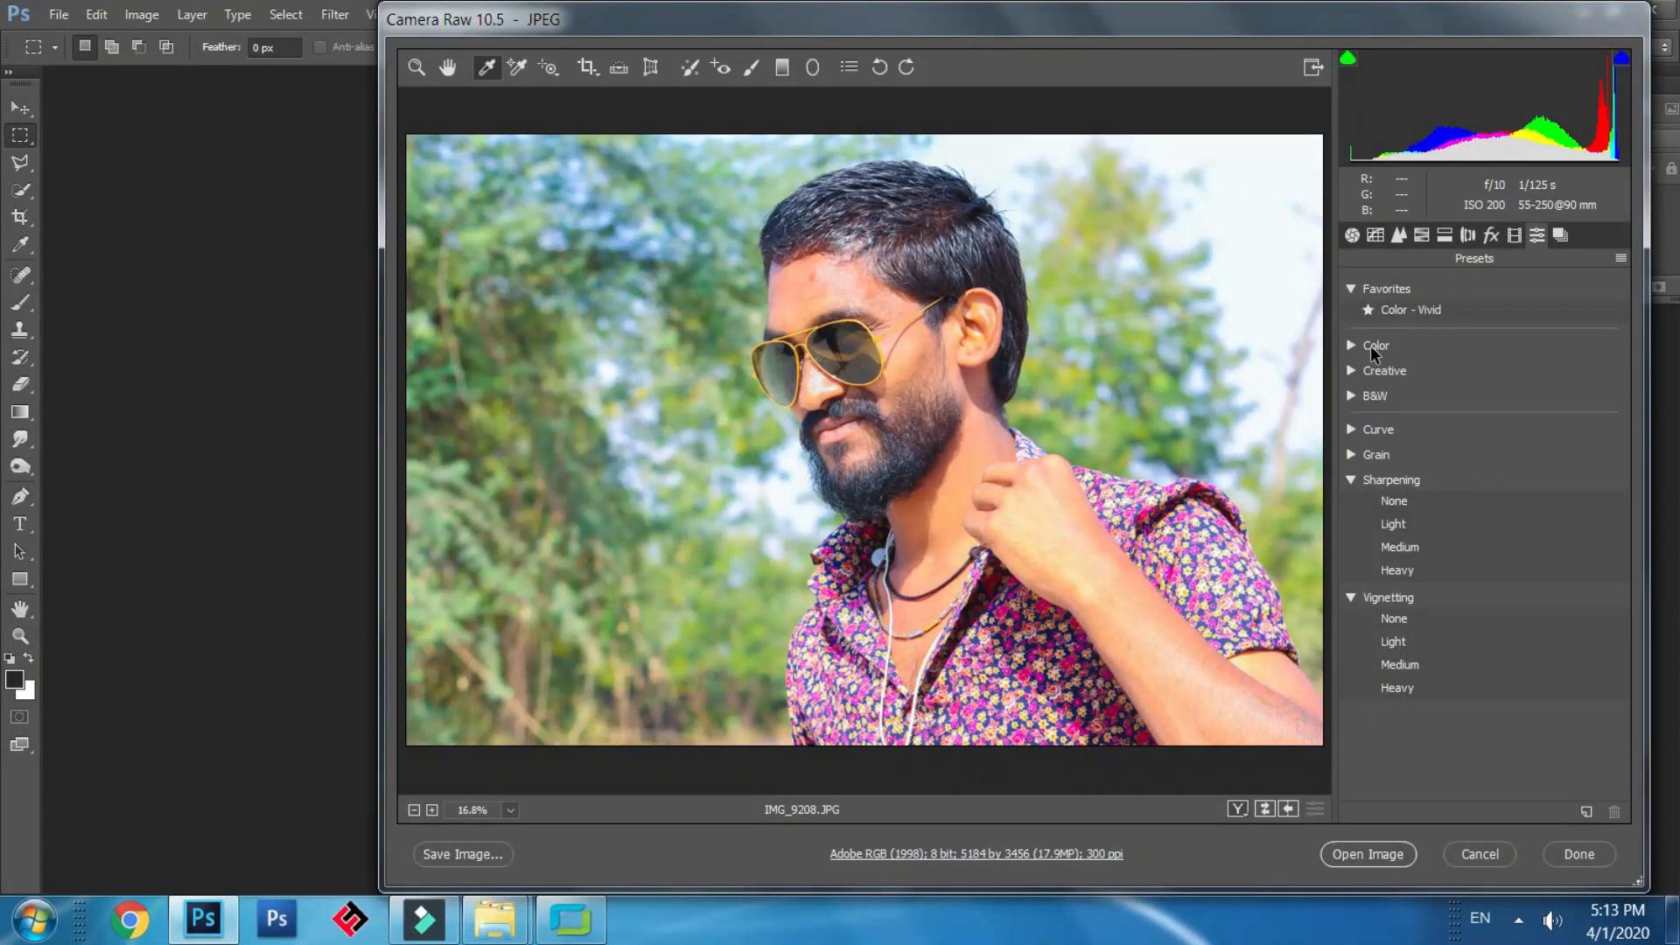
click(1378, 346)
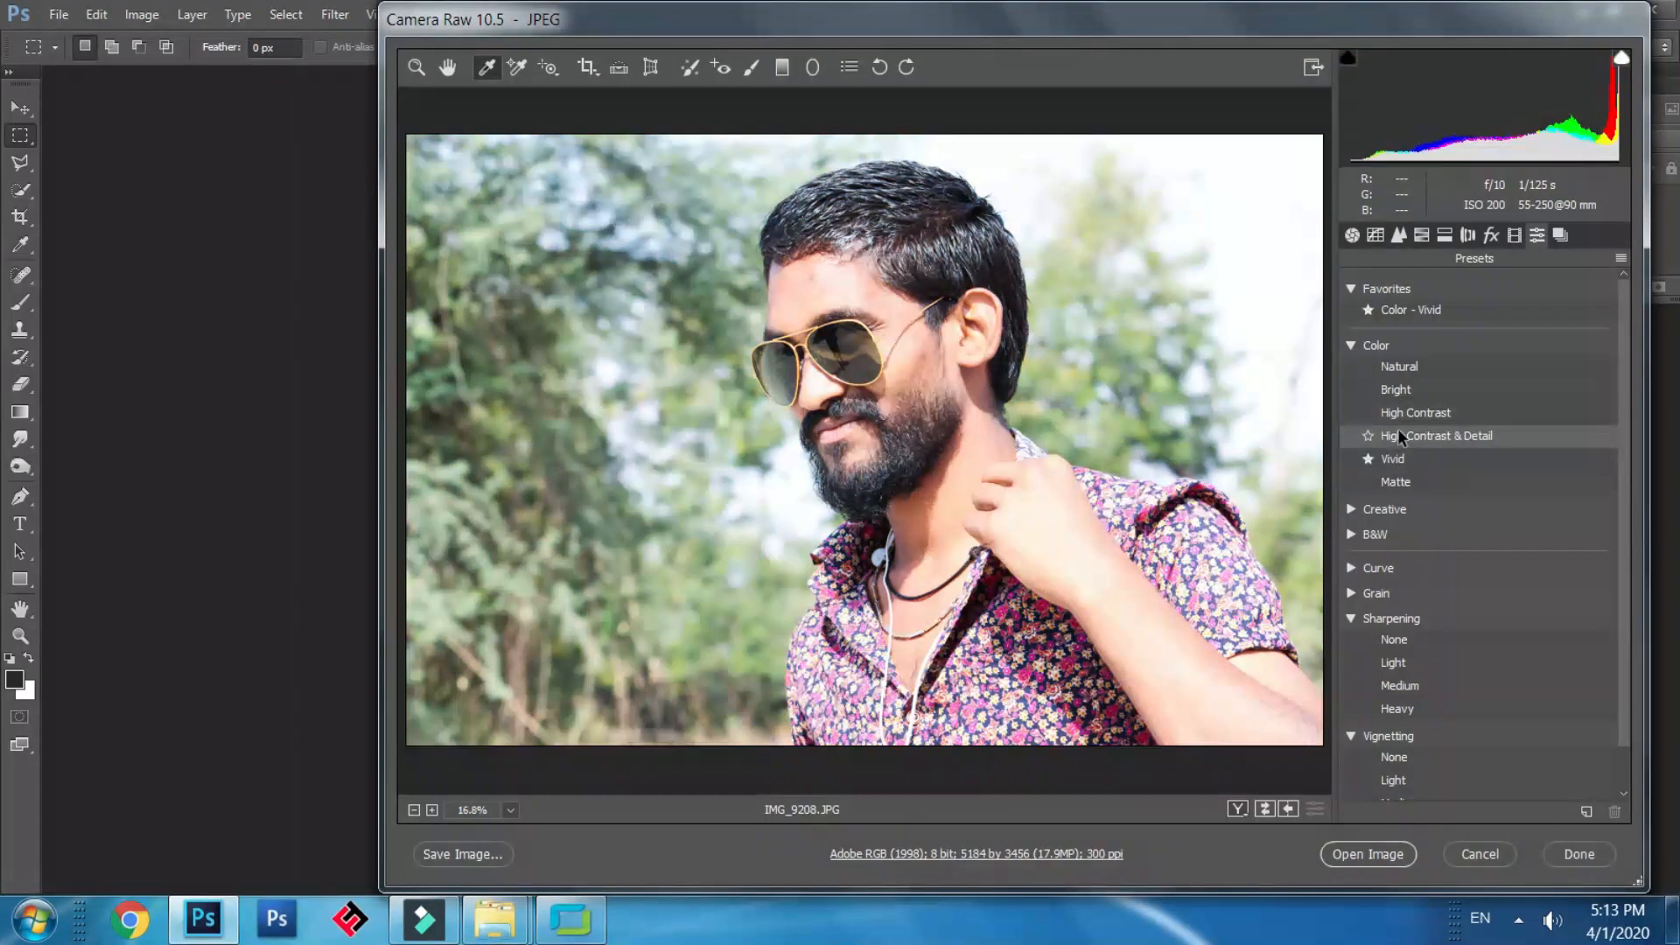
click(1398, 433)
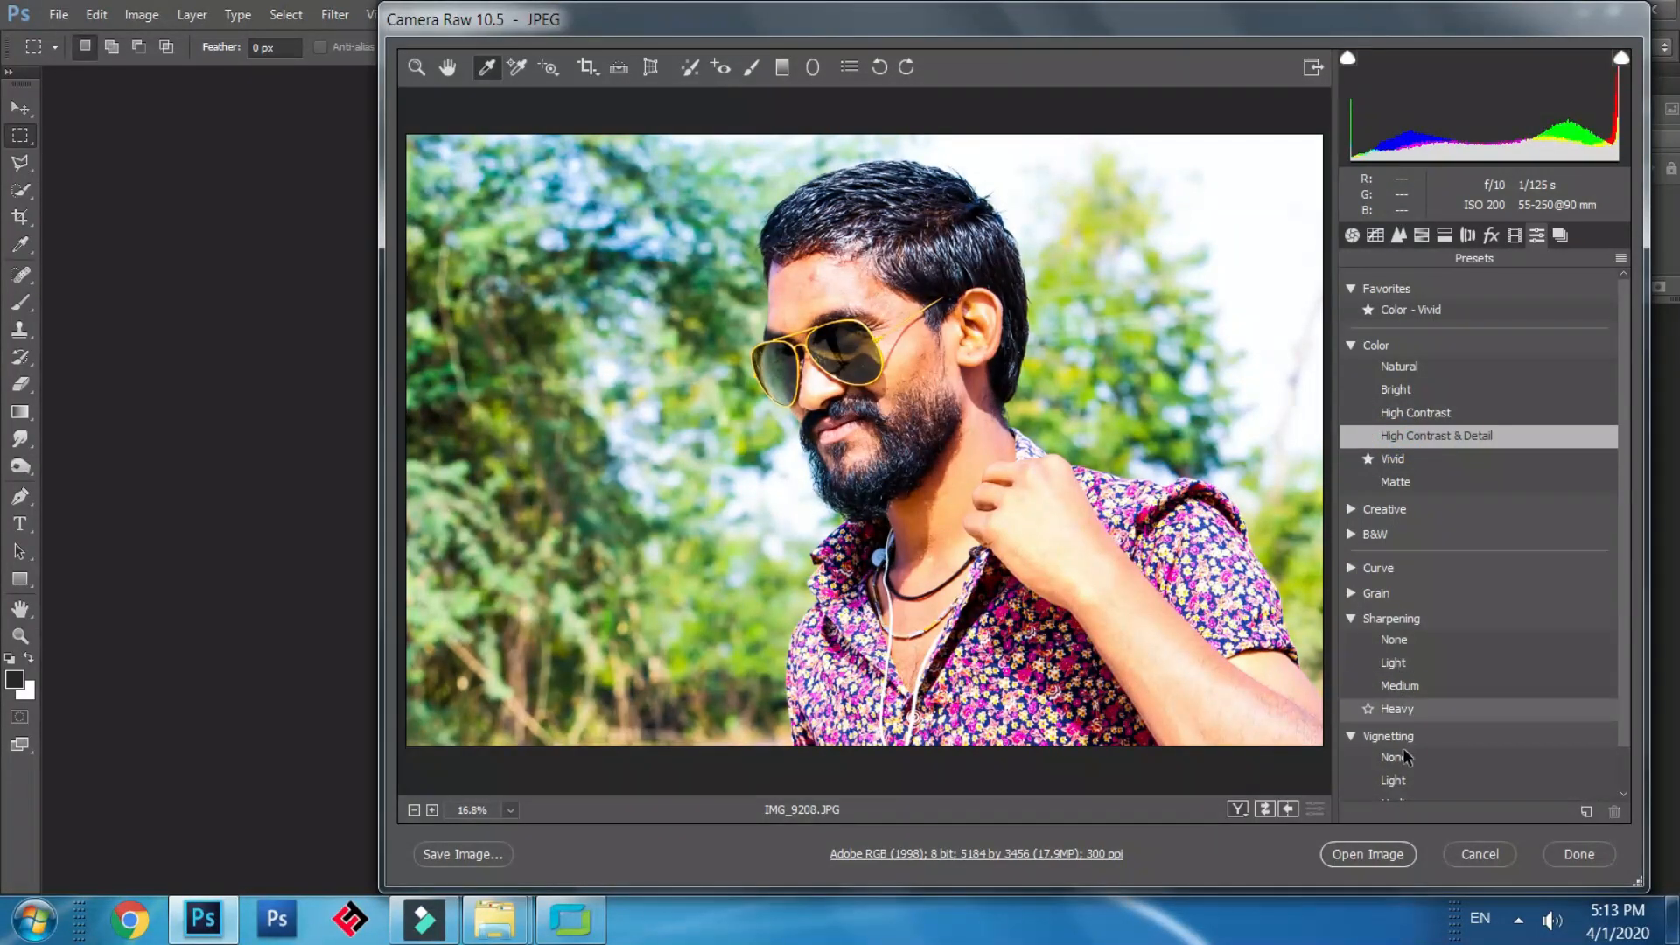
Apply the Heavy vignetting preset and mark it as a favorite.
scroll(1408, 788, down, 1)
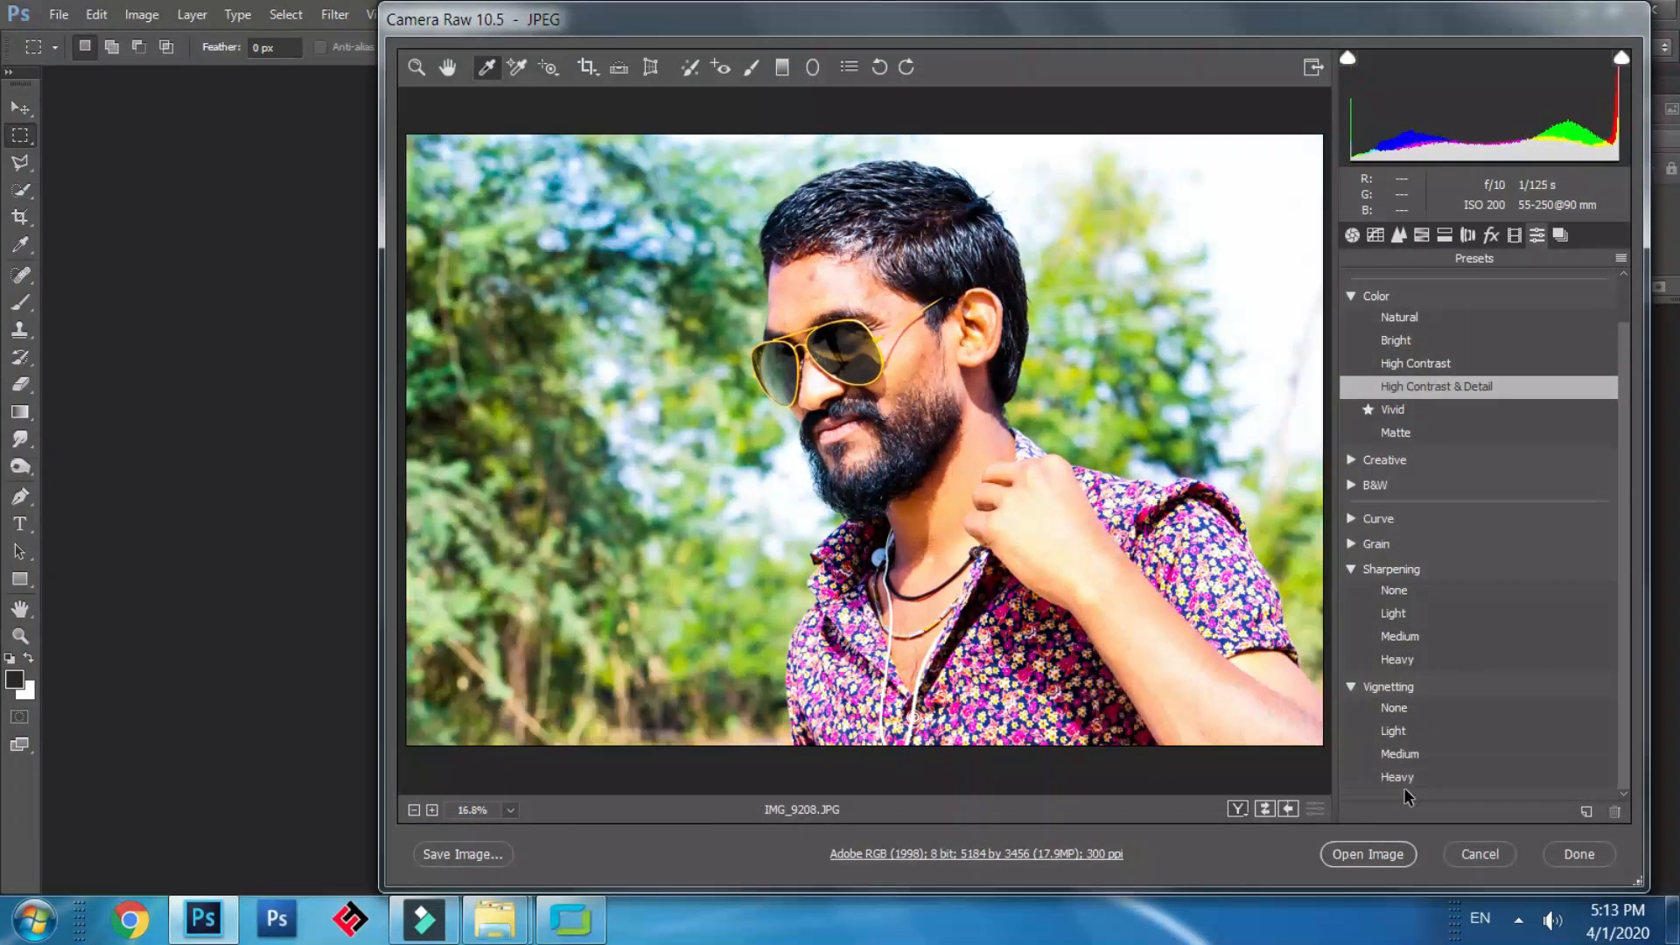
click(1403, 777)
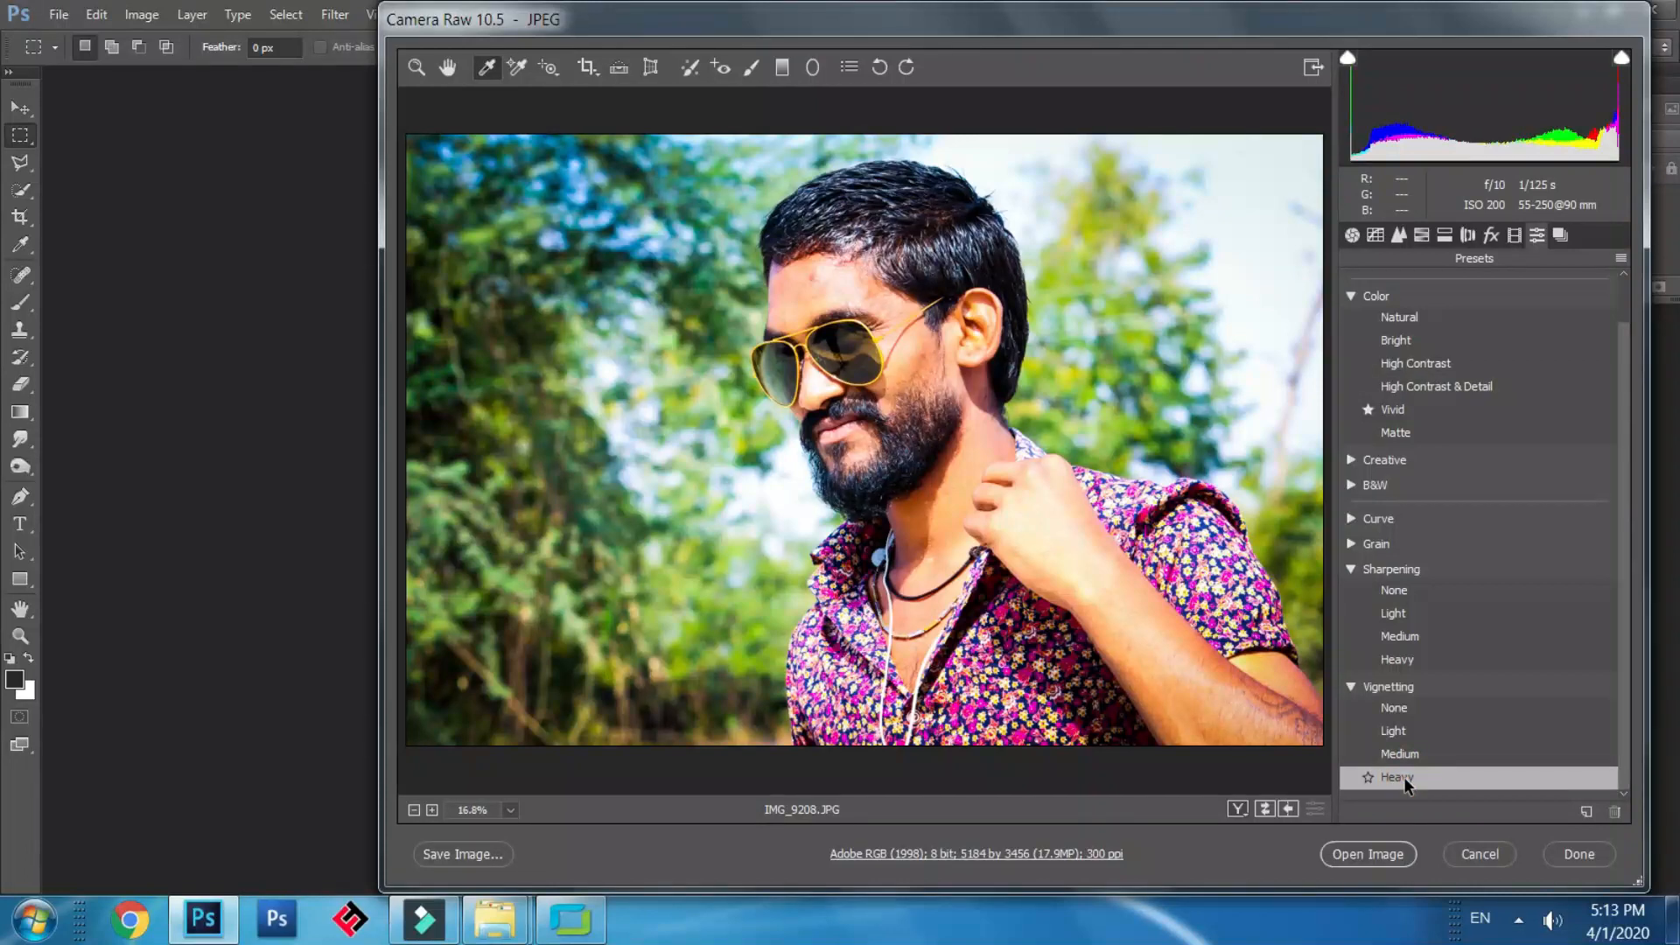
click(1370, 777)
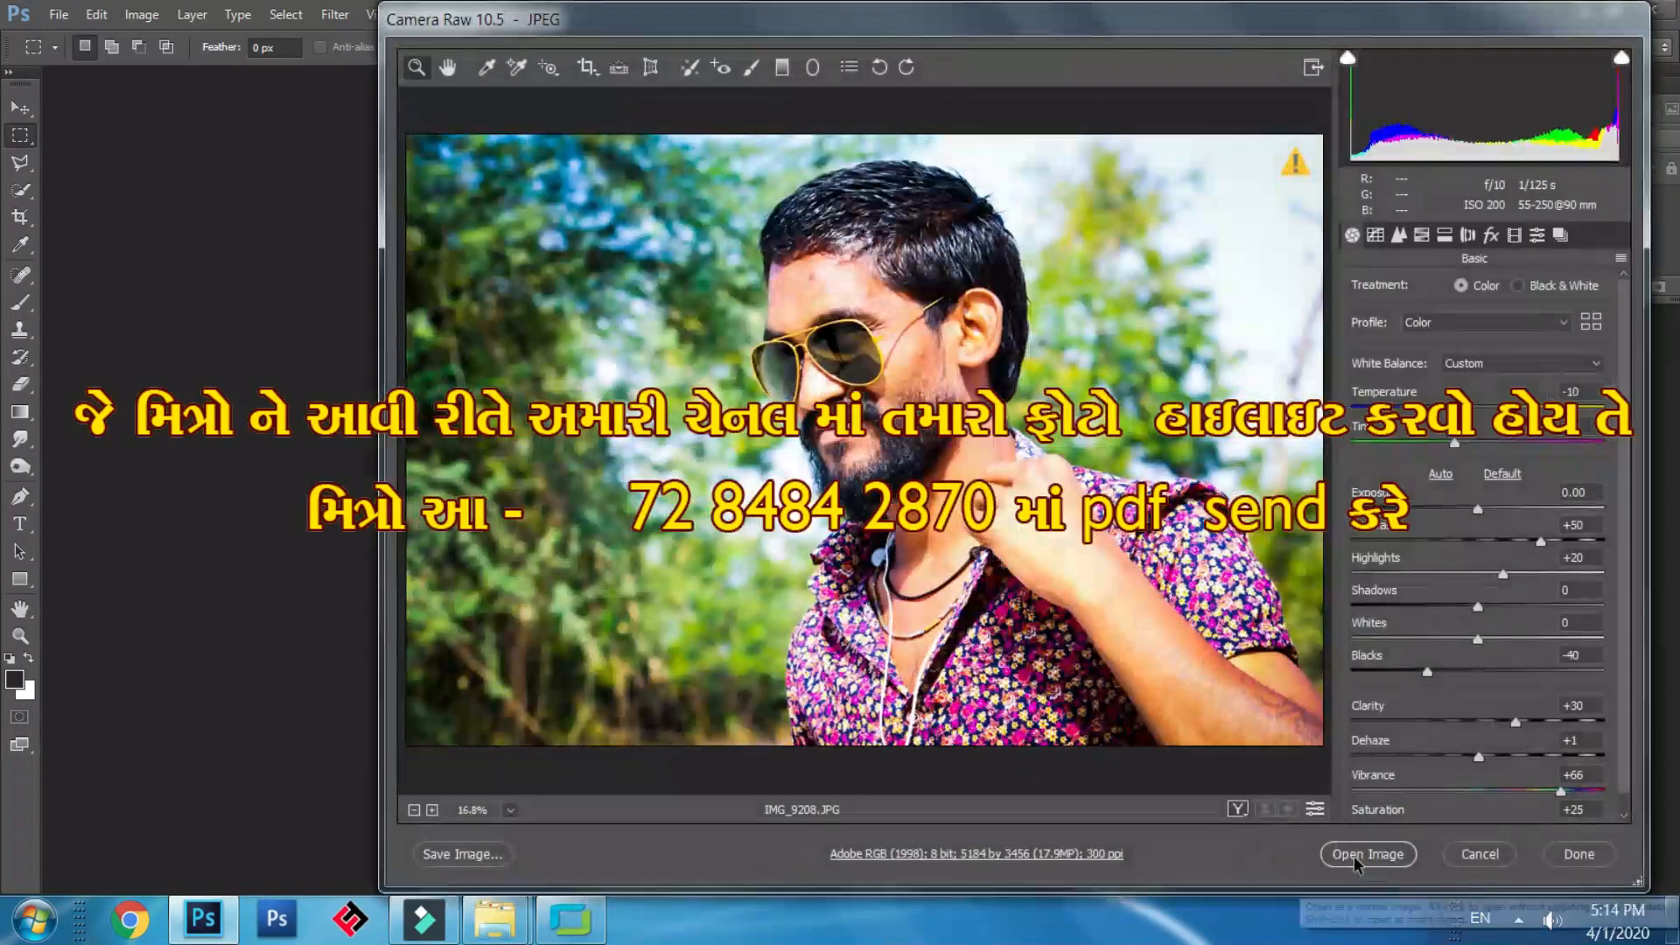
Open the adjusted raw conversion of the photo as an editable document.
click(1354, 854)
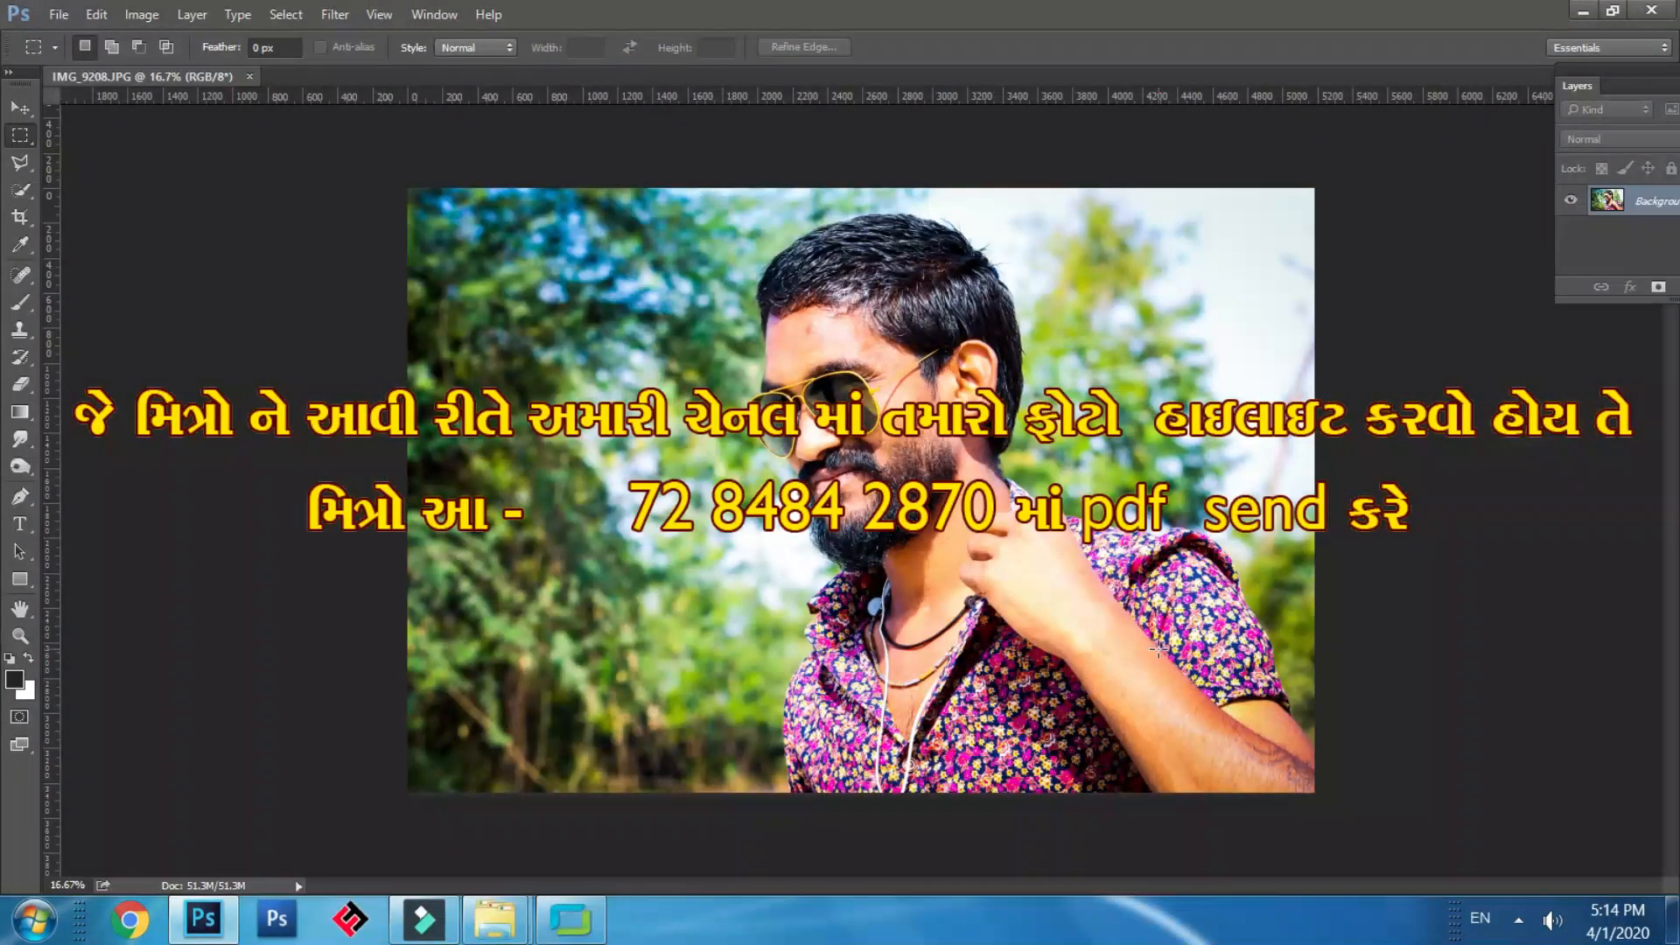
key(ctrl+plus)
key(ctrl+plus)
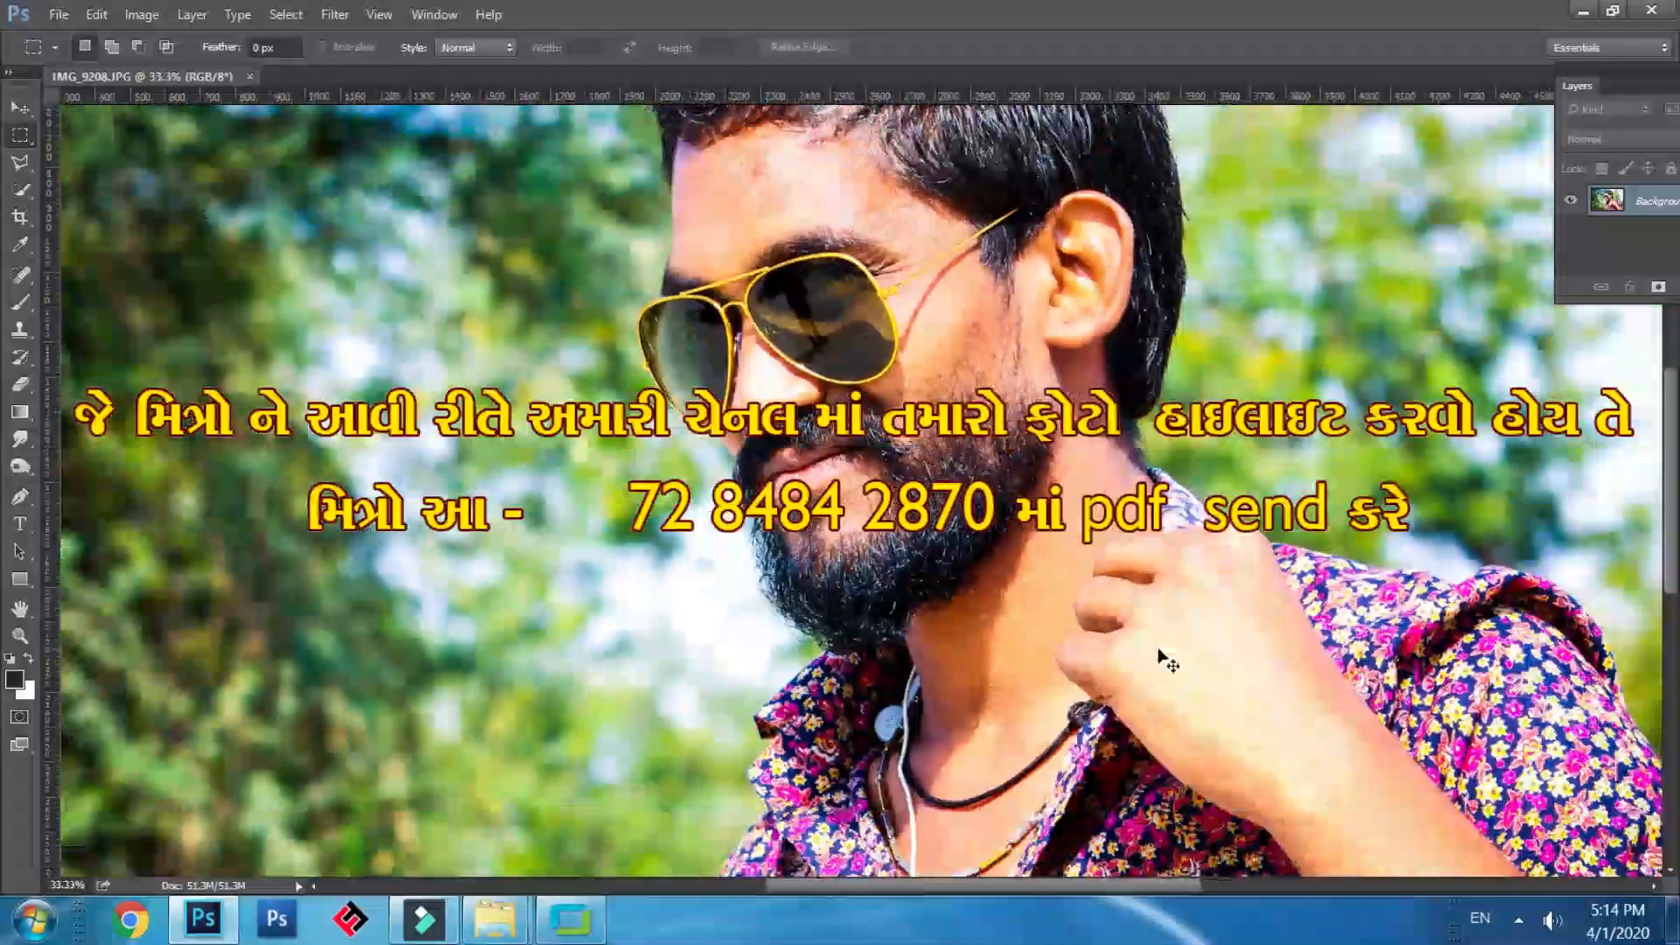
key(ctrl+minus)
key(ctrl+minus)
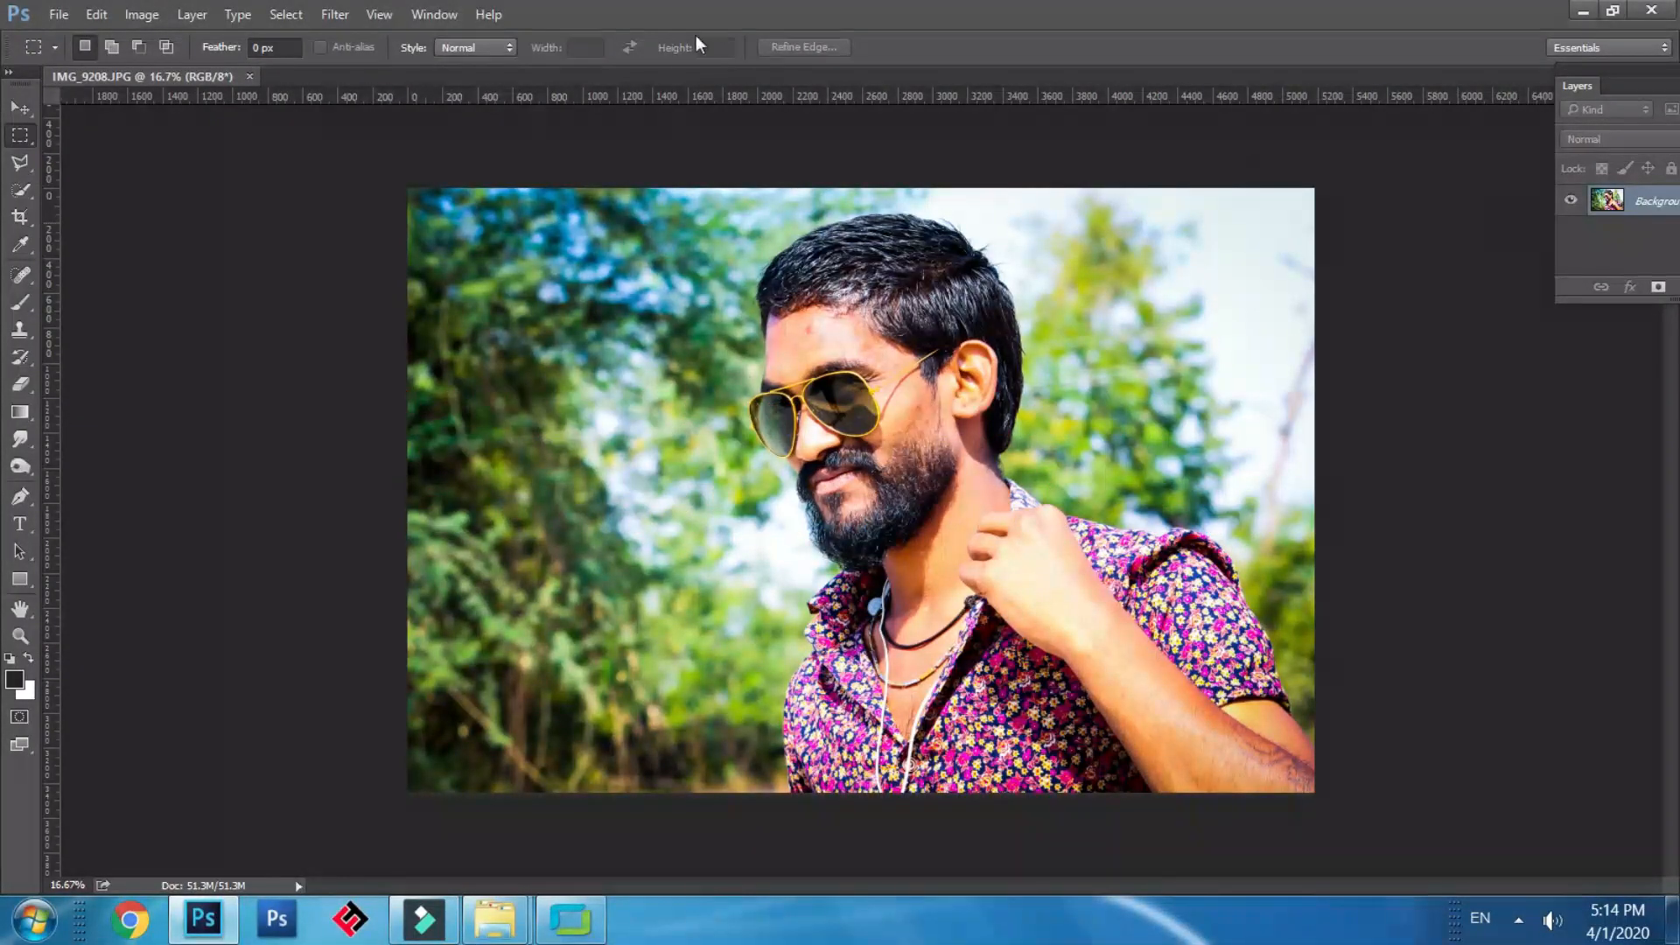
Start the Camera Raw Filter on the photo and set Highlights to -75 and Temperature to -18.
click(334, 14)
click(386, 166)
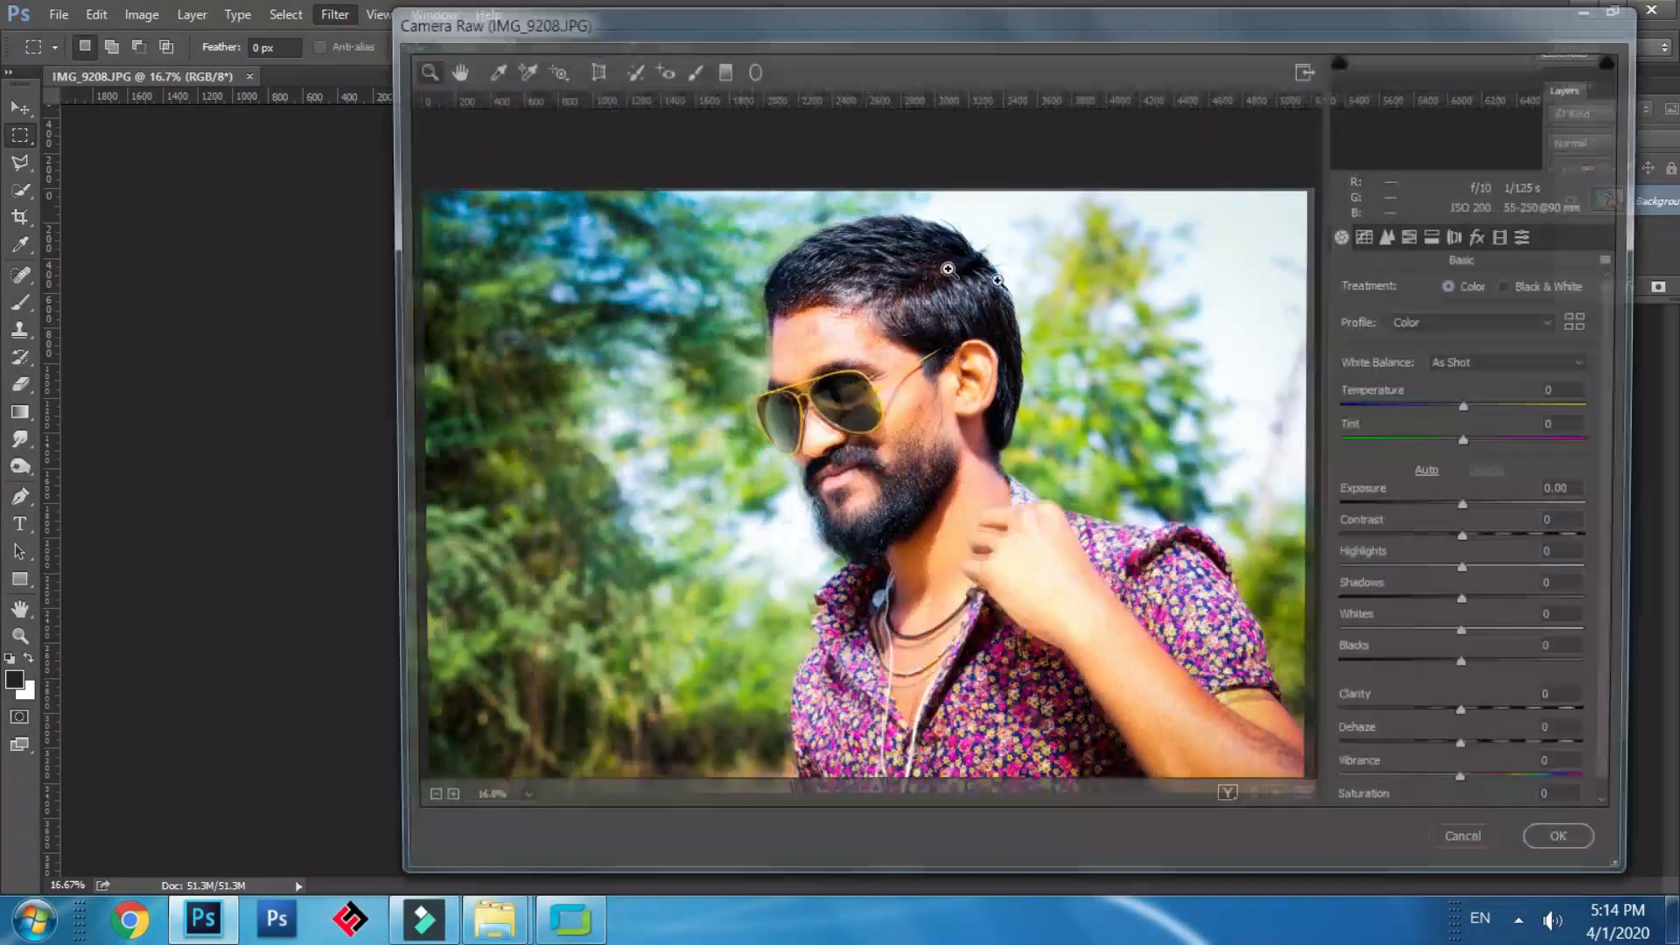
drag(1363, 577, 1383, 591)
drag(1477, 407, 1454, 416)
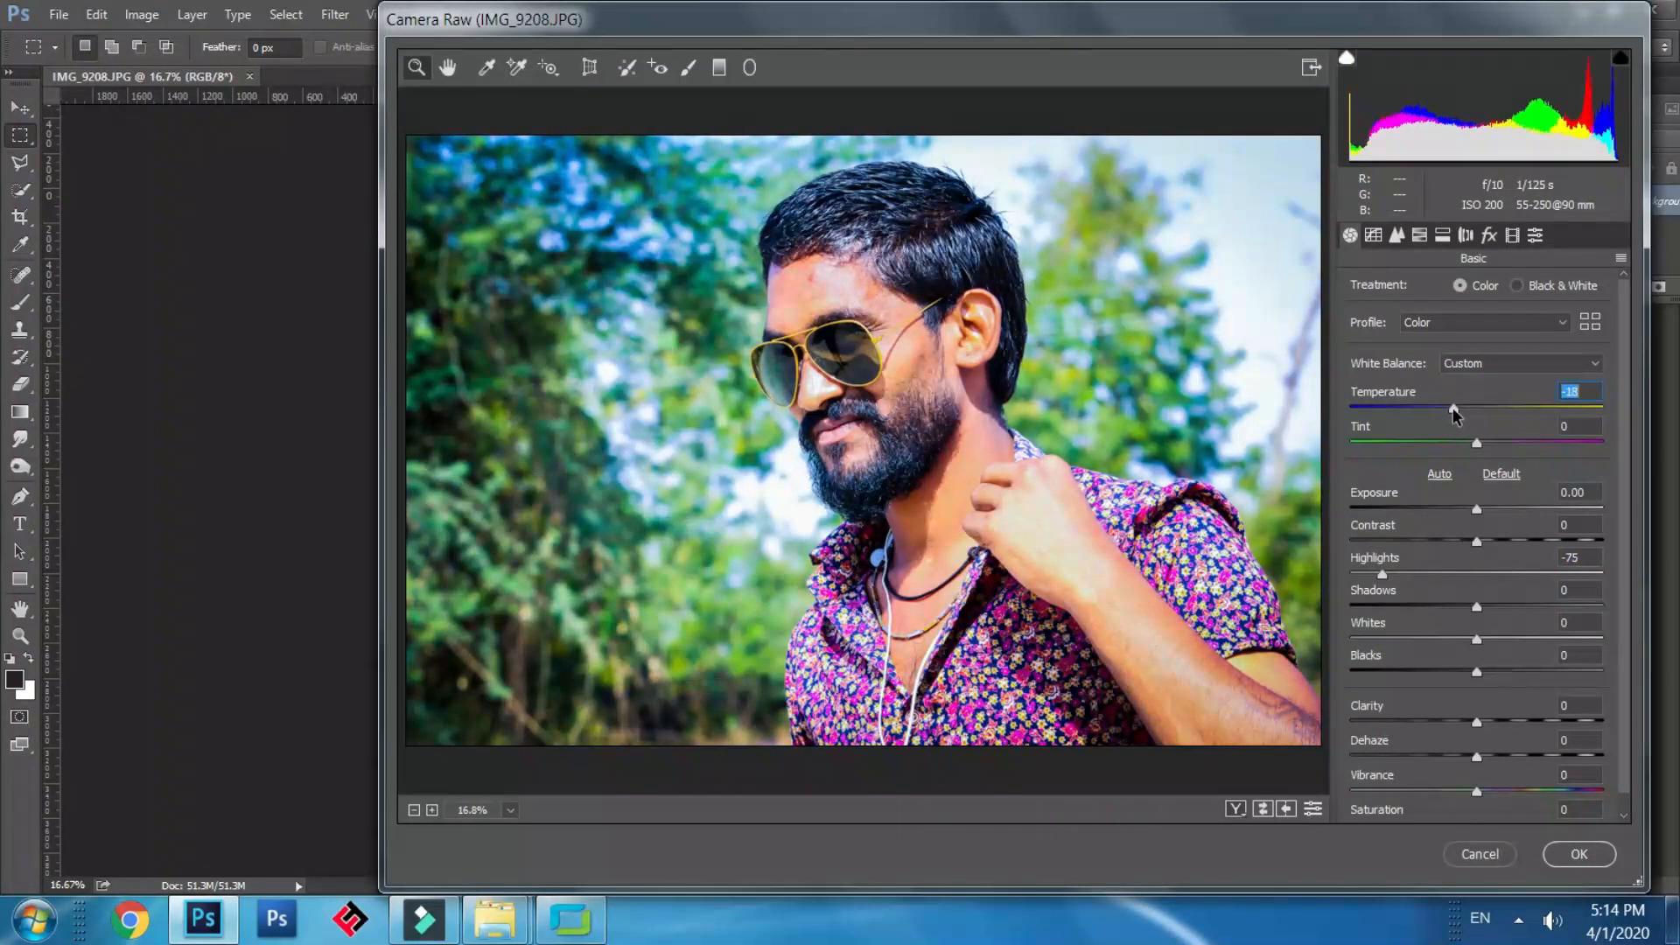
Add the Heavy vignetting preset in the Camera Raw Filter and apply the filter to the photo.
click(1511, 234)
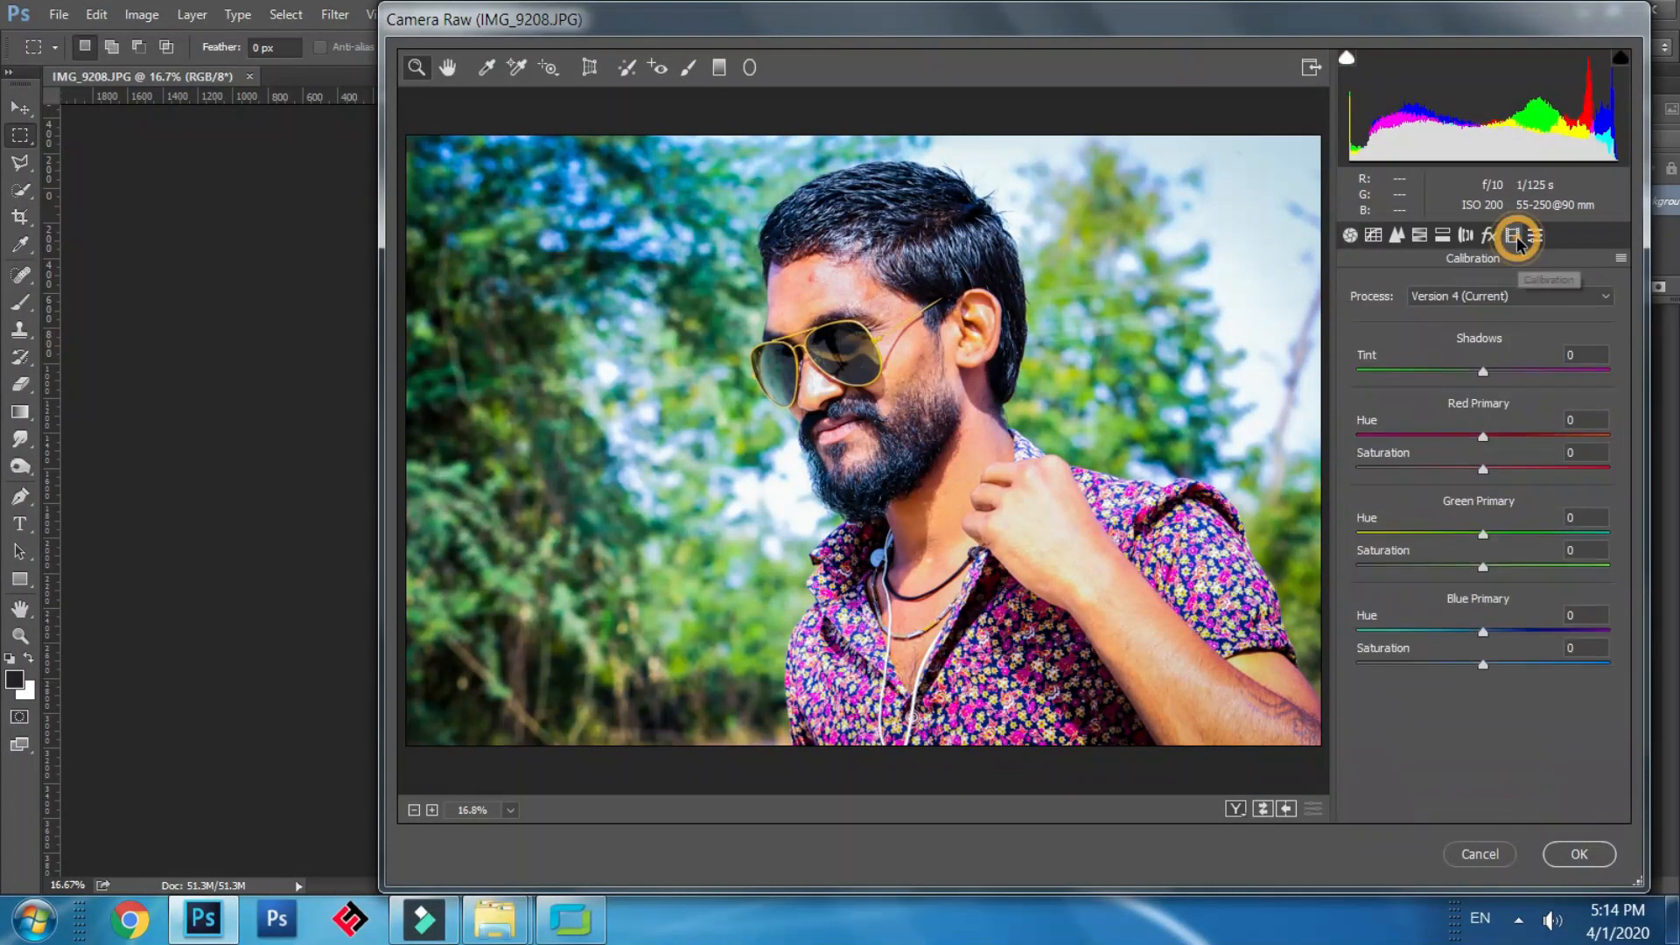
click(1536, 234)
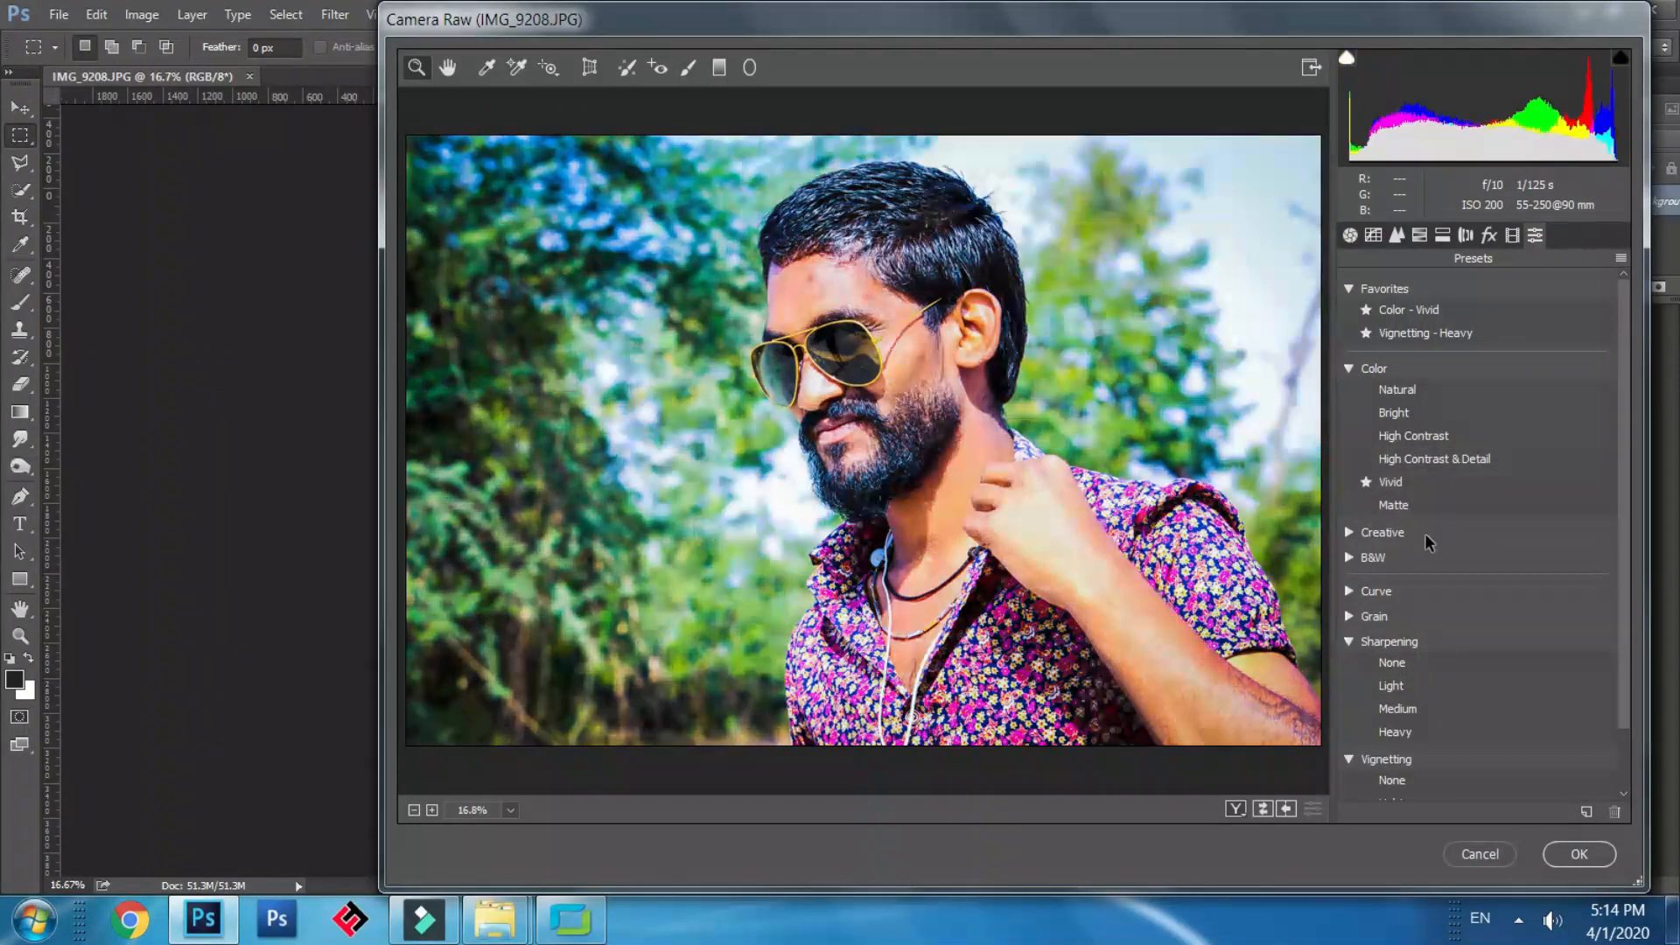
scroll(1396, 735, down, 2)
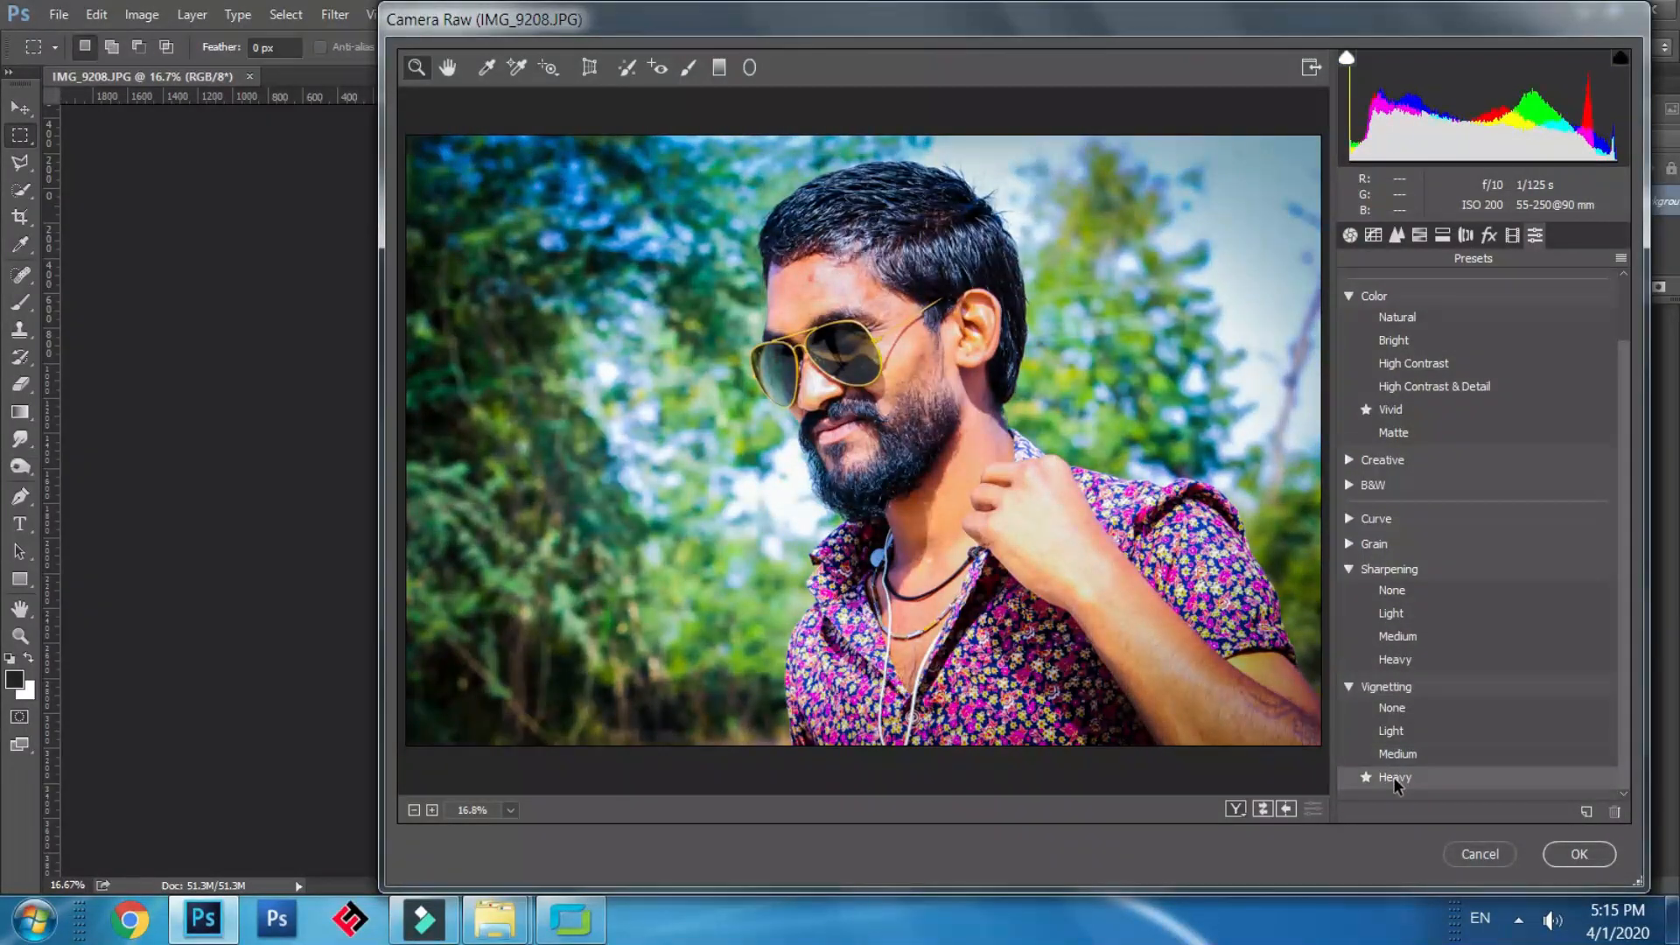
click(1393, 775)
click(1577, 854)
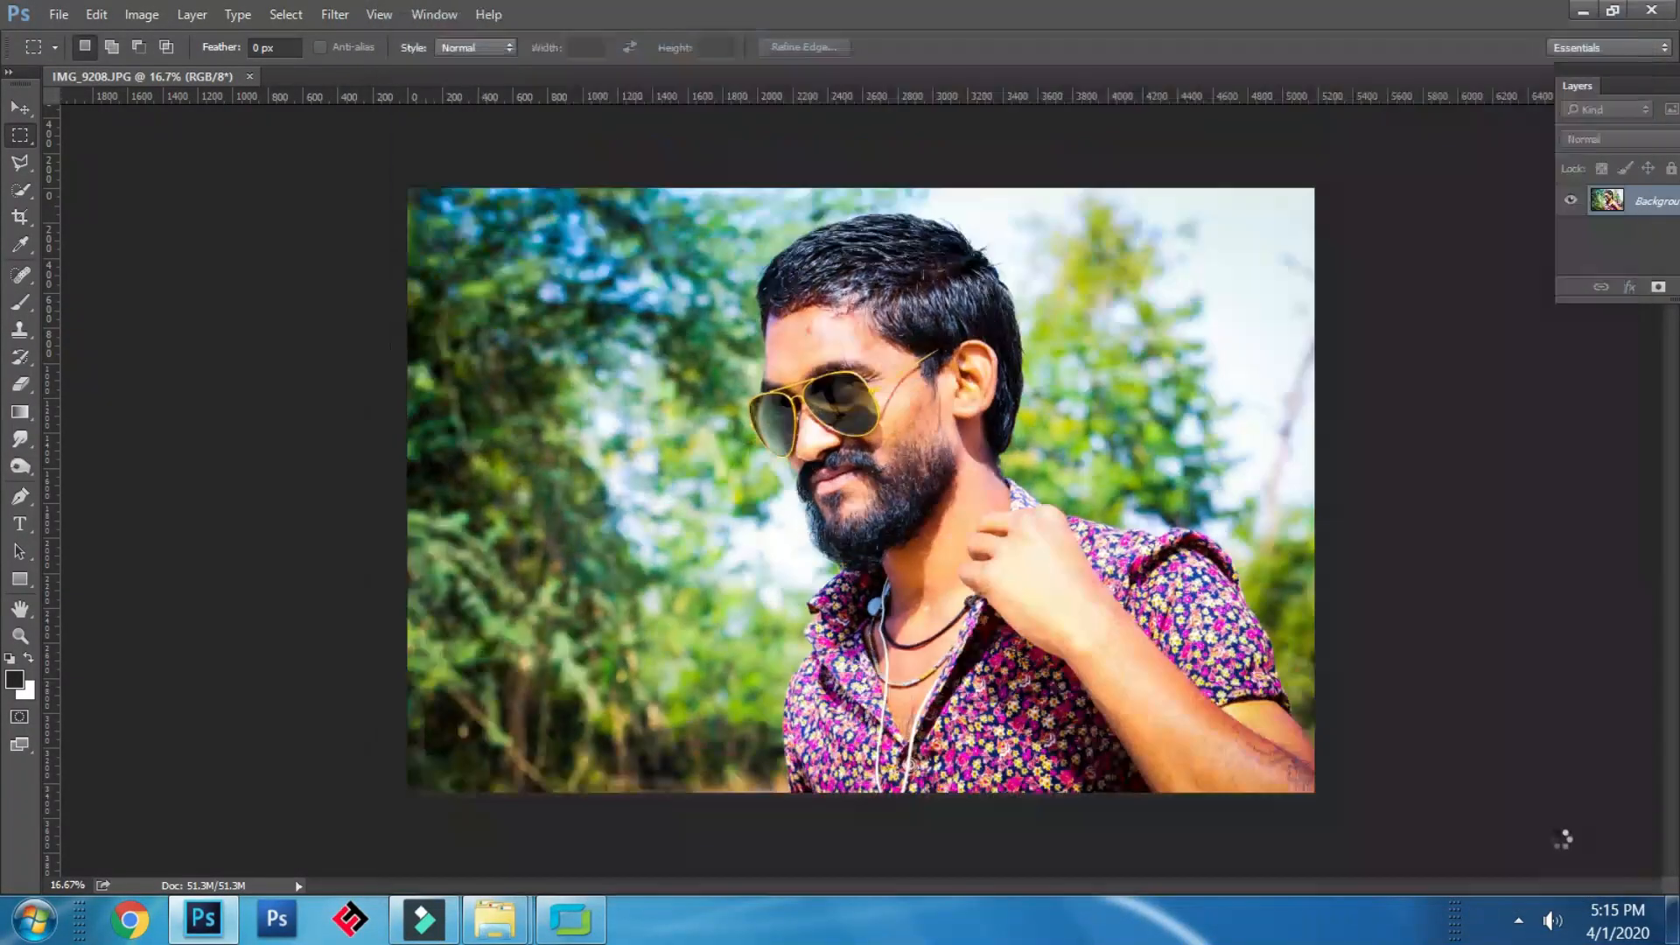
key(ctrl+plus)
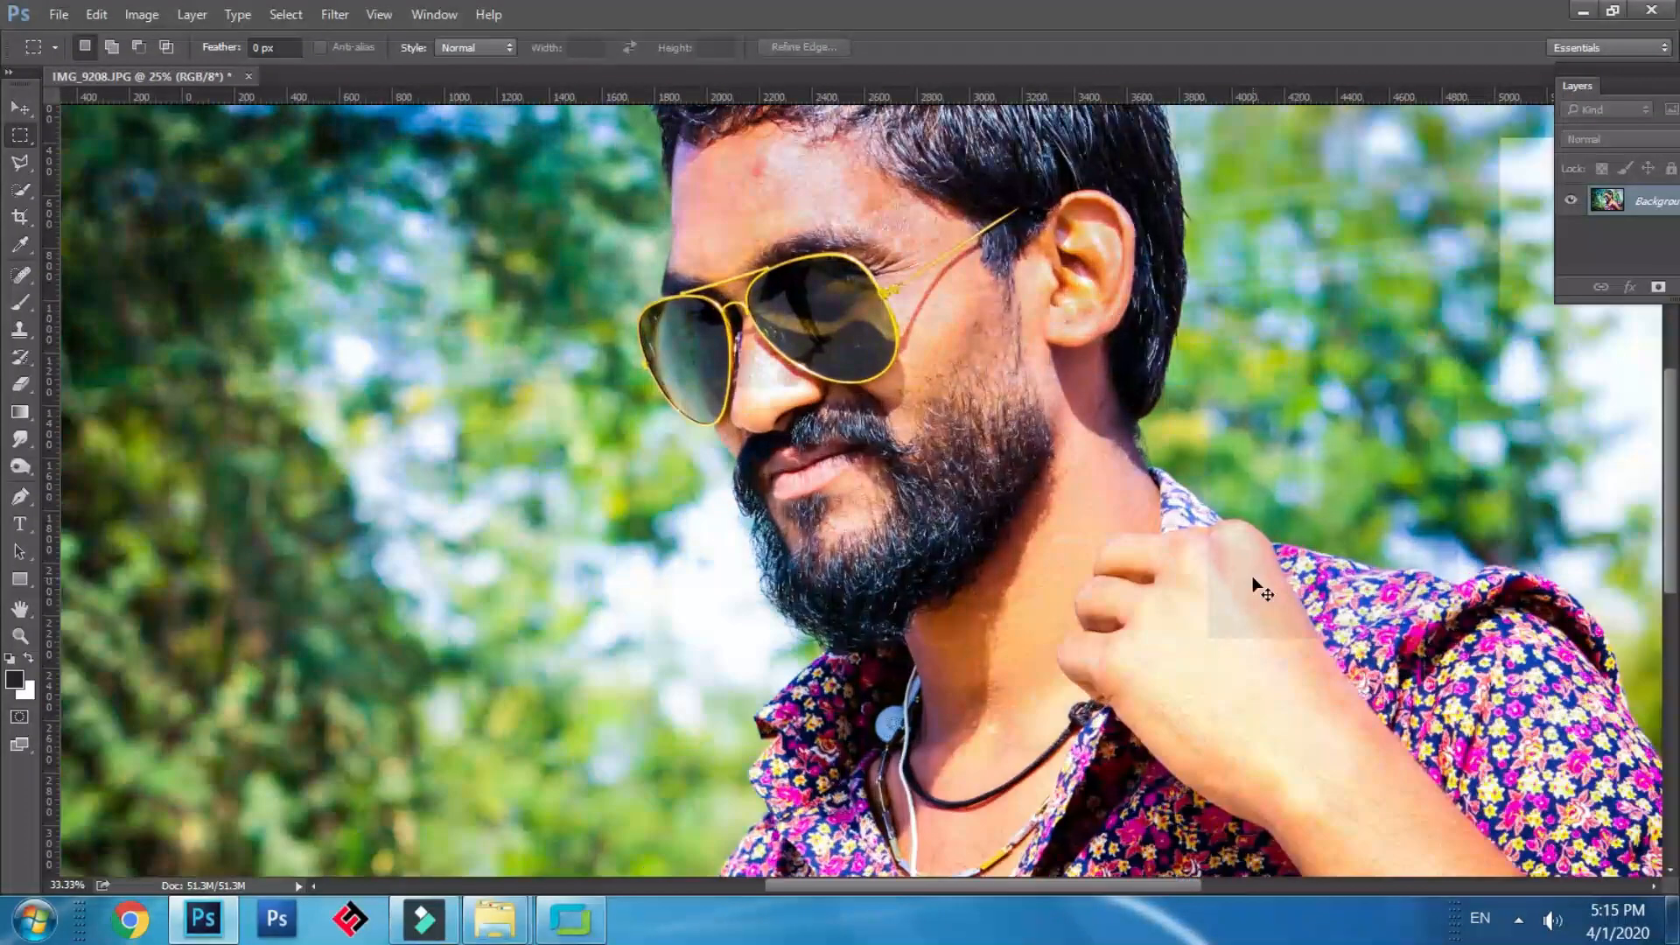
key(ctrl+minus)
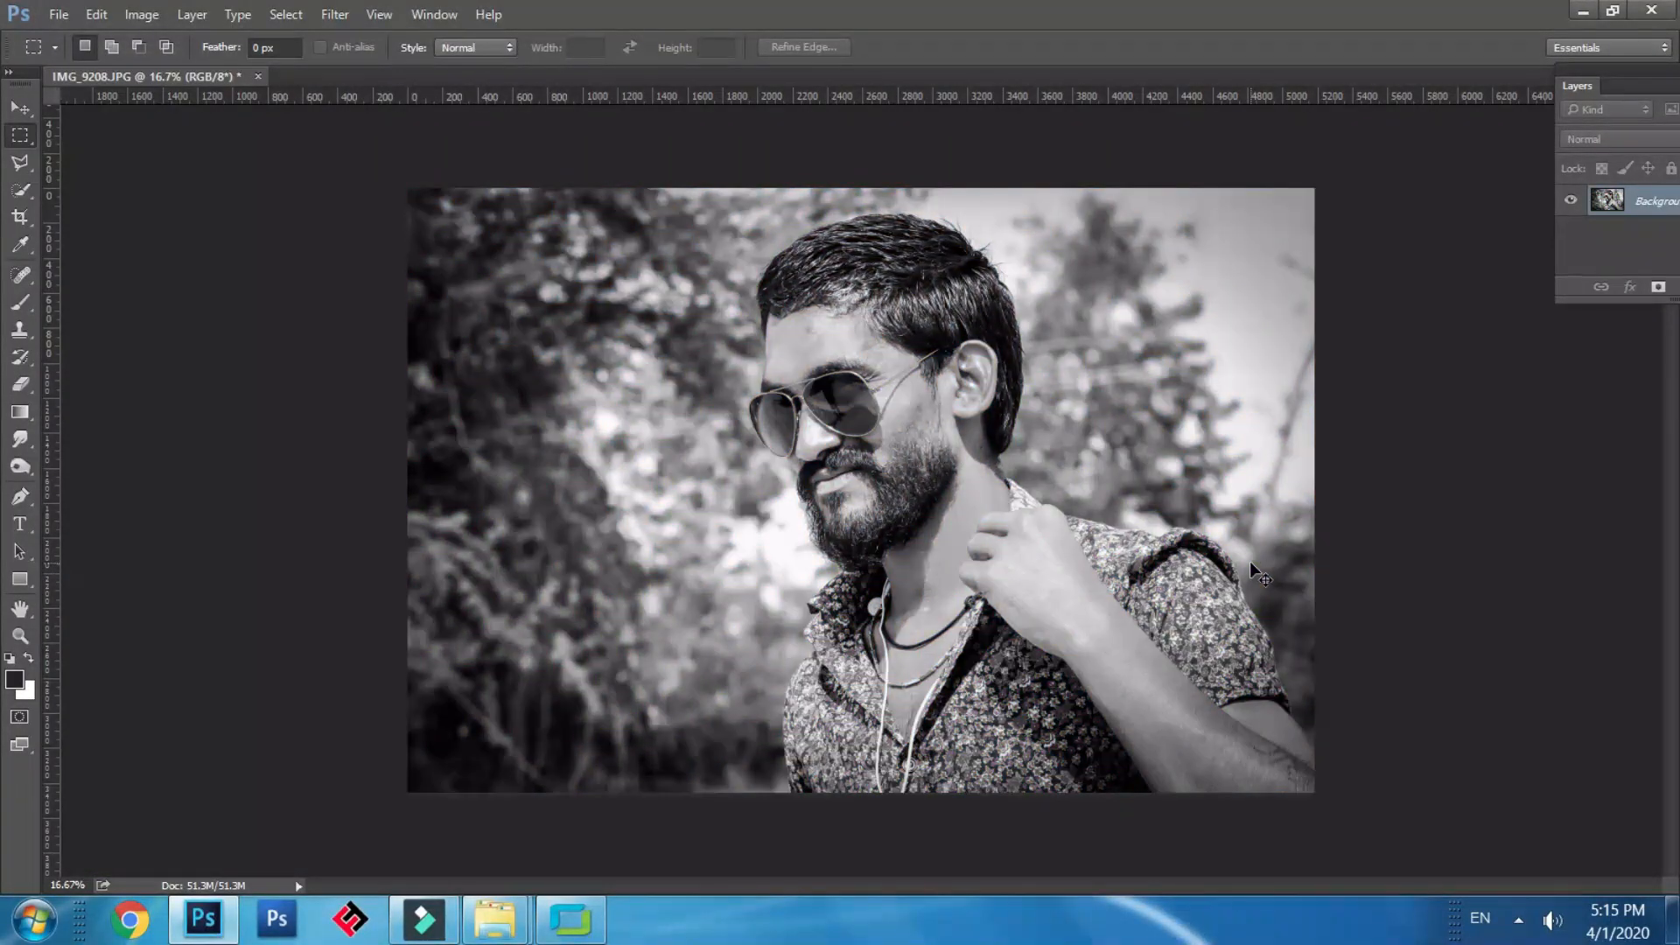
key(ctrl+plus)
key(ctrl+minus)
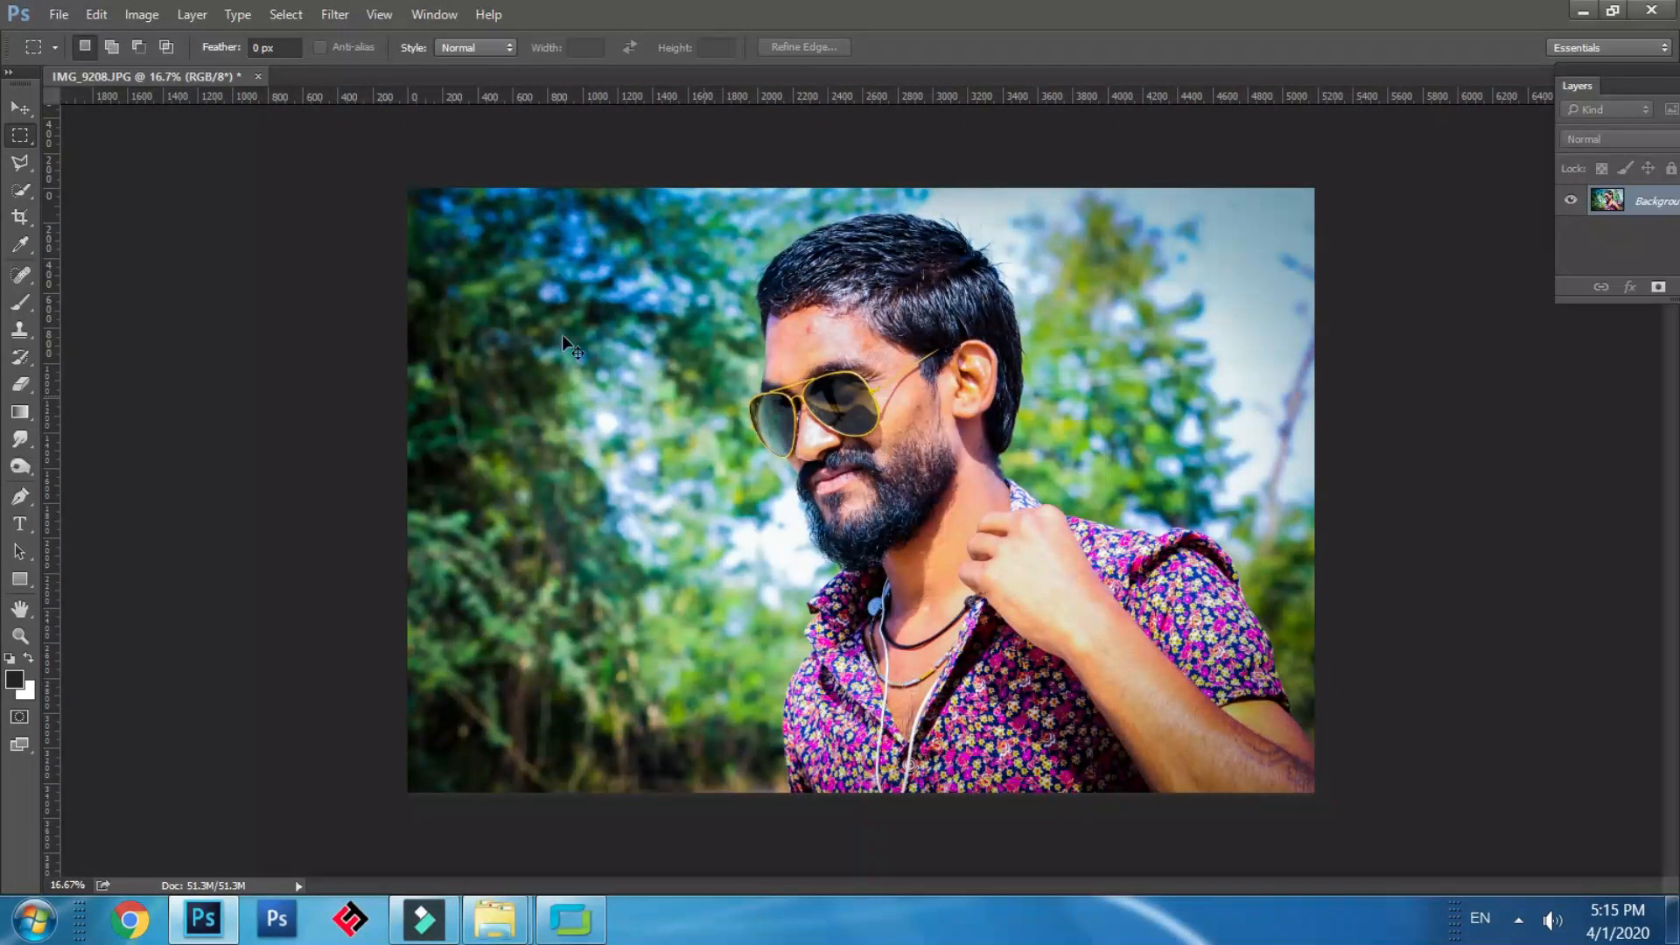
Save the photo to the Desktop as a JPEG named IMG_9208 with Maximum quality and the Baseline ("Standard") format.
key(ctrl+shift+s)
scroll(556, 234, up, 2)
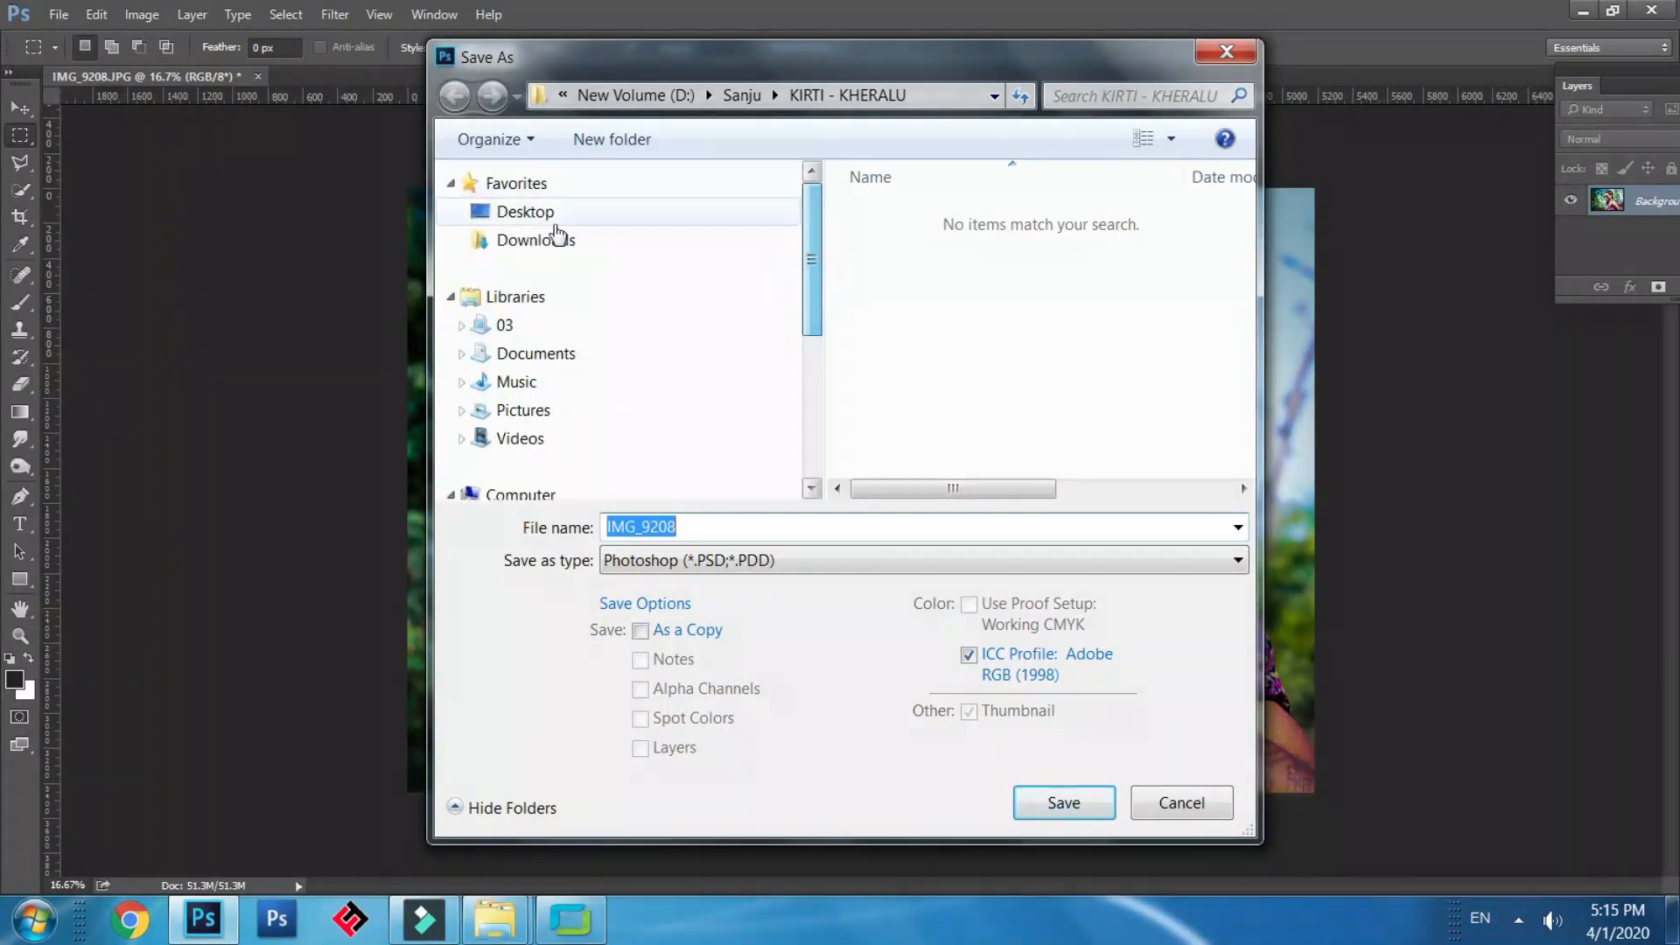
click(555, 223)
click(791, 563)
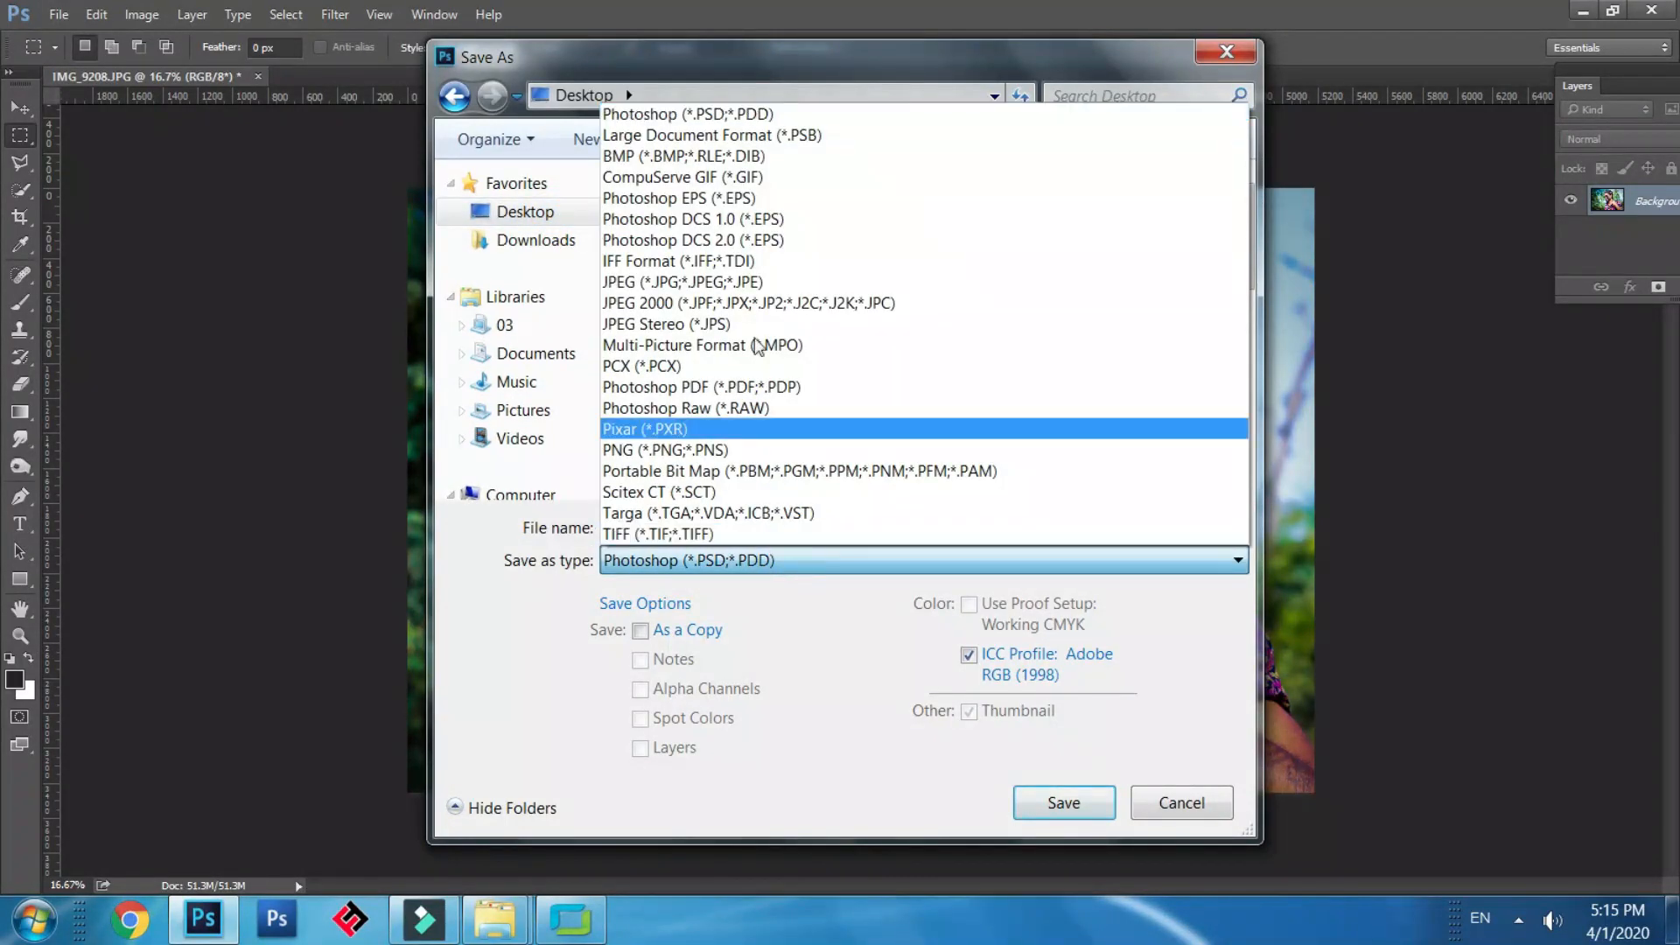
click(831, 277)
click(1037, 802)
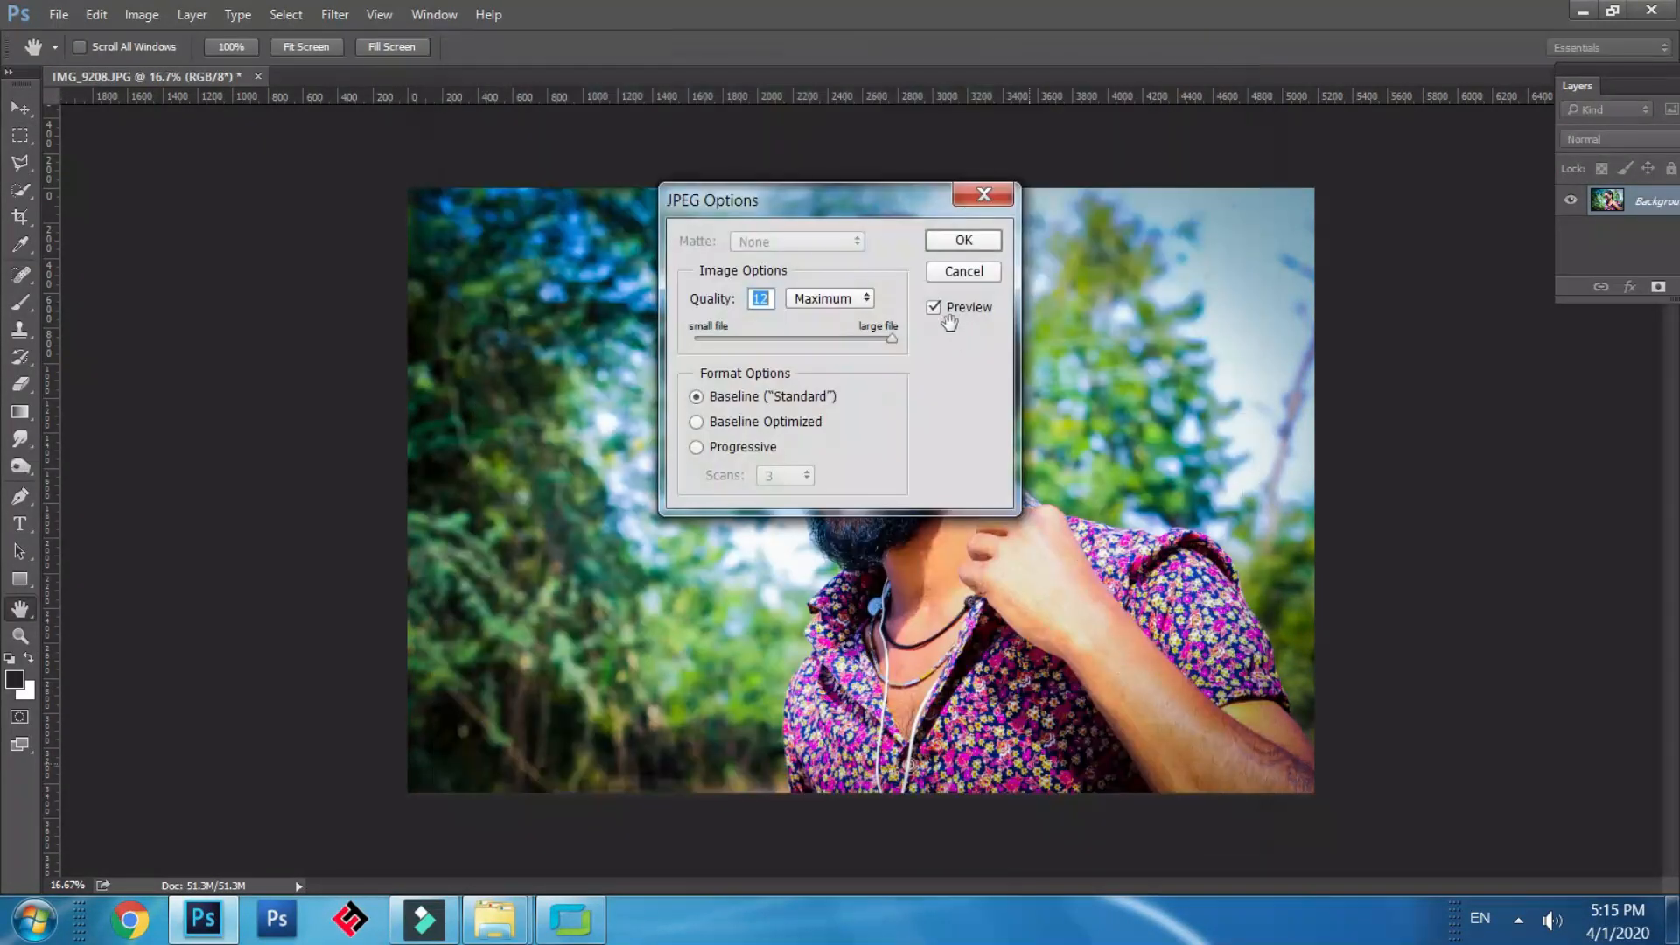
click(959, 248)
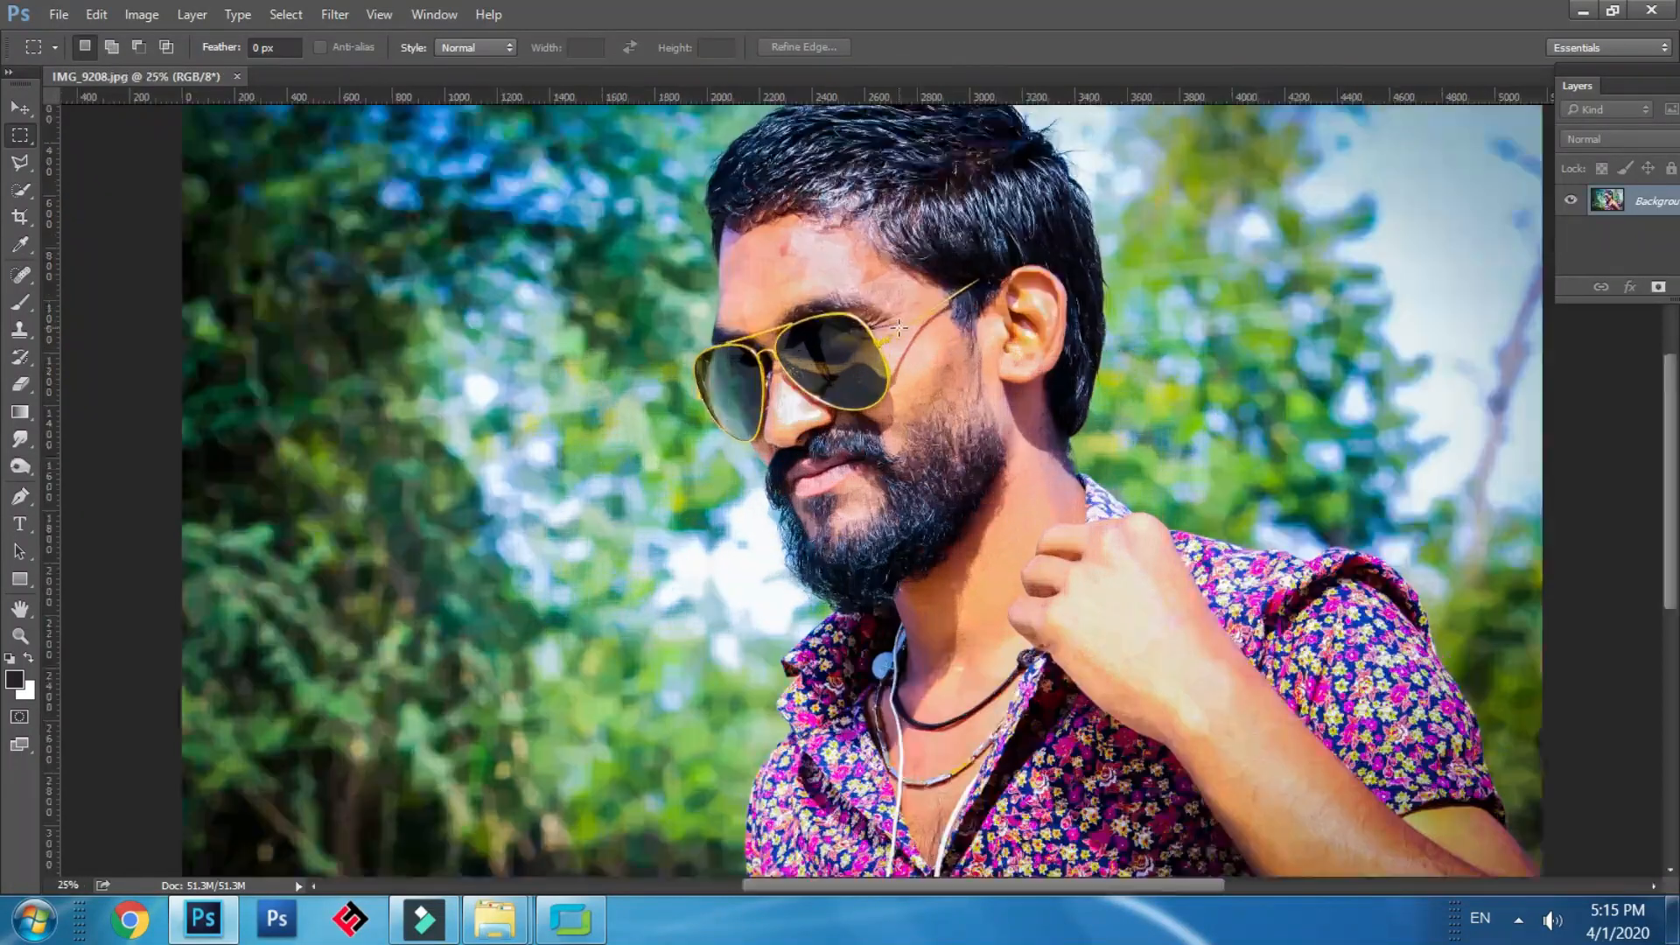
Apply the Imagenomic Noiseware filter to the photo with the Default preset, resetting the Color noise level to 0.
scroll(854, 280, up, 3)
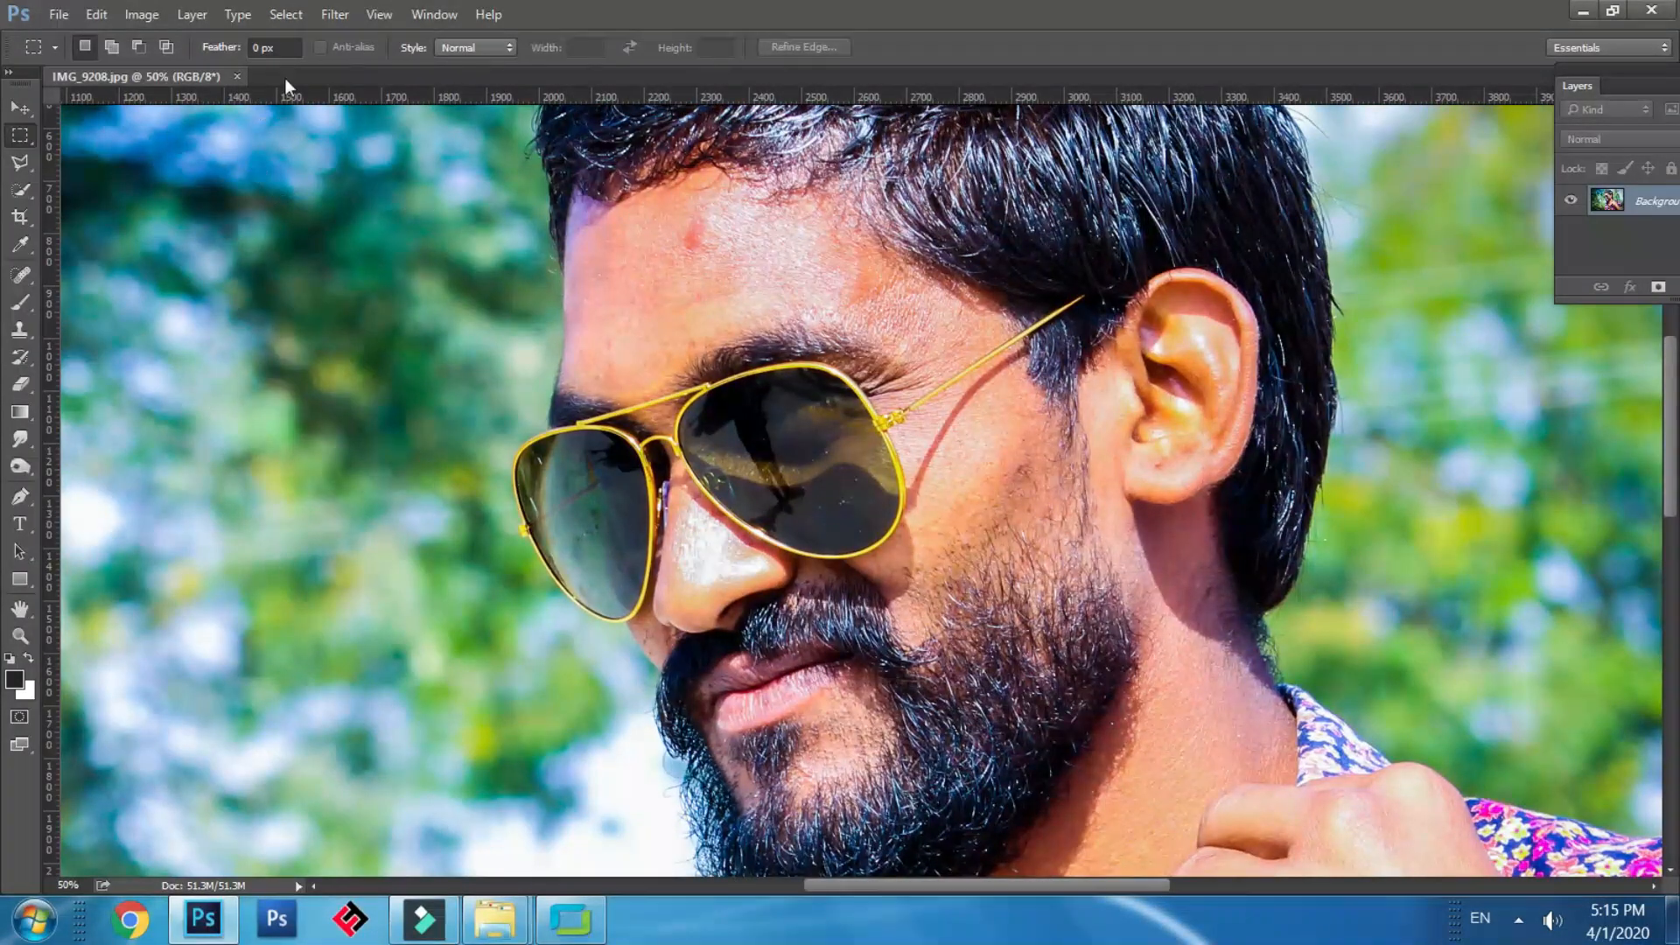
click(348, 19)
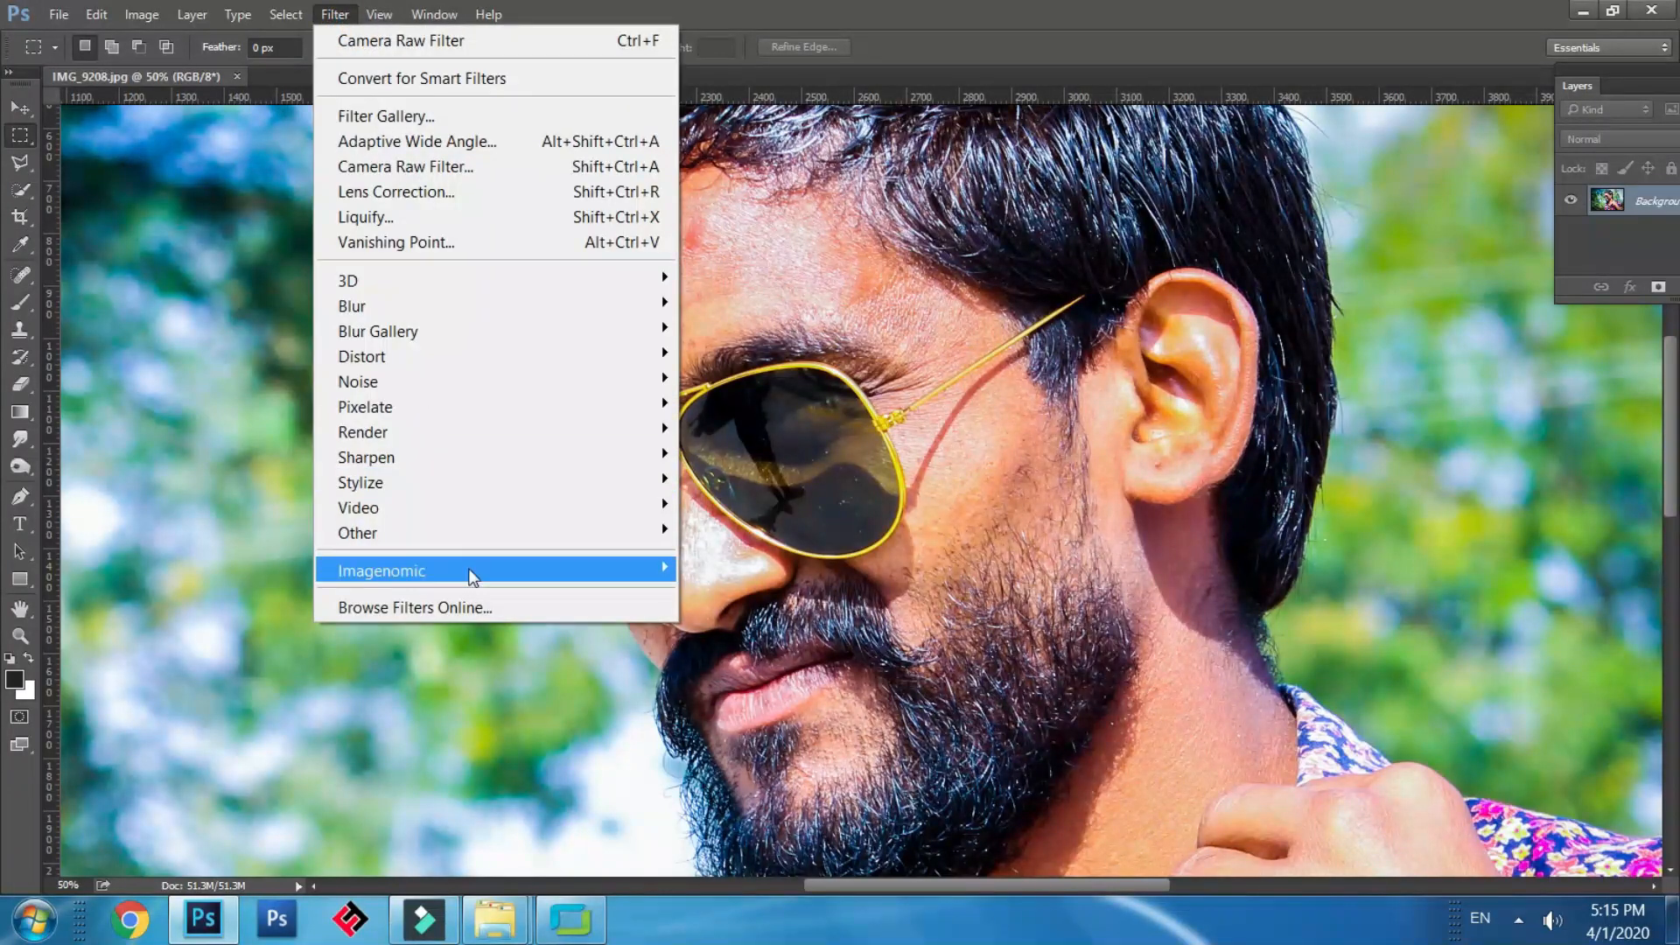
mouse_move(477, 575)
click(733, 571)
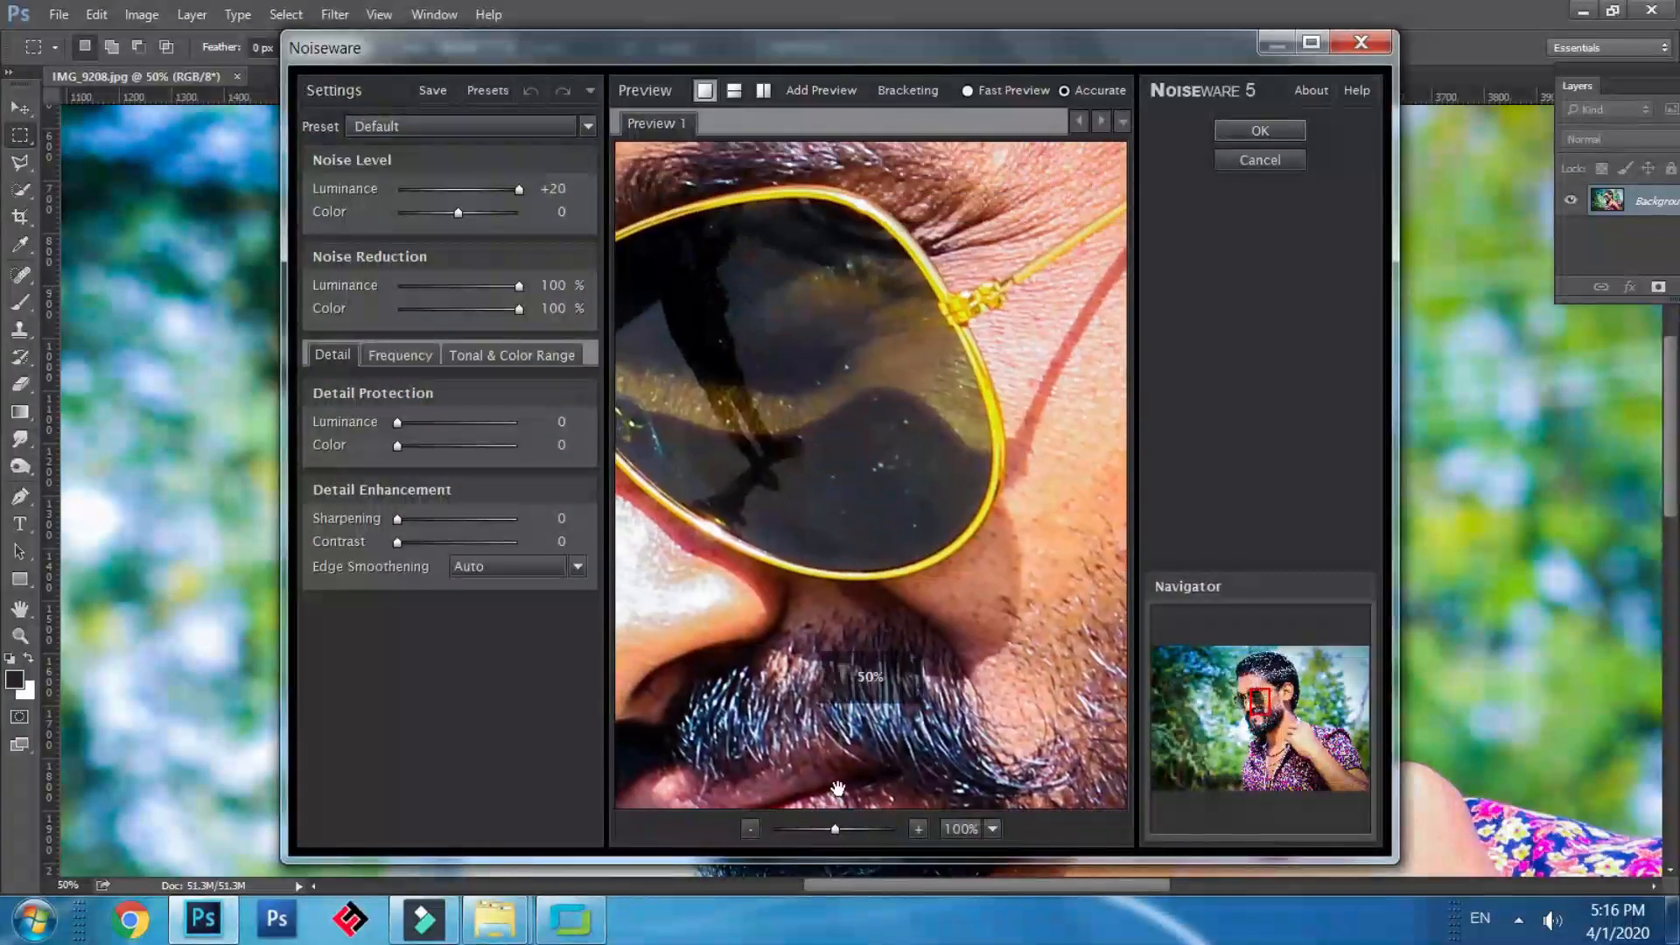
drag(793, 359, 912, 770)
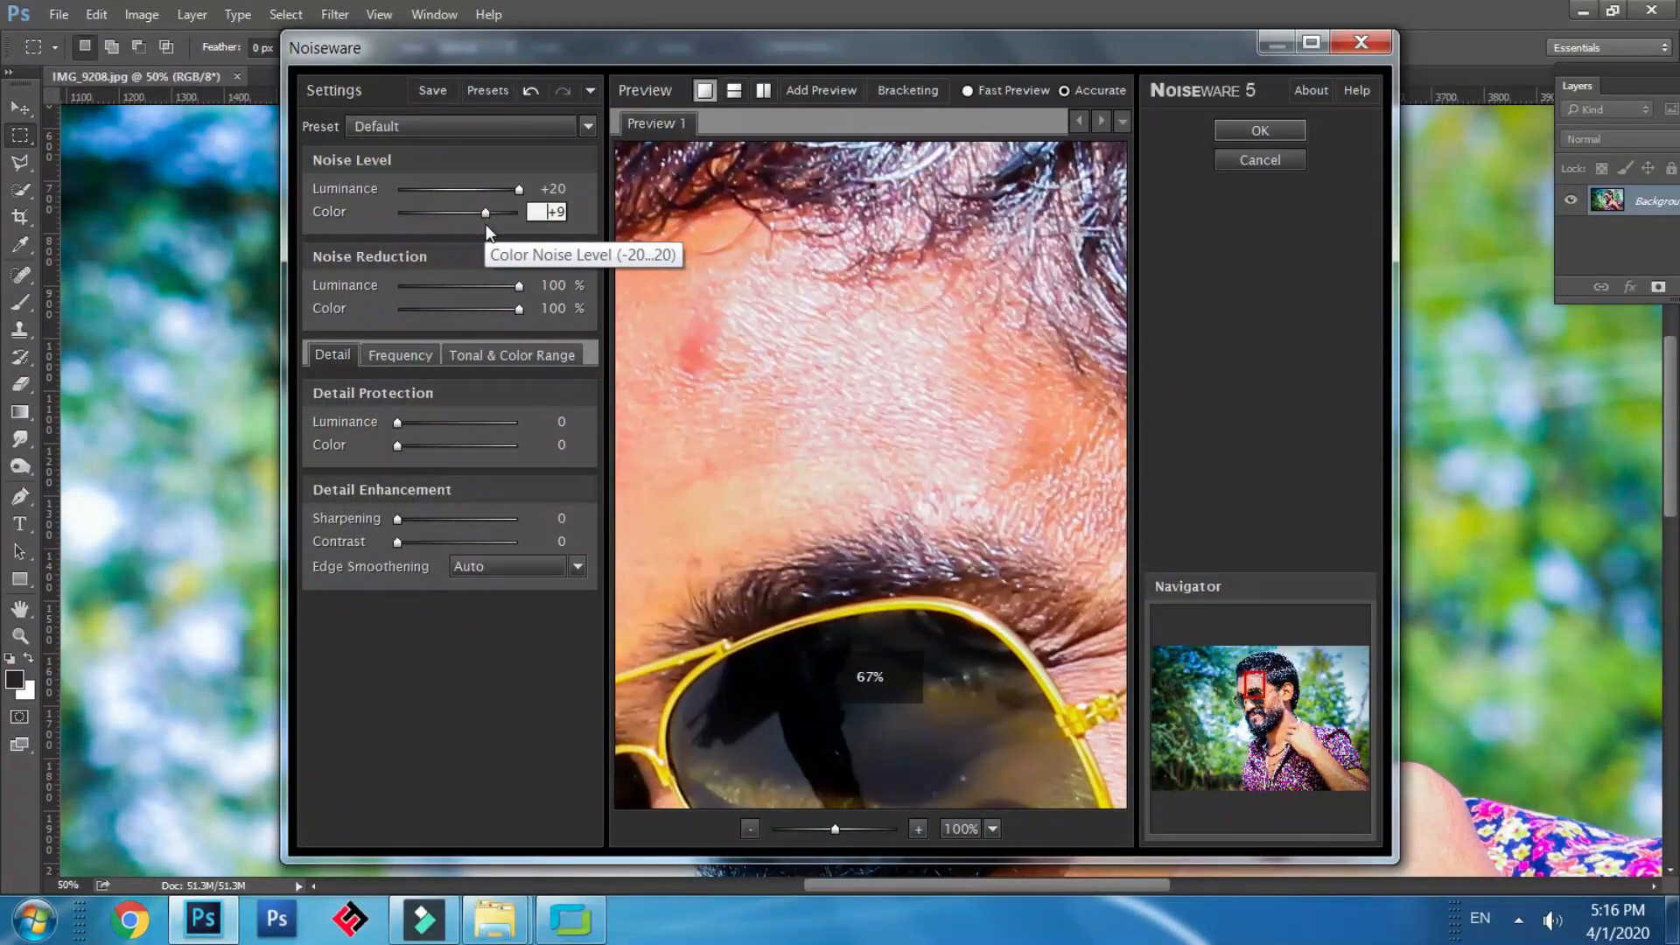
drag(482, 222, 404, 219)
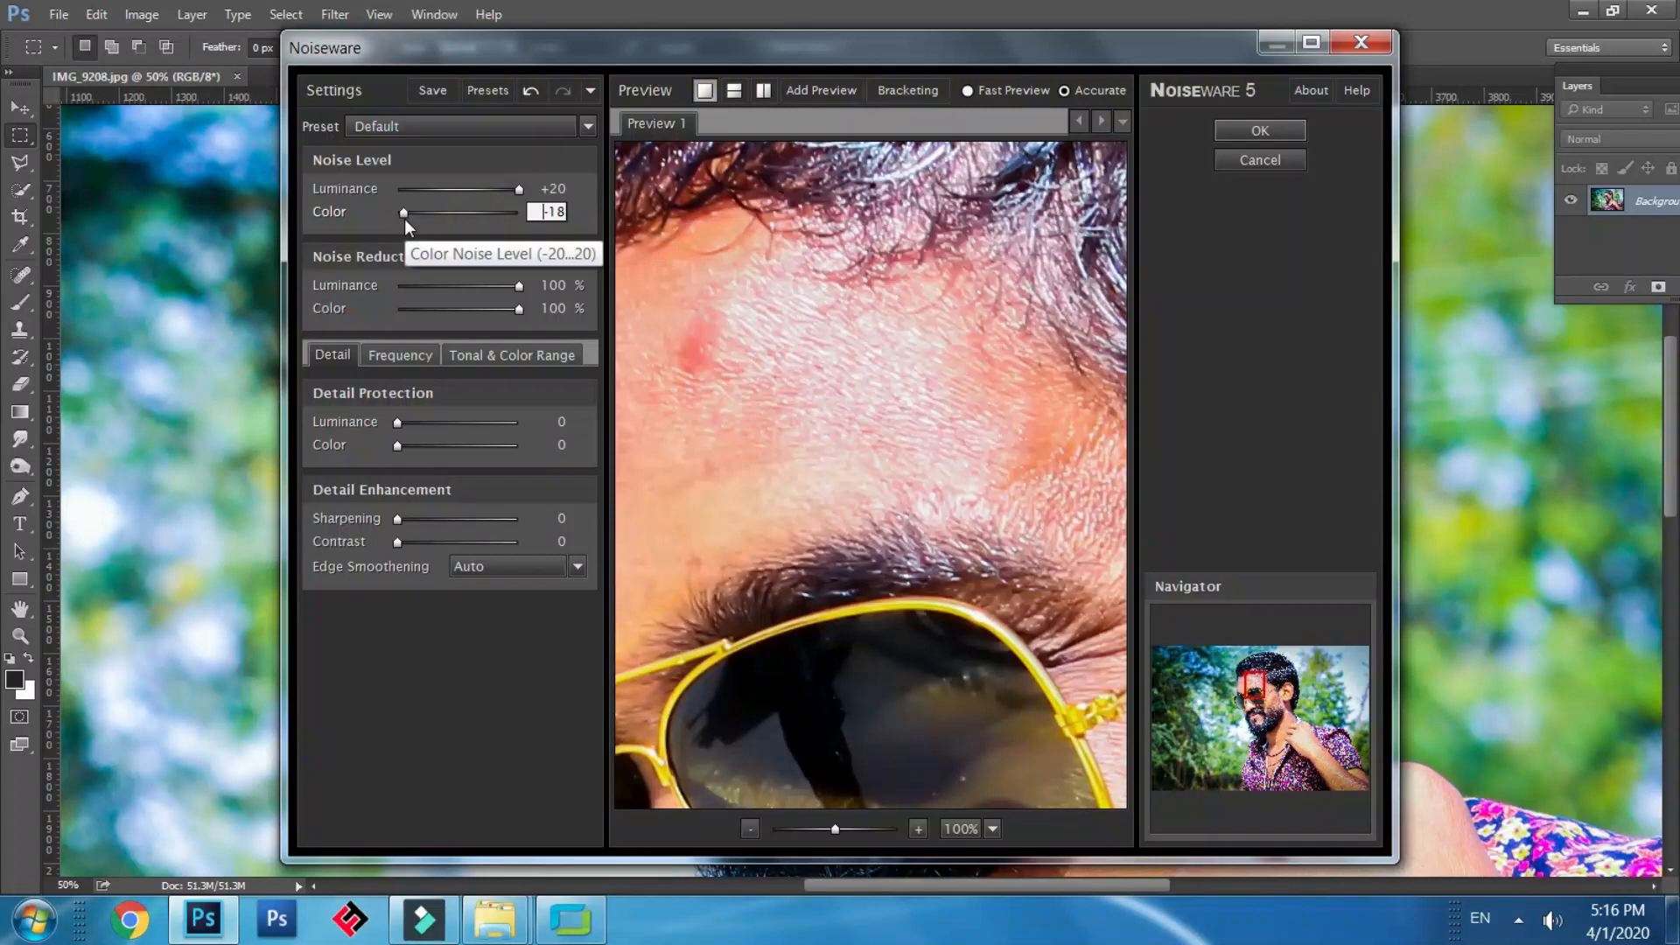
double_click(498, 212)
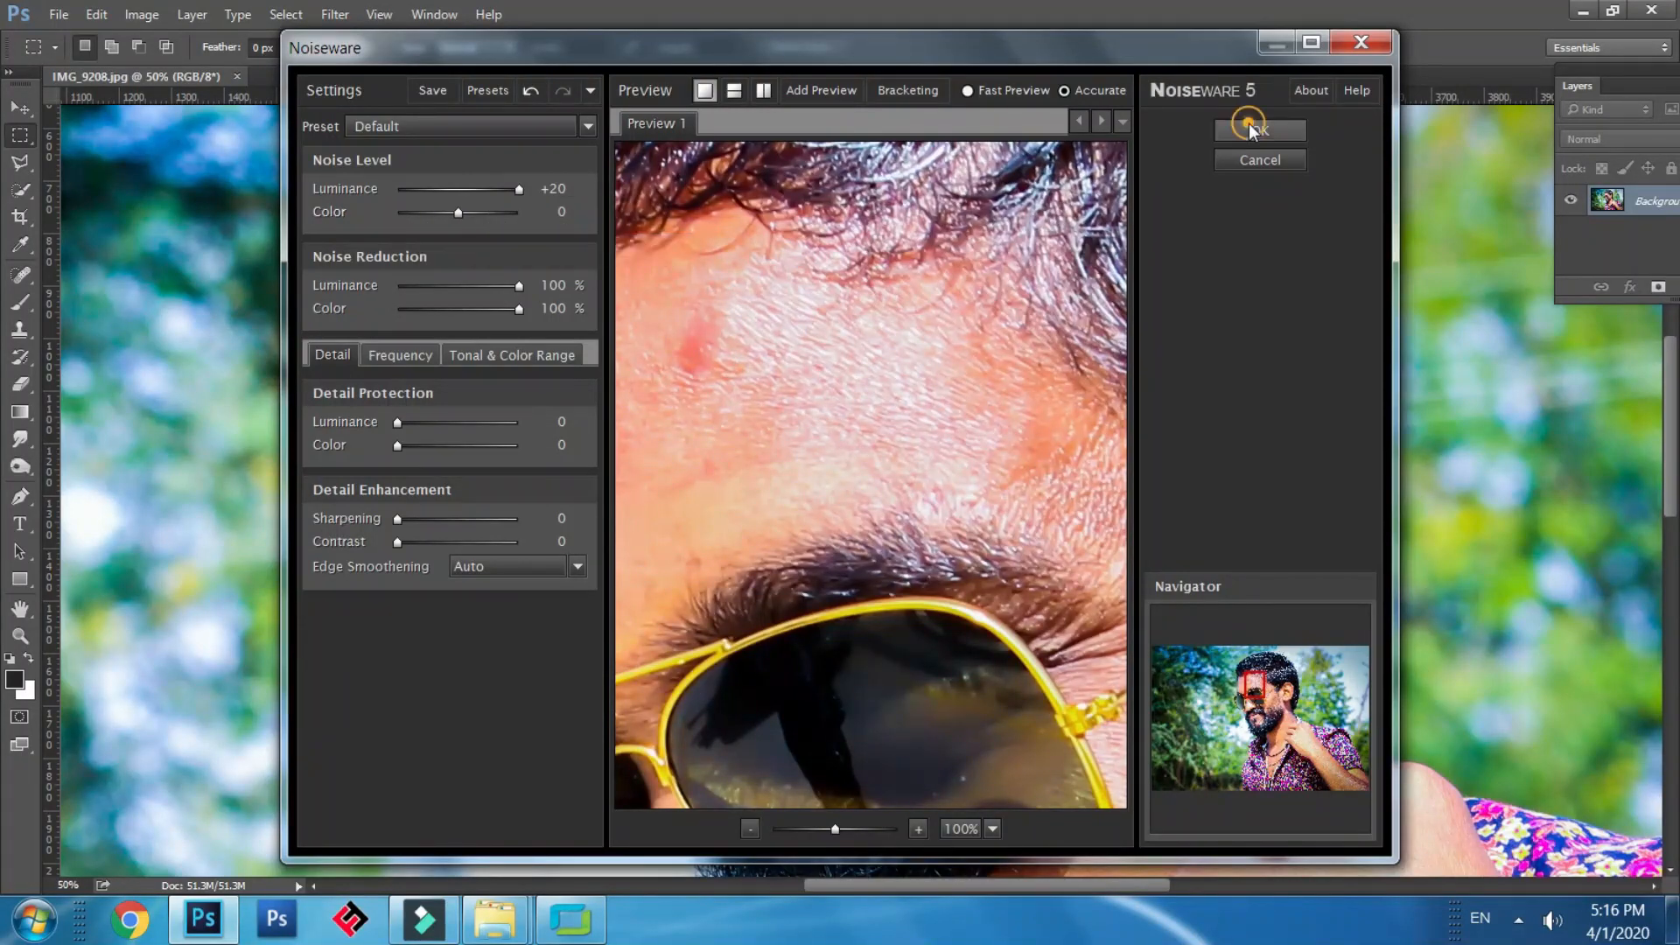
click(1249, 125)
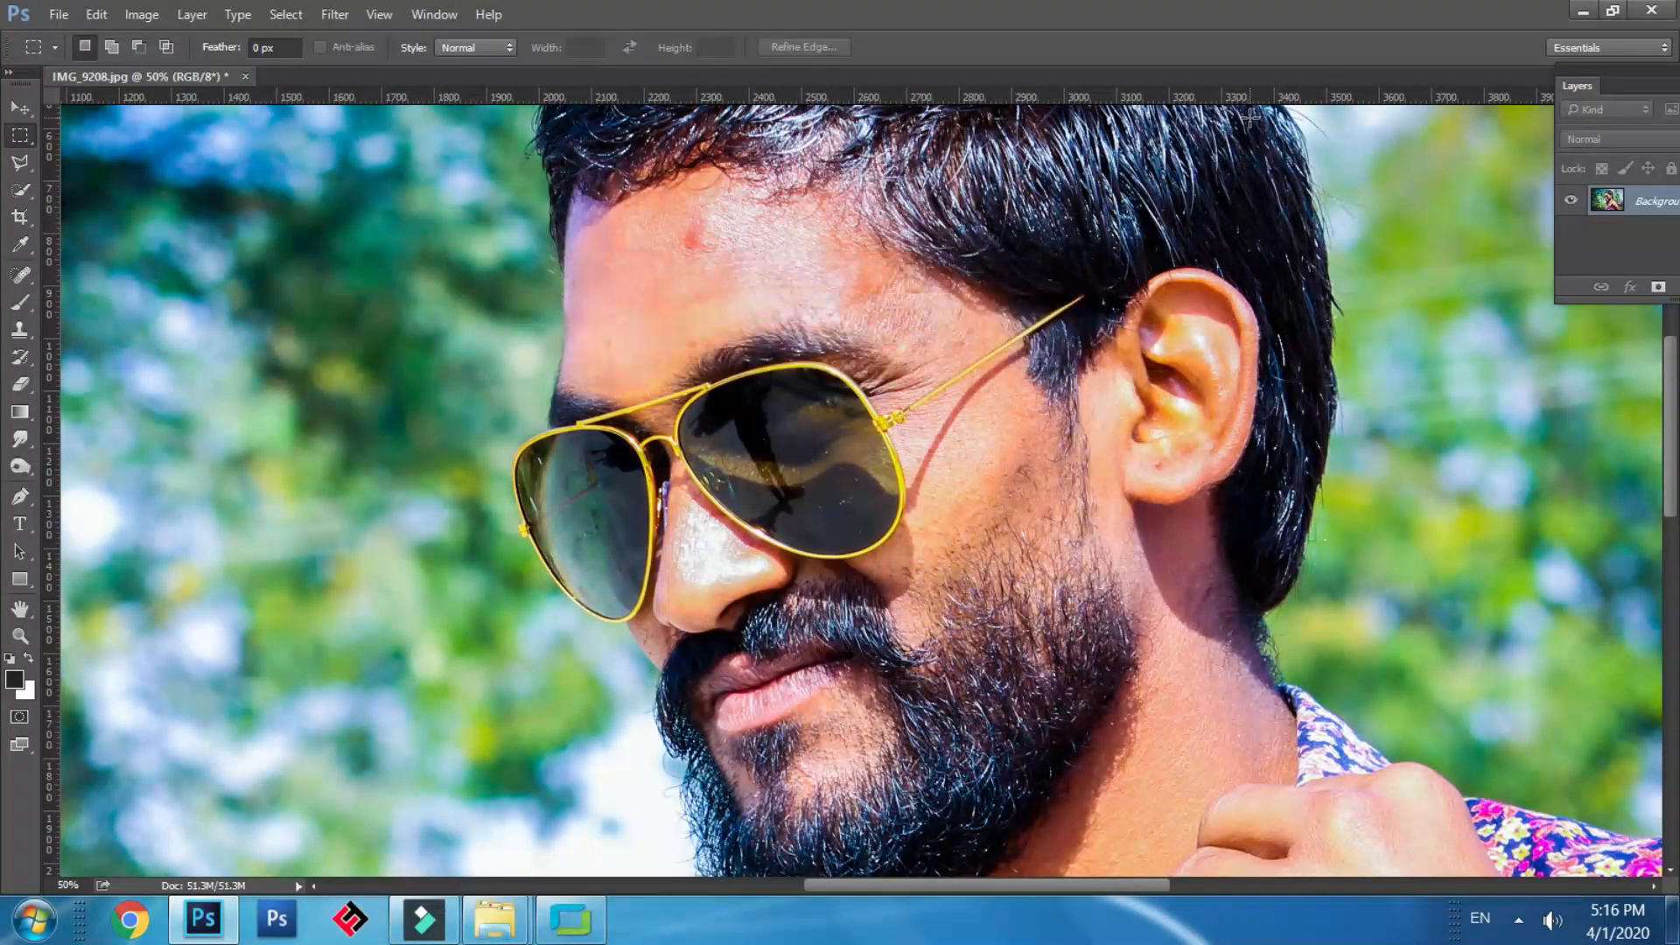
Smooth the skin by applying the Imagenomic Portraiture filter to the photo with the Default preset.
click(335, 14)
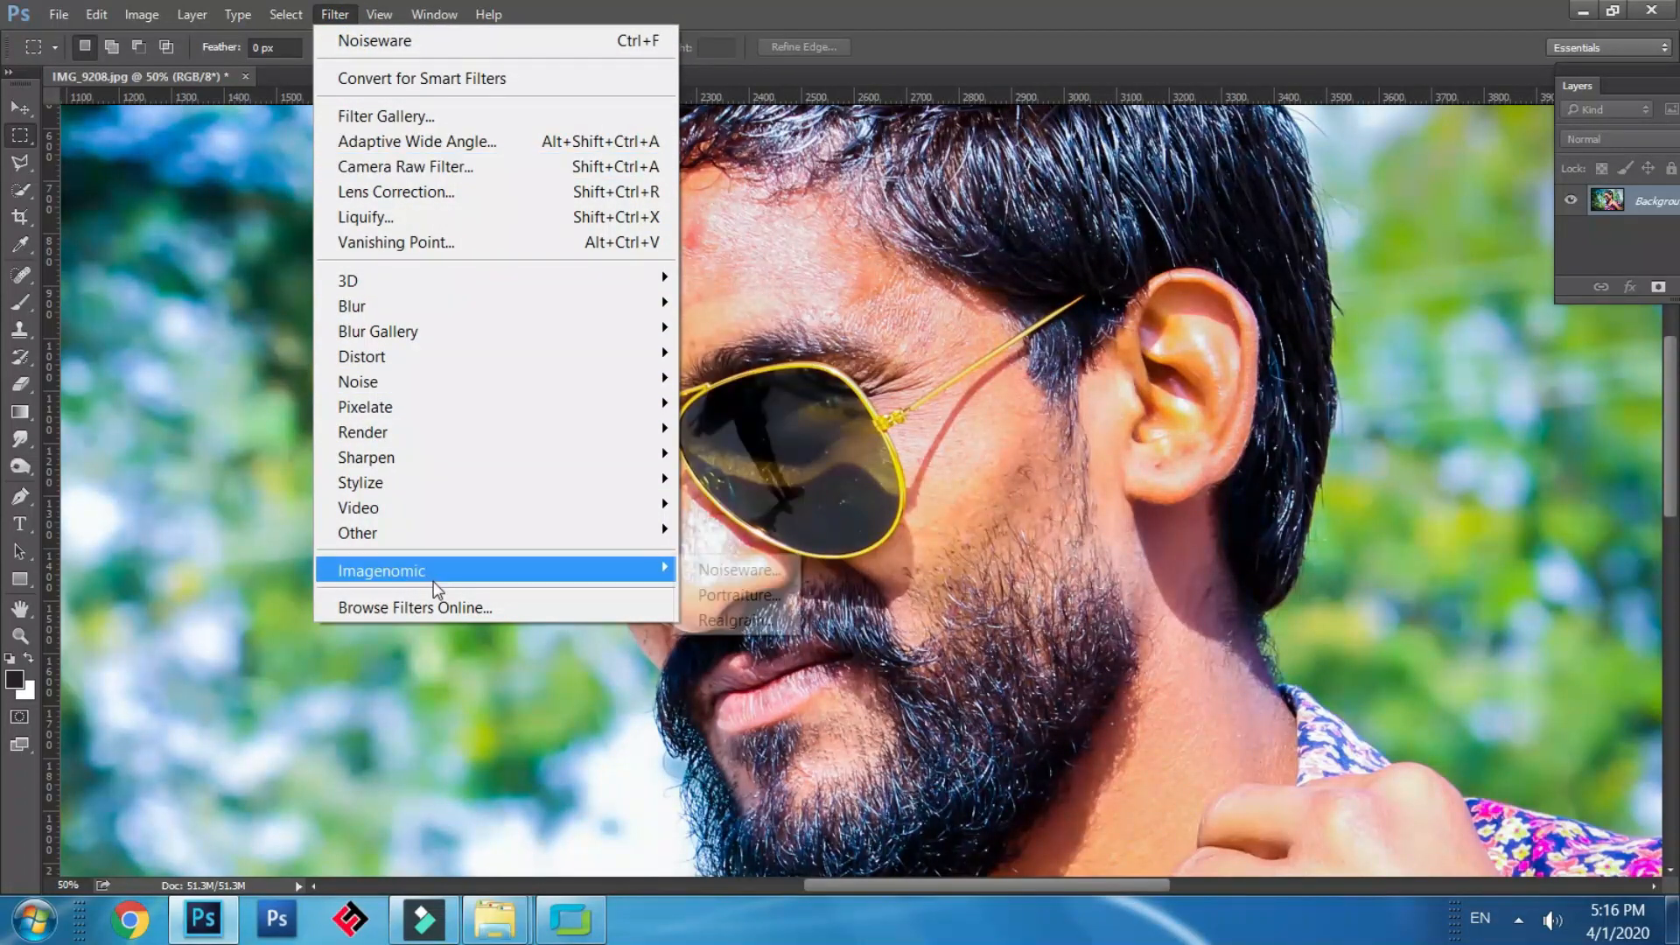
mouse_move(437, 570)
click(731, 593)
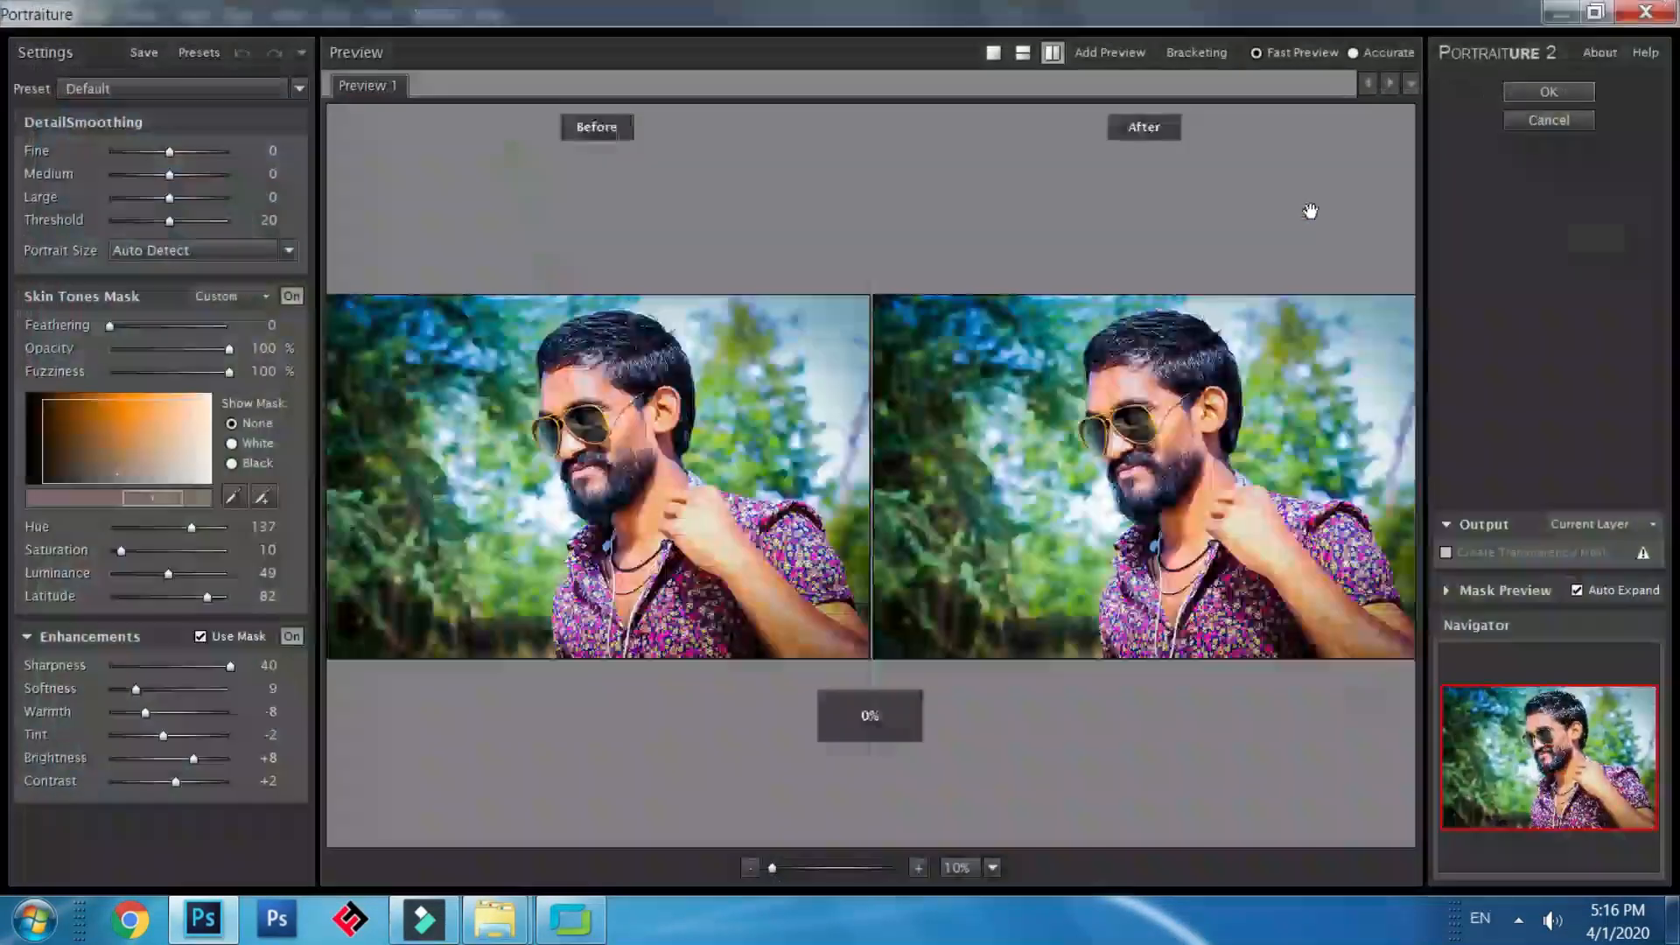
click(1532, 91)
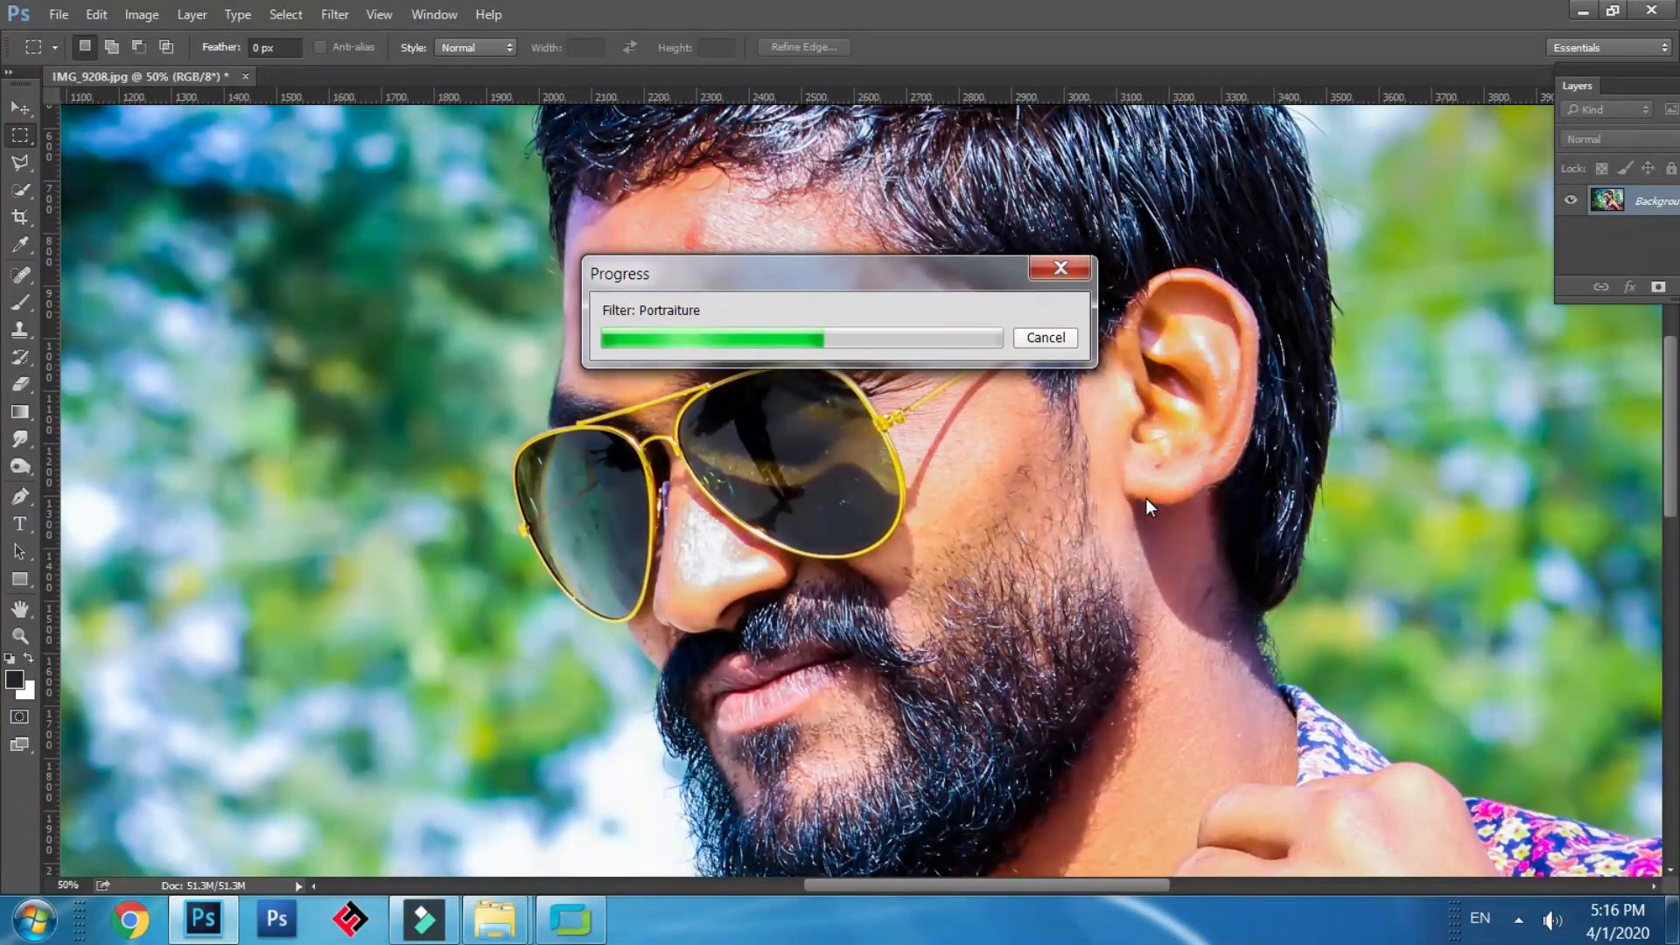
key(ctrl+minus)
key(ctrl+minus)
key(ctrl+minus)
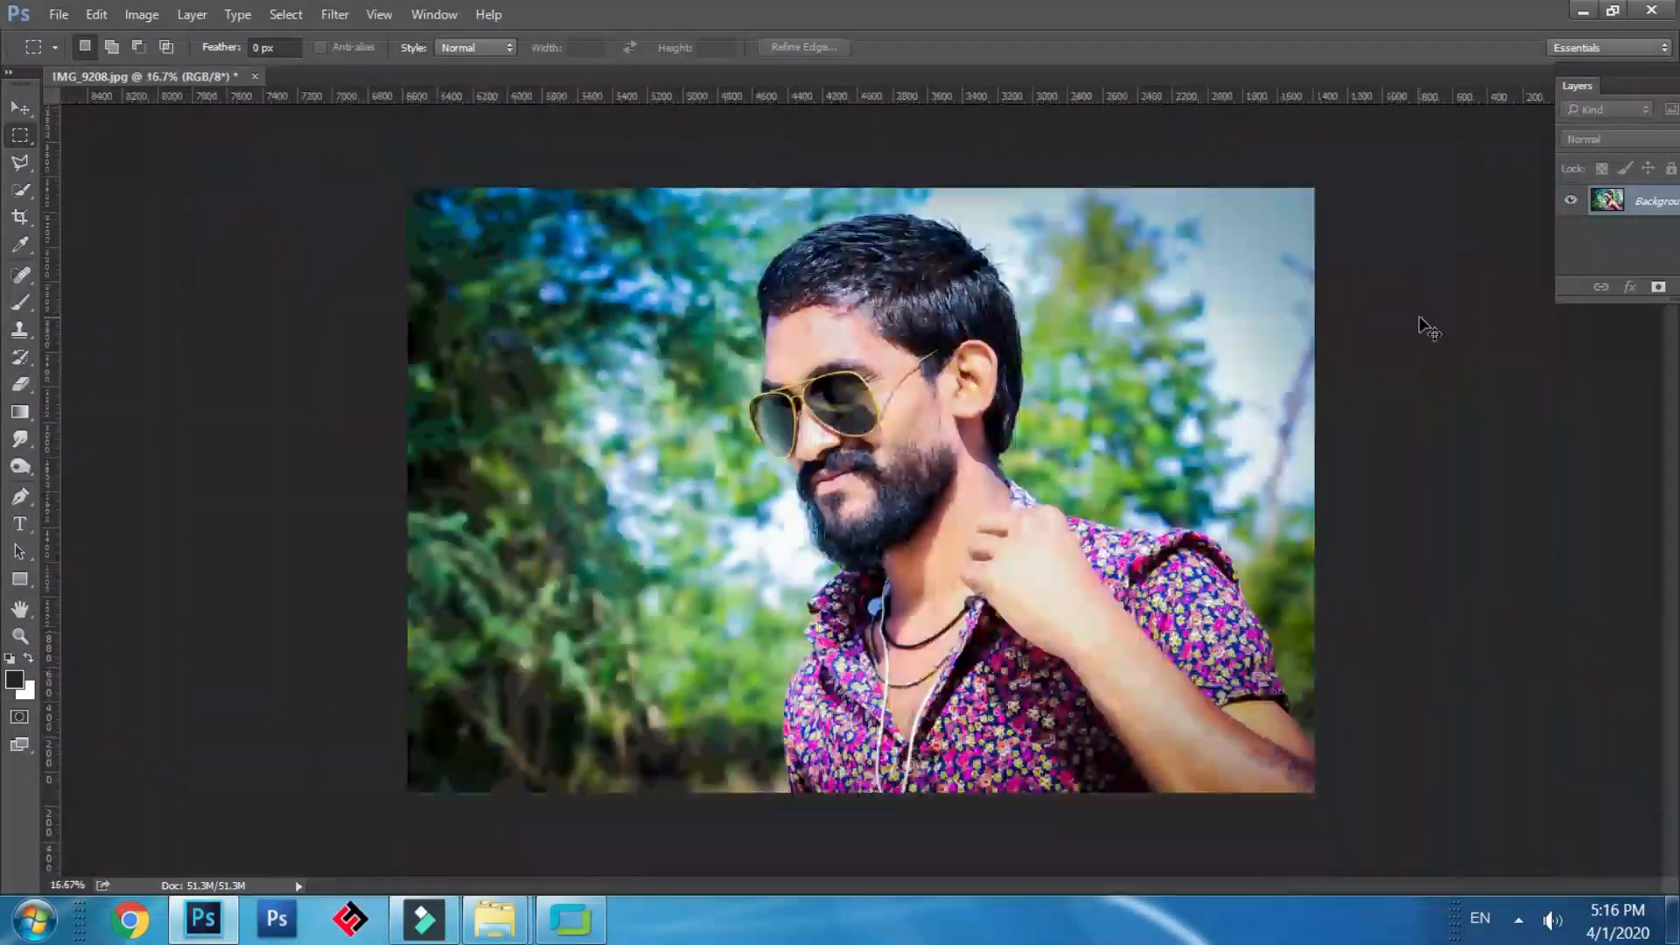
key(ctrl+minus)
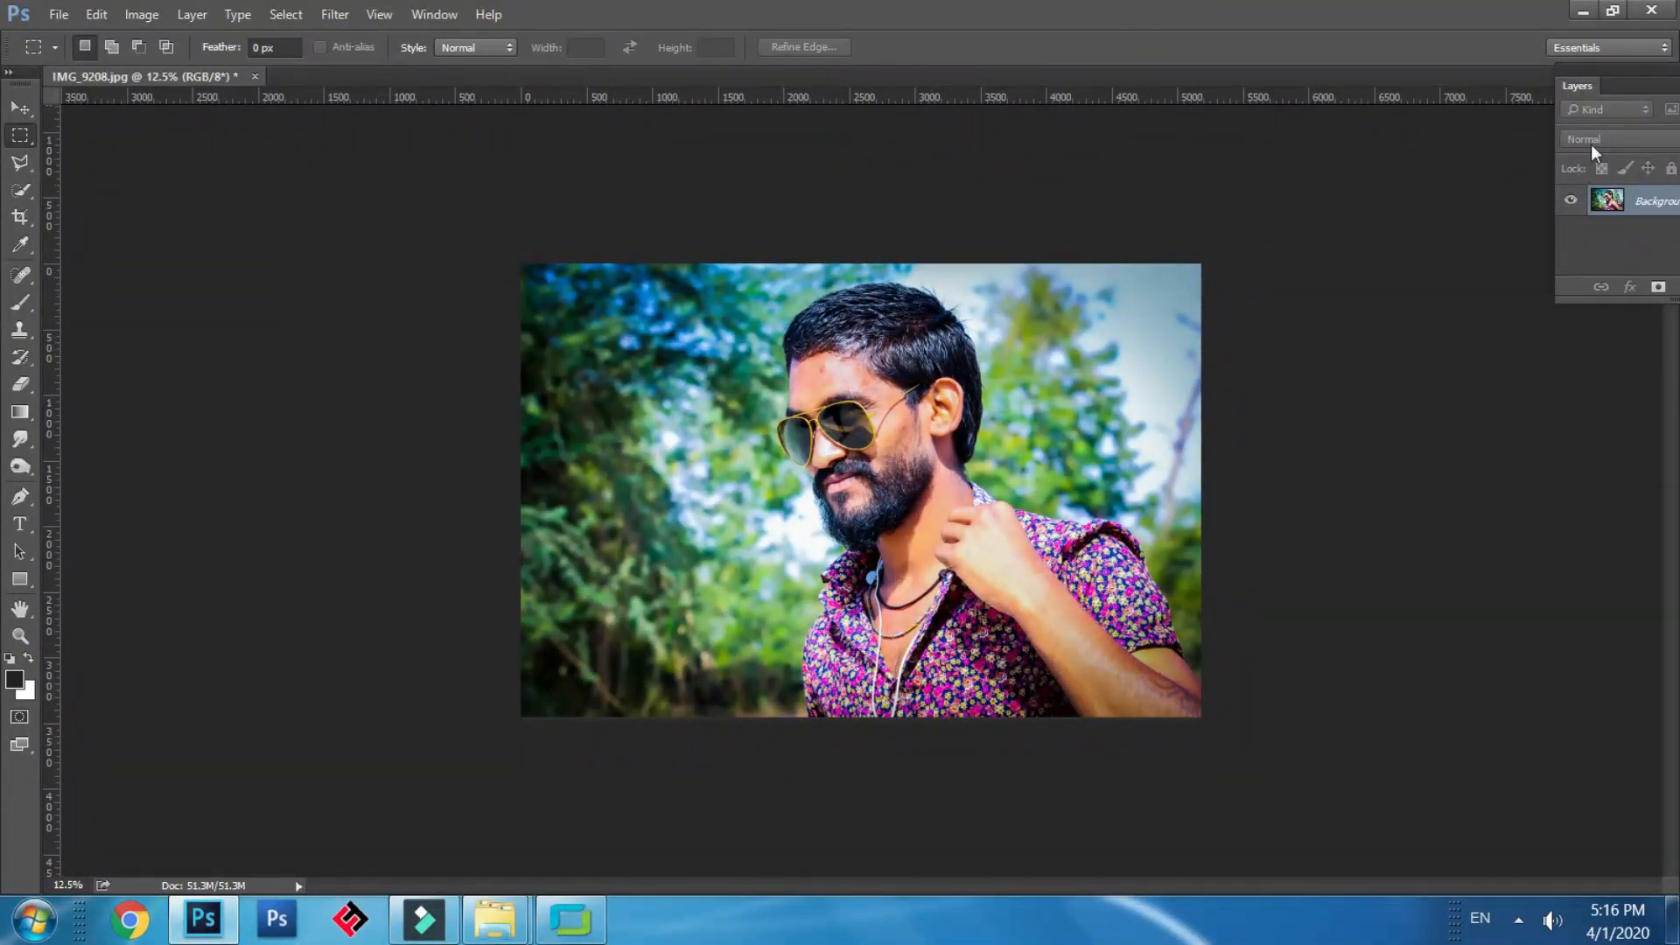
Check the desktop for the earlier export, and save the smoothed photo to the Desktop as a JPEG named 9.
click(1585, 16)
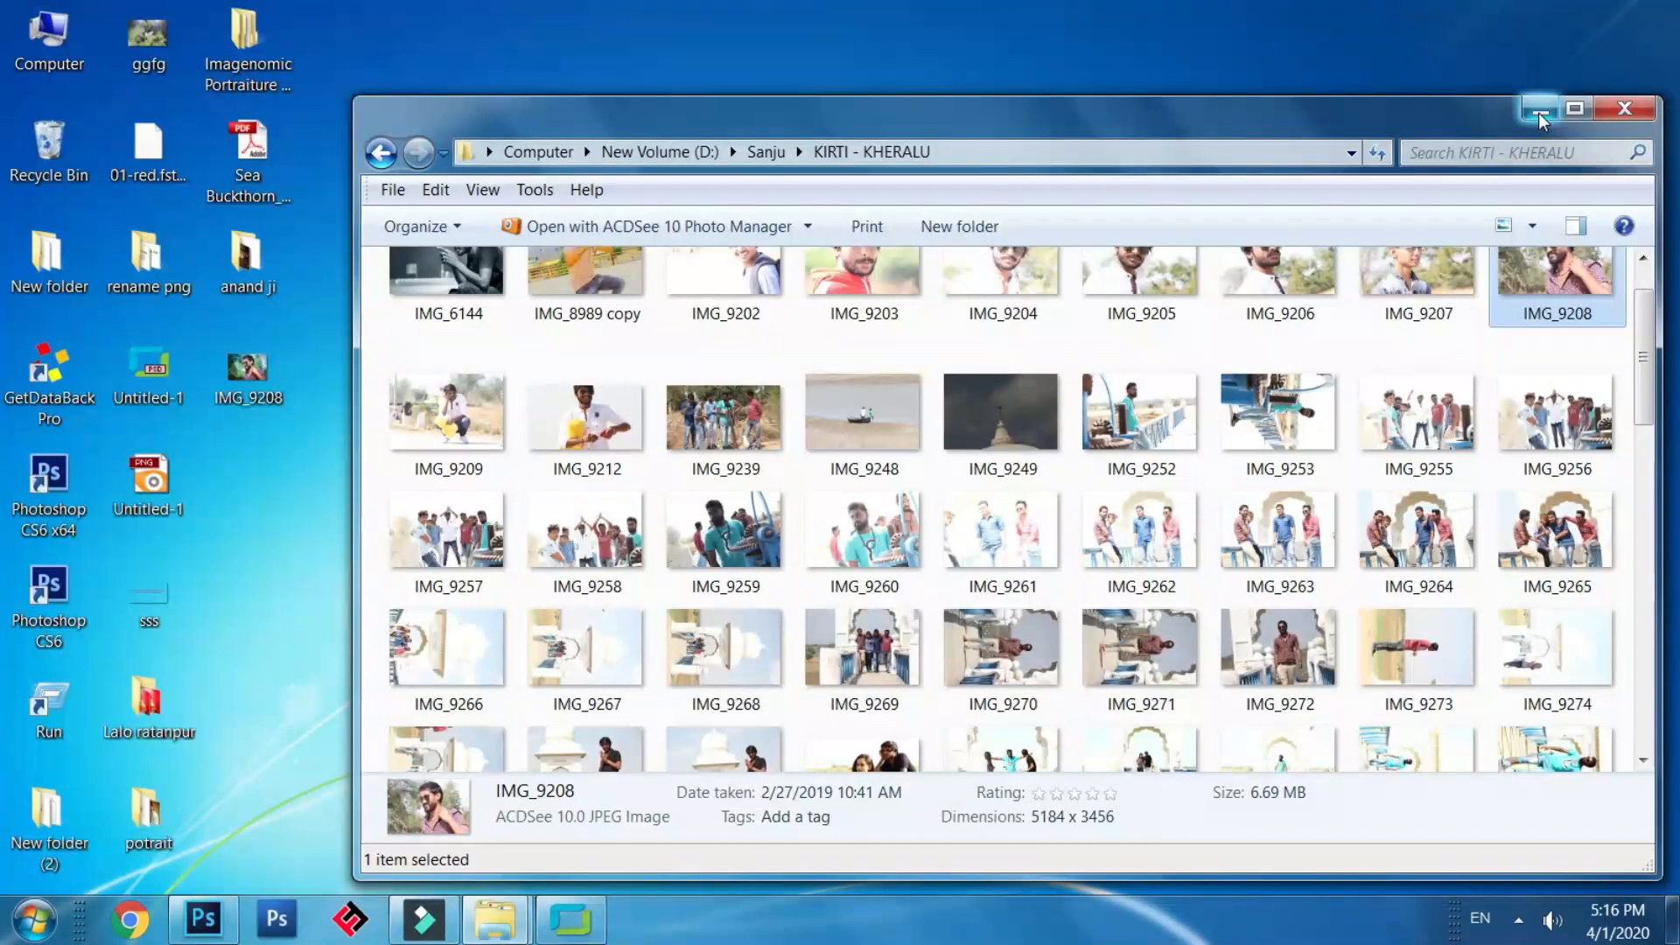
click(1538, 122)
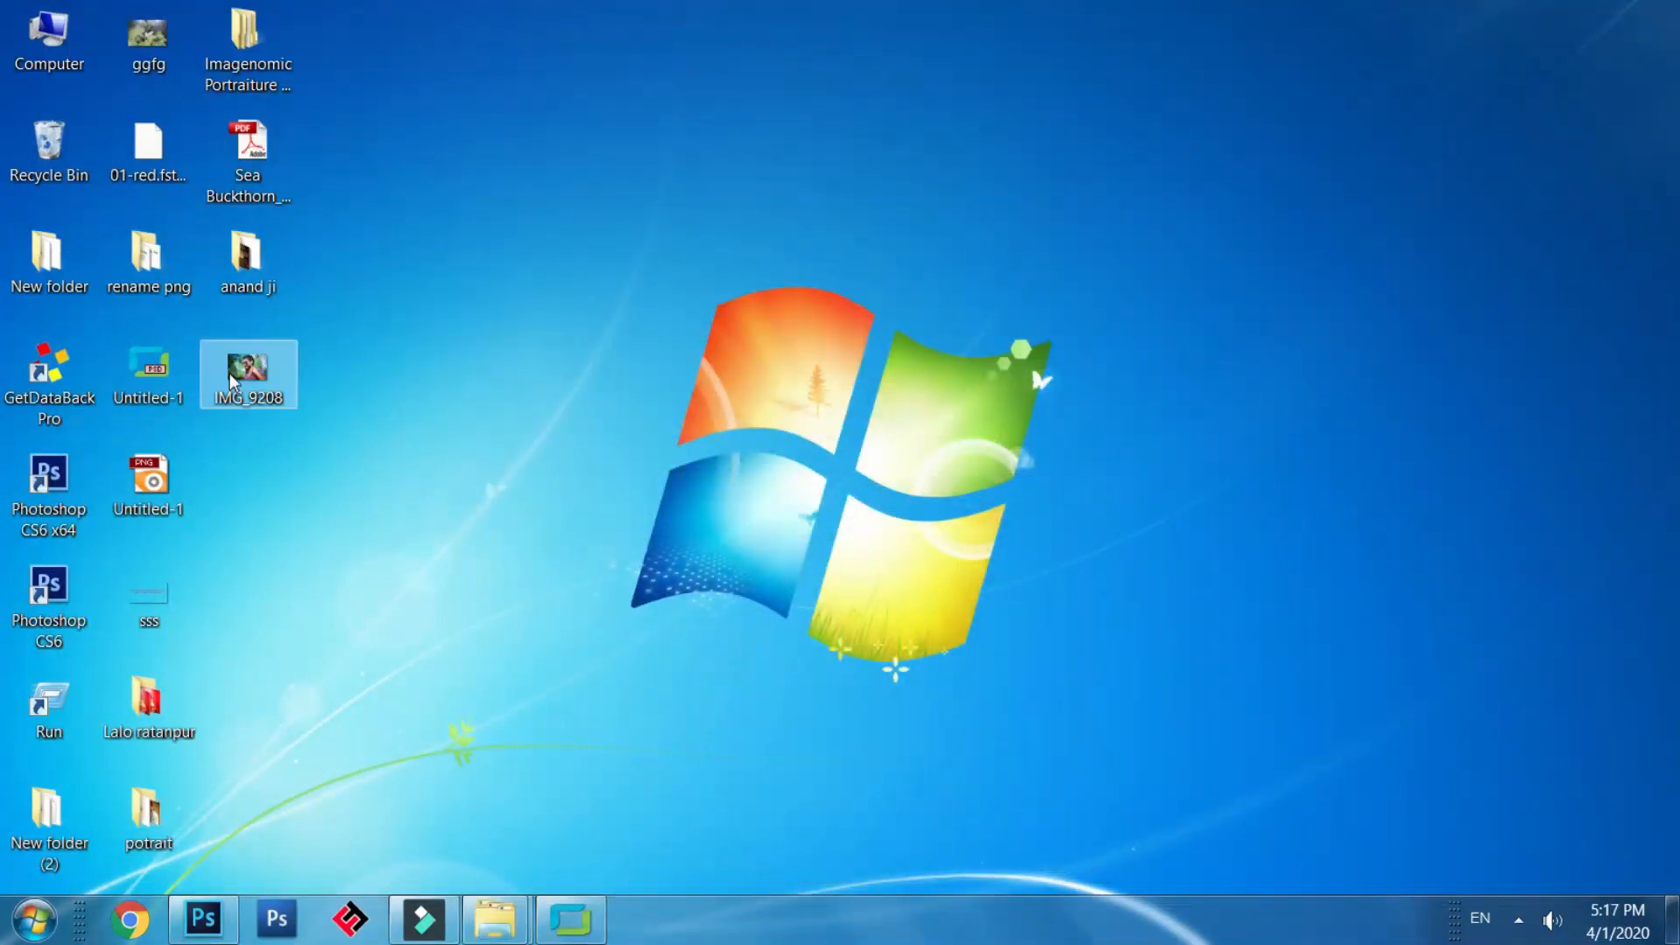
mouse_move(491, 936)
click(204, 920)
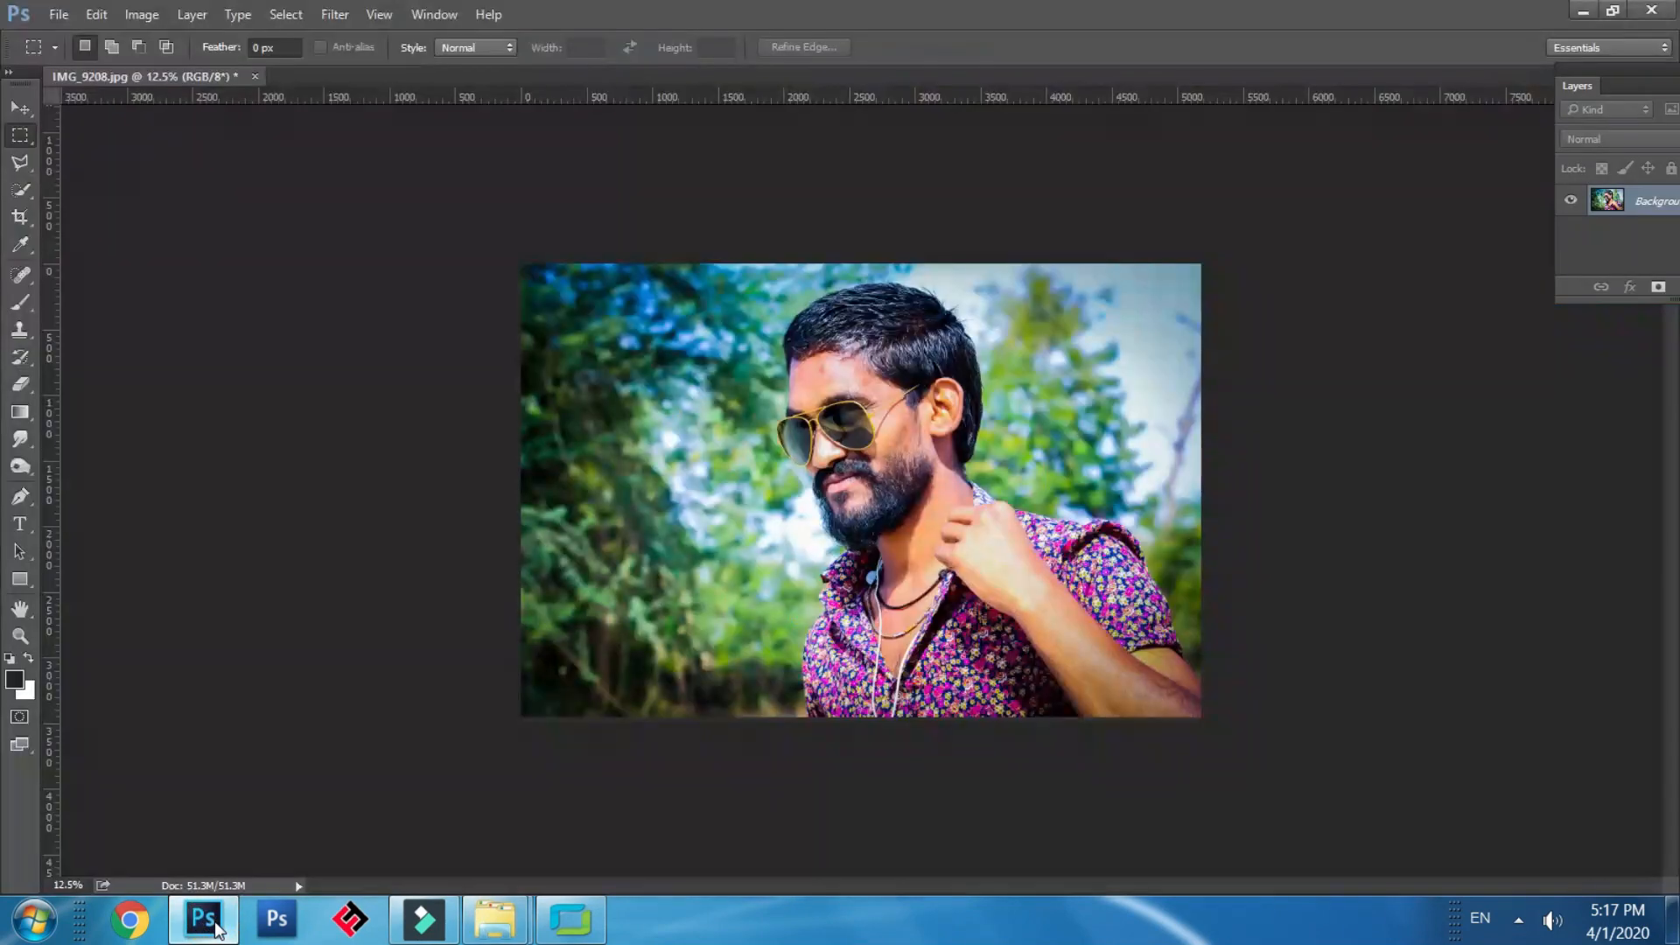
key(ctrl+shift+s)
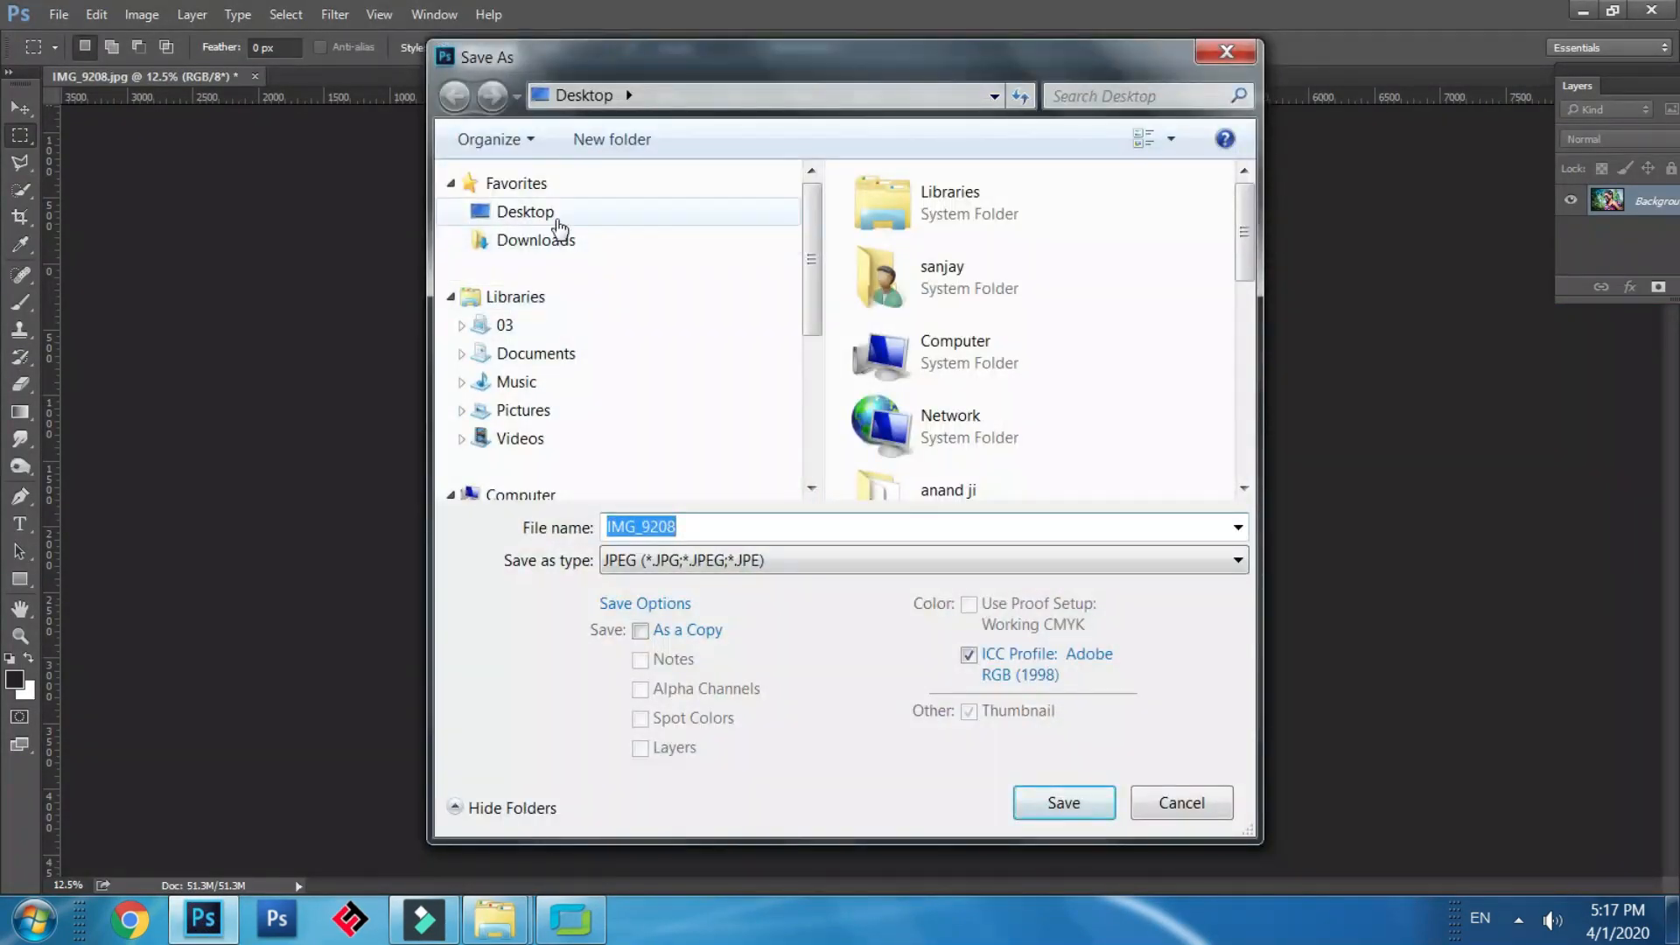
click(720, 525)
double_click(721, 525)
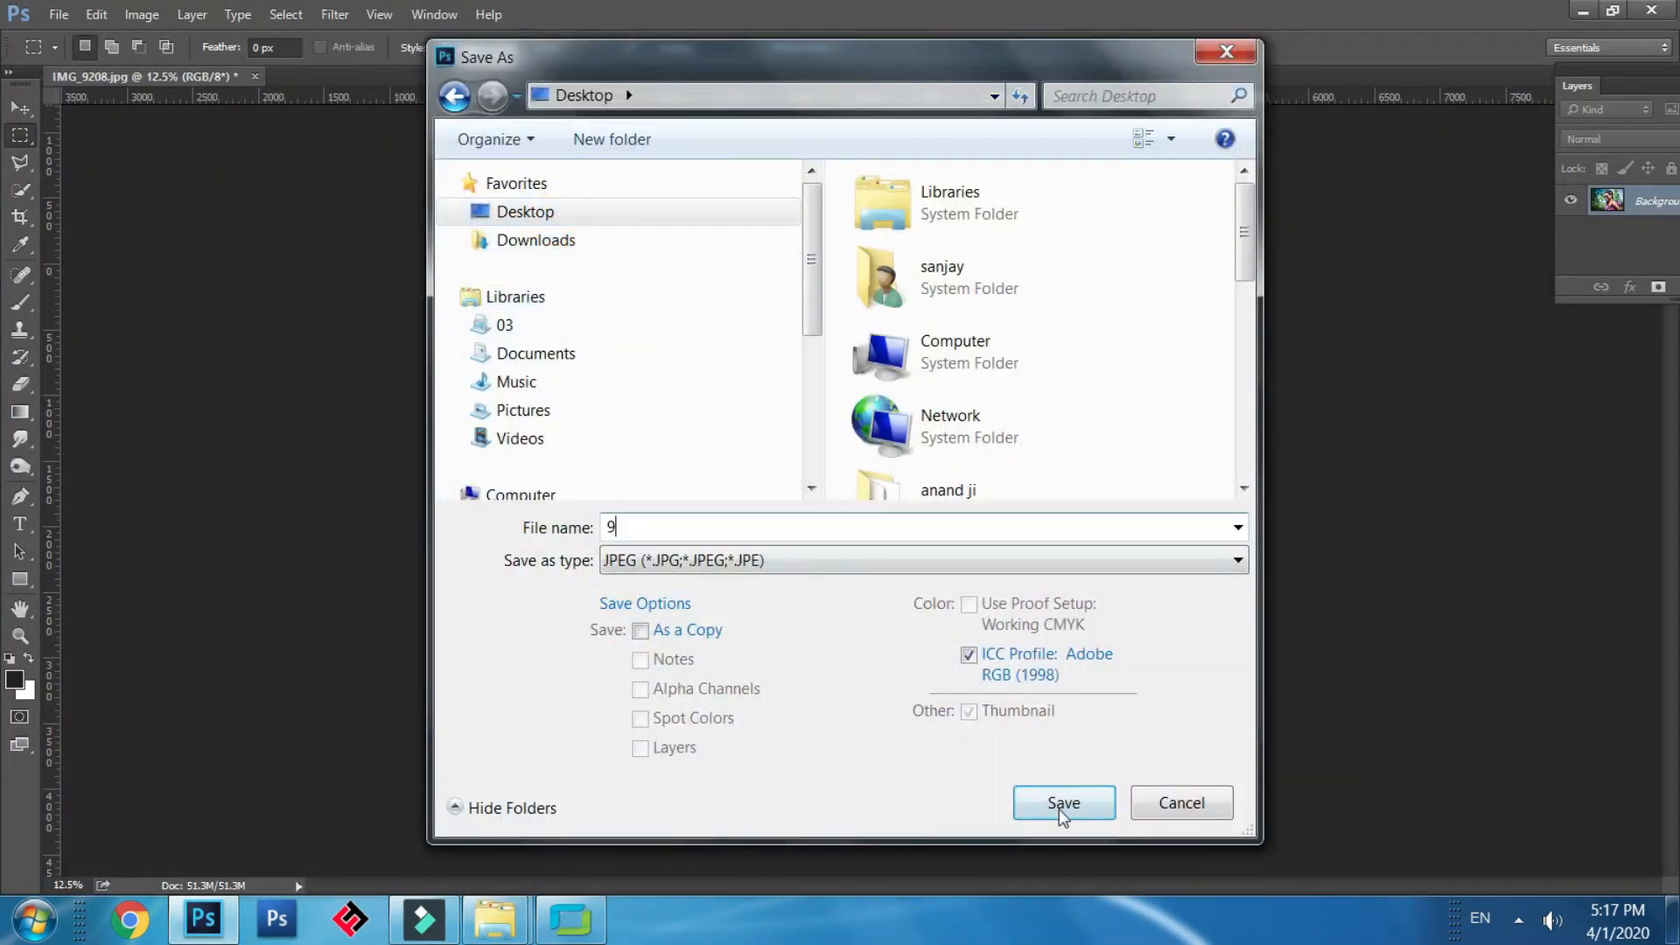
click(1063, 804)
click(980, 238)
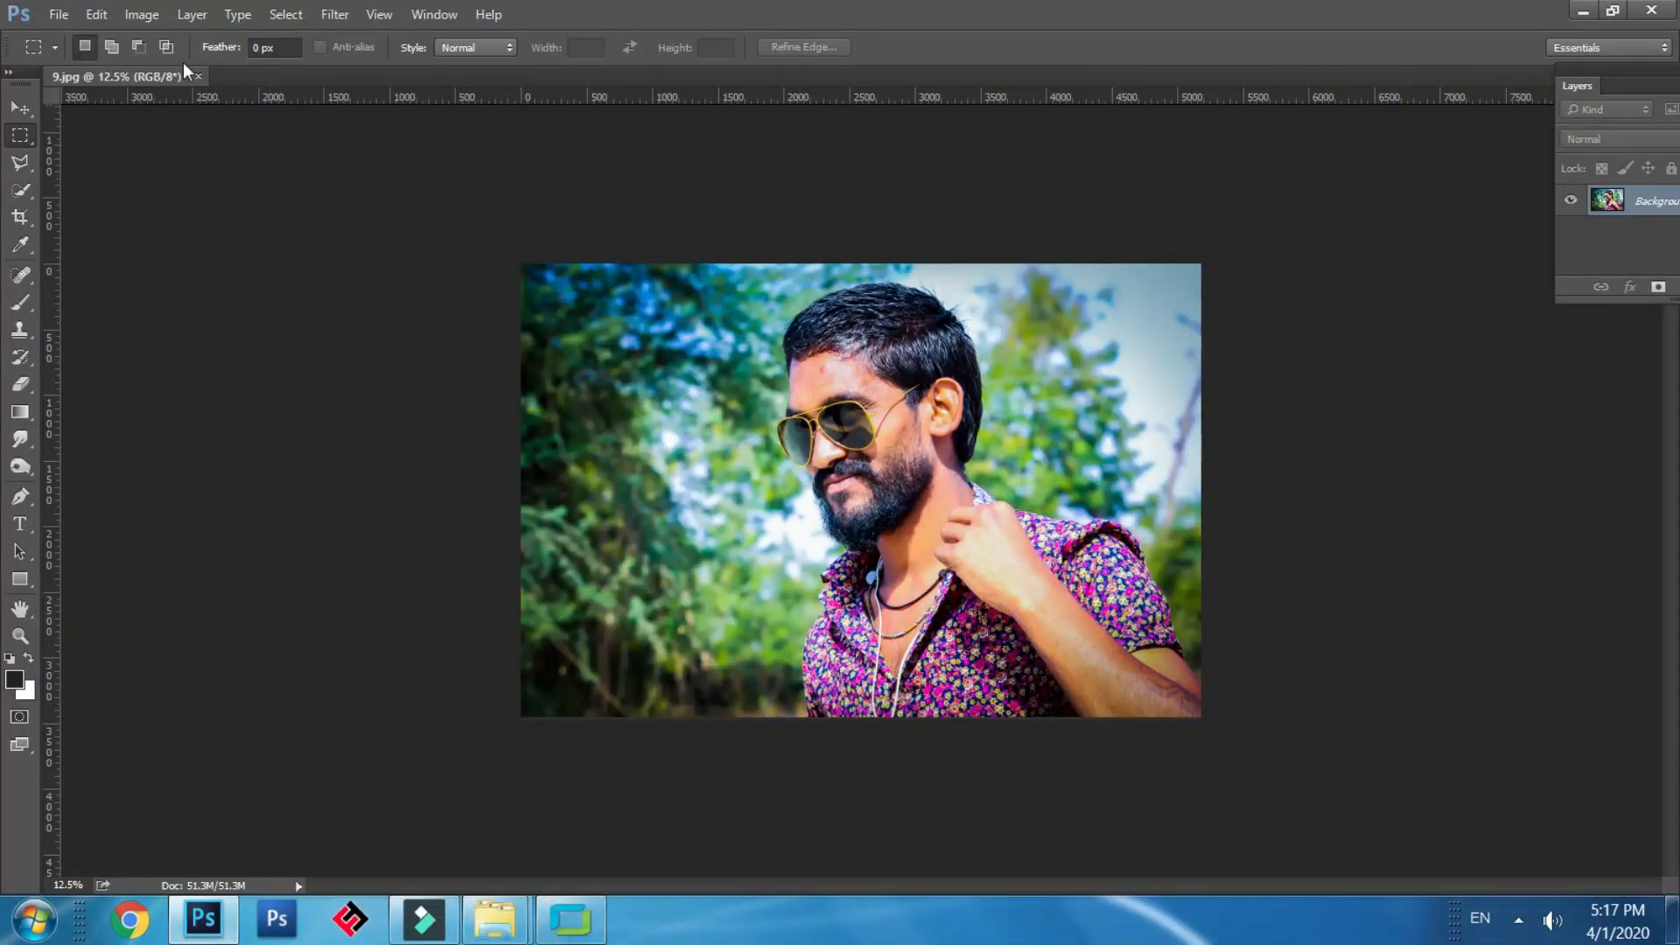
Float the 9.jpg document in its own window and open IMG_9208 from the source folder in Camera Raw.
drag(186, 70, 707, 124)
mouse_move(495, 923)
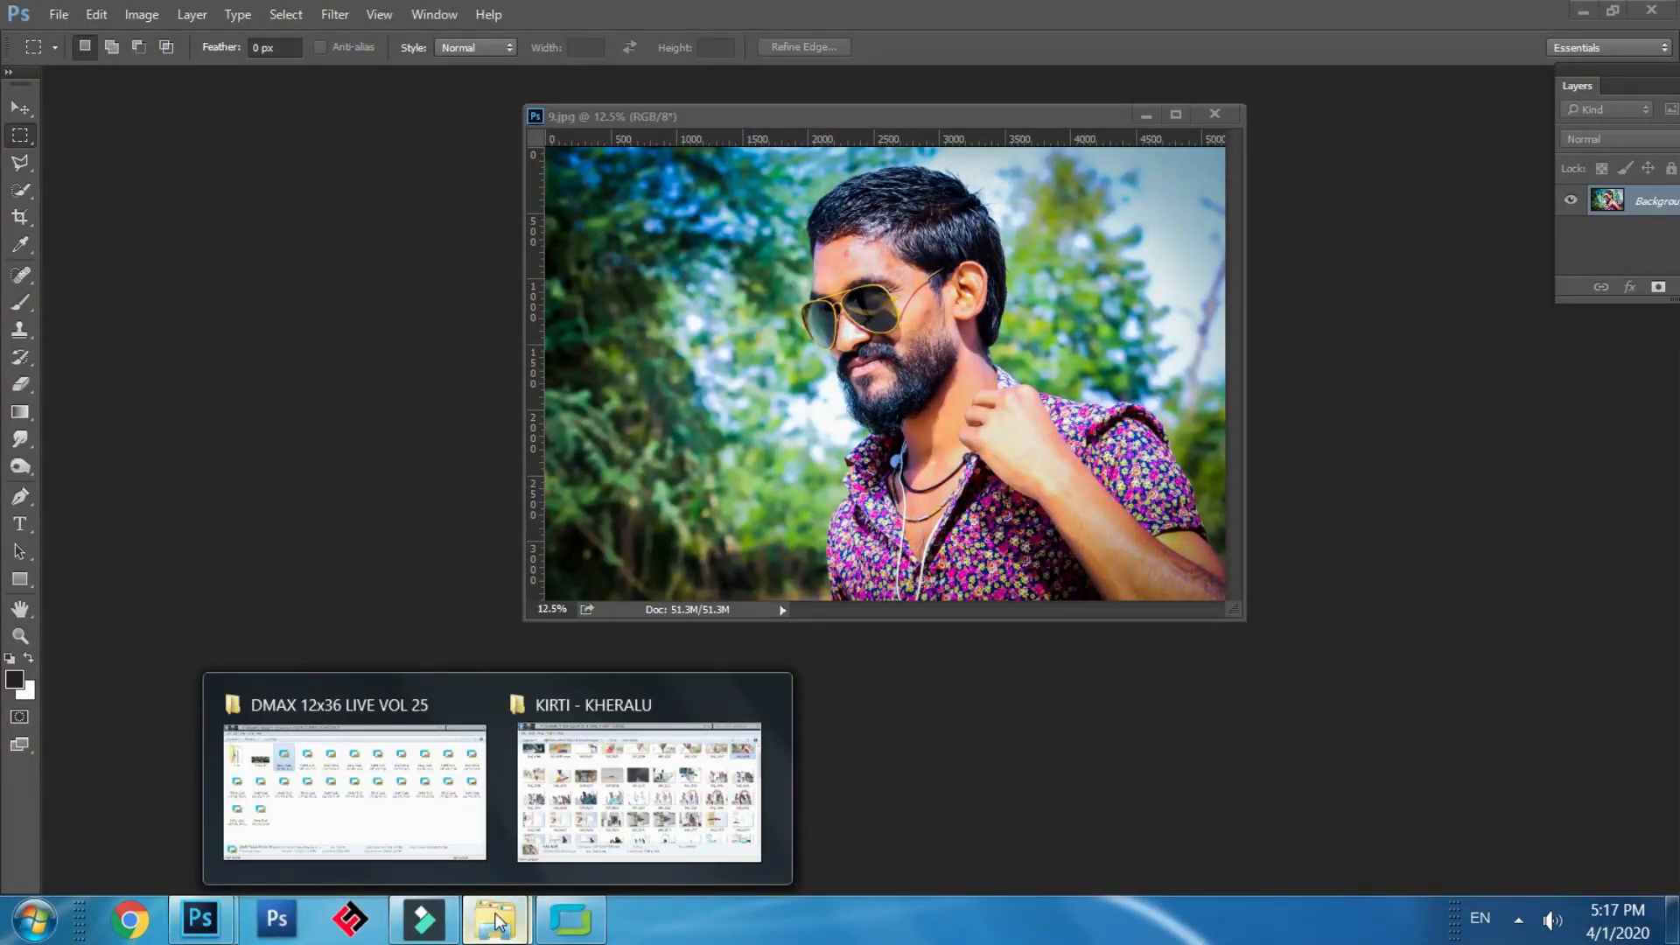
click(639, 791)
scroll(1137, 543, up, 1)
click(251, 409)
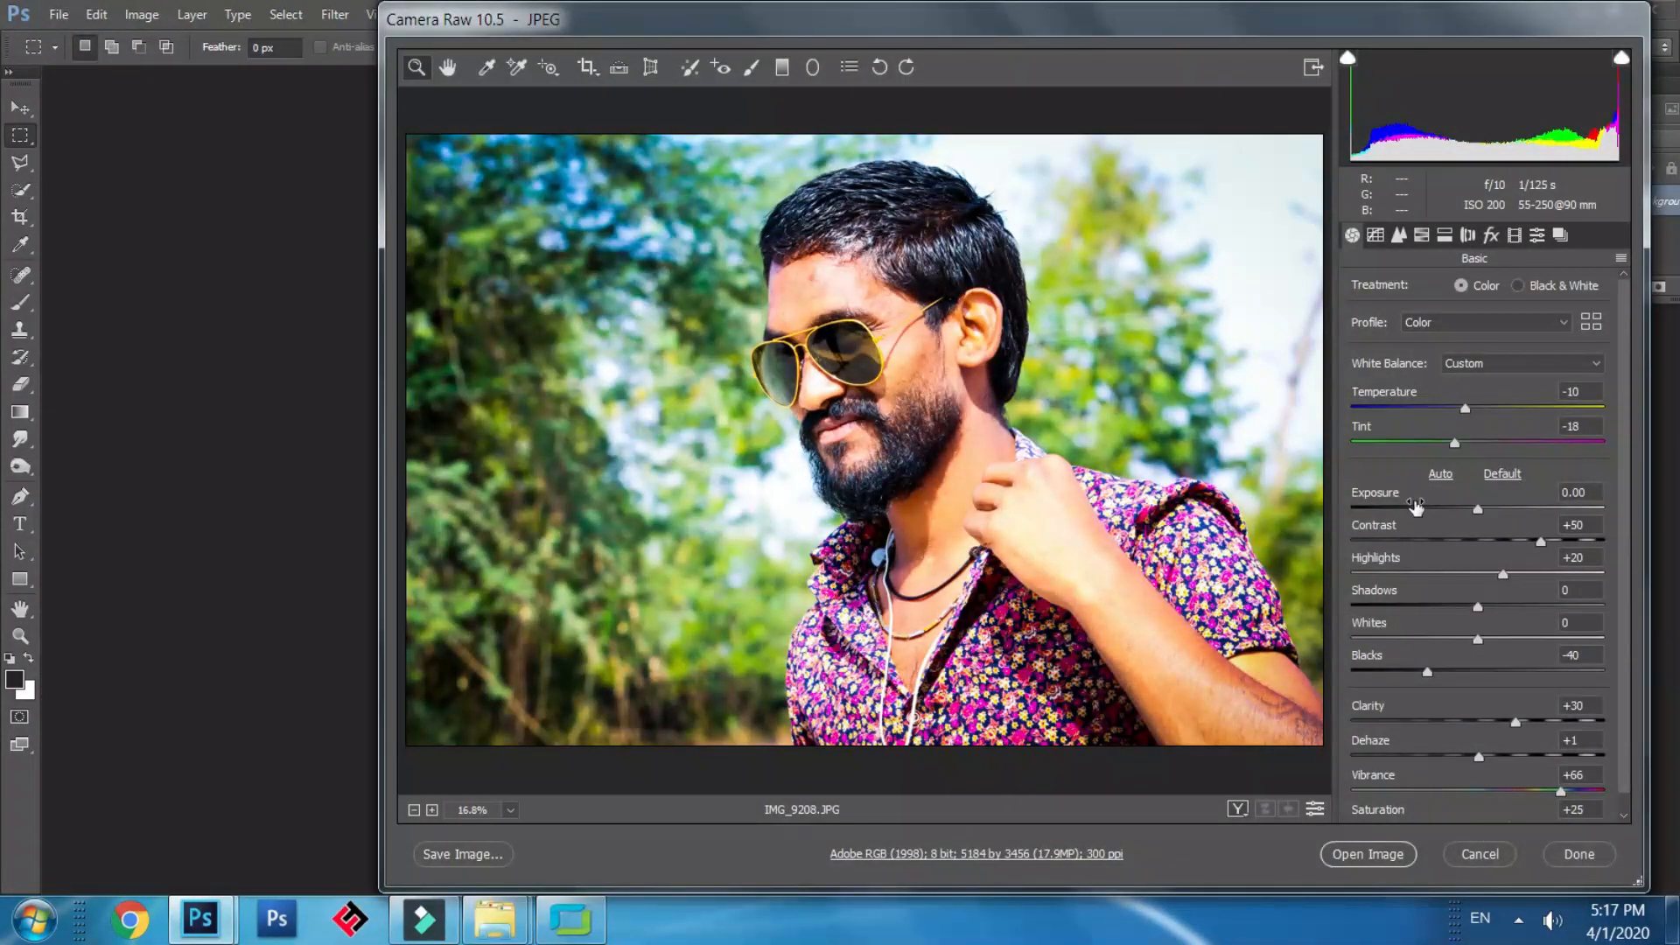
Compare the before and after views of IMG_9208 in Camera Raw, rotating it a full turn counterclockwise and enlarging the view to full screen.
click(1237, 809)
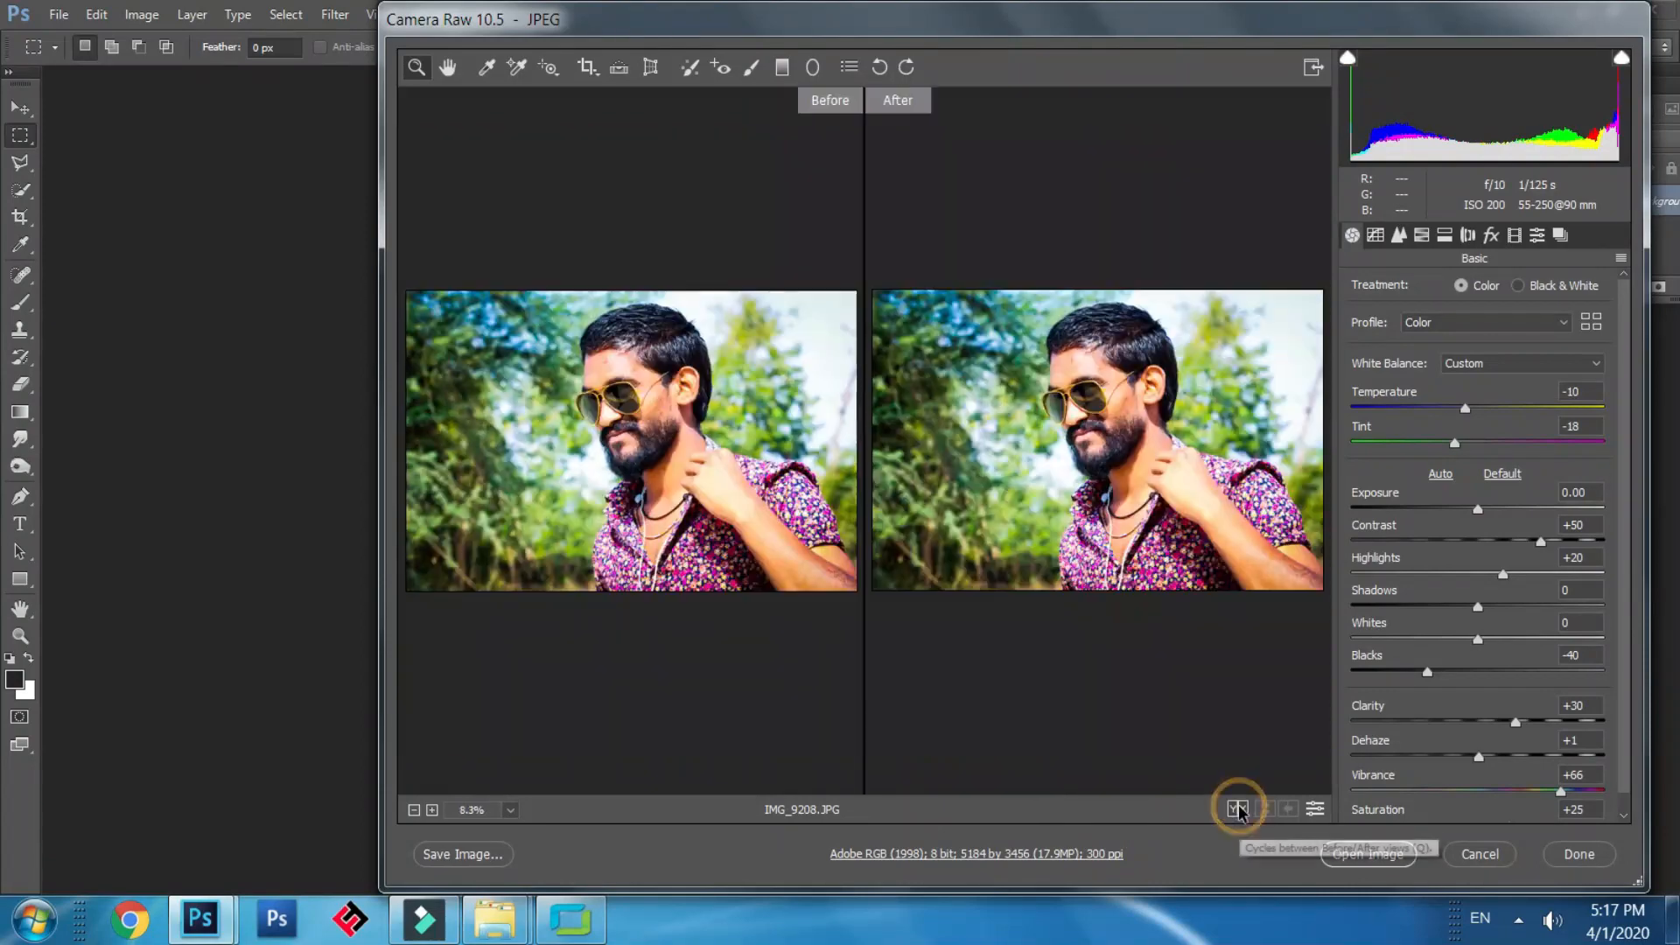
click(1237, 810)
click(880, 66)
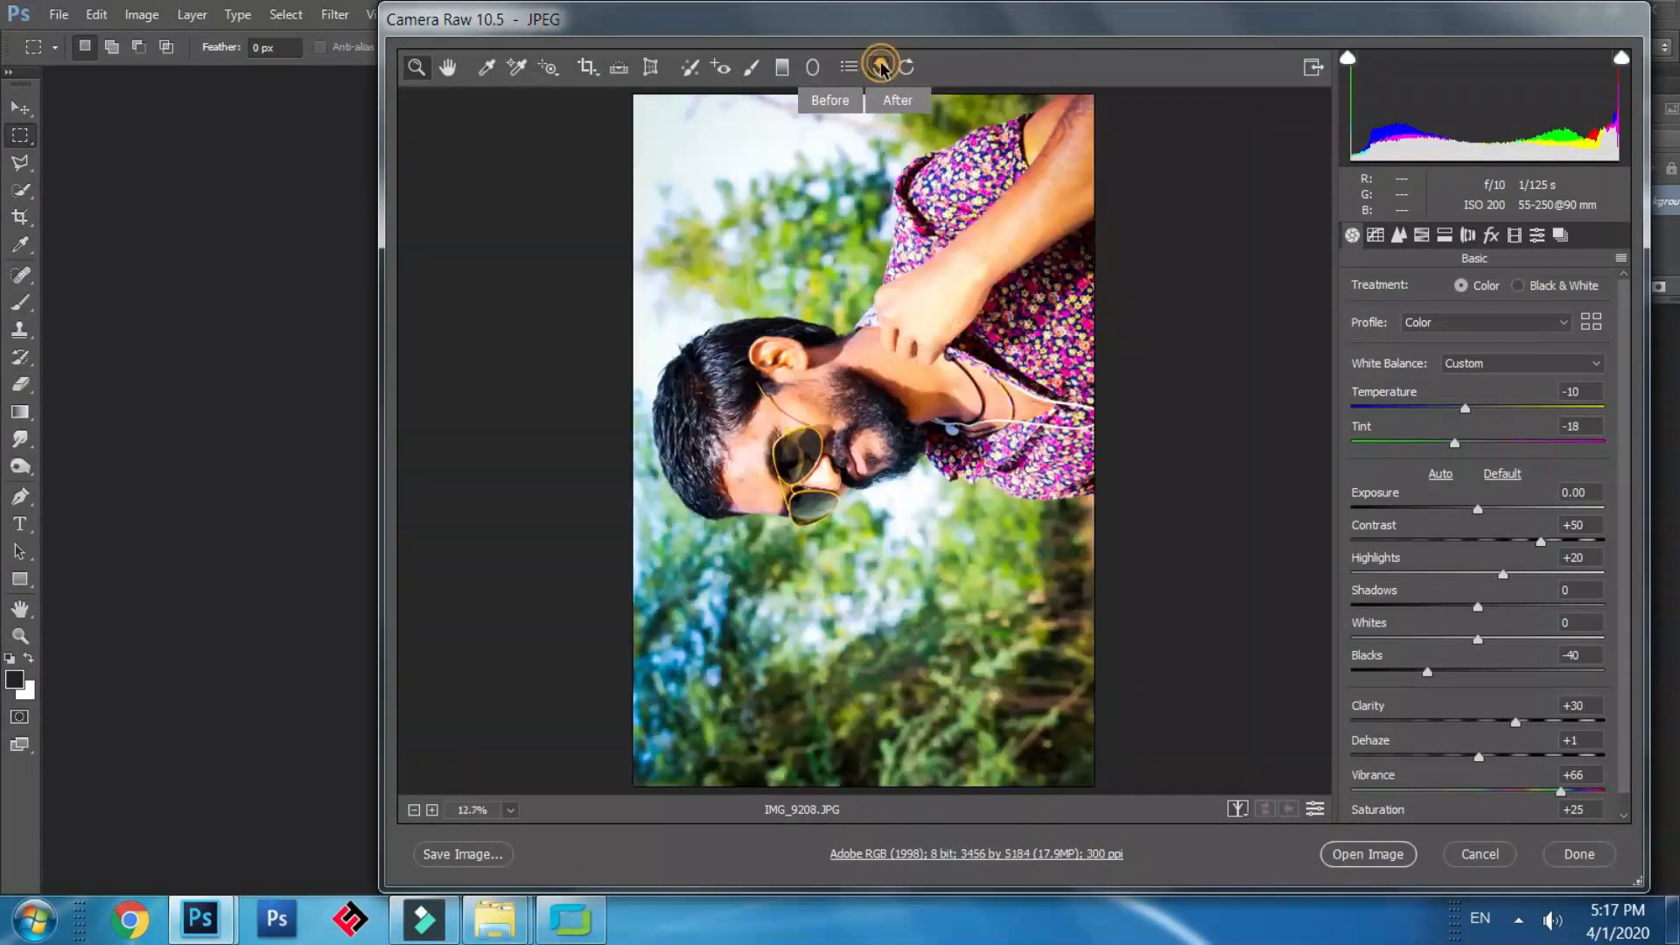
click(879, 67)
click(880, 66)
click(879, 67)
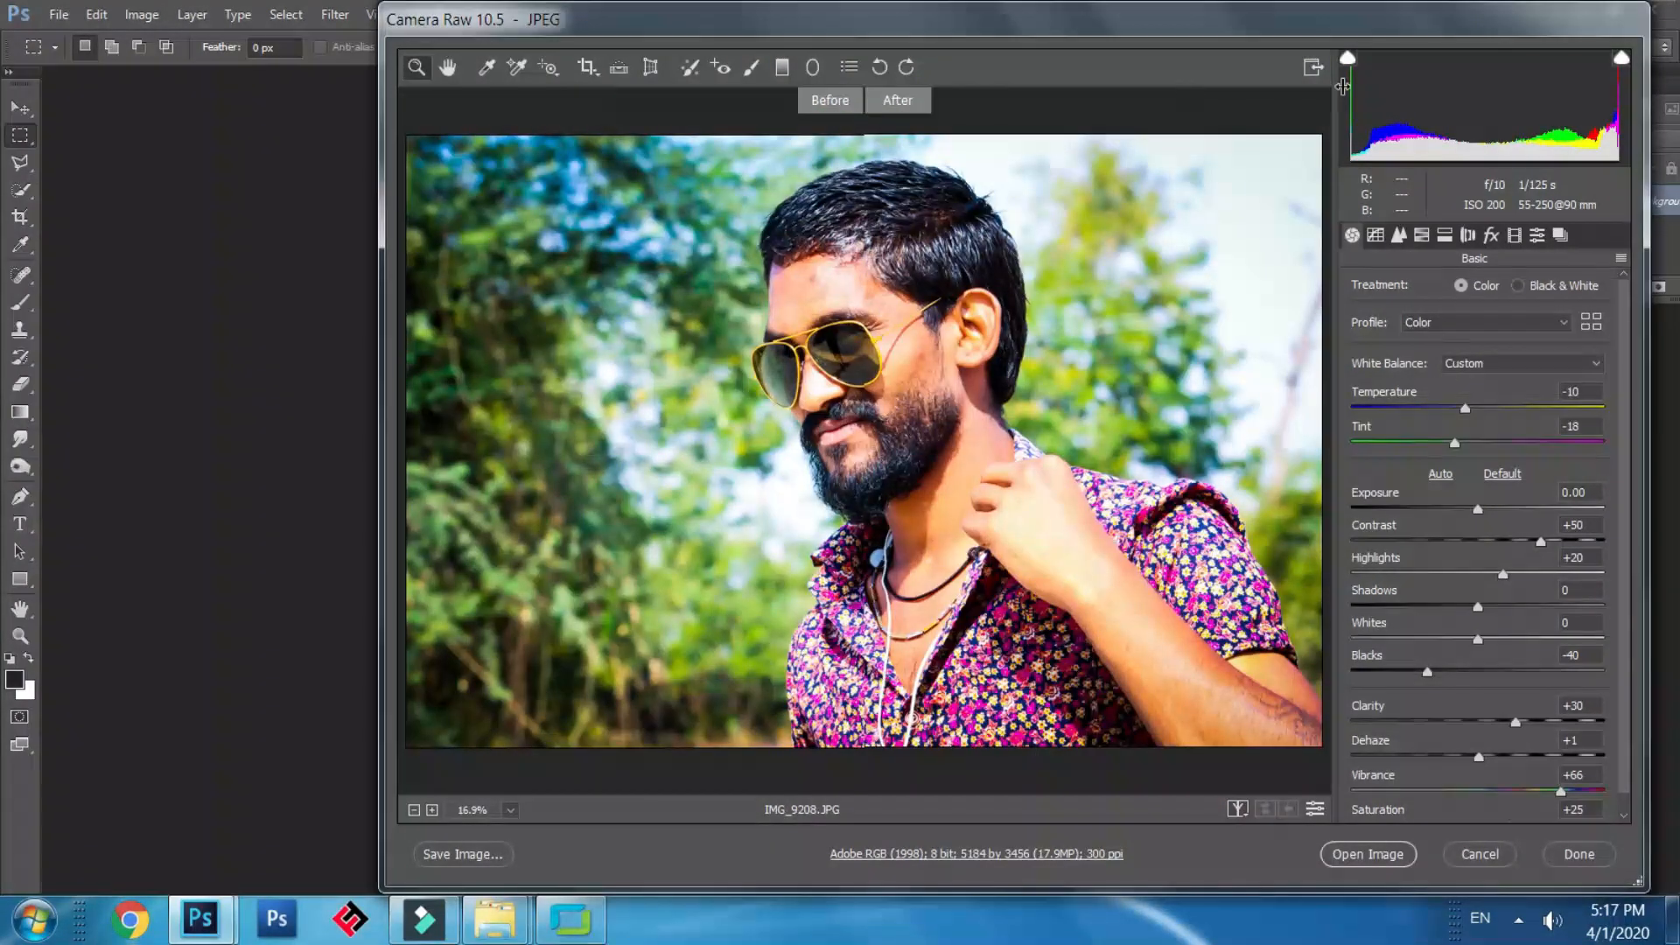
click(1315, 67)
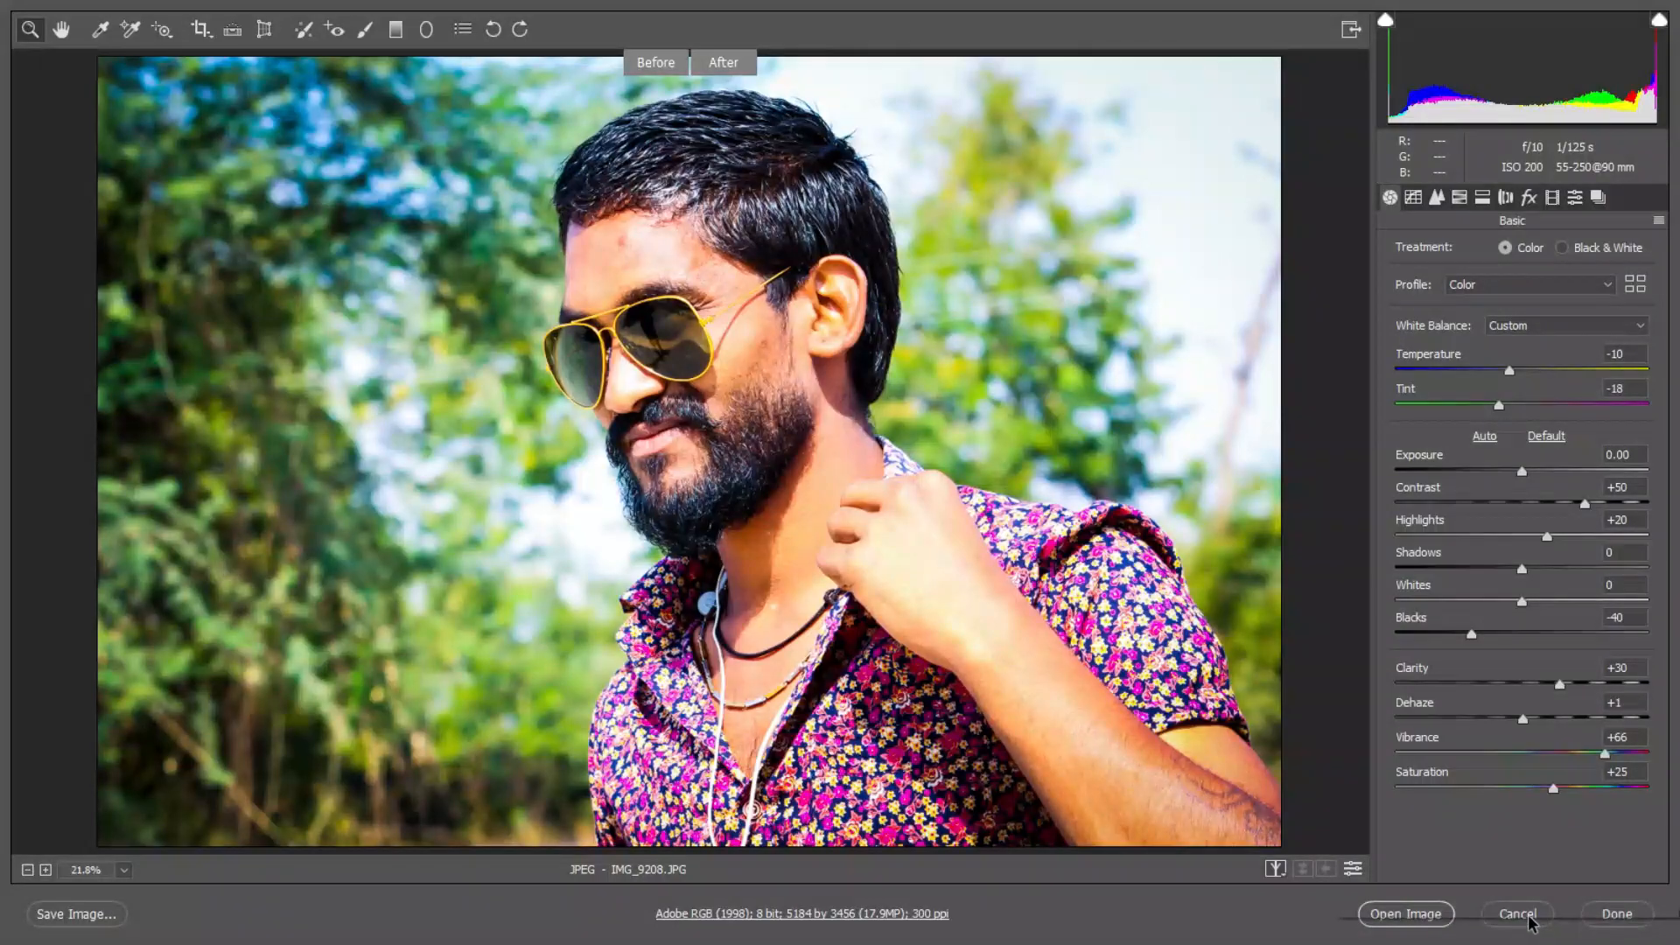
Cancel the Camera Raw session and exit Photoshop.
click(1405, 914)
click(1145, 114)
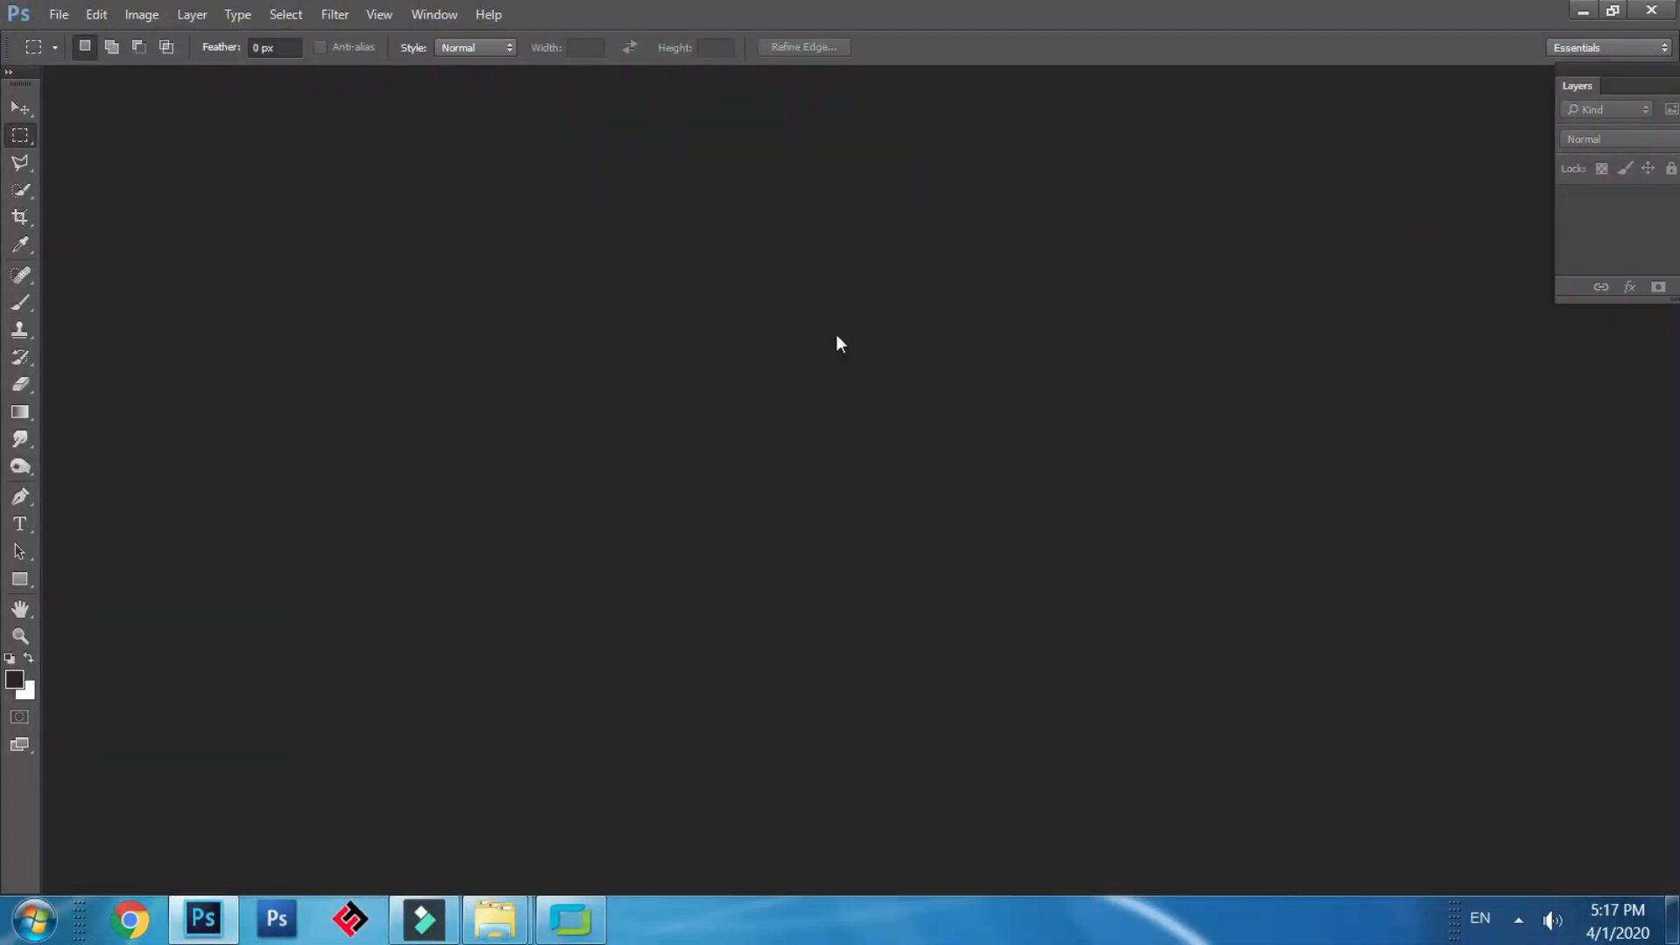
click(1659, 10)
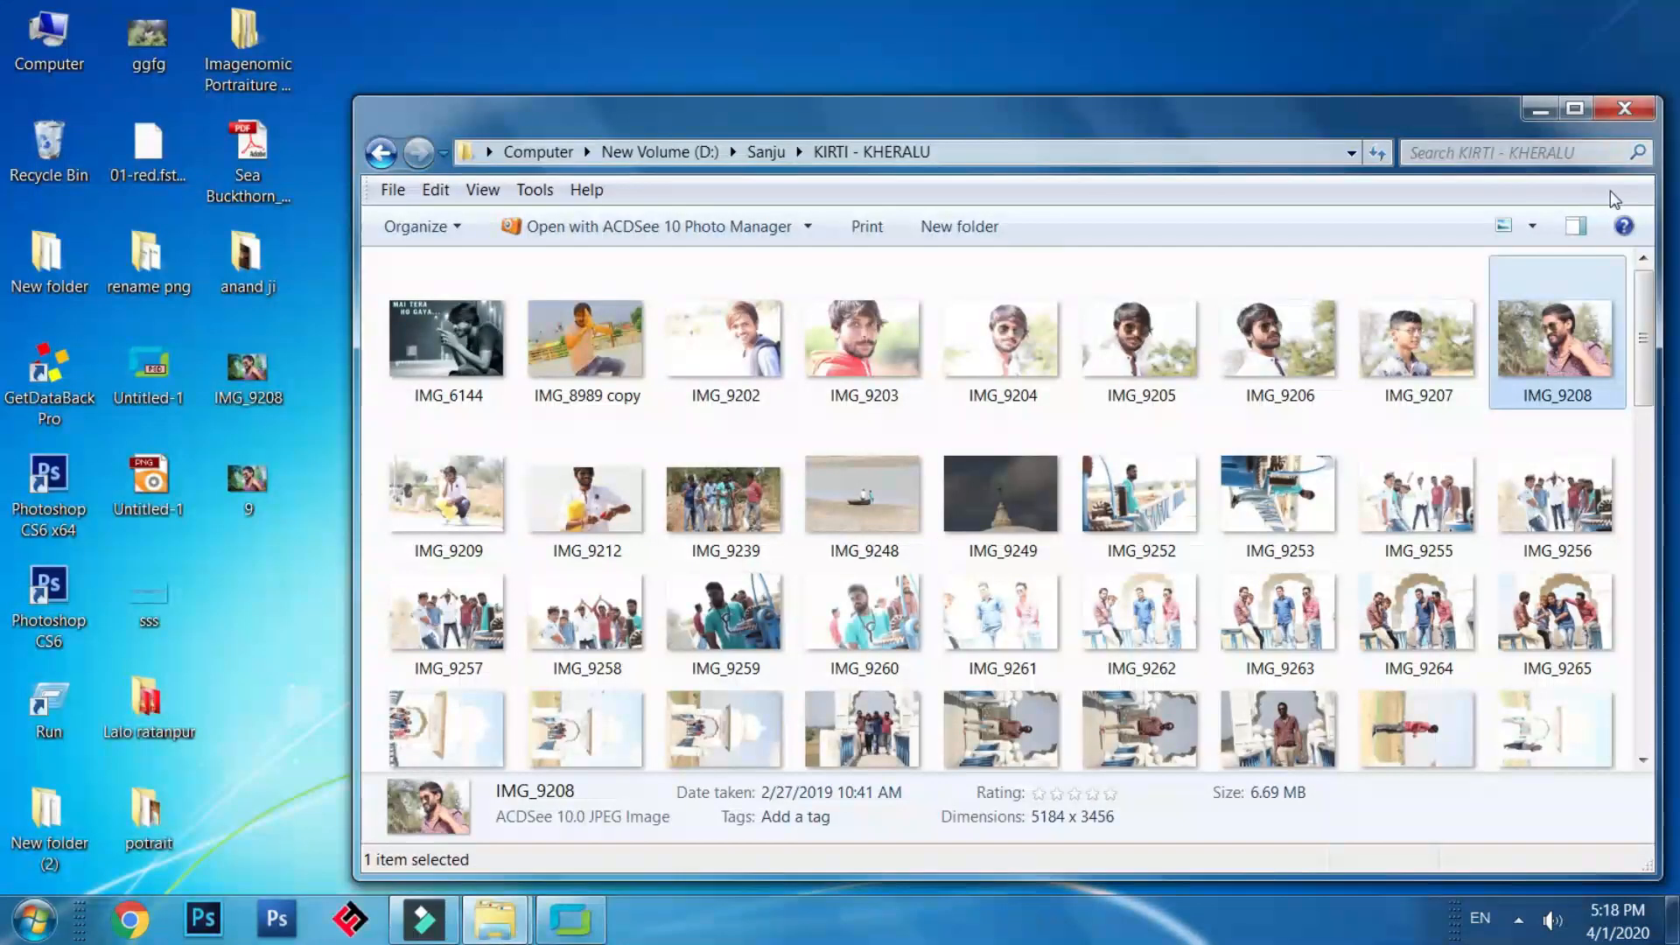
View the original IMG_9208 from the source folder in ACDSee Quick View and return to the folder.
right_click(1594, 352)
click(1452, 254)
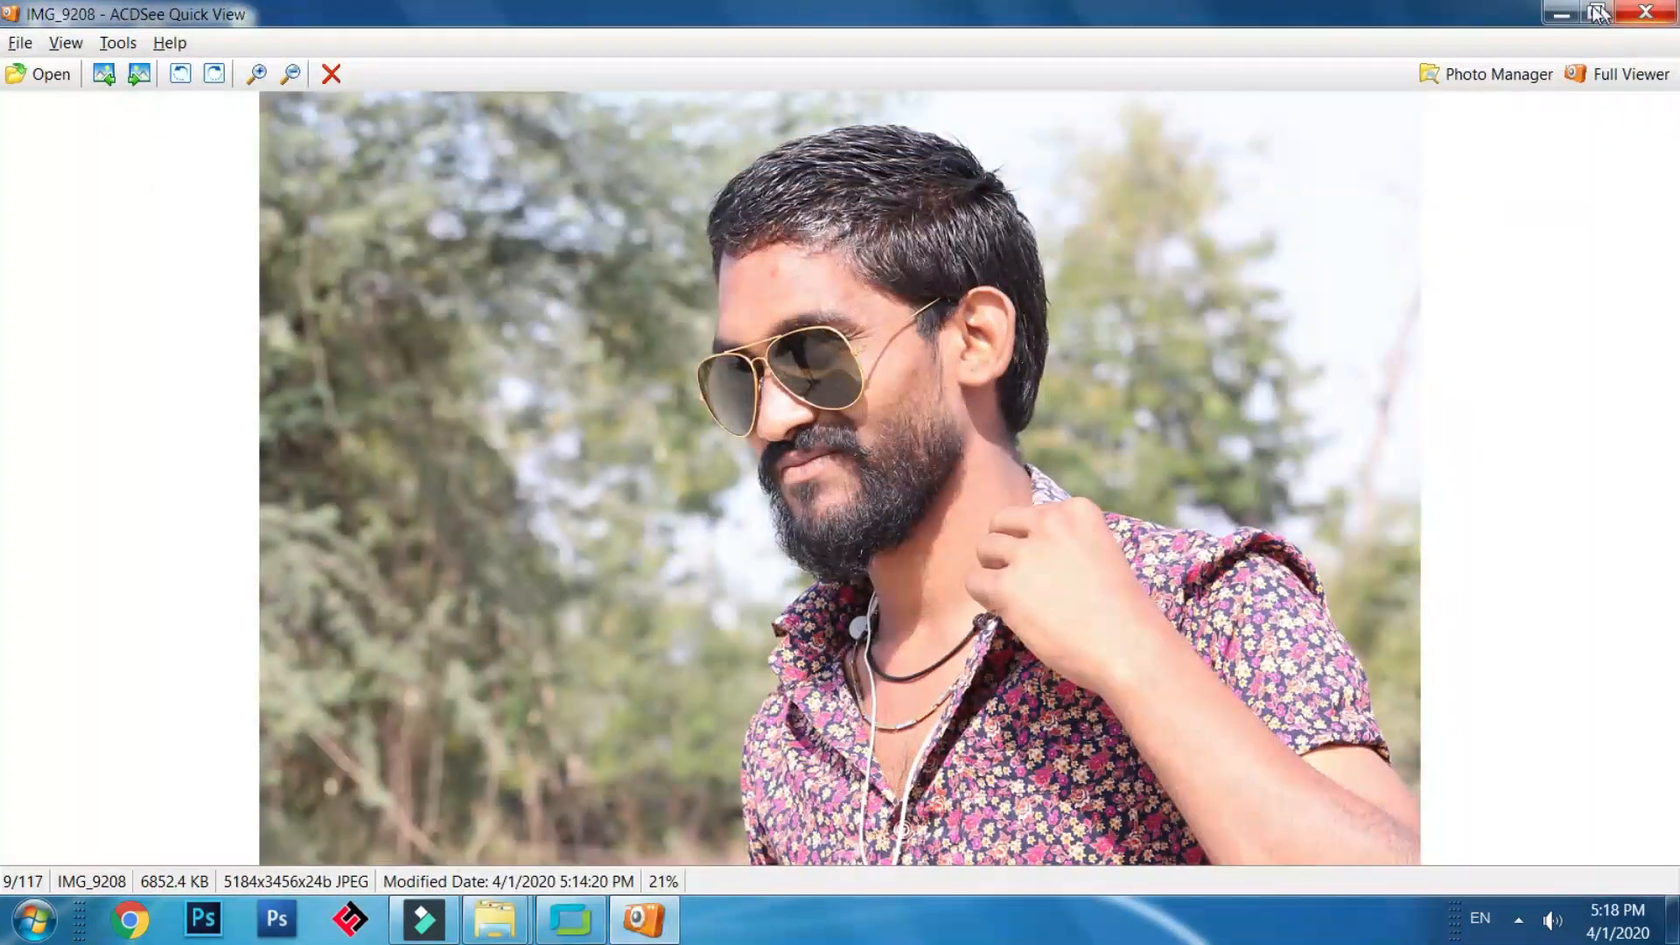
click(1596, 12)
click(1580, 14)
drag(1555, 341, 1275, 100)
click(1069, 739)
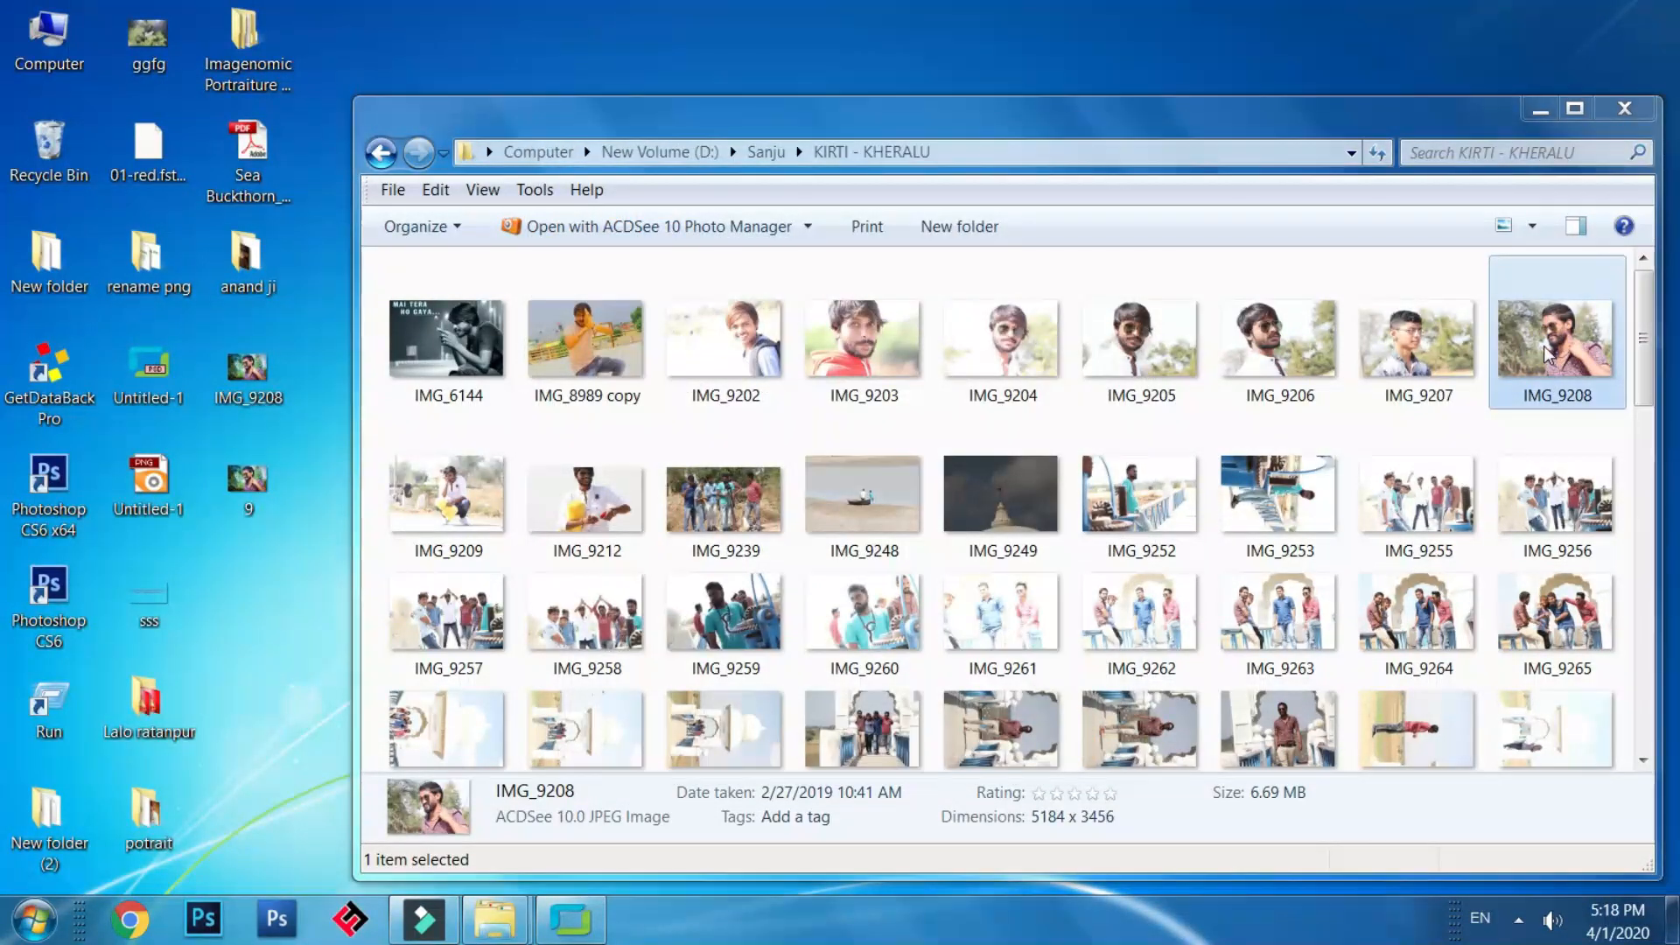
Rename the edited IMG_9208 file on the desktop as s.
right_click(1545, 354)
click(1391, 754)
click(249, 377)
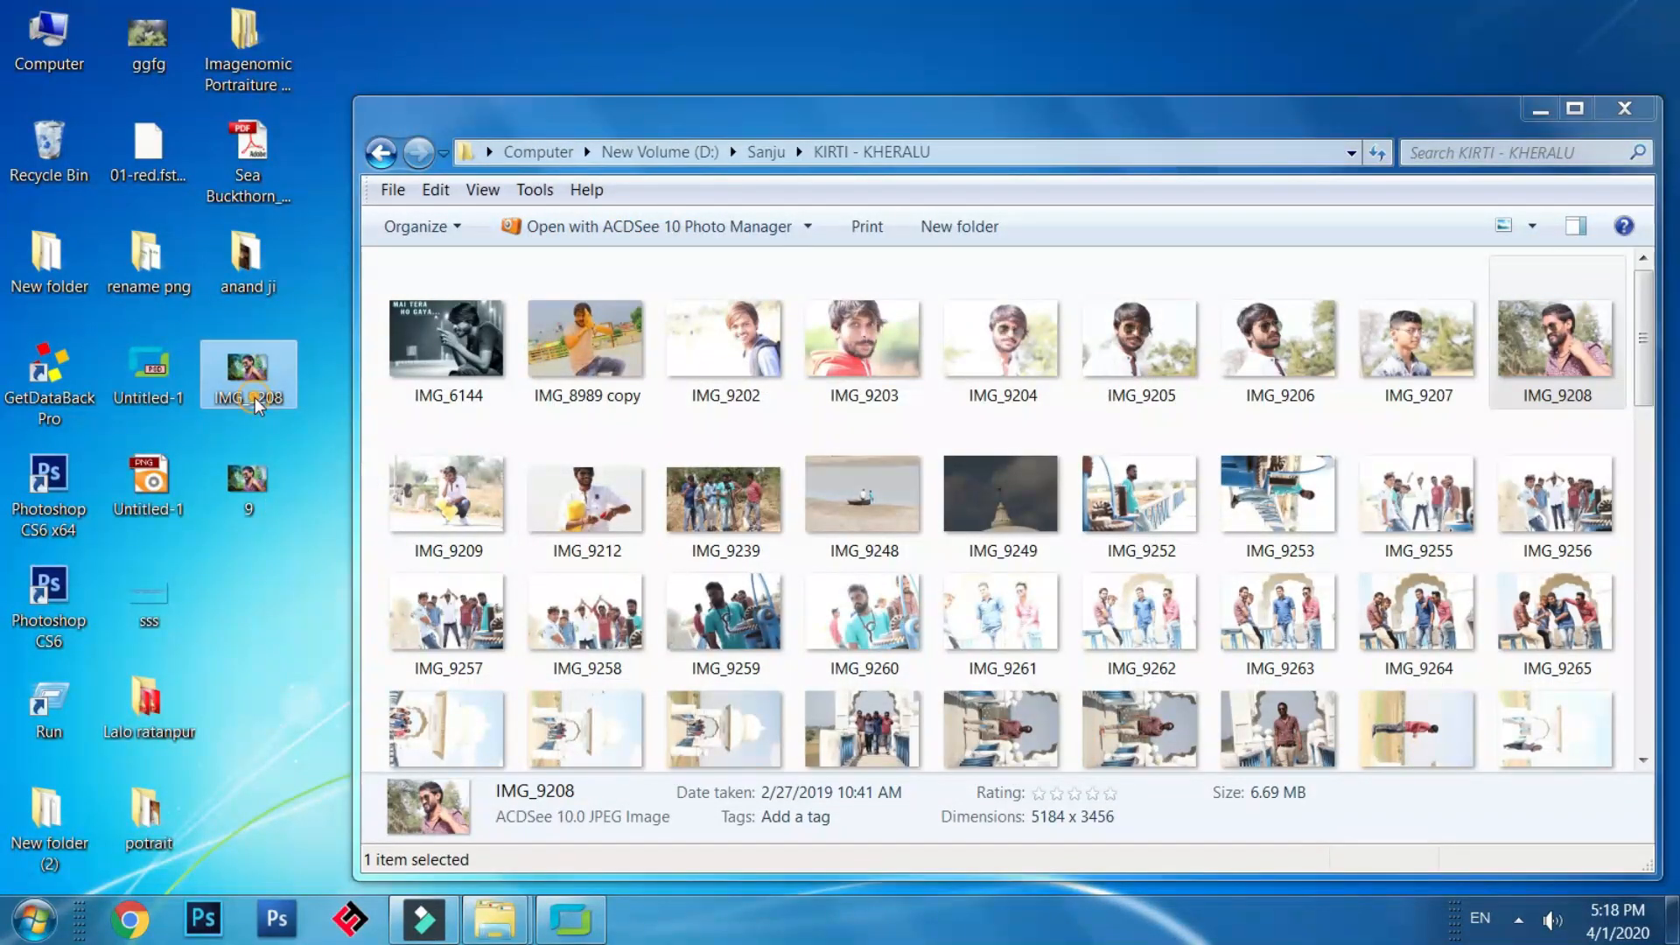
click(255, 399)
text(s)
key(Return)
Copy the original IMG_9208 from the source folder to the desktop and minimize the folder window.
right_click(284, 581)
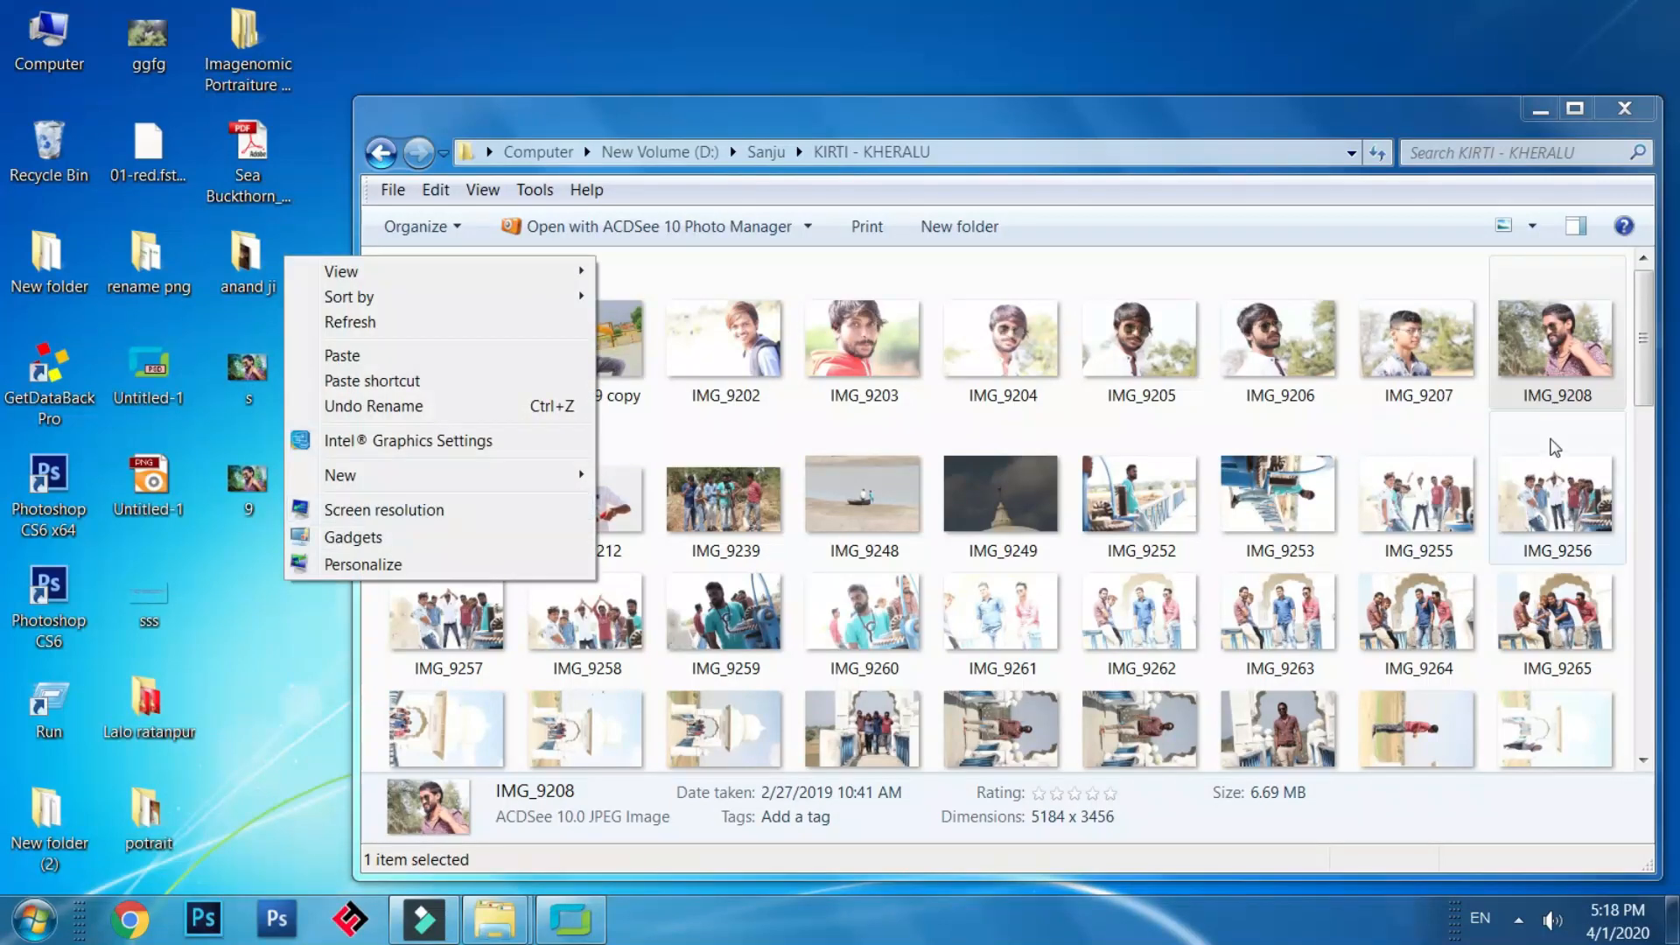
drag(1567, 359, 278, 638)
click(1539, 108)
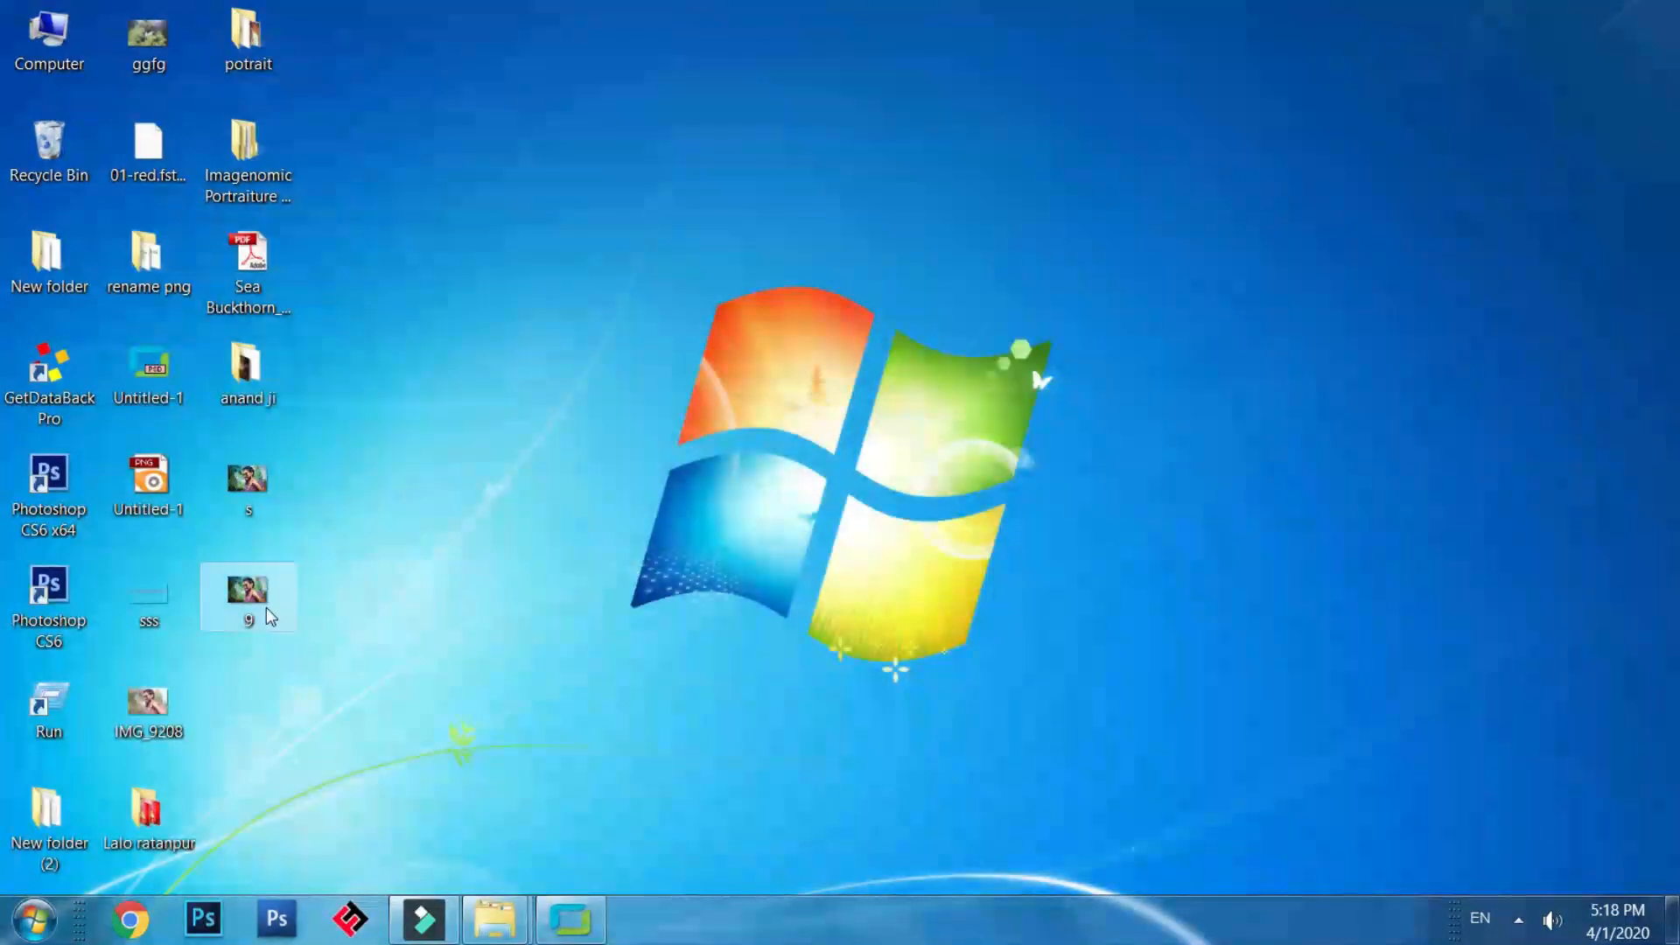
Open the desktop images IMG_9208 and s together in ACDSee Quick View.
drag(249, 499, 561, 576)
drag(145, 709, 254, 503)
right_click(249, 485)
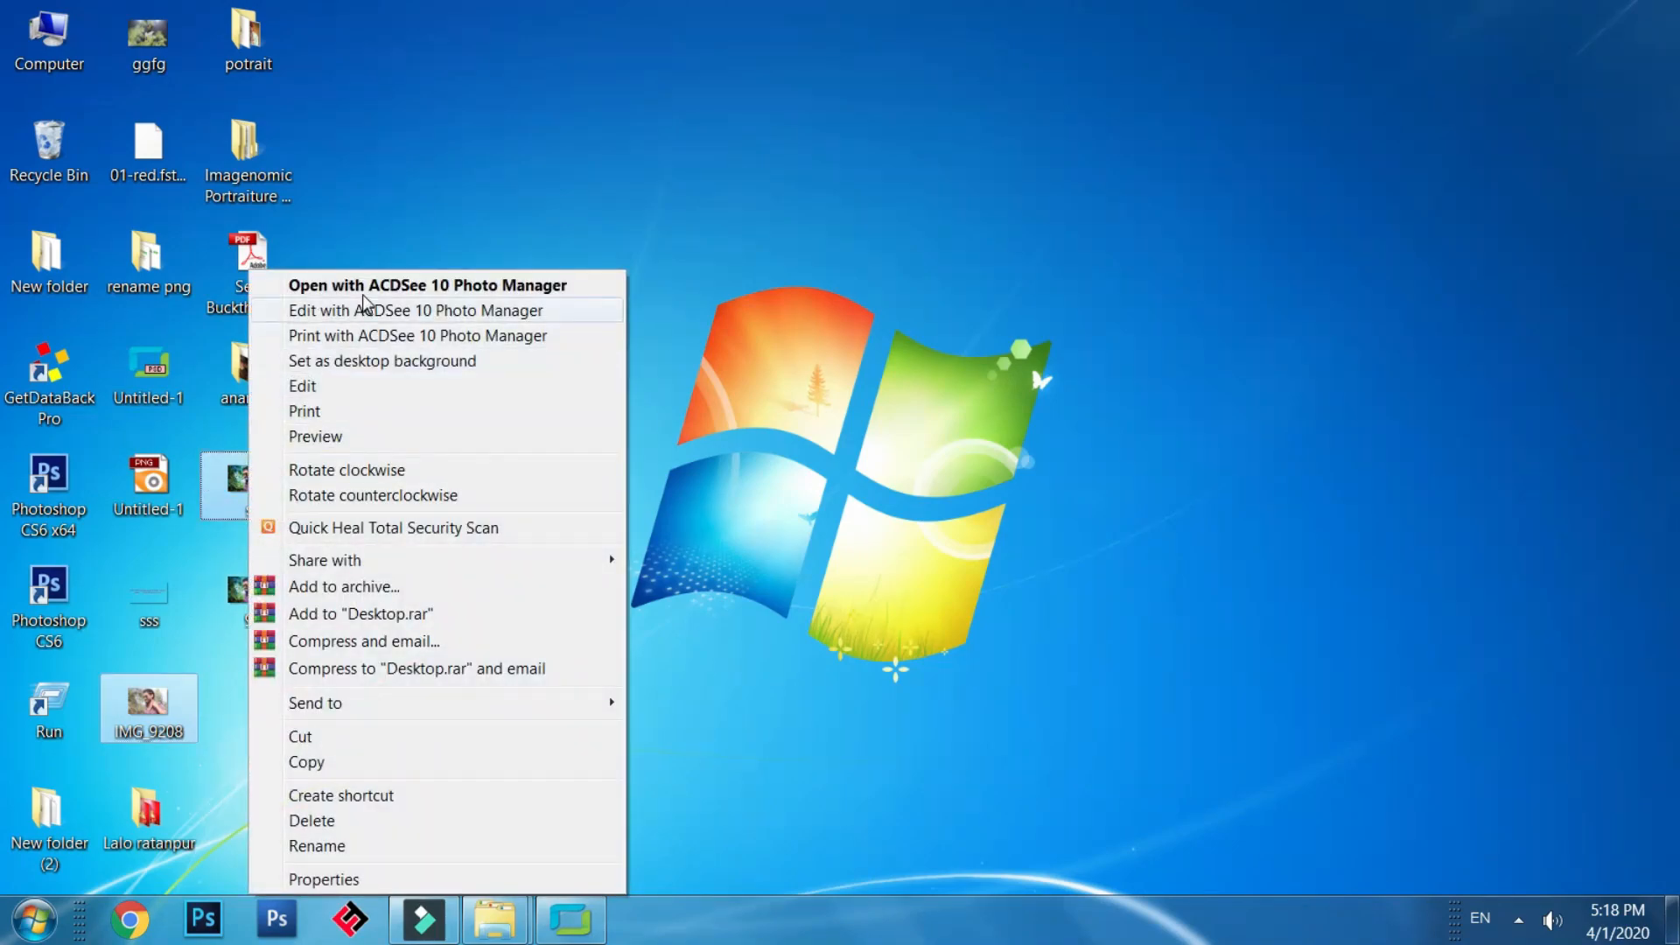
click(363, 289)
click(1547, 17)
Compare the original IMG_9208 with the edited image s by switching back and forth between them.
key(Right)
key(Left)
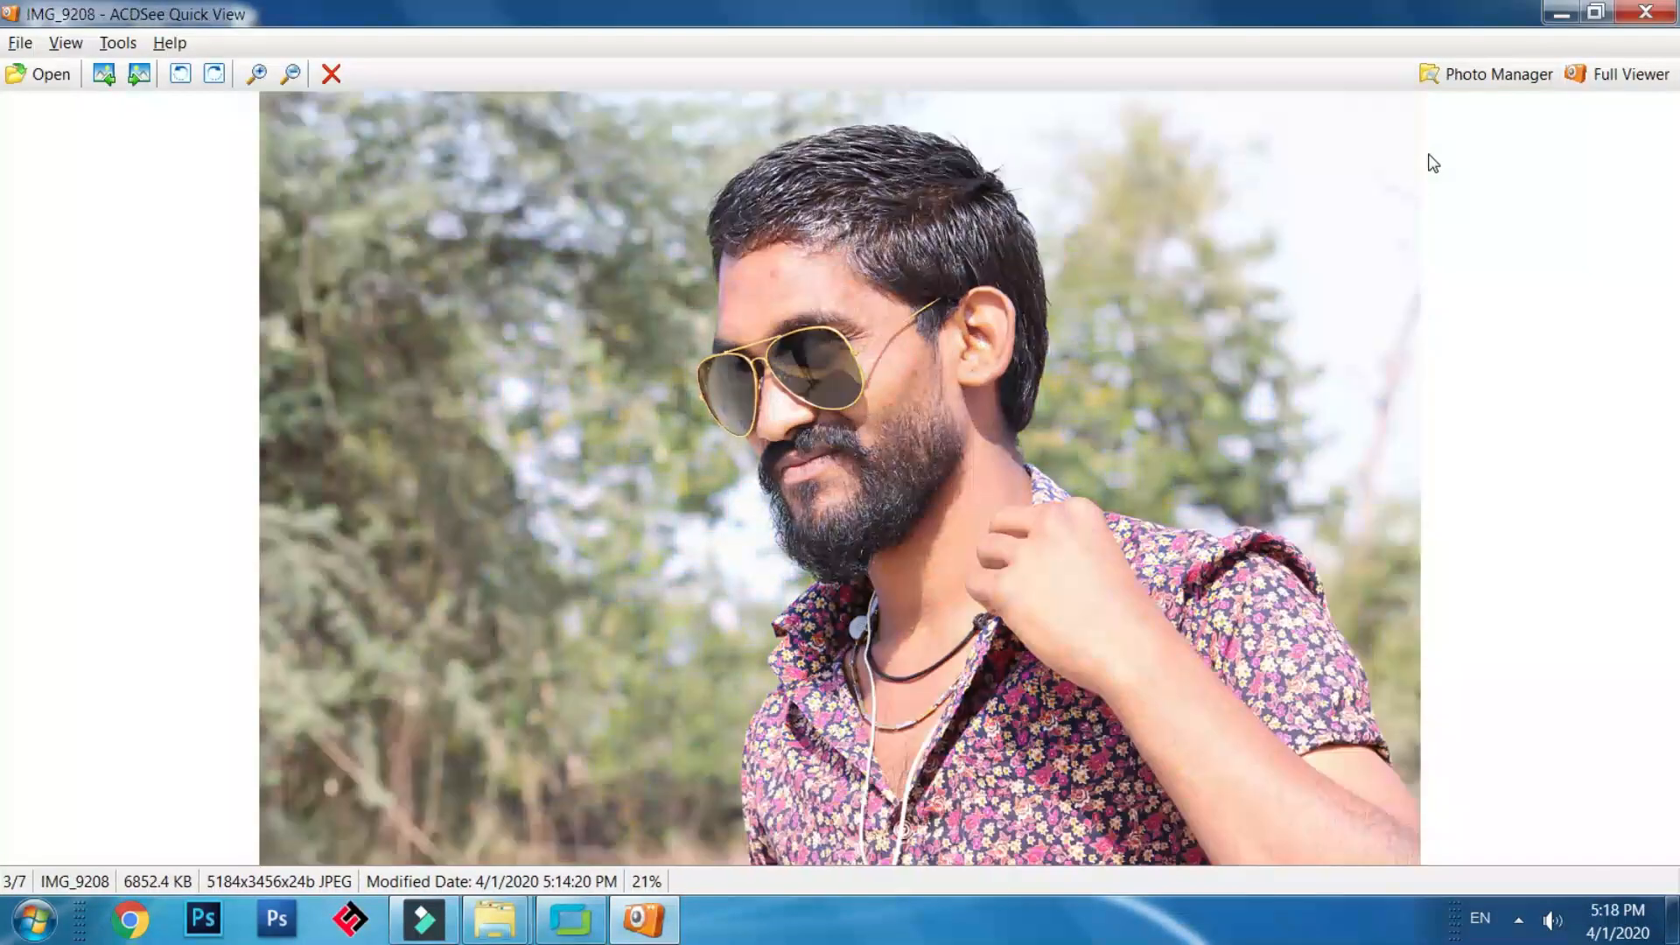
key(Right)
key(Left)
key(Right)
key(Left)
key(Right)
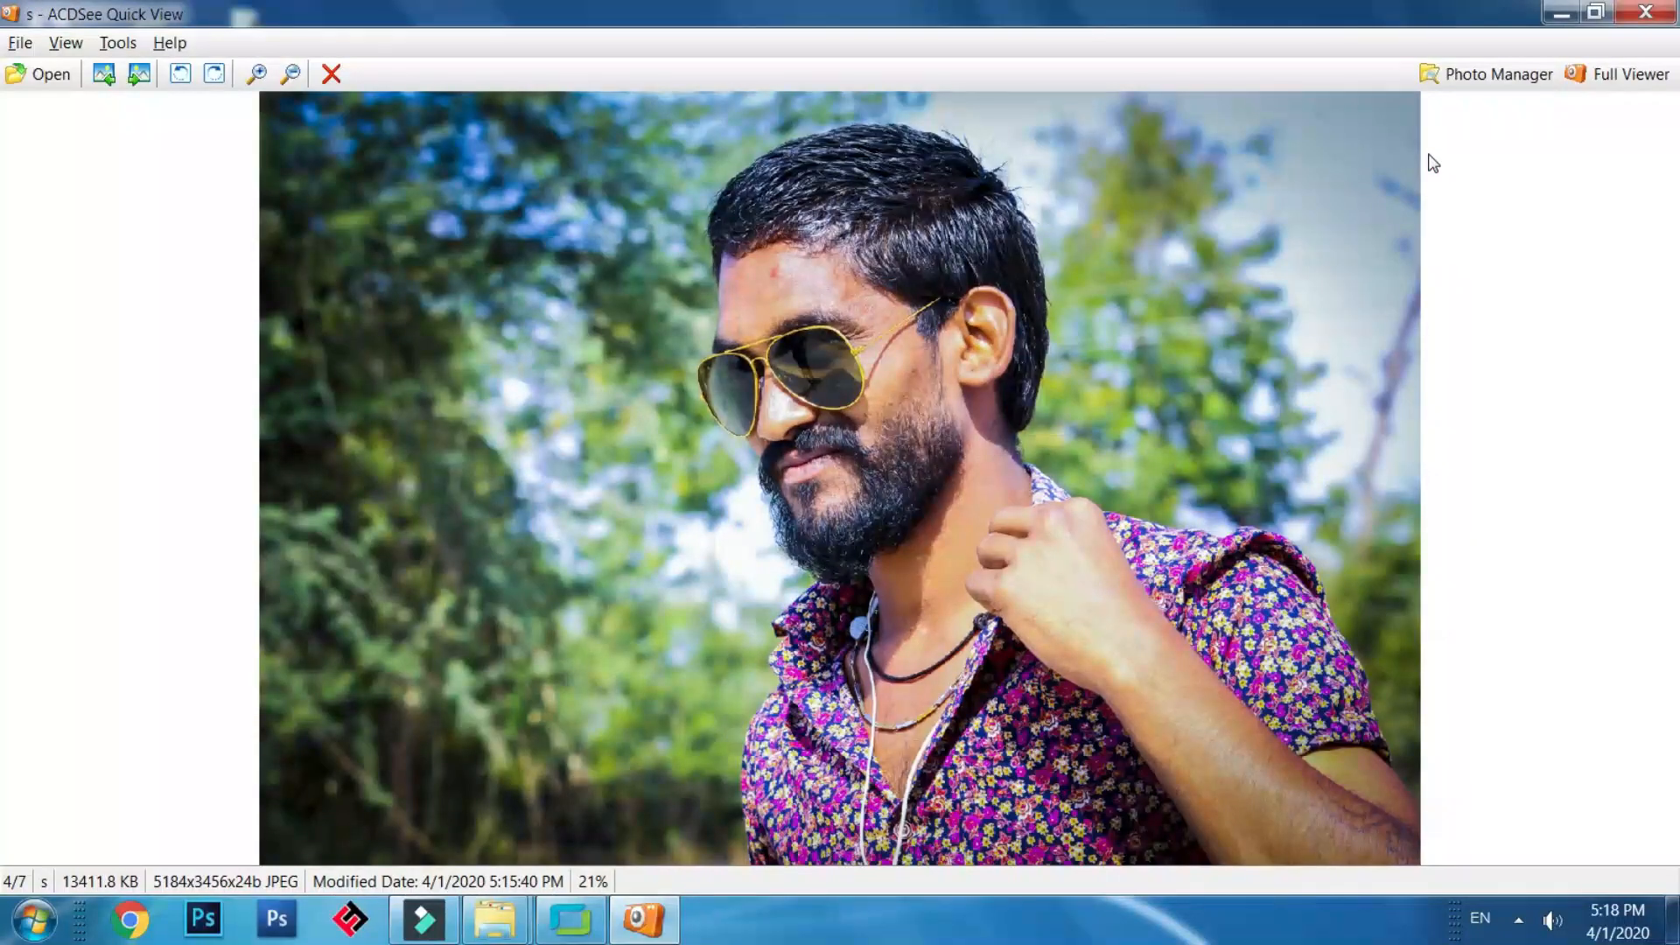
key(Left)
key(Right)
key(Left)
key(Right)
key(Left)
key(Right)
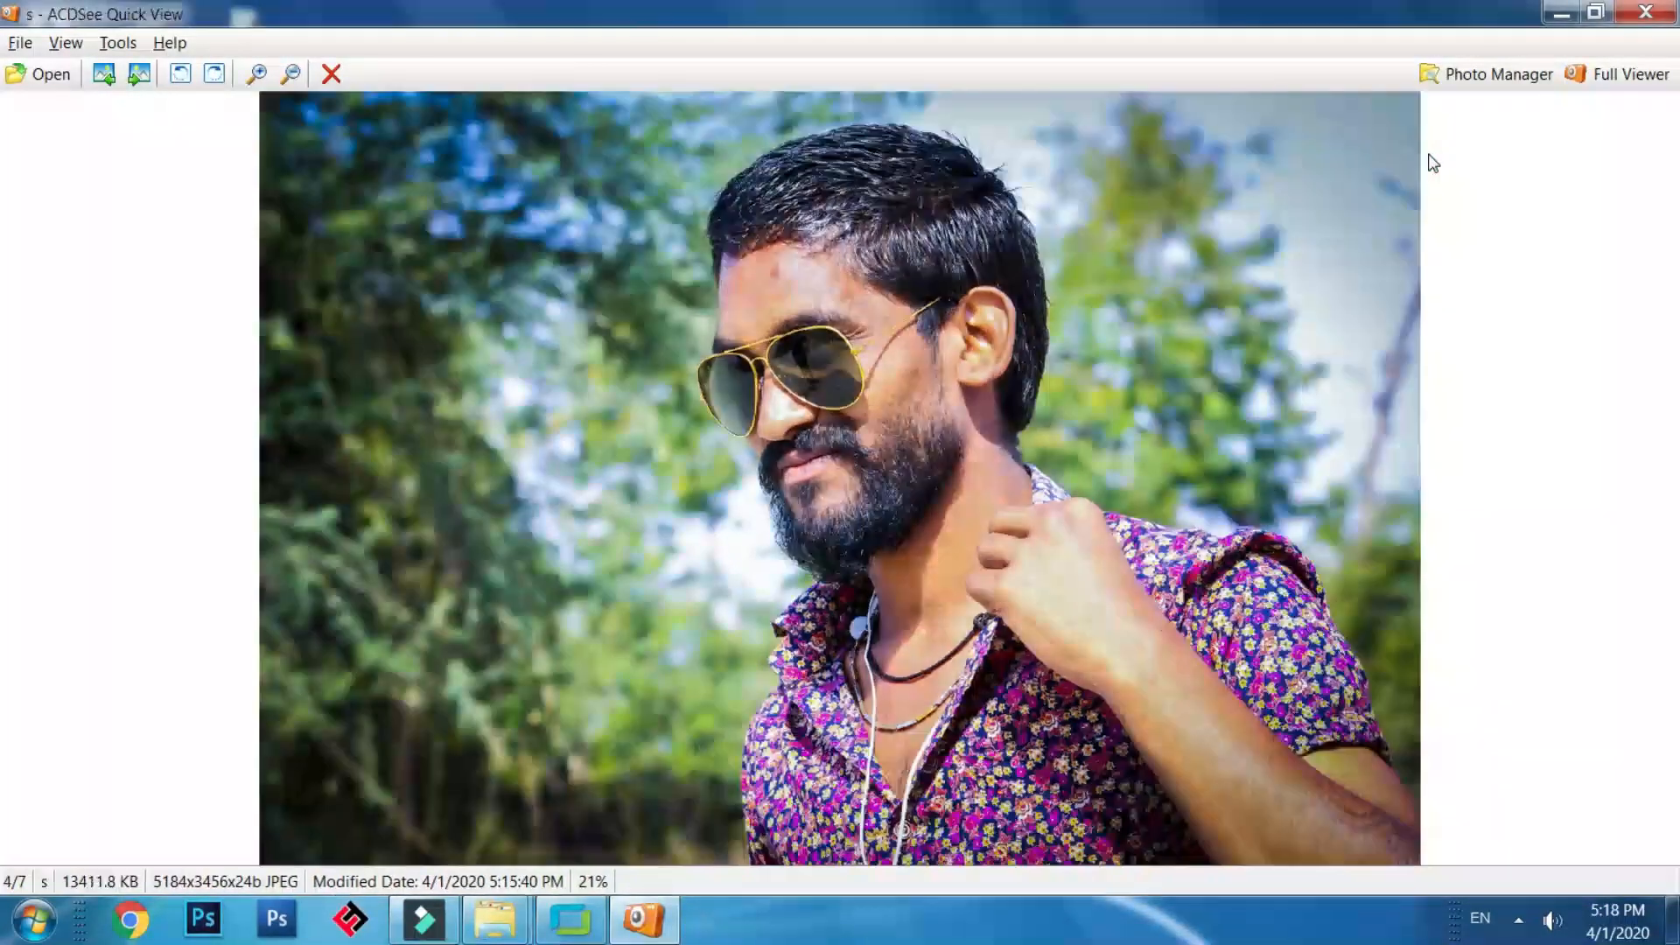
Flip repeatedly between the original IMG_9208 and the edited image s to compare them, and close the image viewer.
key(Left)
key(Right)
key(Left)
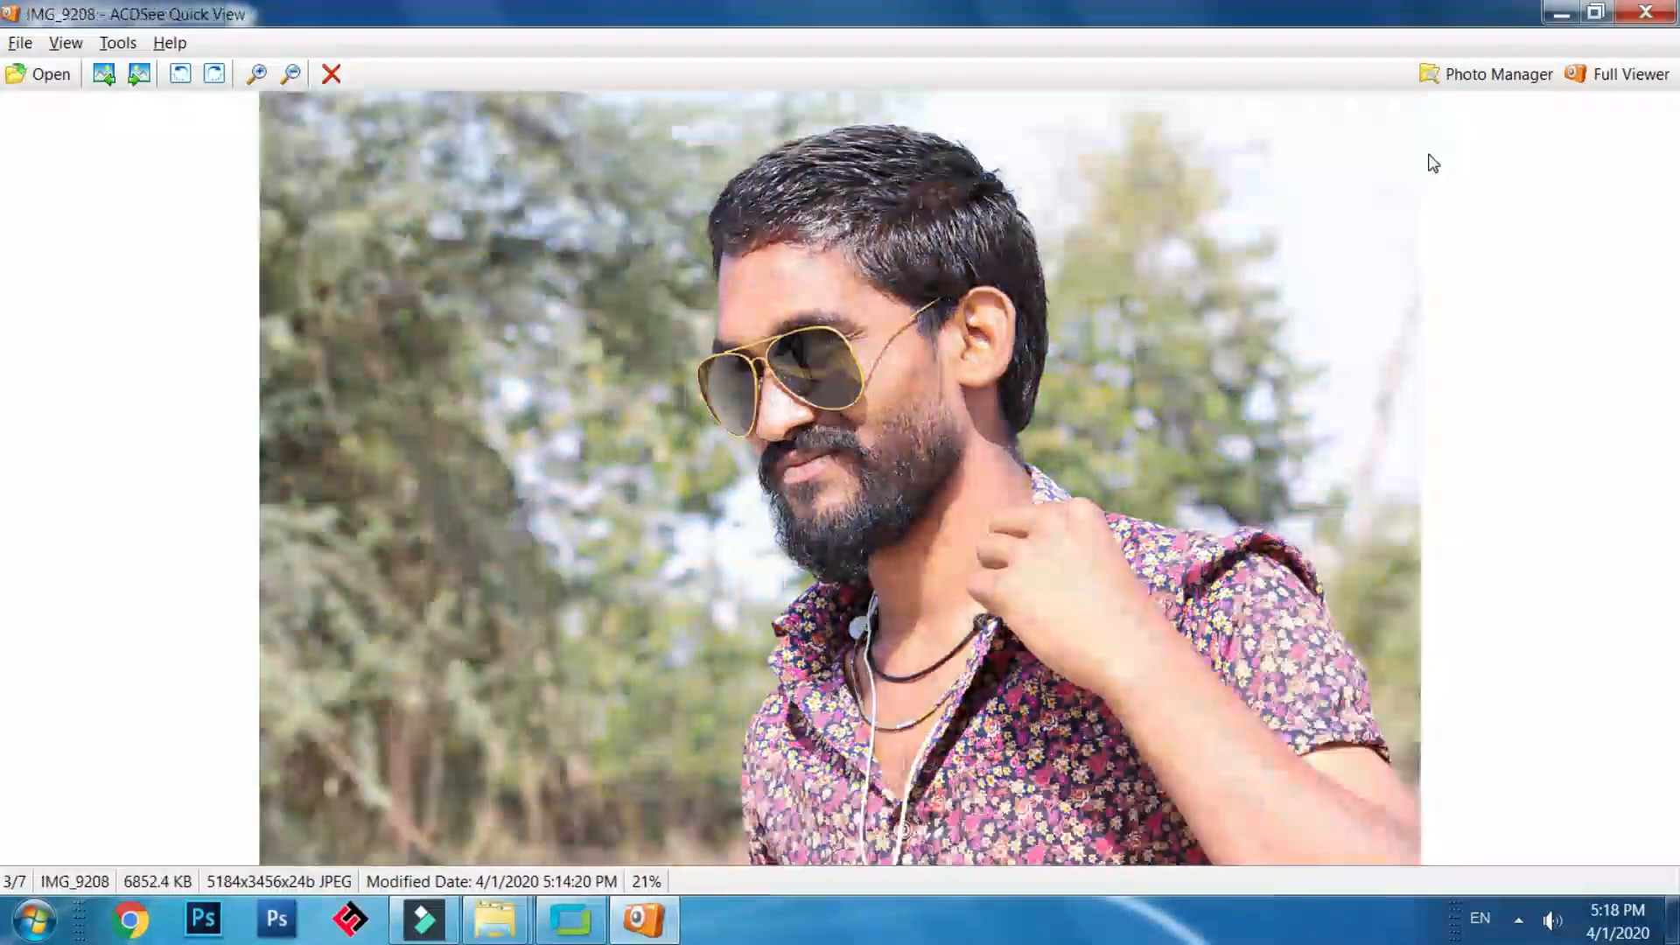
key(Right)
key(Left)
key(Right)
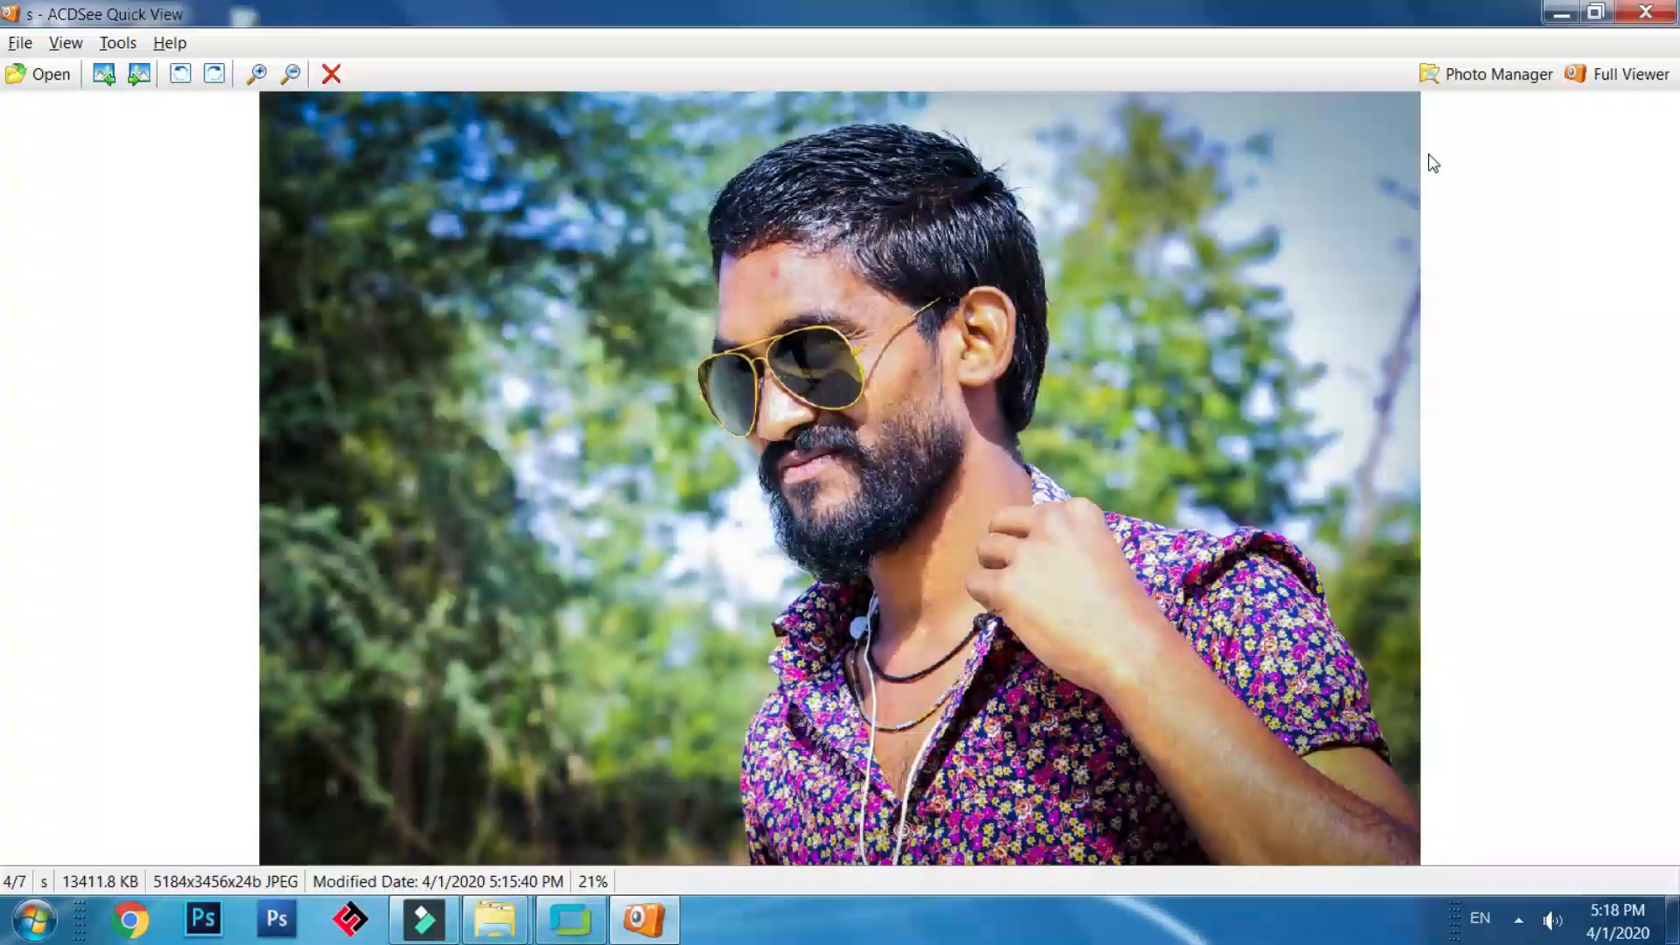
key(Left)
key(Right)
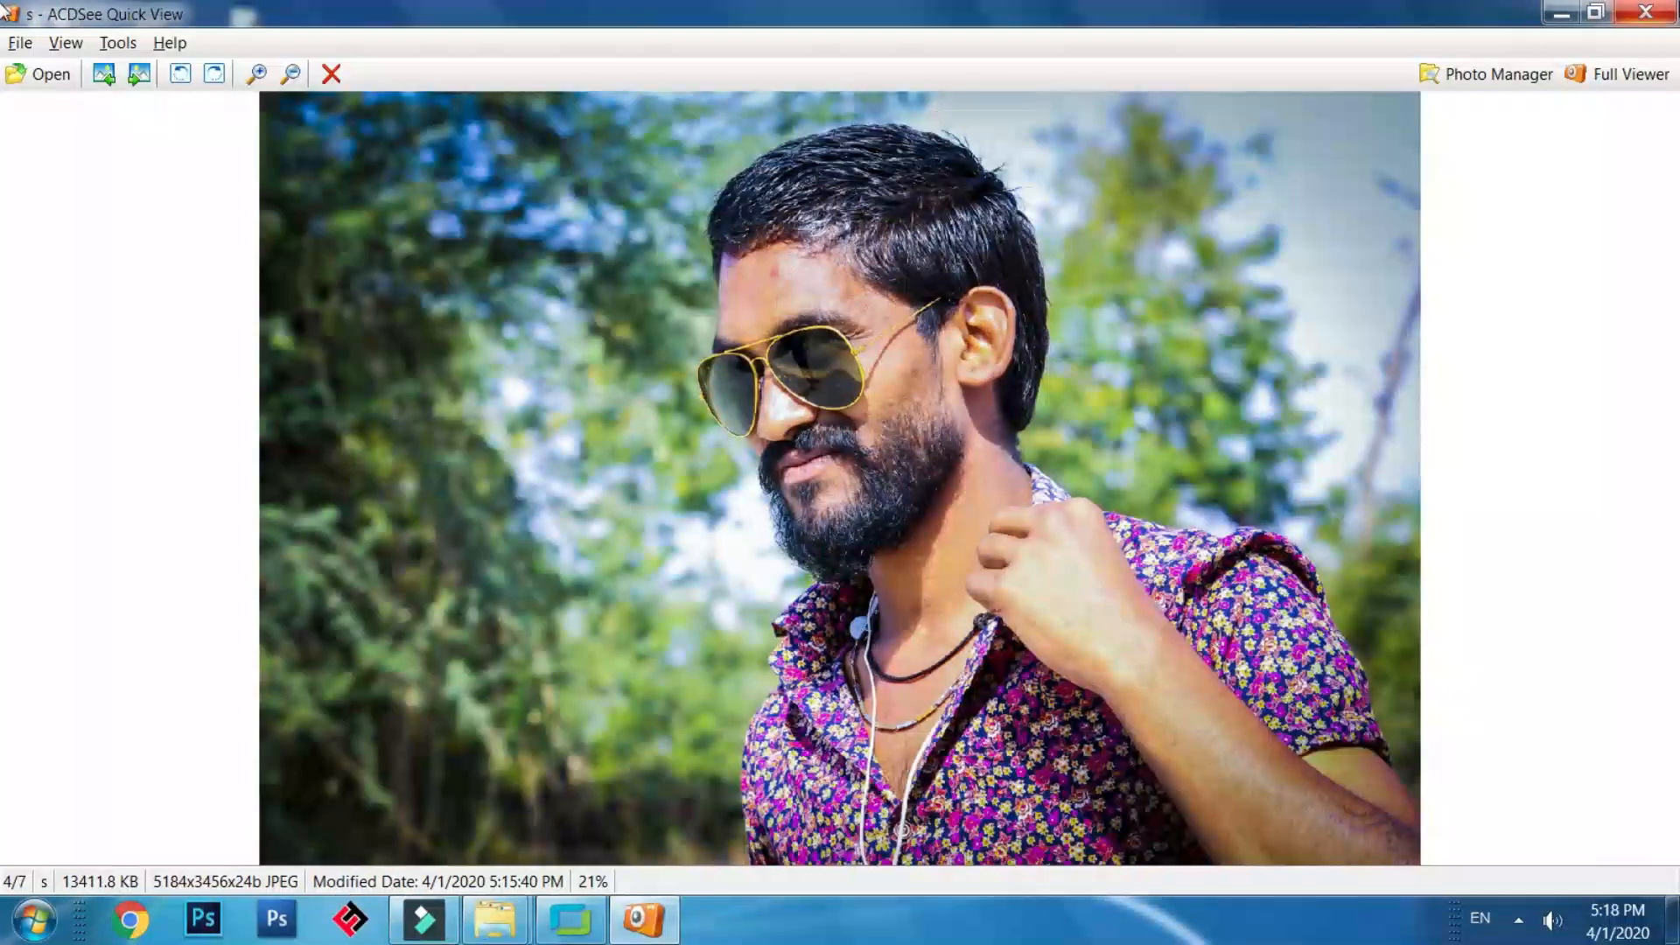
click(1644, 13)
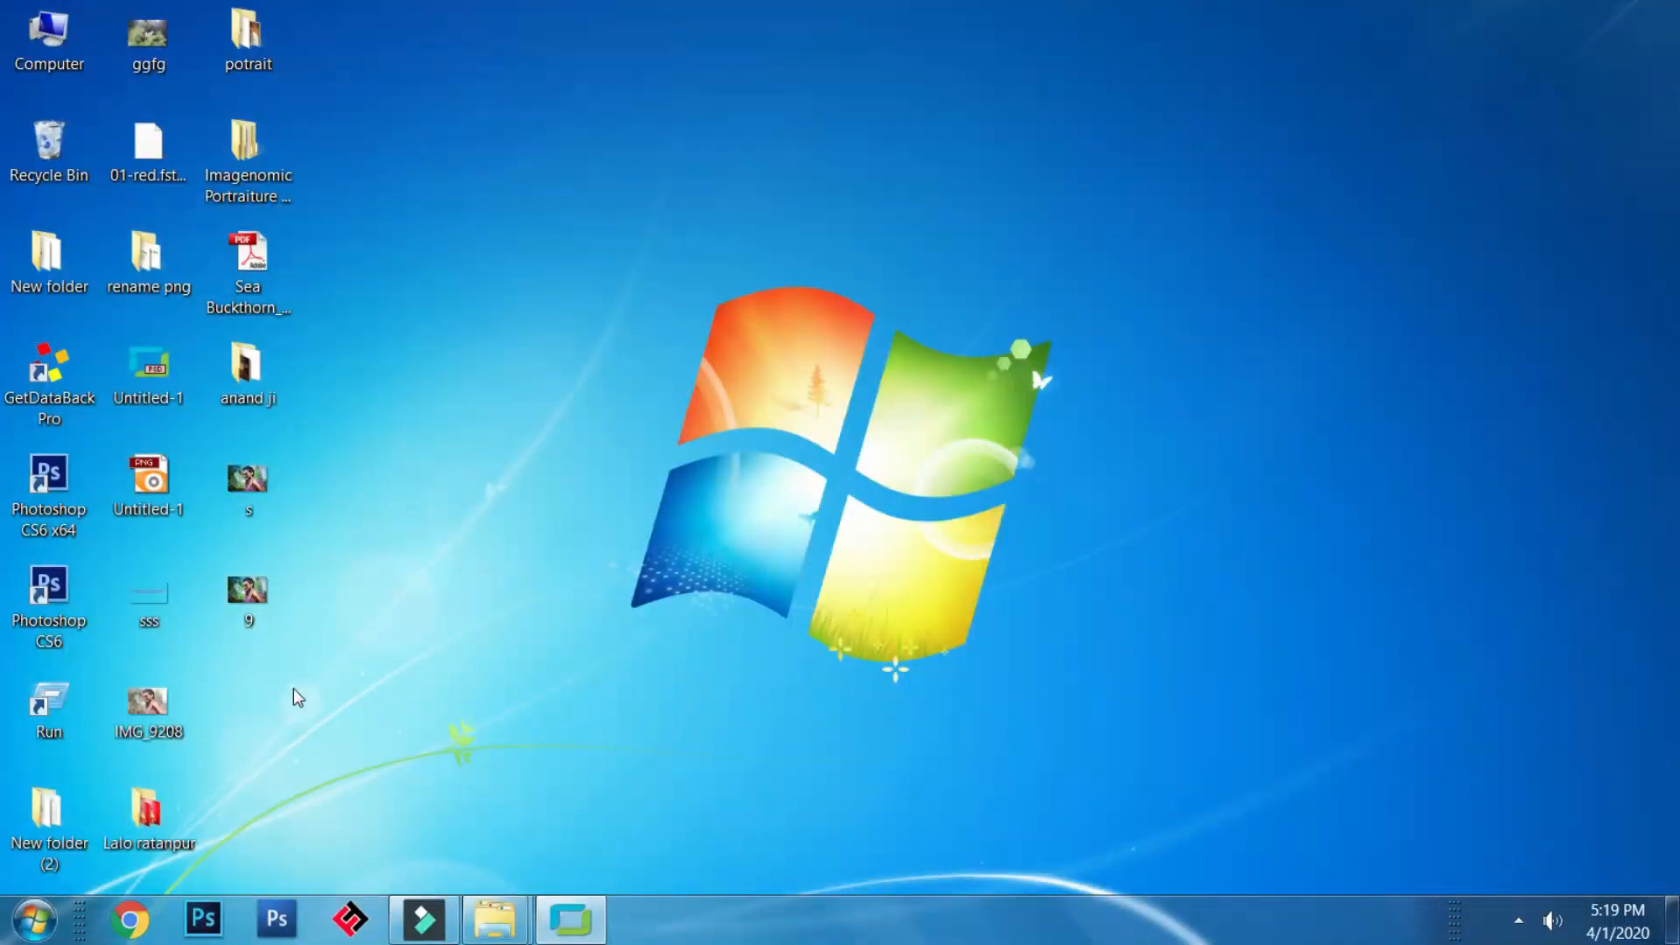
Launch Photoshop CC 2015, dismiss the plug-in notice, and open the desktop image 9 in it.
drag(249, 595, 201, 934)
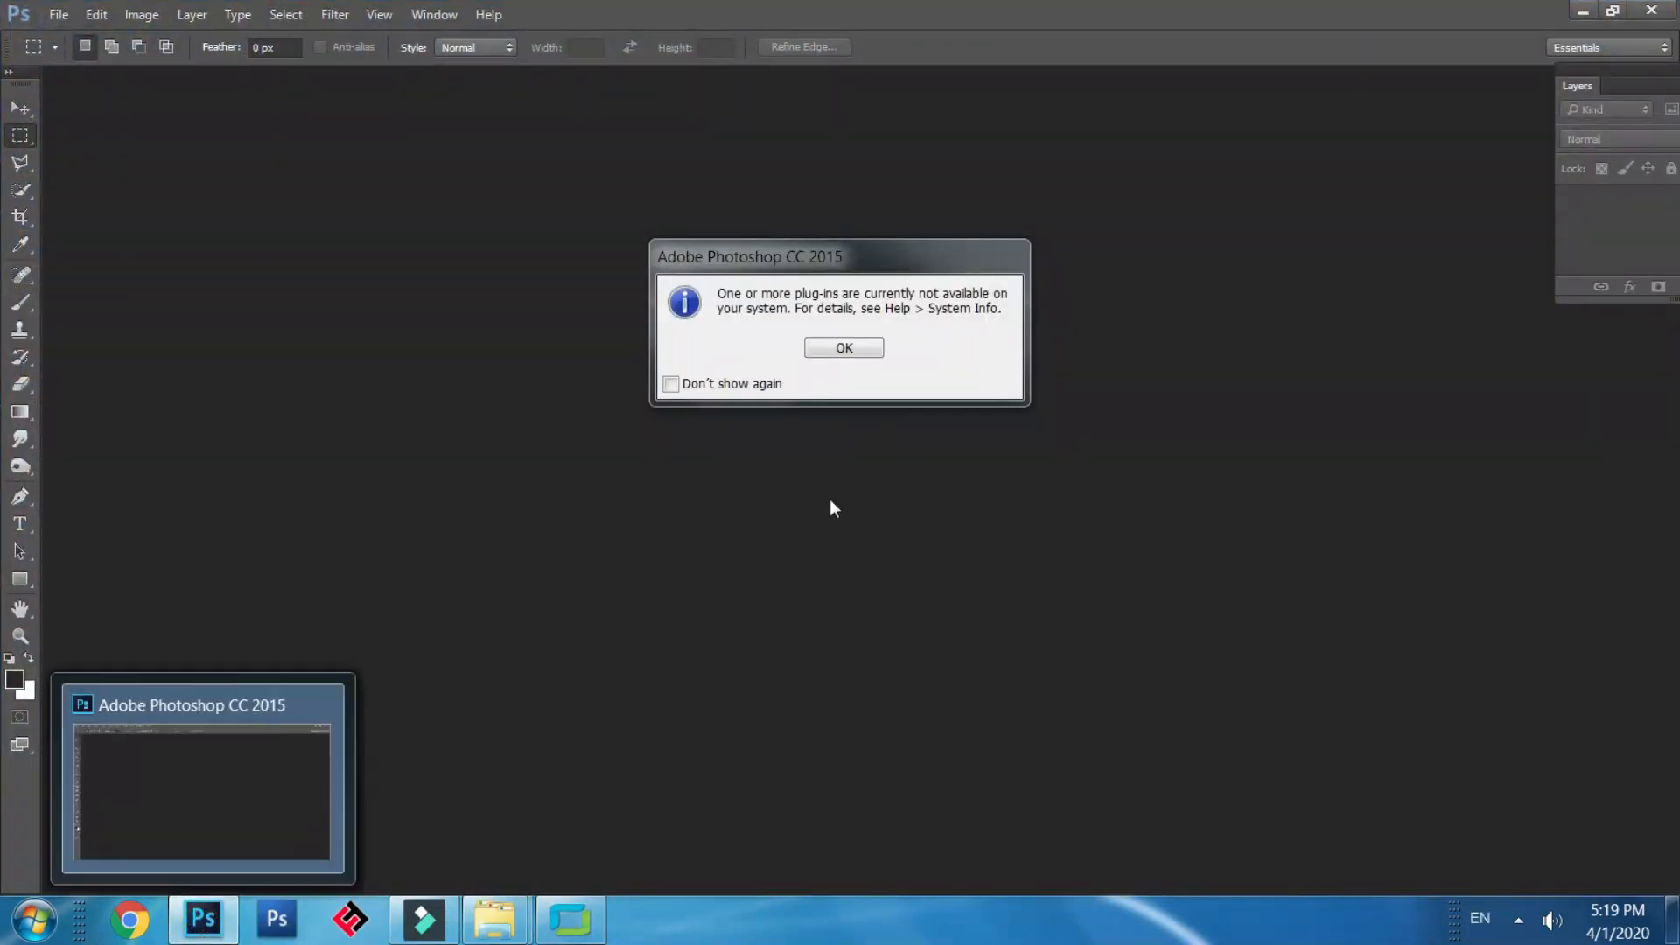
click(844, 348)
click(206, 917)
drag(245, 600, 855, 607)
click(1408, 914)
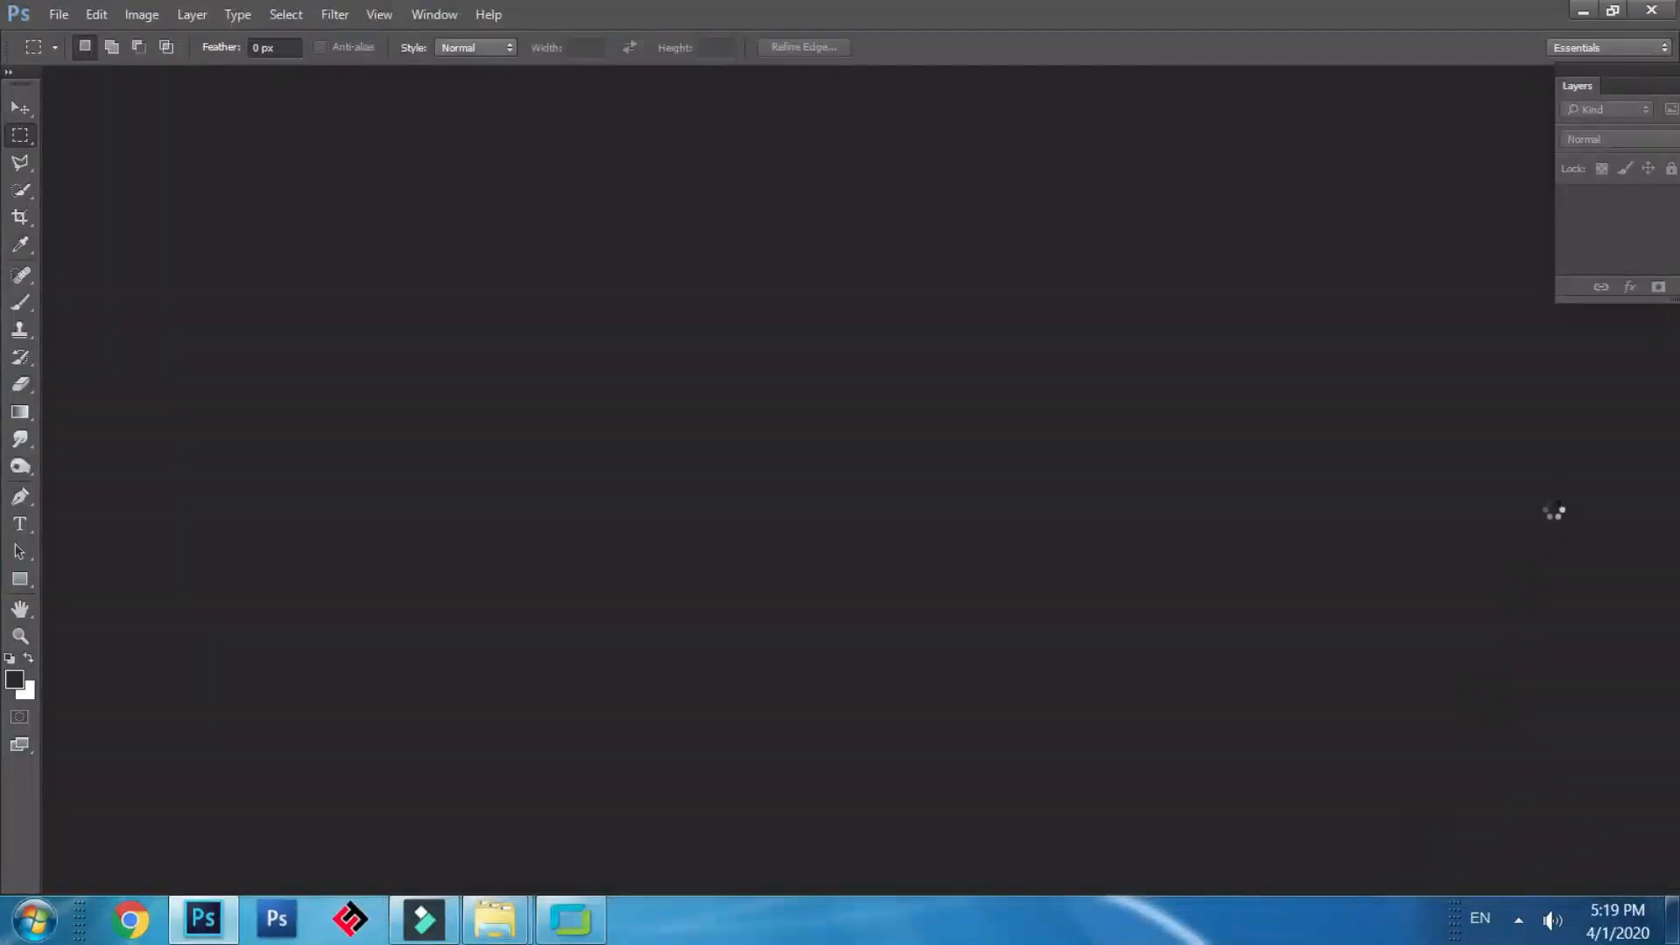
Duplicate the Background layer of 9.jpg.
right_click(1631, 201)
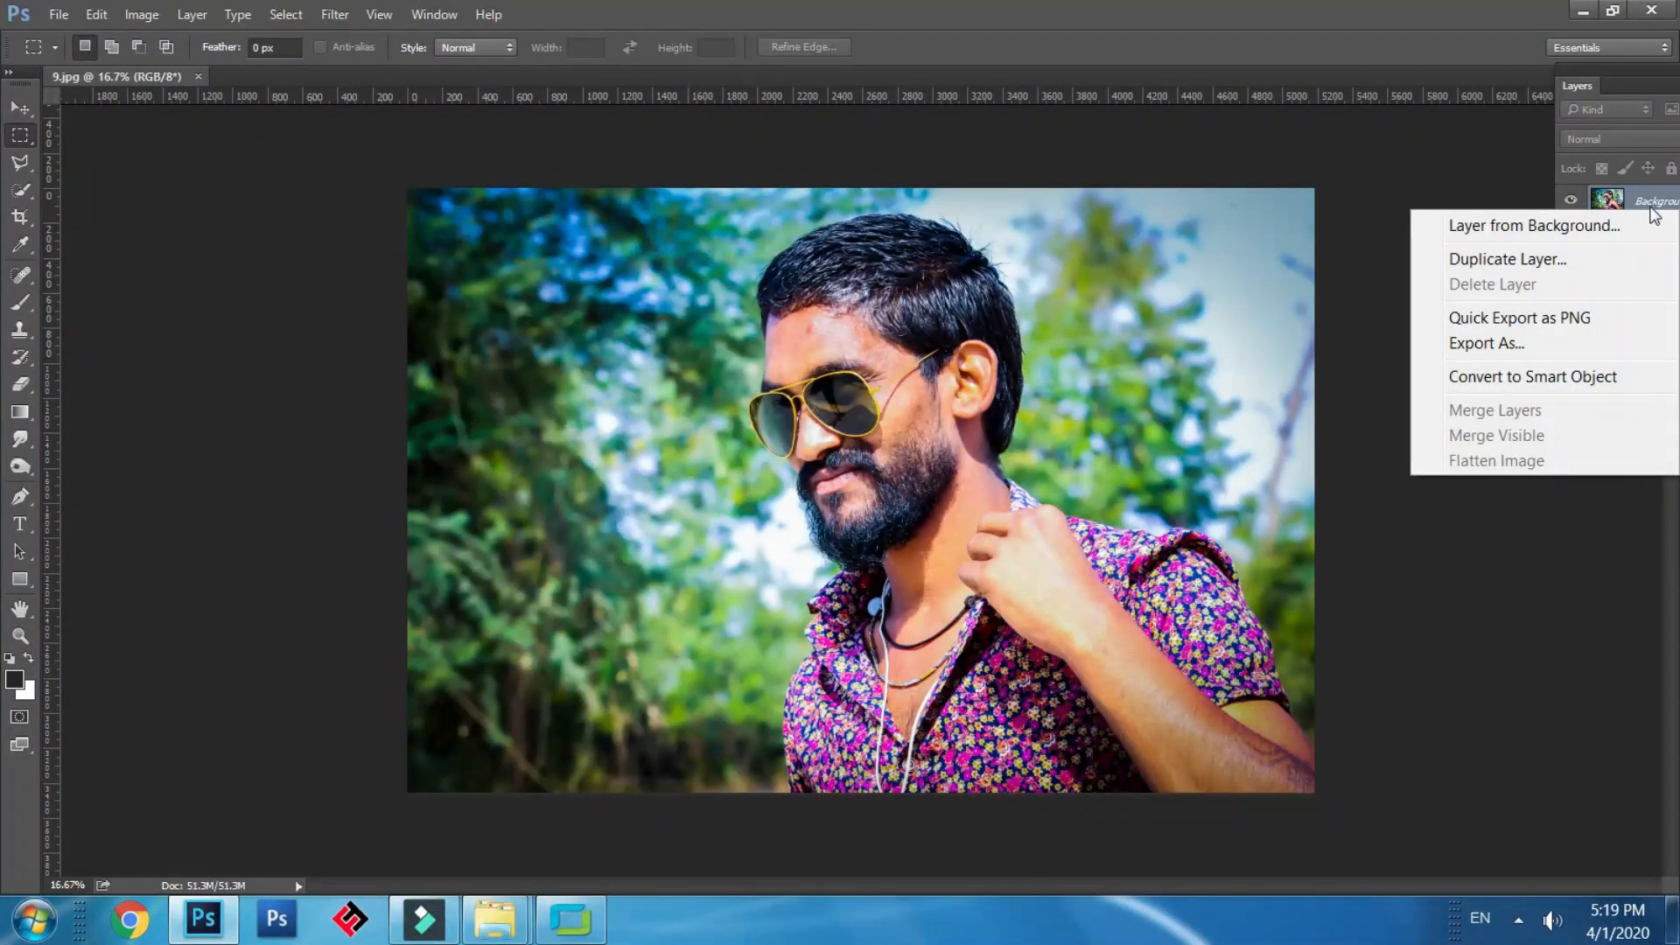
click(1496, 182)
right_click(1631, 202)
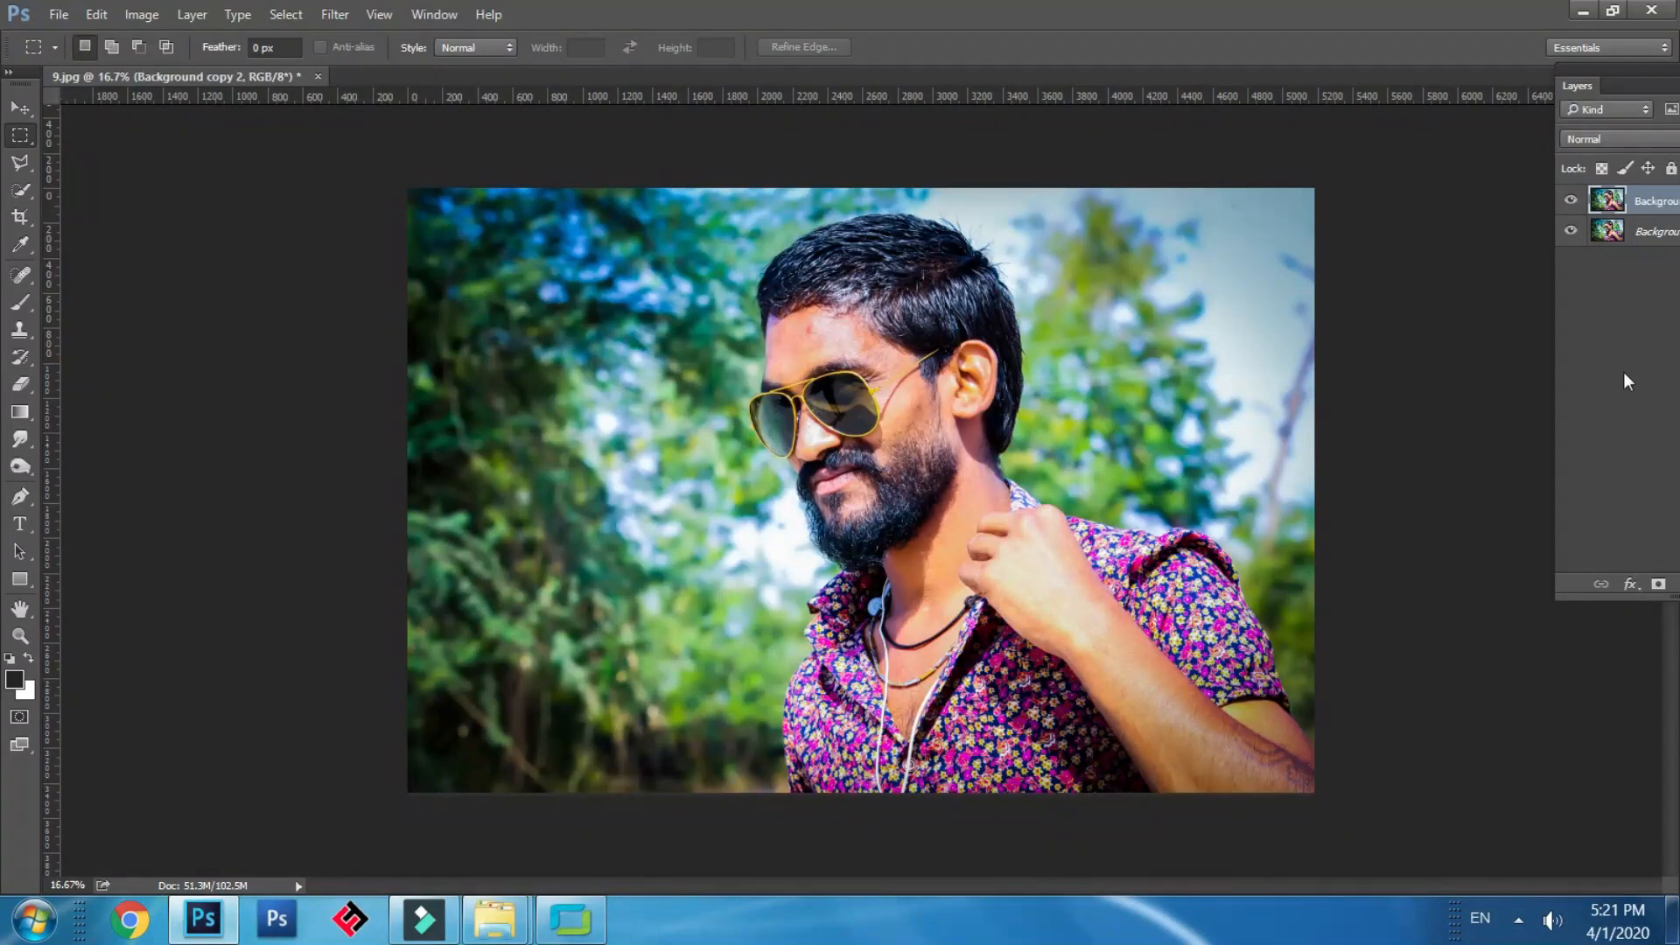
Add a Color Overlay effect to the duplicated layer and set its color to dark green.
click(1636, 202)
click(1629, 583)
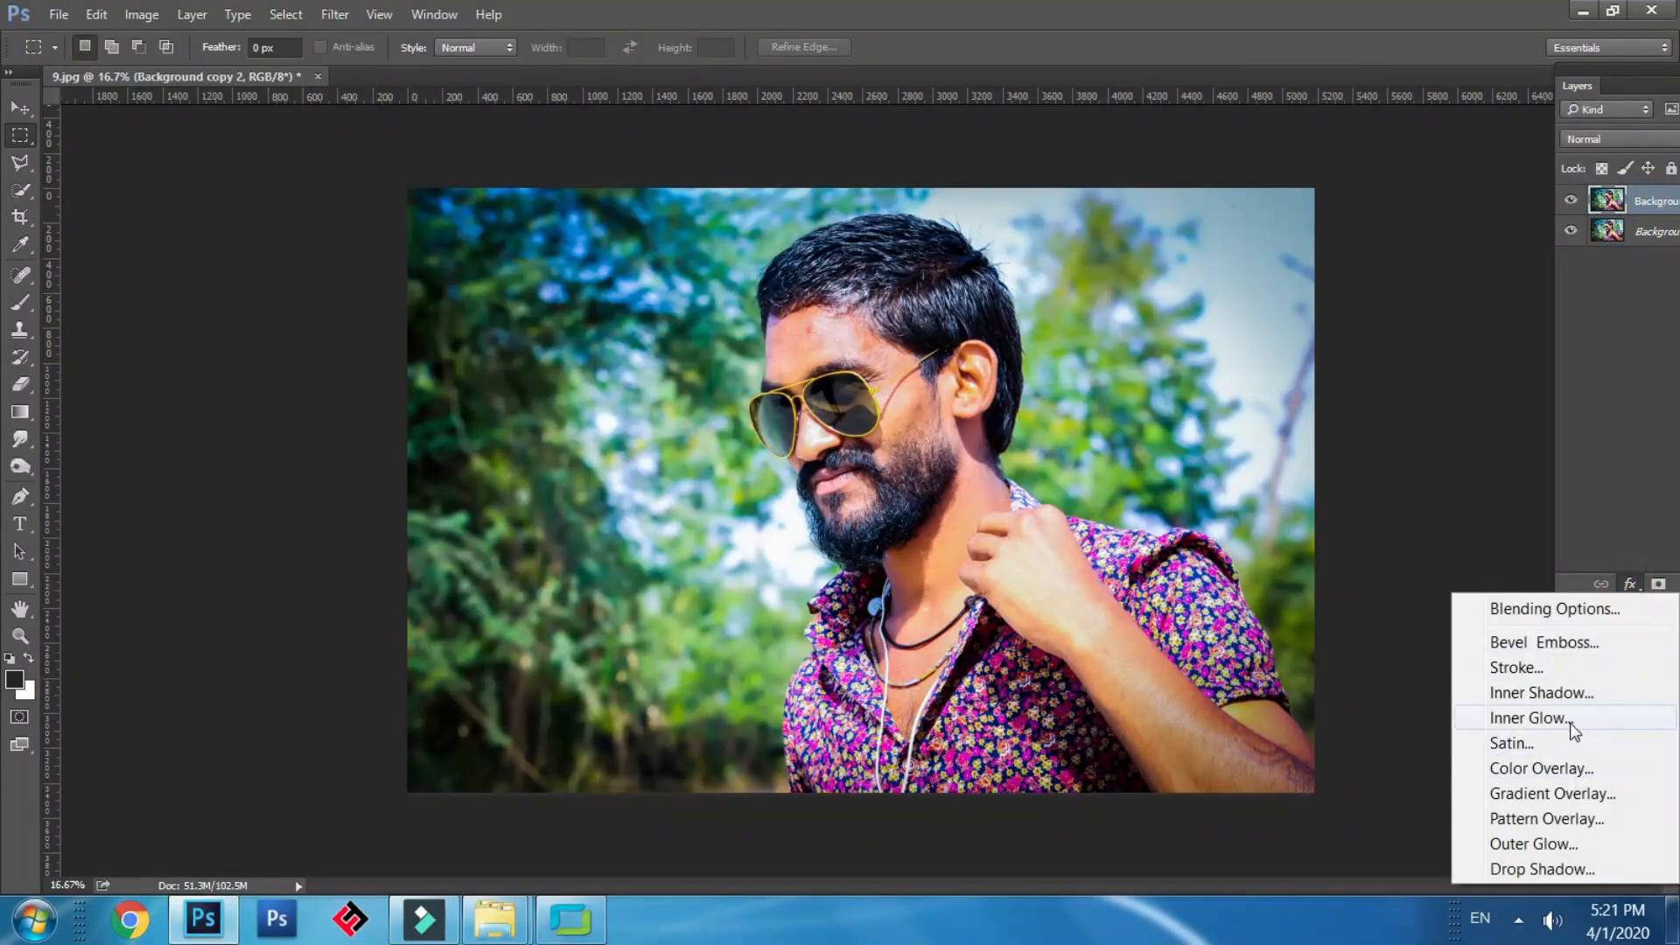
click(1531, 769)
drag(1068, 131, 588, 406)
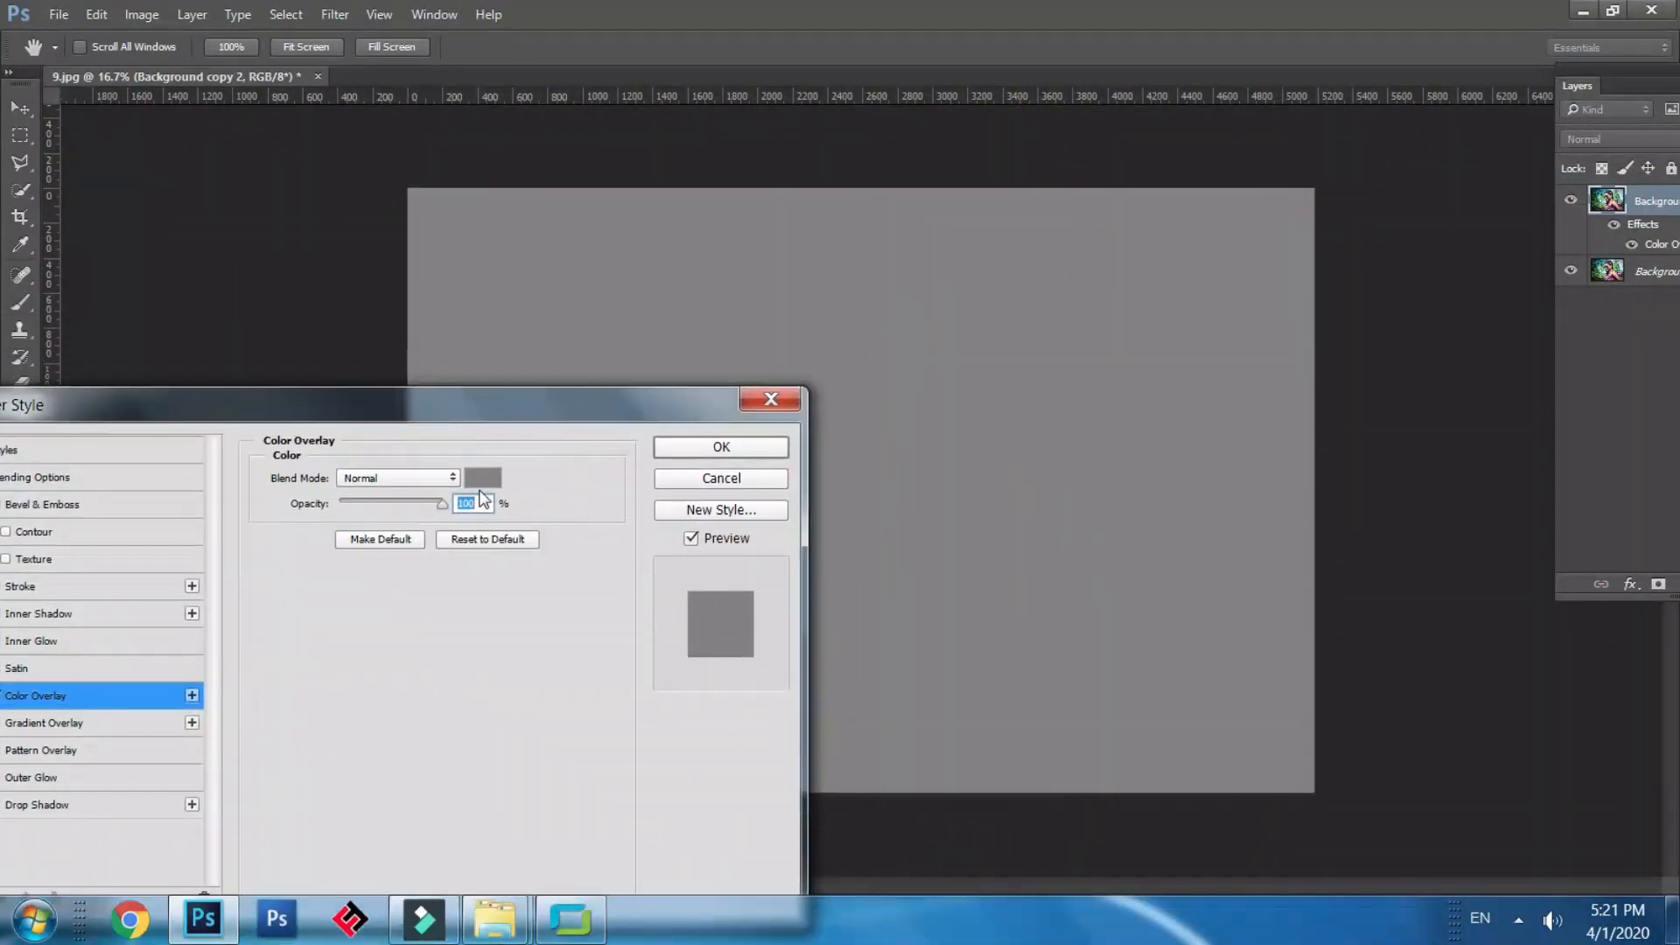
click(482, 477)
click(1041, 317)
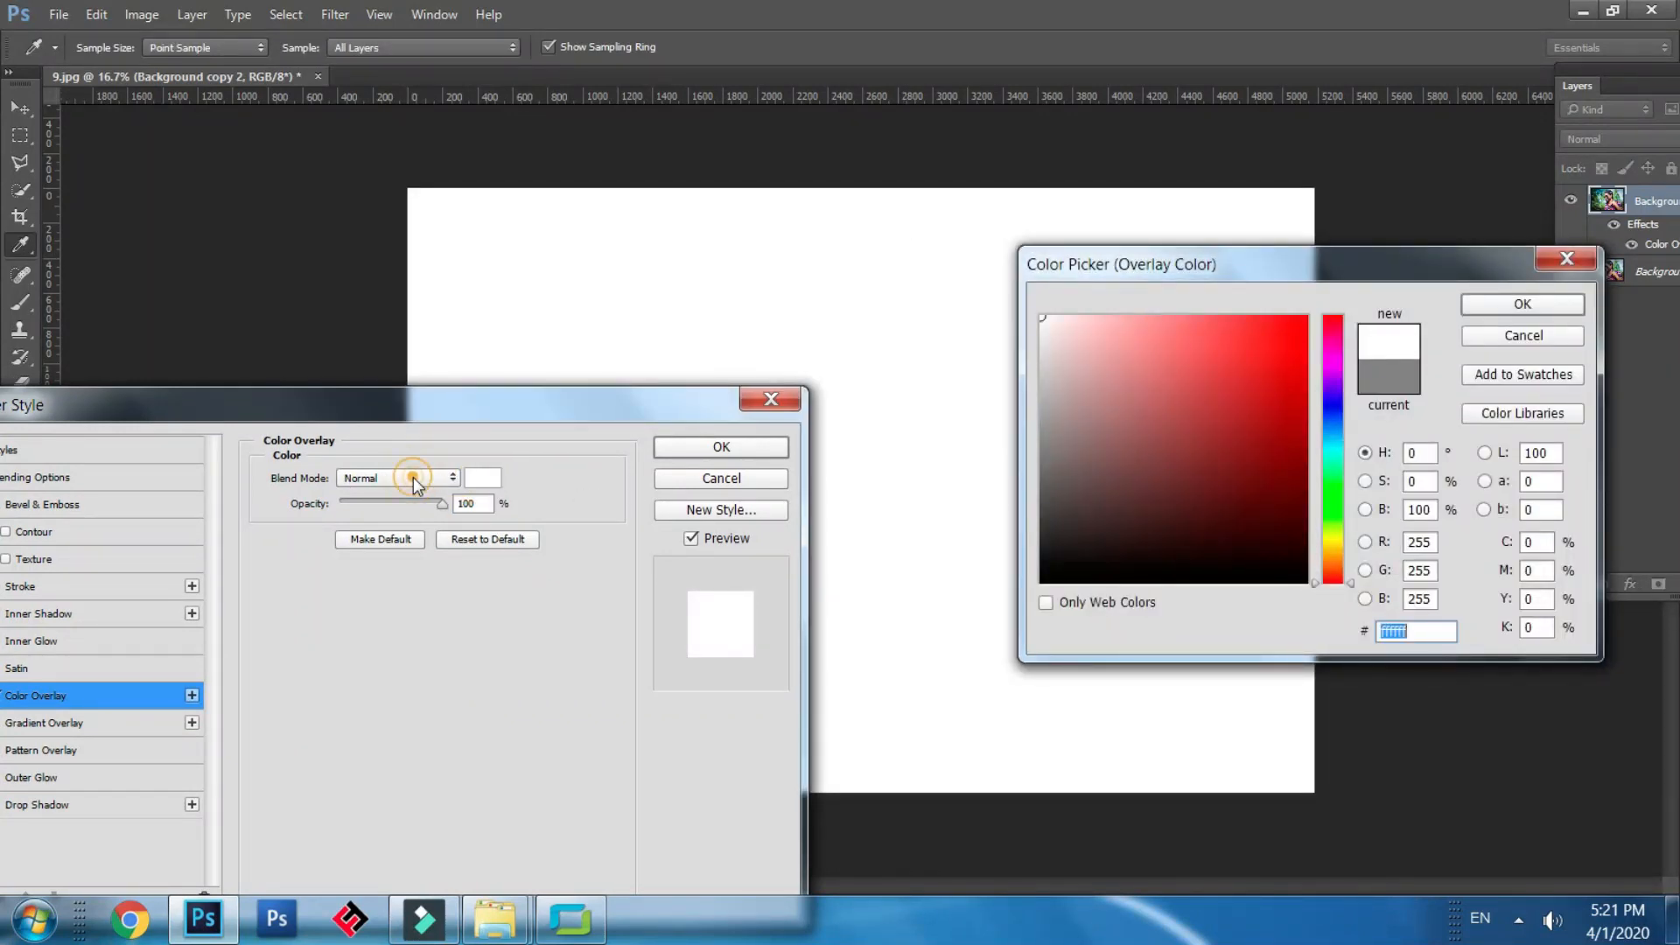
click(1331, 527)
click(1262, 412)
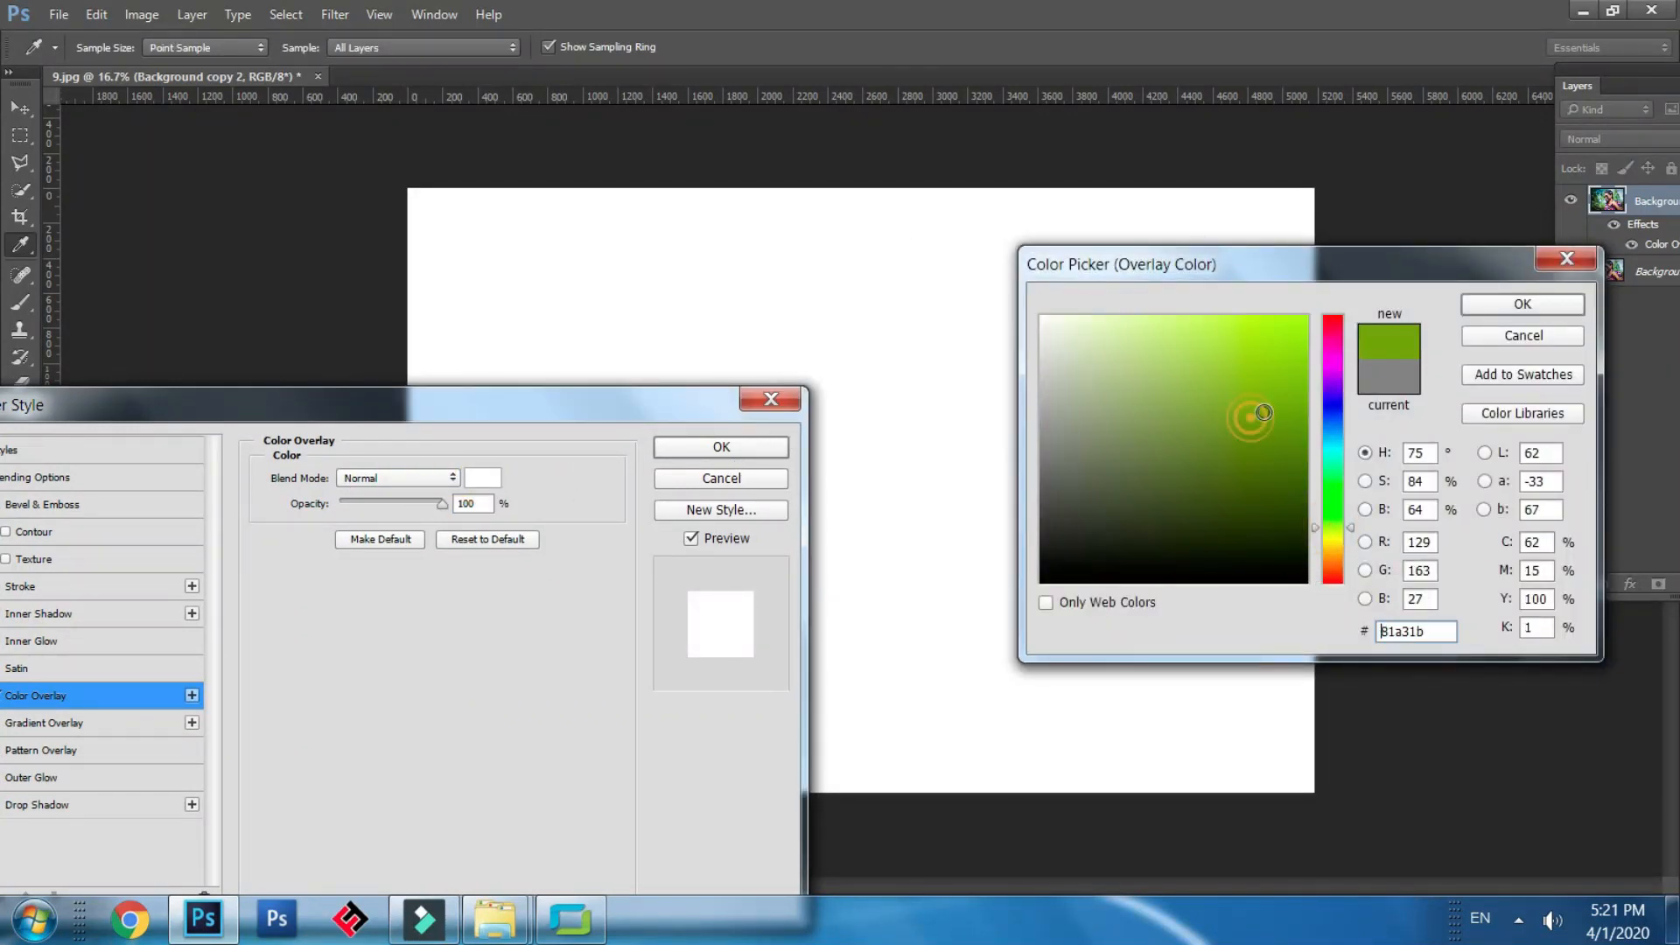
click(1257, 477)
click(1522, 303)
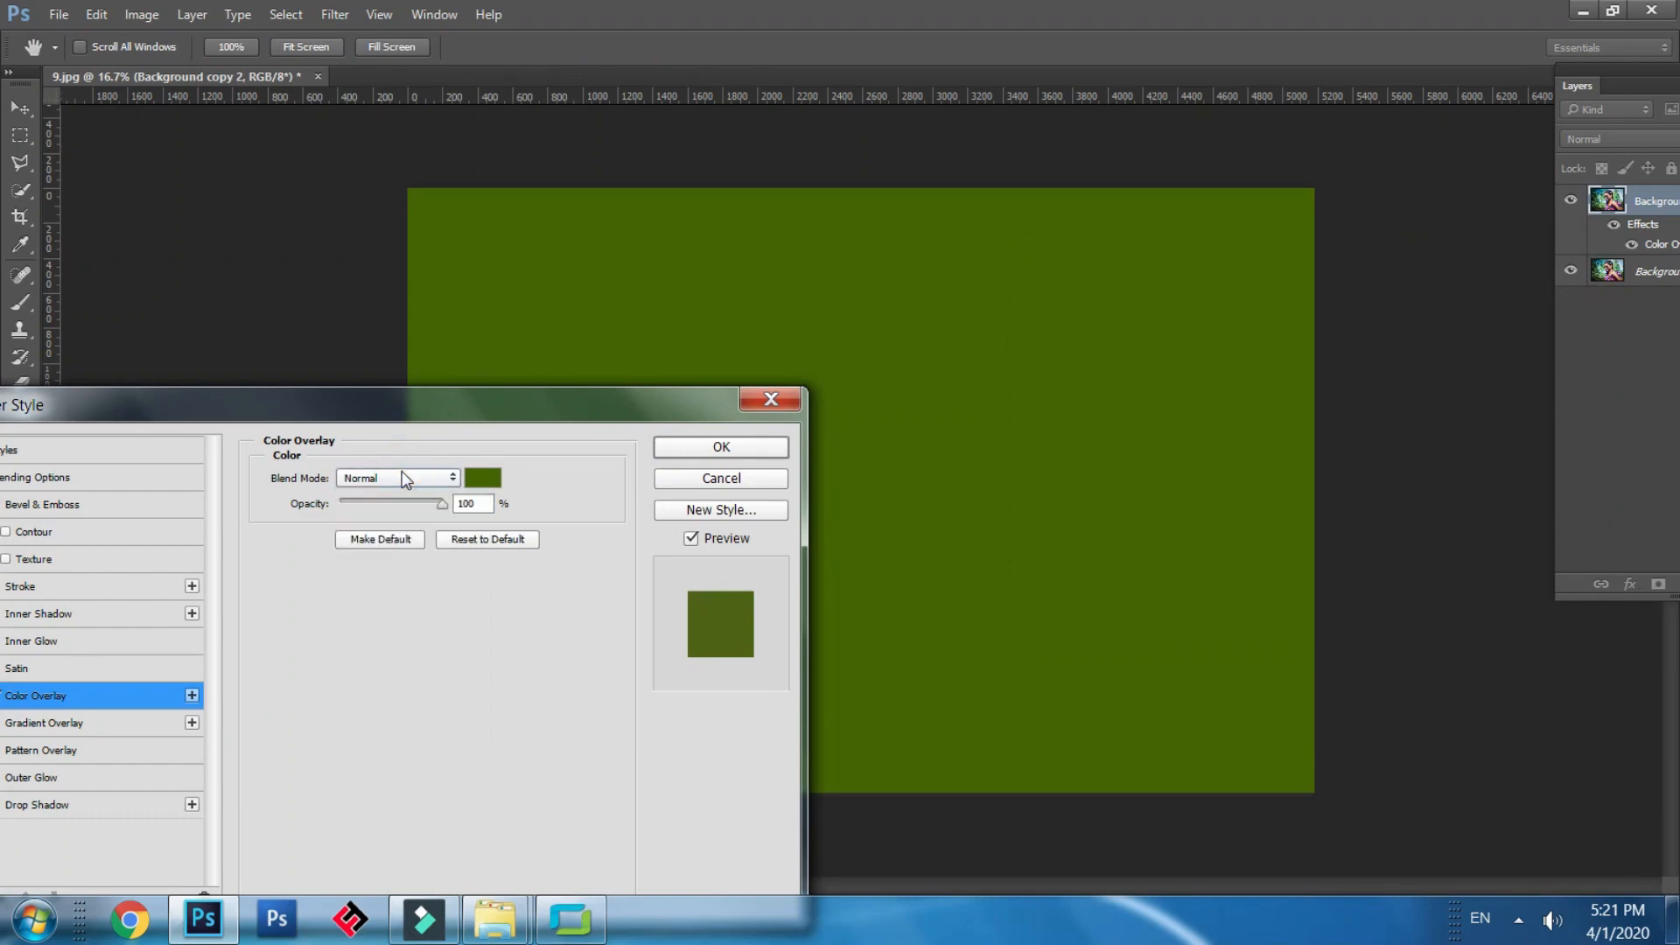
Set the green overlay's blend mode to Screen and its opacity to 40%.
scroll(402, 478, down, 8)
drag(425, 415, 1413, 606)
drag(1431, 694, 1369, 702)
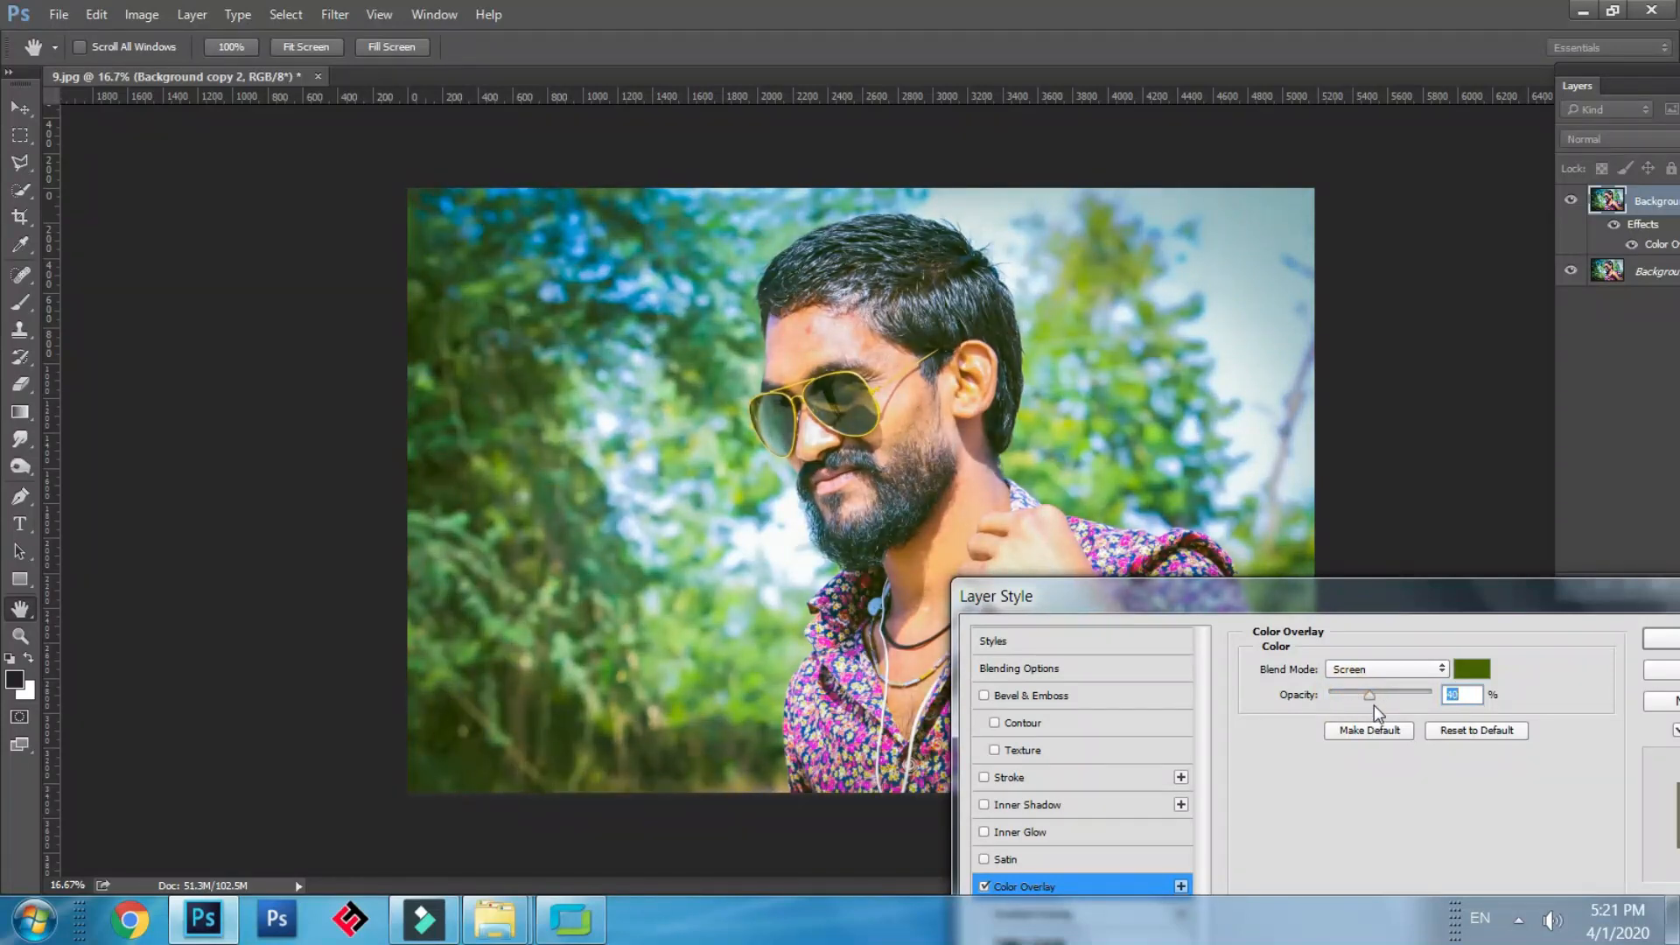
Try Soft Light for the green overlay and settle on the Lighten blend mode.
drag(1416, 600, 1277, 569)
click(1273, 635)
click(1274, 635)
scroll(1273, 635, down, 5)
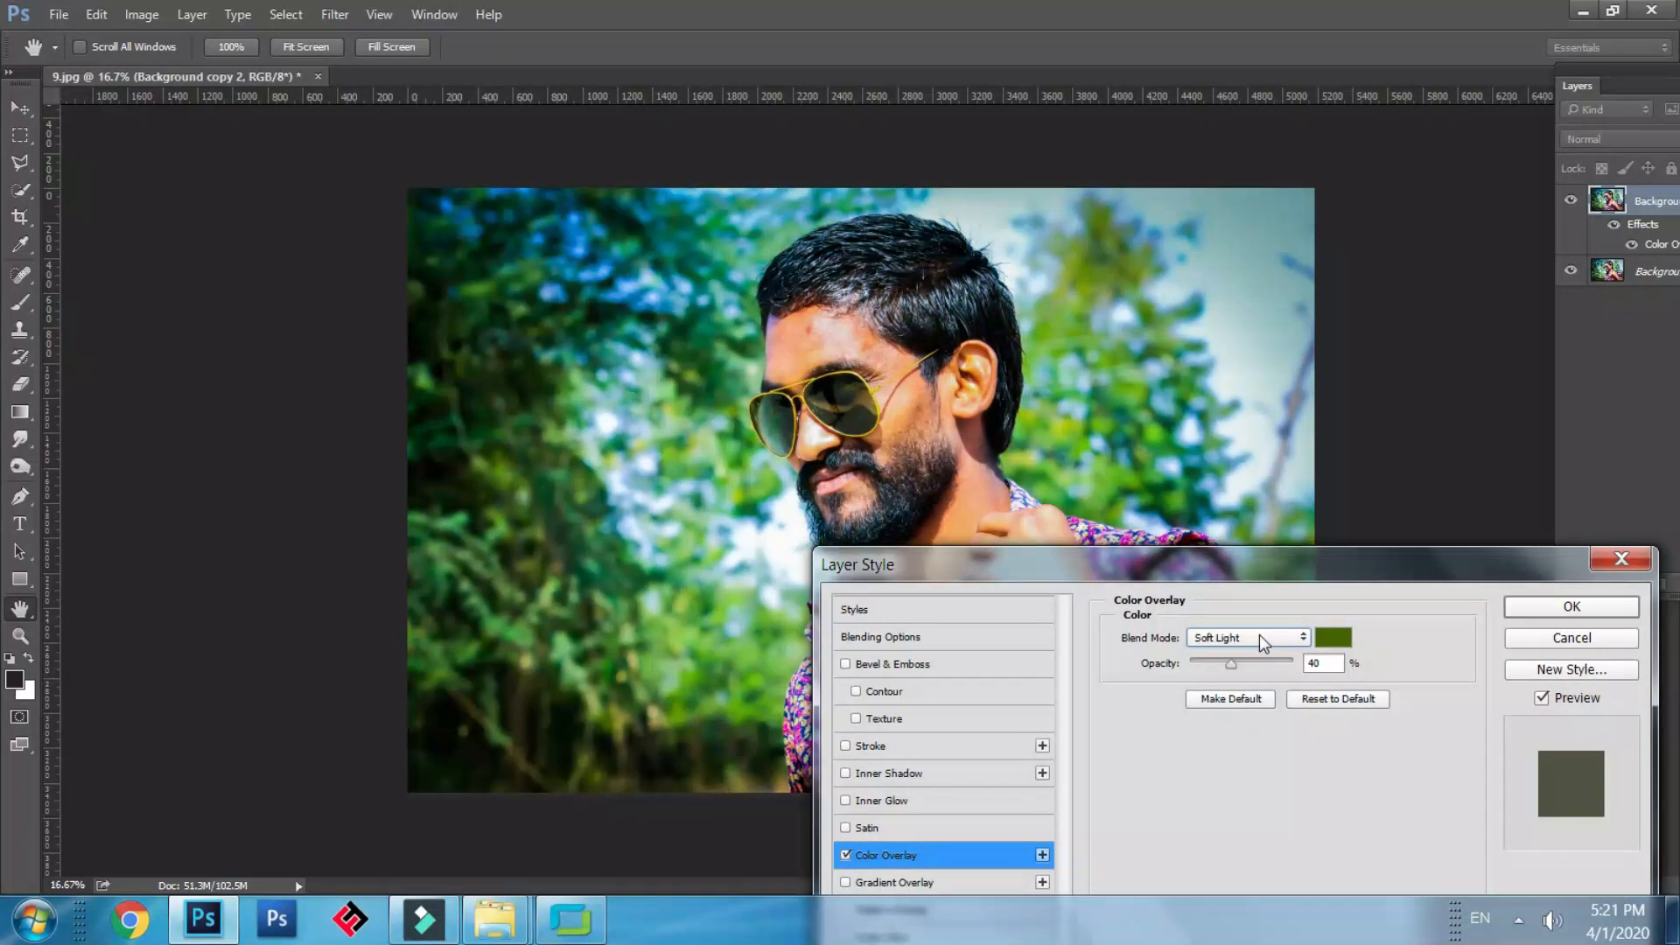
scroll(1216, 638, up, 2)
scroll(1209, 639, up, 4)
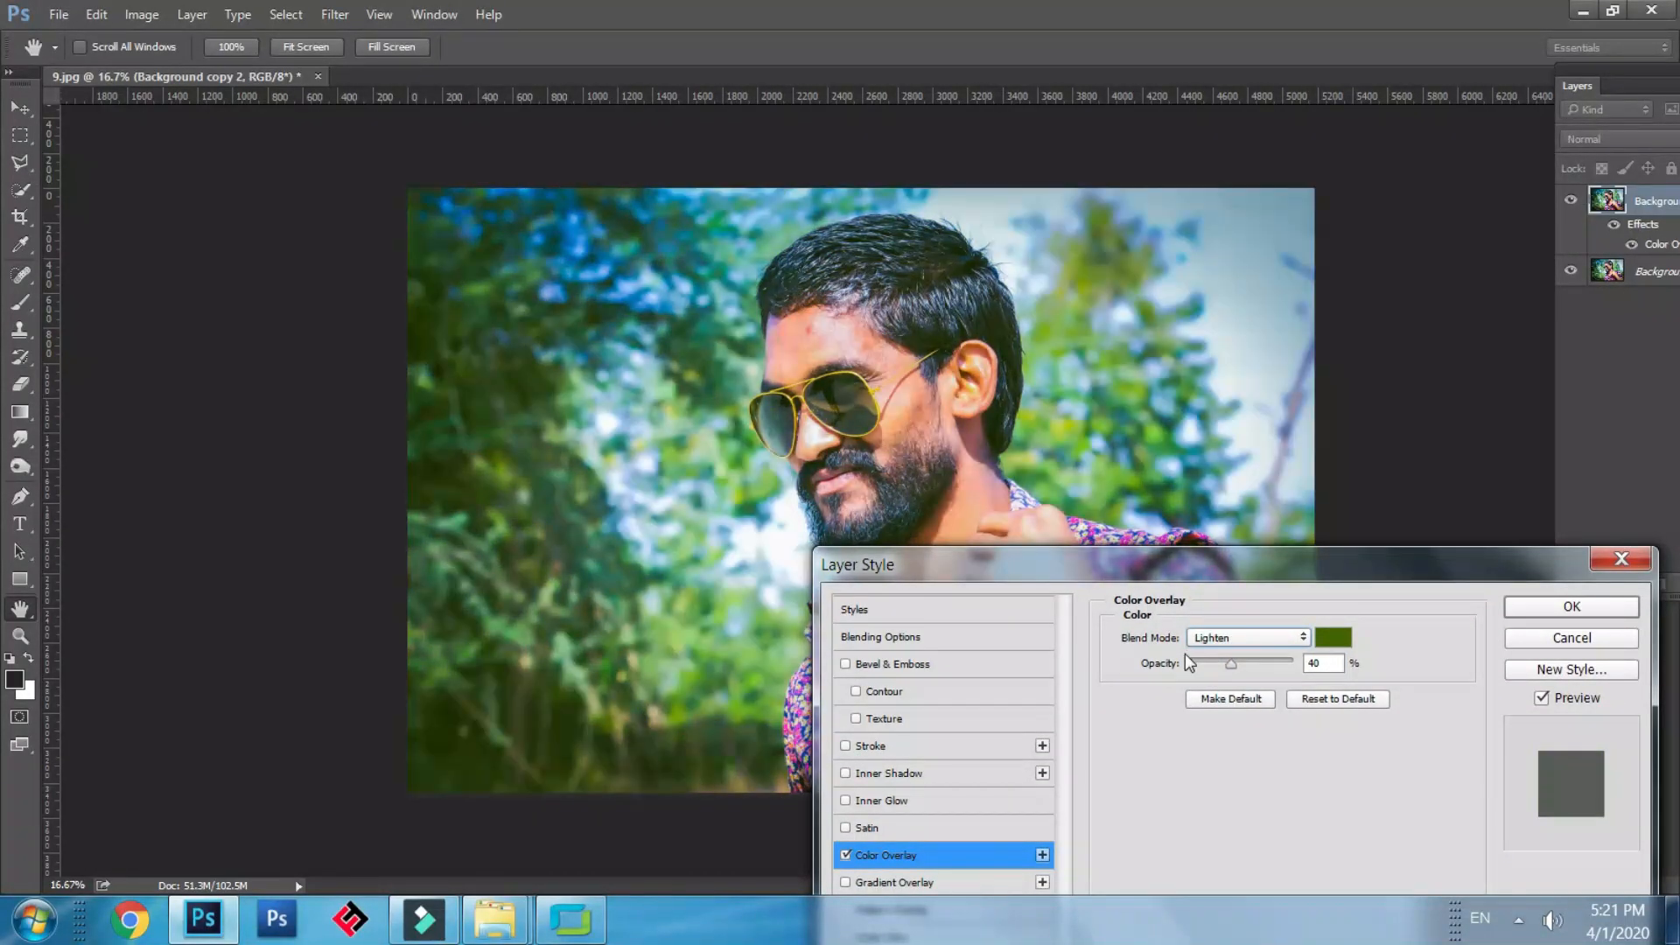
Raise the Color Overlay's opacity to about 62% and apply the layer style.
drag(1211, 570, 726, 632)
drag(702, 733, 769, 733)
drag(747, 631, 186, 248)
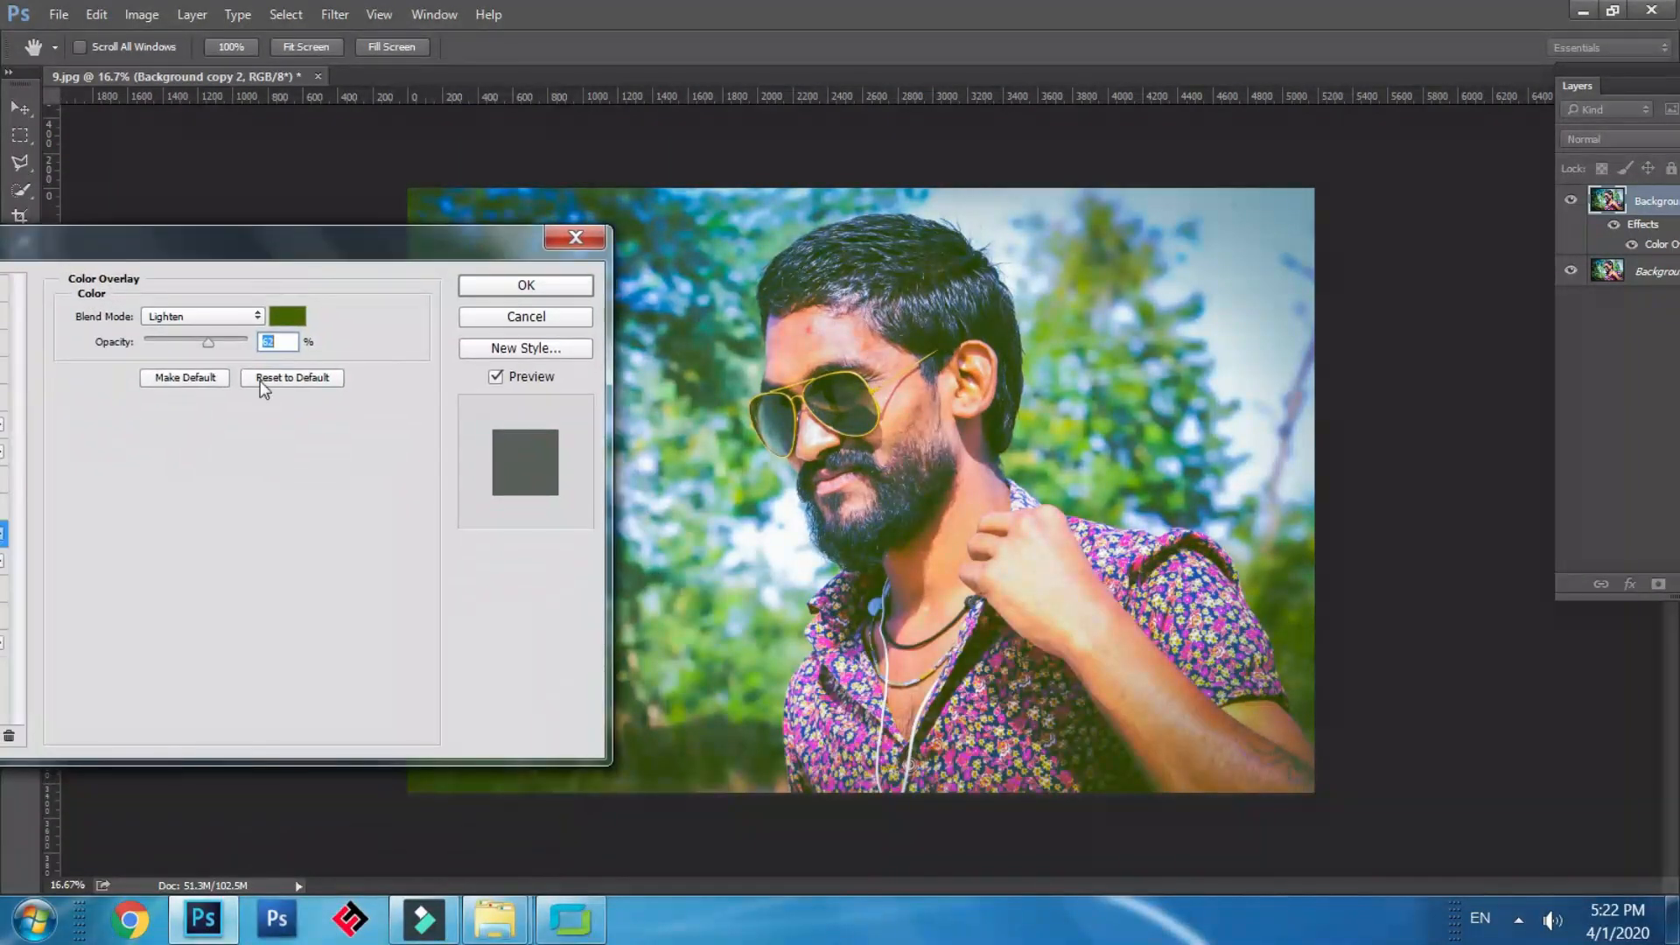
click(224, 317)
click(504, 286)
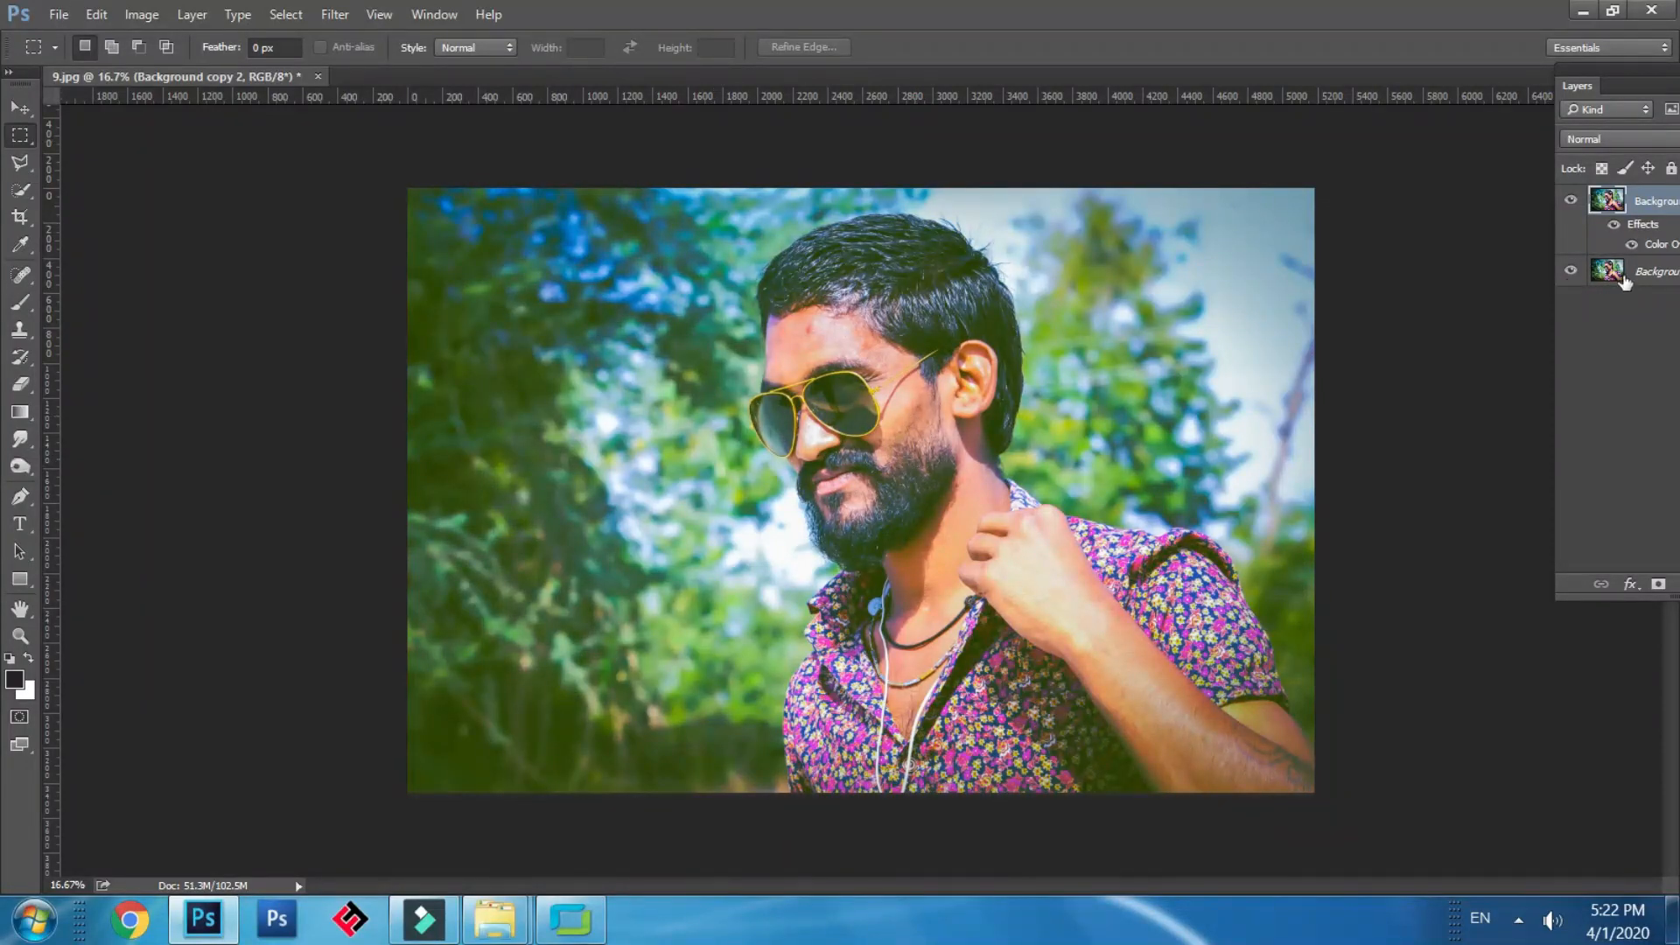
Try Linear Burn, Luminosity, Overlay and other blend modes on the duplicated layer, and return it to Normal.
click(1598, 132)
click(1597, 133)
scroll(1598, 133, down, 10)
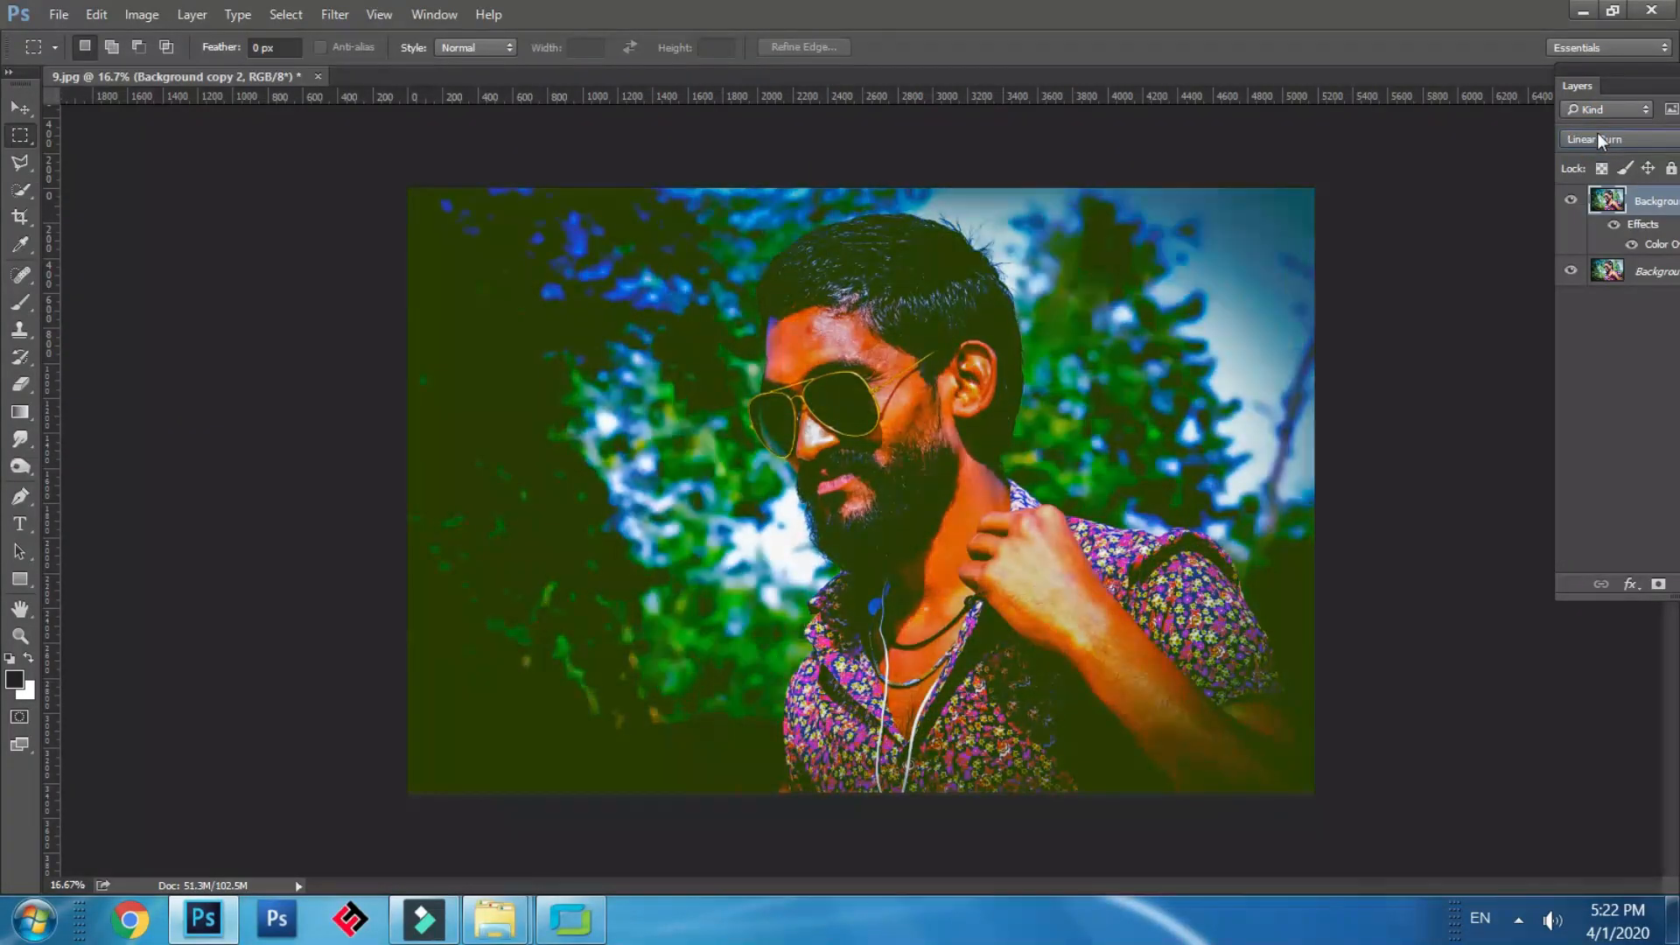
scroll(1597, 134, up, 10)
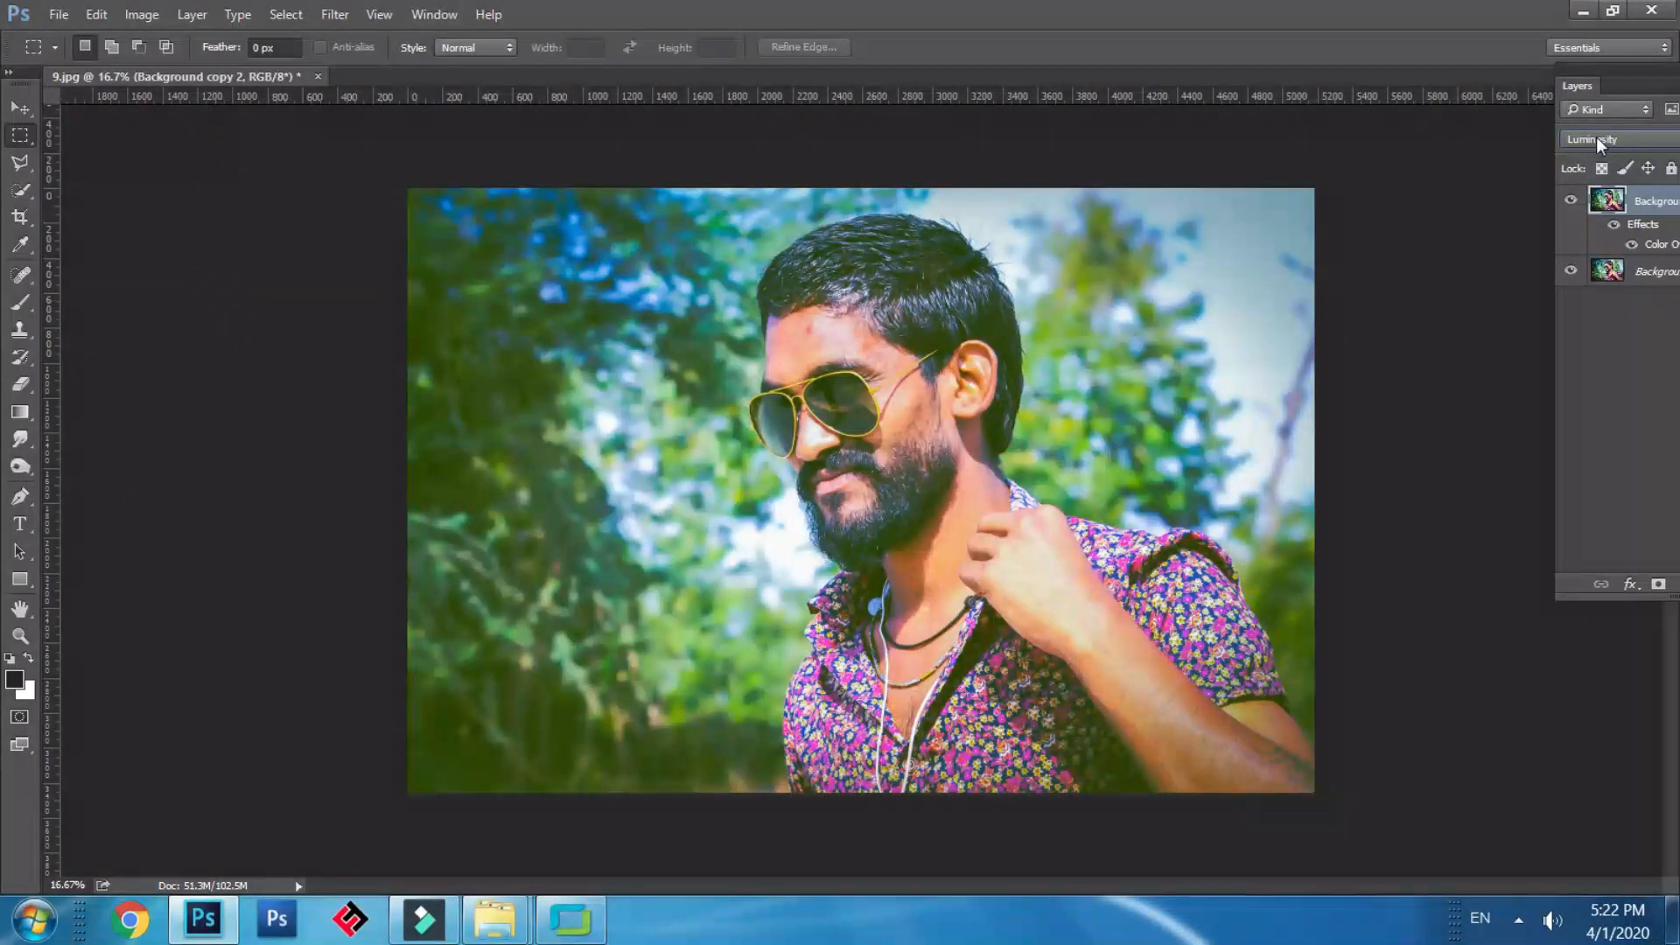
click(1597, 150)
scroll(1598, 152, down, 12)
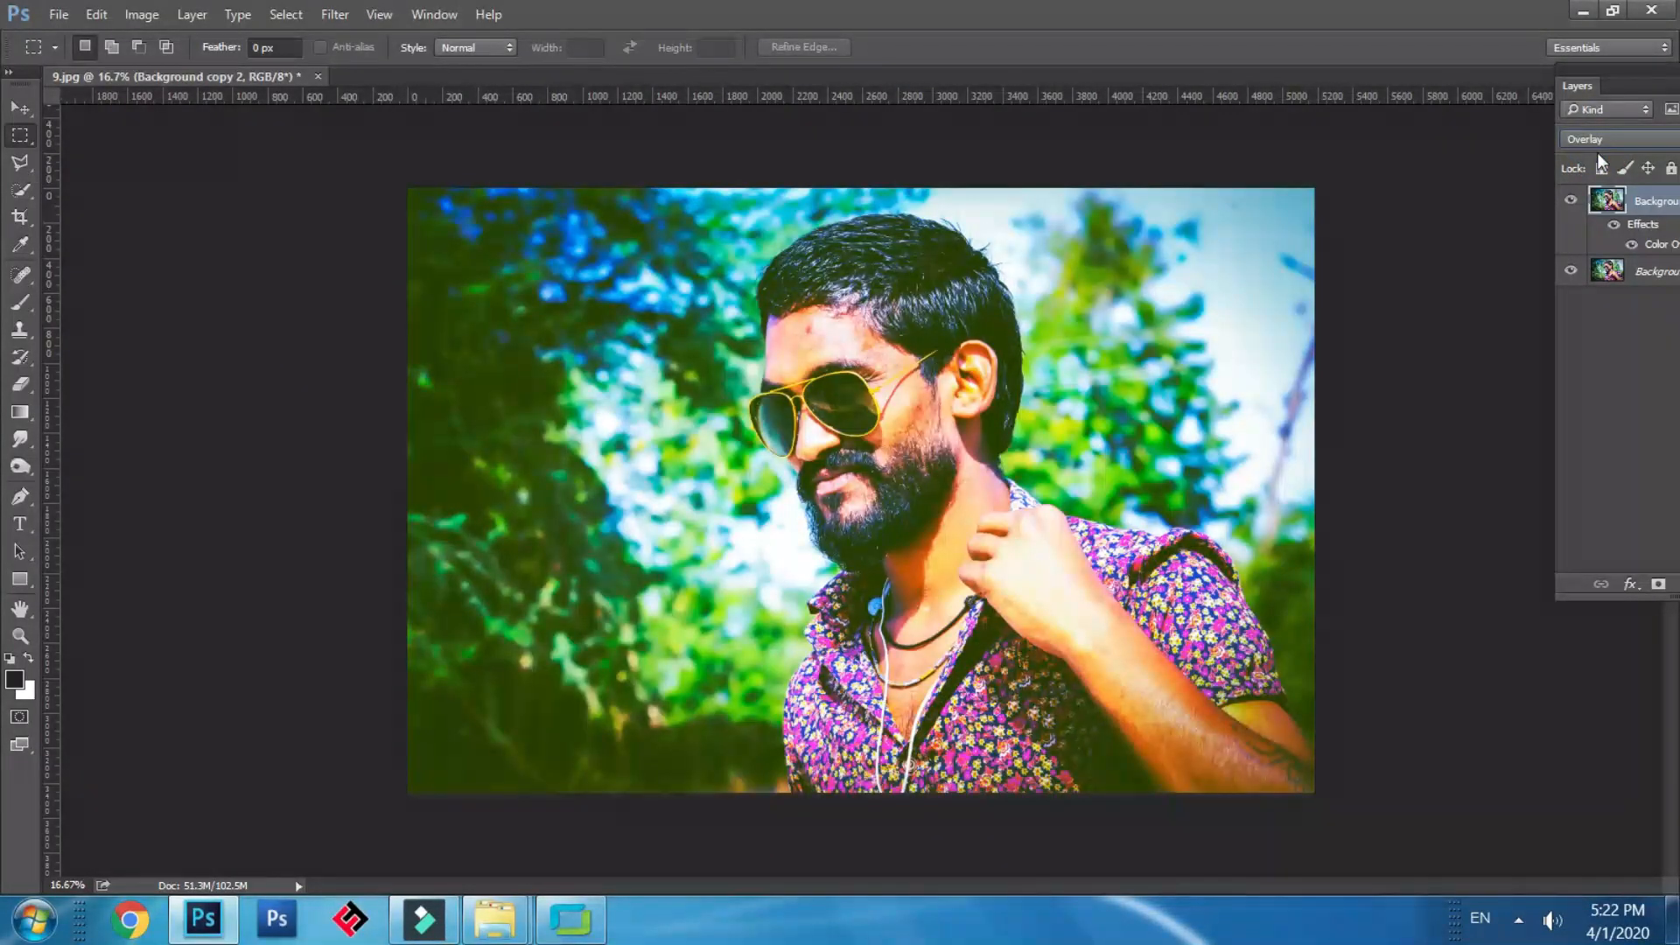
click(1596, 142)
click(1594, 140)
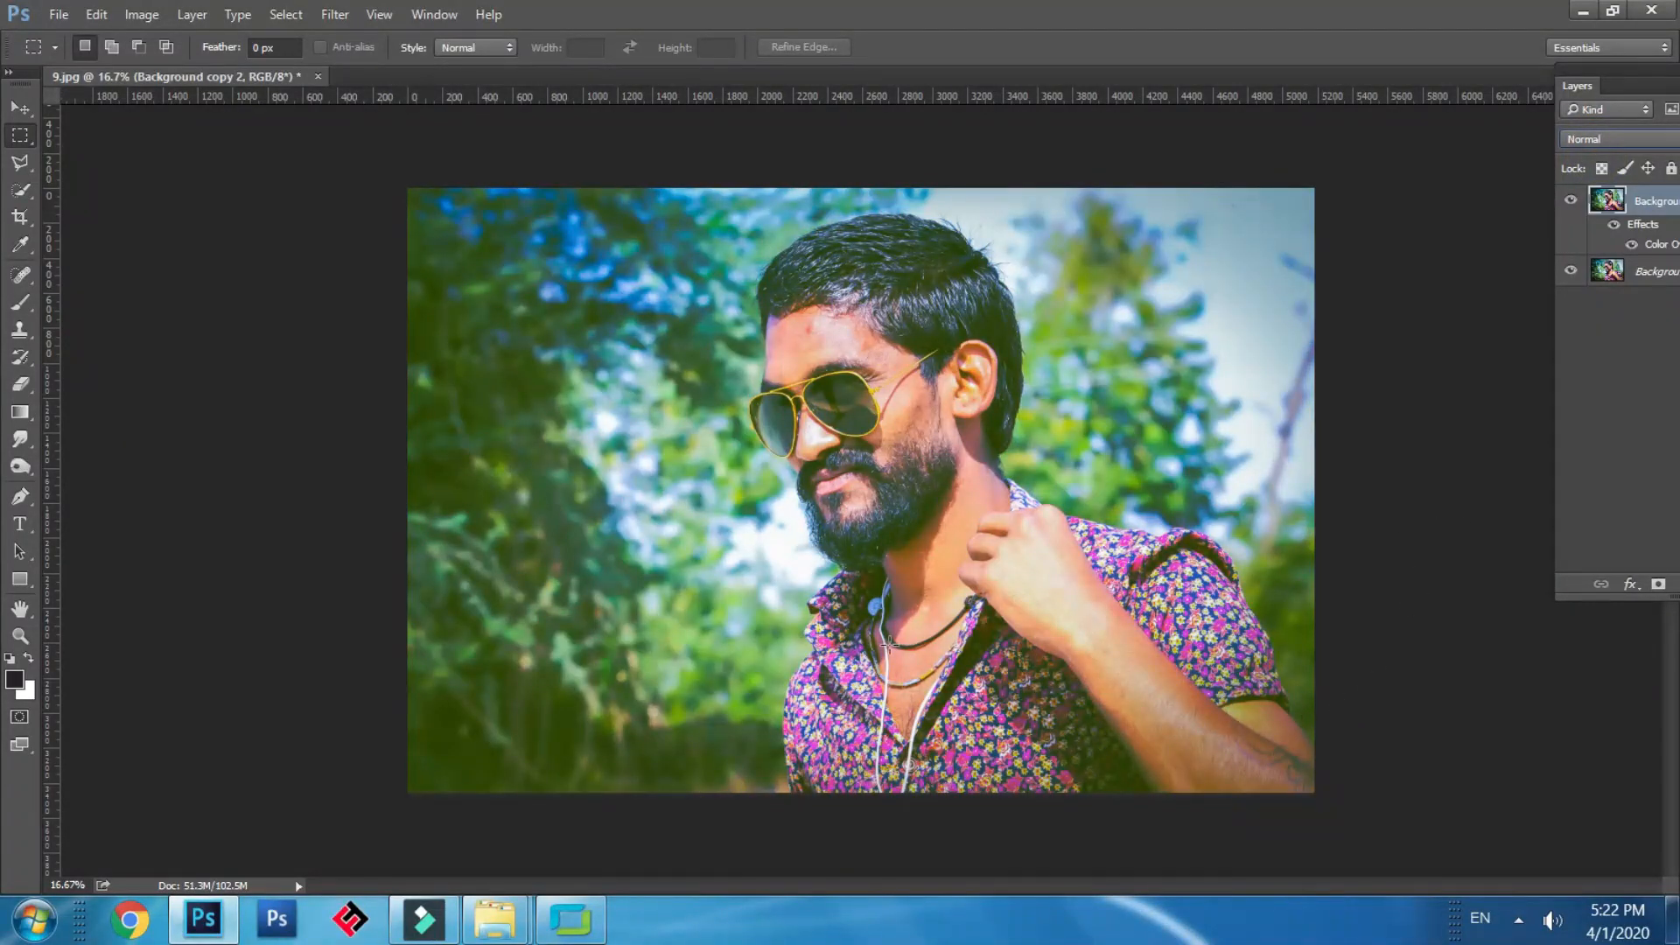
Examine the color effect on the man's face and the background, both up close and across the whole portrait.
key(ctrl+plus)
key(ctrl+plus)
key(ctrl+plus)
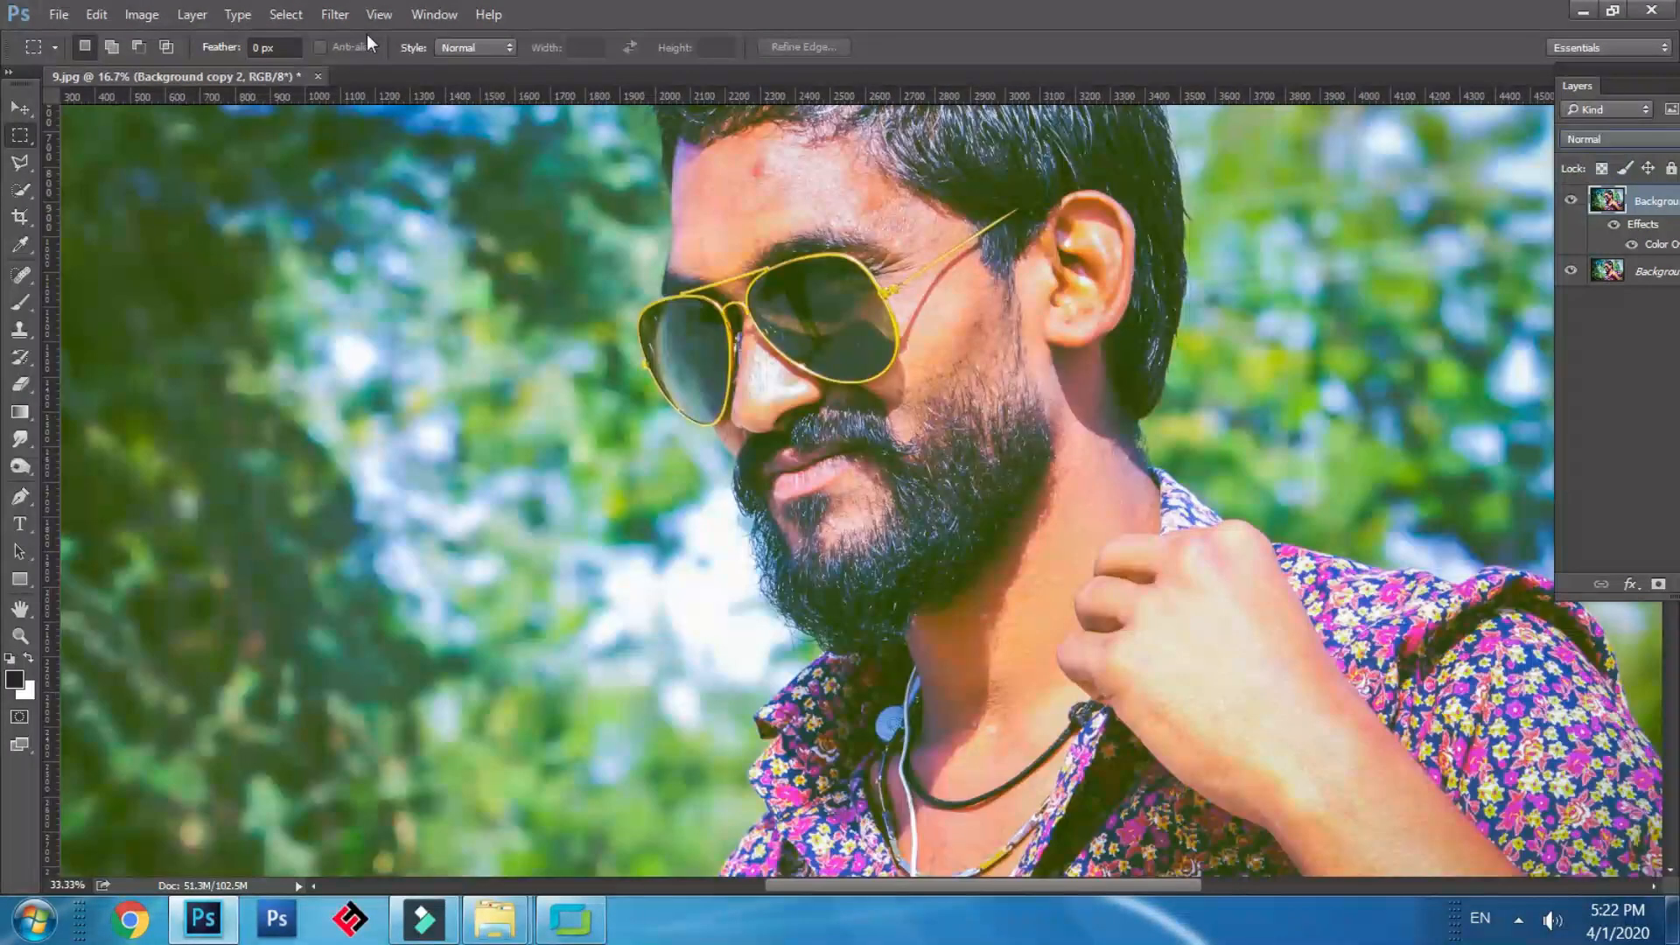
key(ctrl+minus)
key(ctrl+minus)
key(ctrl+minus)
key(ctrl+minus)
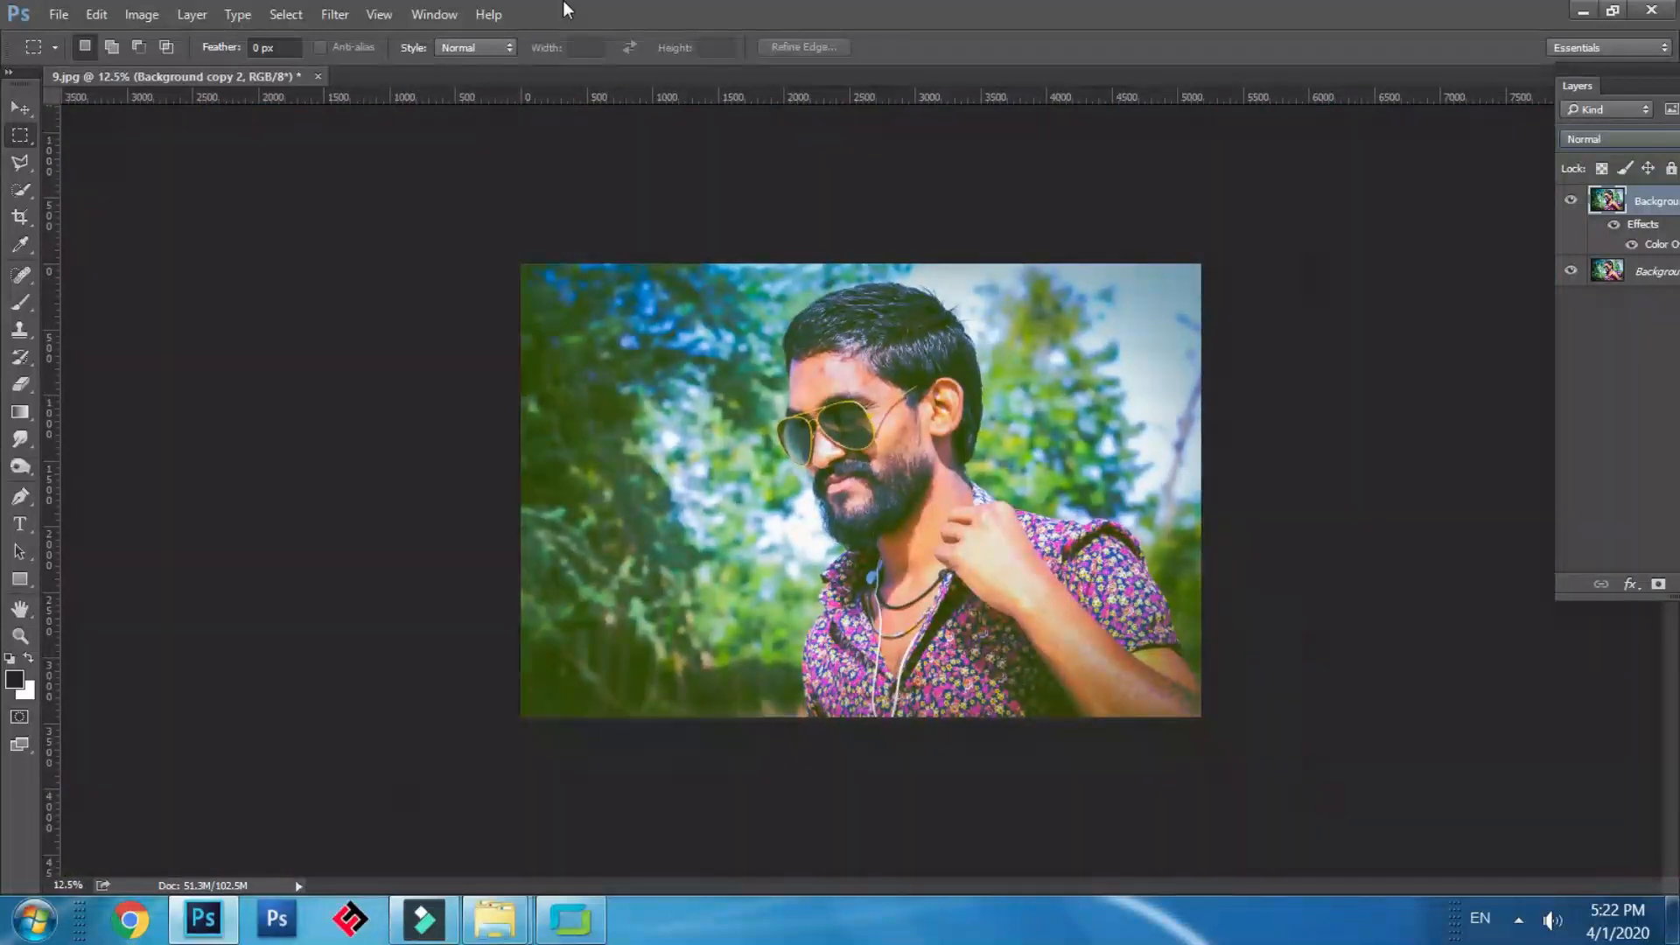
key(ctrl+plus)
Merge the duplicated layer and its Color Overlay with the Background into a single layer.
click(344, 13)
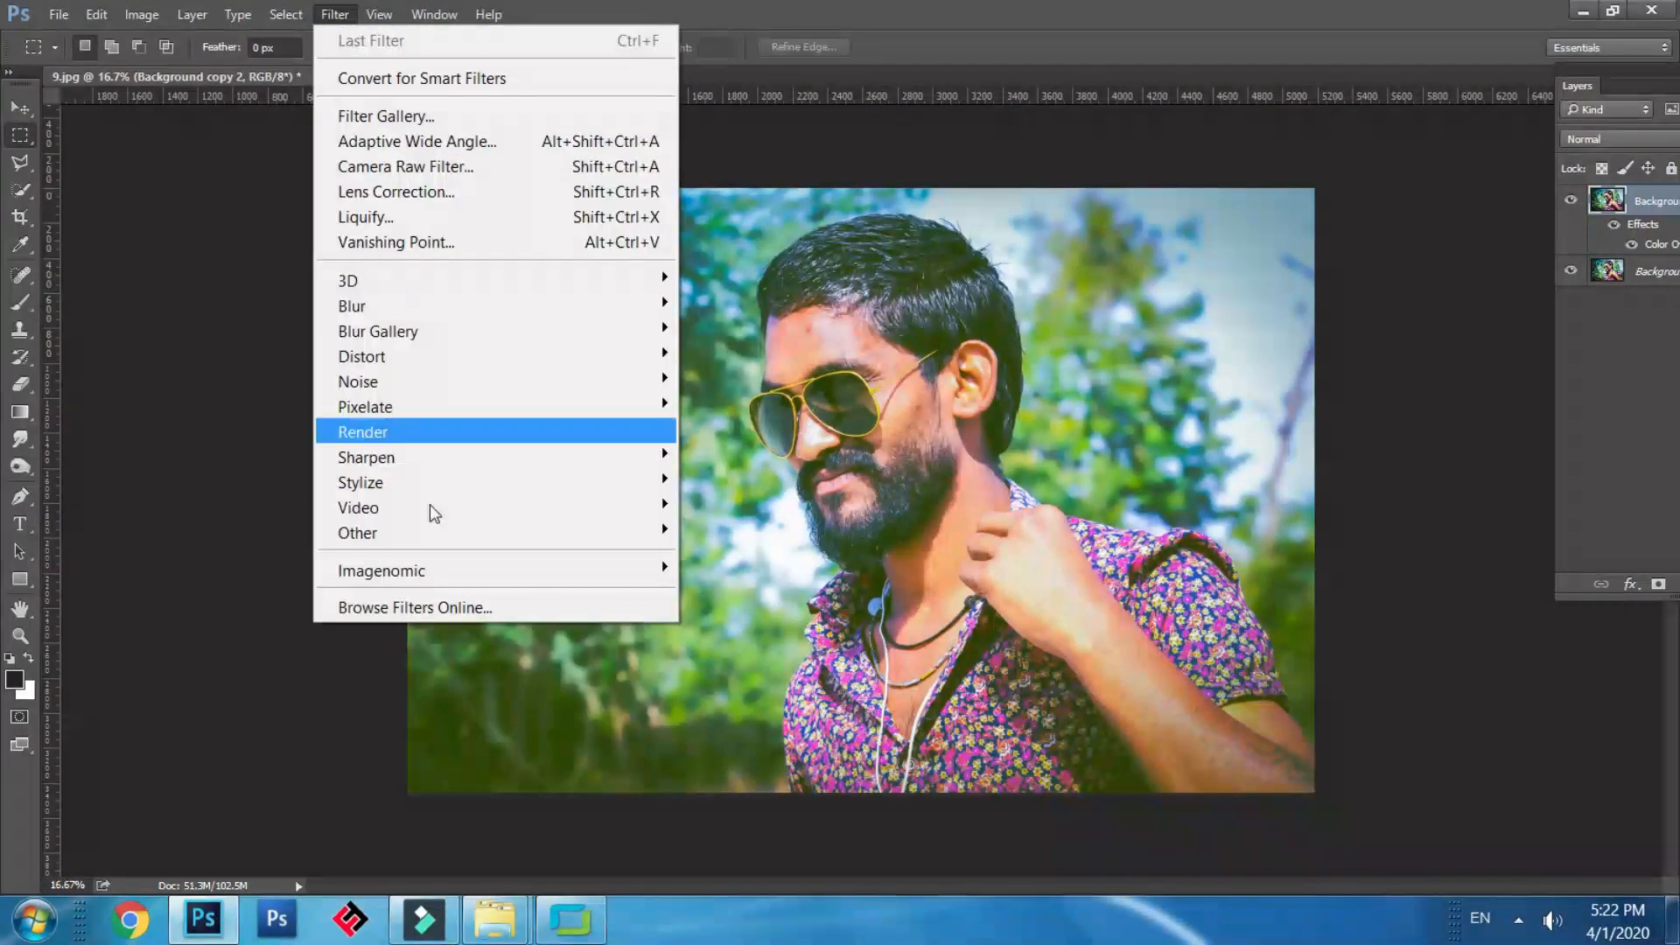
mouse_move(428, 577)
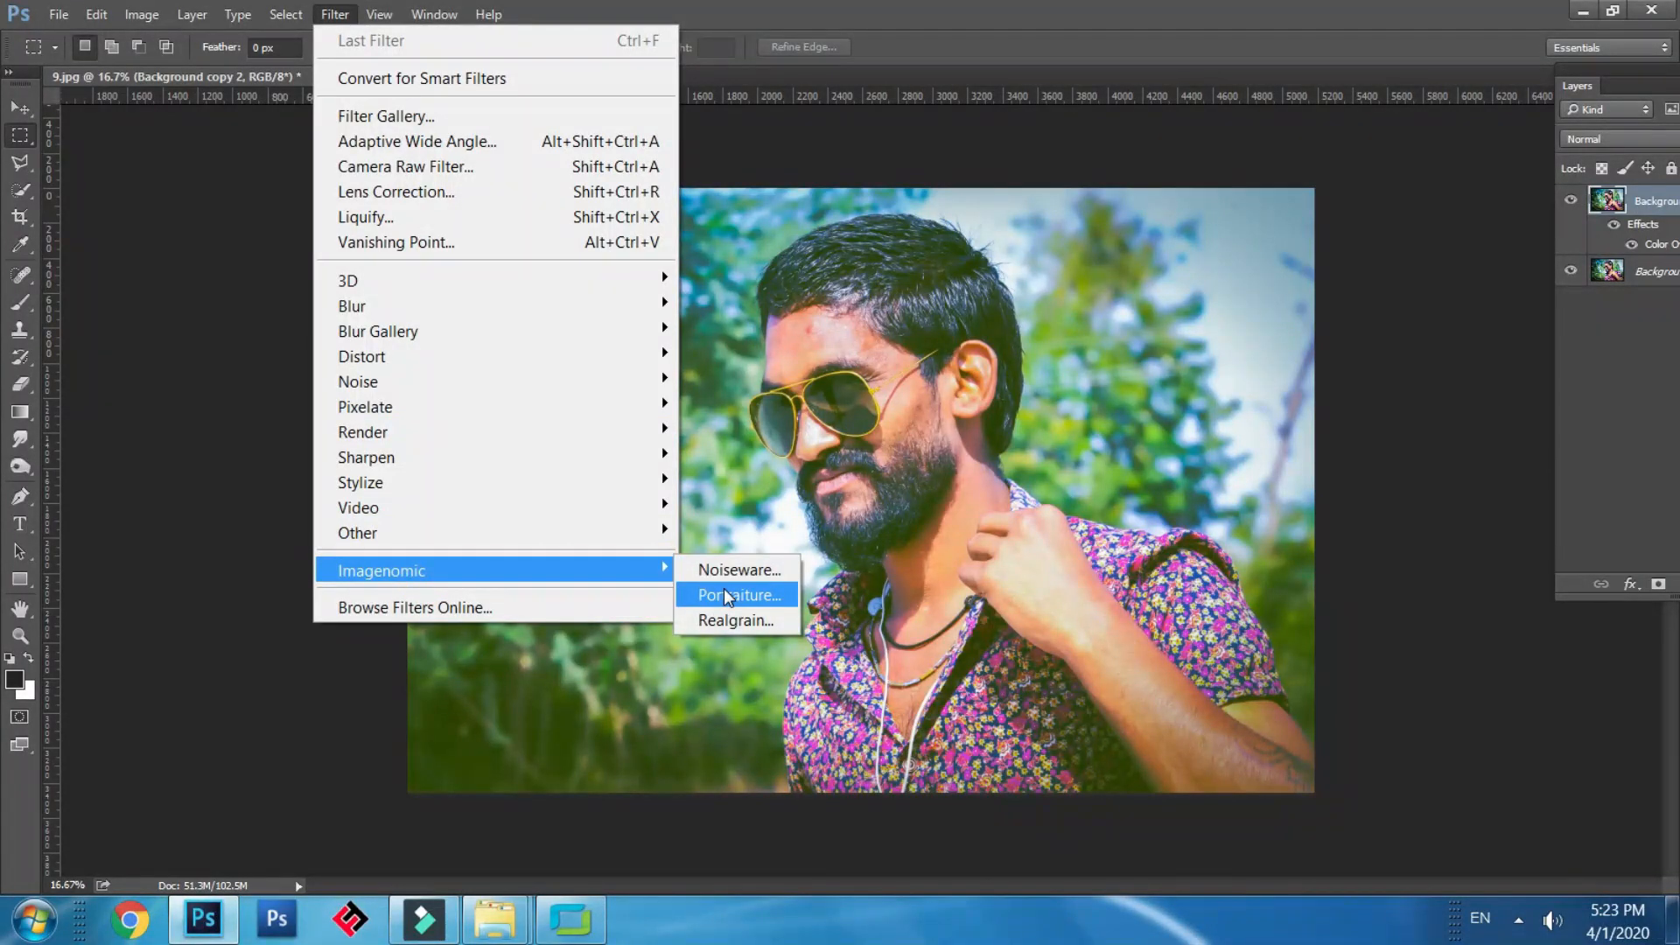
mouse_move(191, 14)
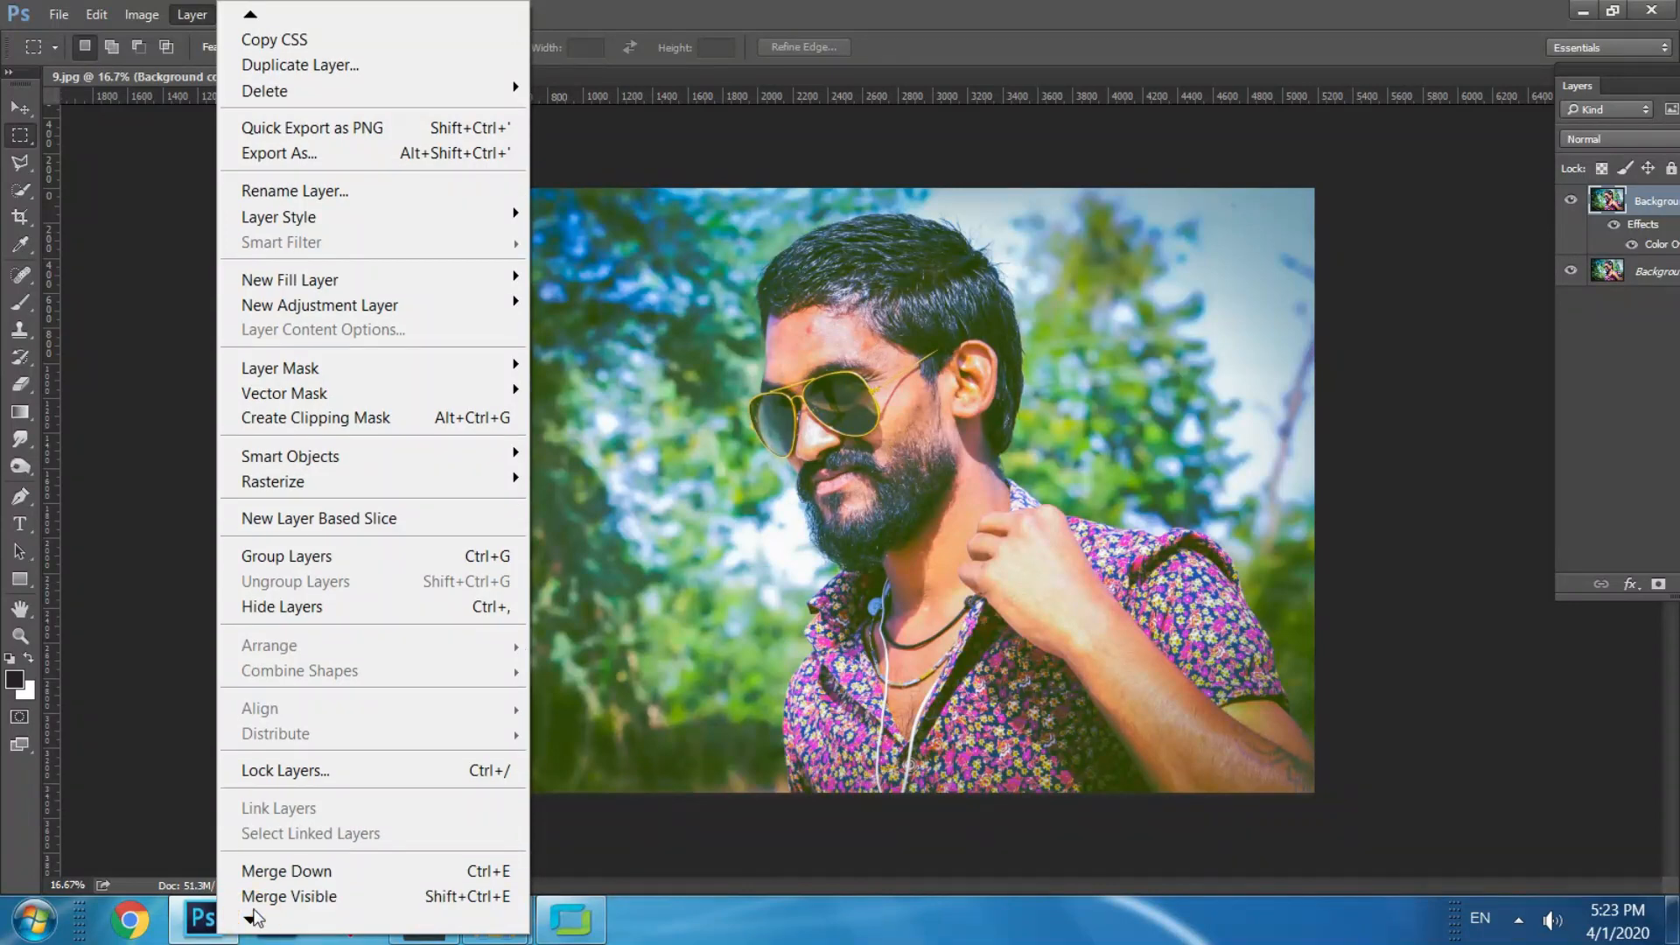
click(257, 901)
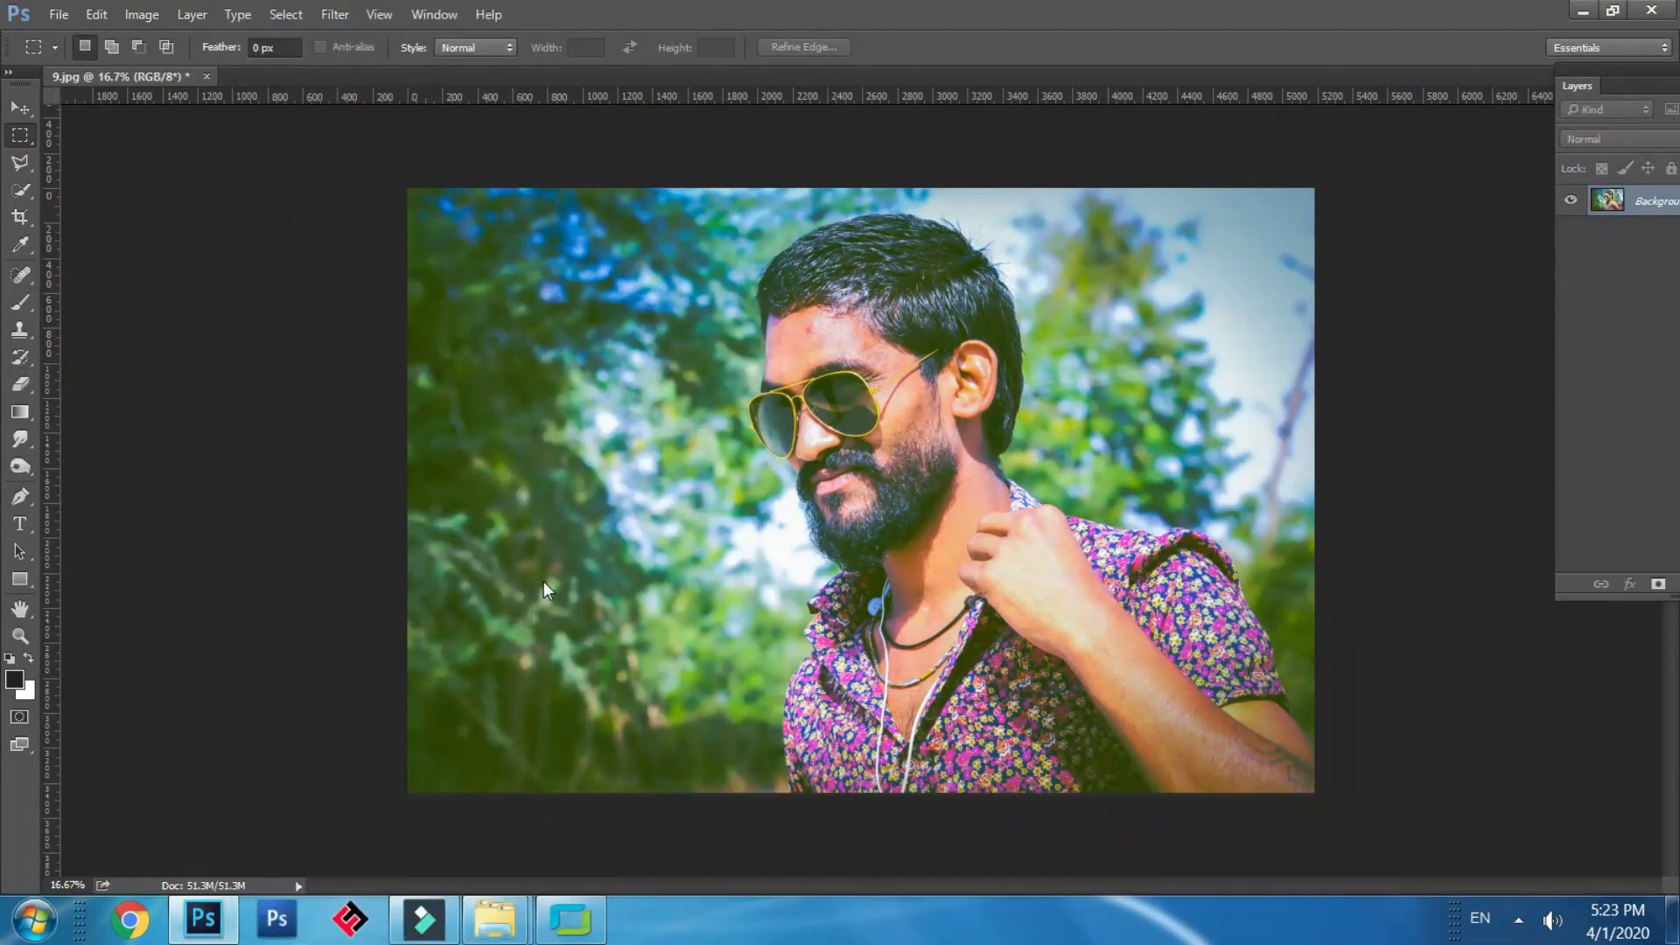
Try to save the merged image as a JPEG named 10, declining to replace the existing 9.jpg.
key(ctrl+shift+s)
click(1061, 803)
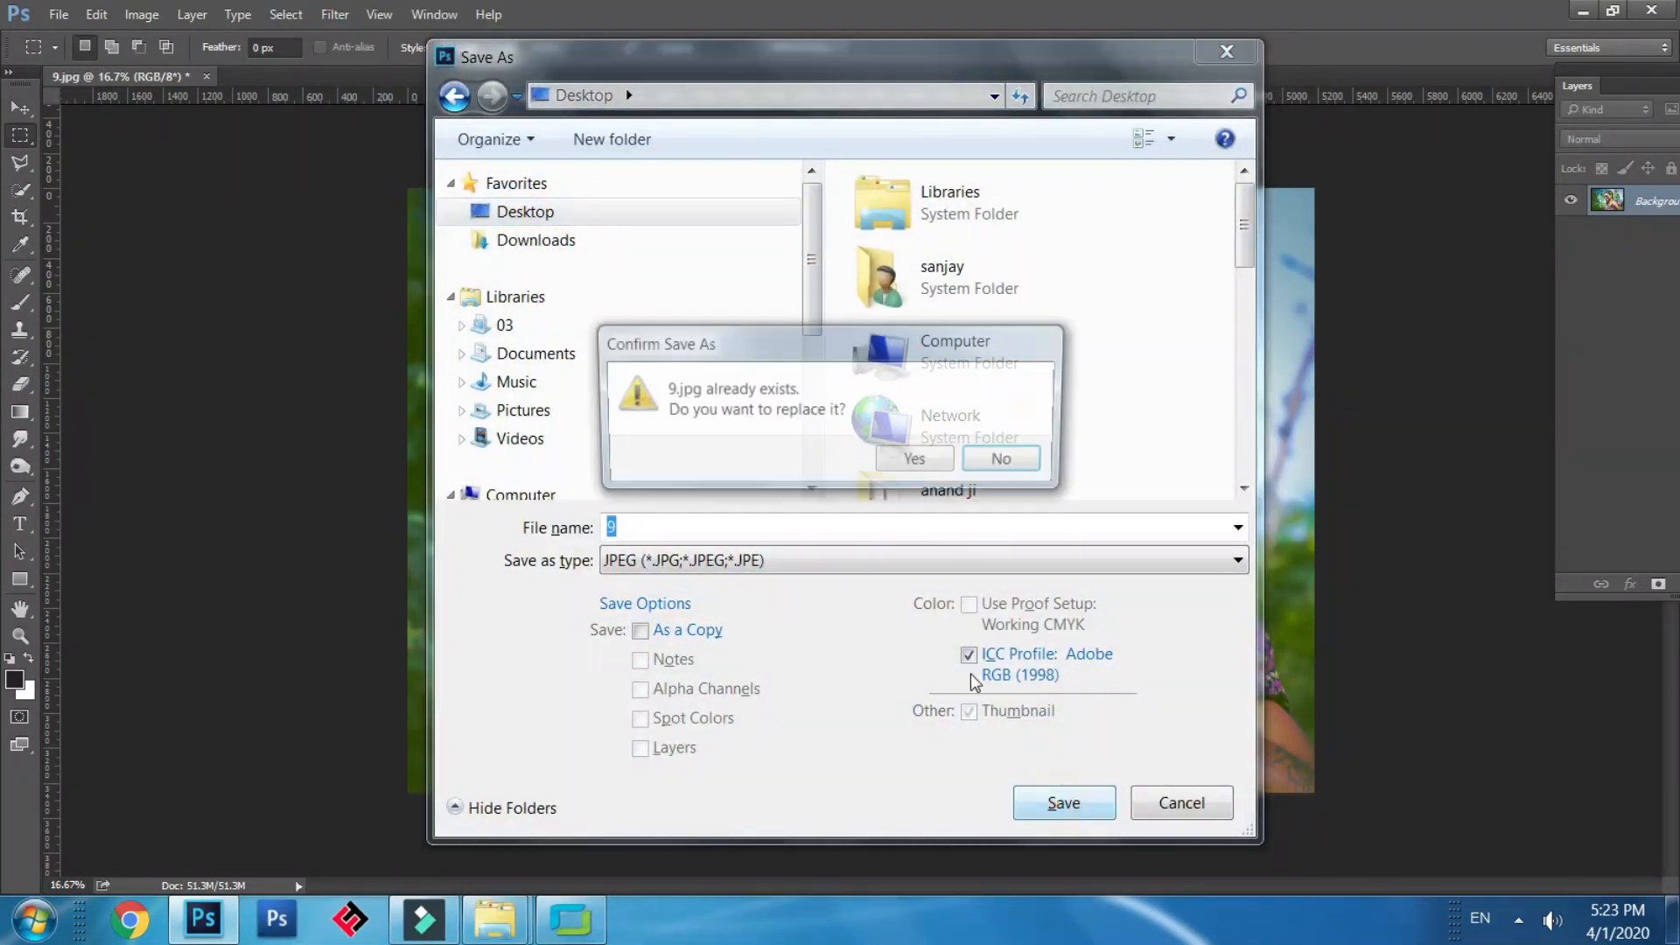
click(676, 528)
click(1018, 458)
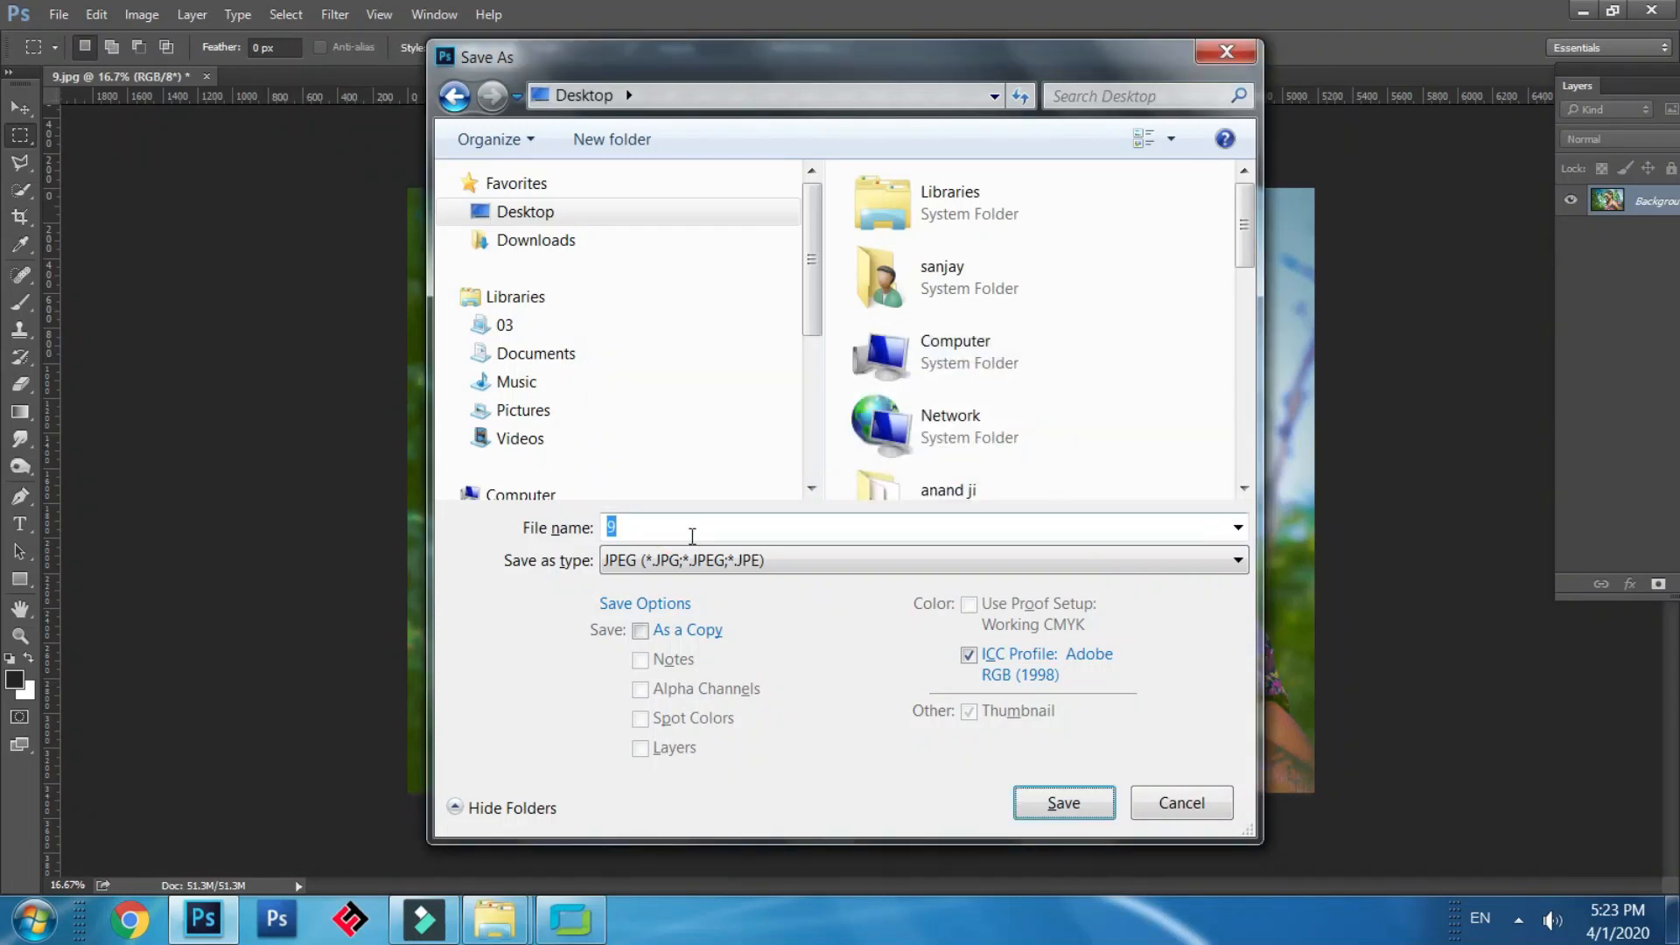
text(10)
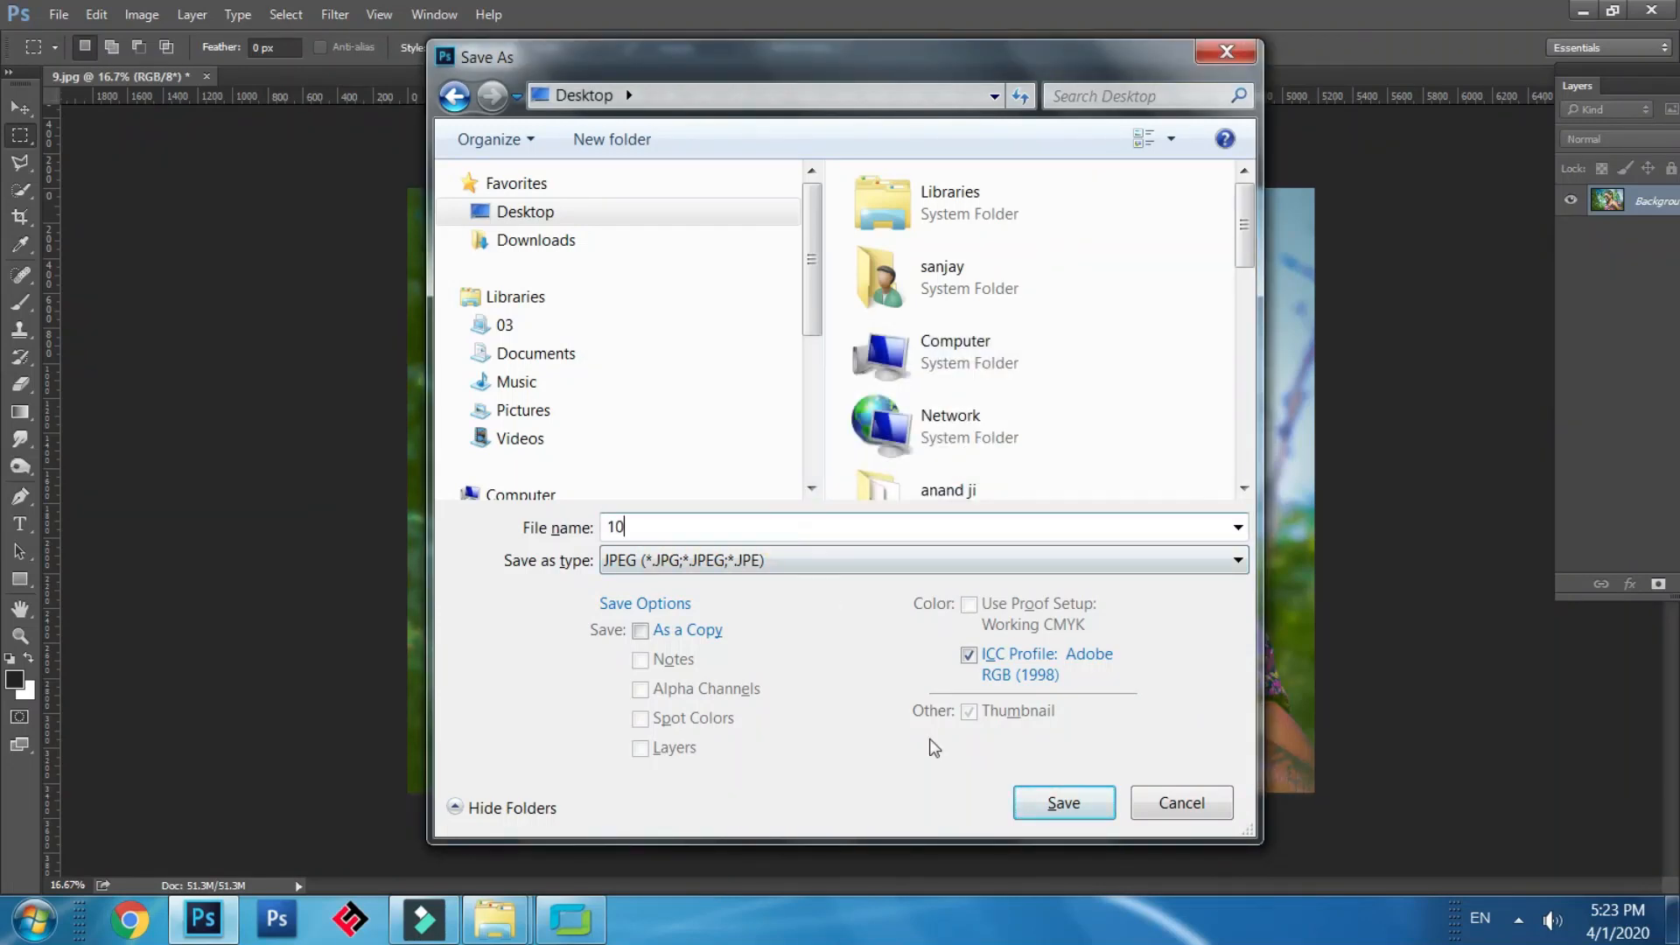
key(Return)
click(980, 248)
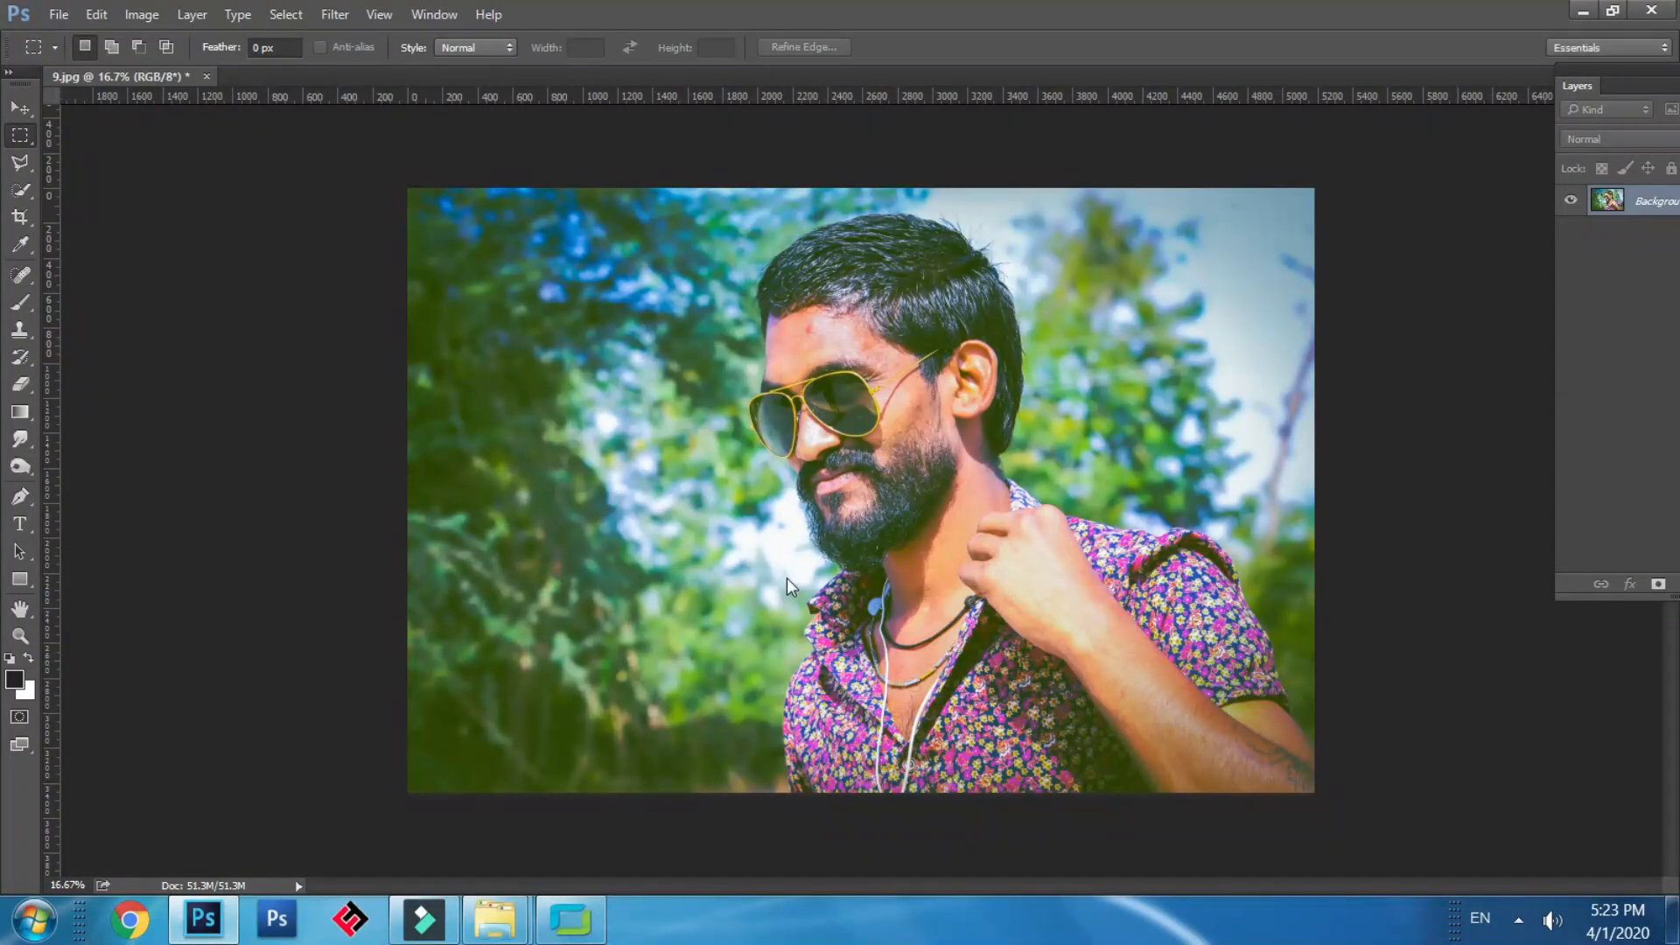
click(875, 364)
Save the merged image to the desktop as a JPEG named 10 with Maximum quality 12 and Baseline ("Standard") format.
key(ctrl+shift+s)
click(568, 219)
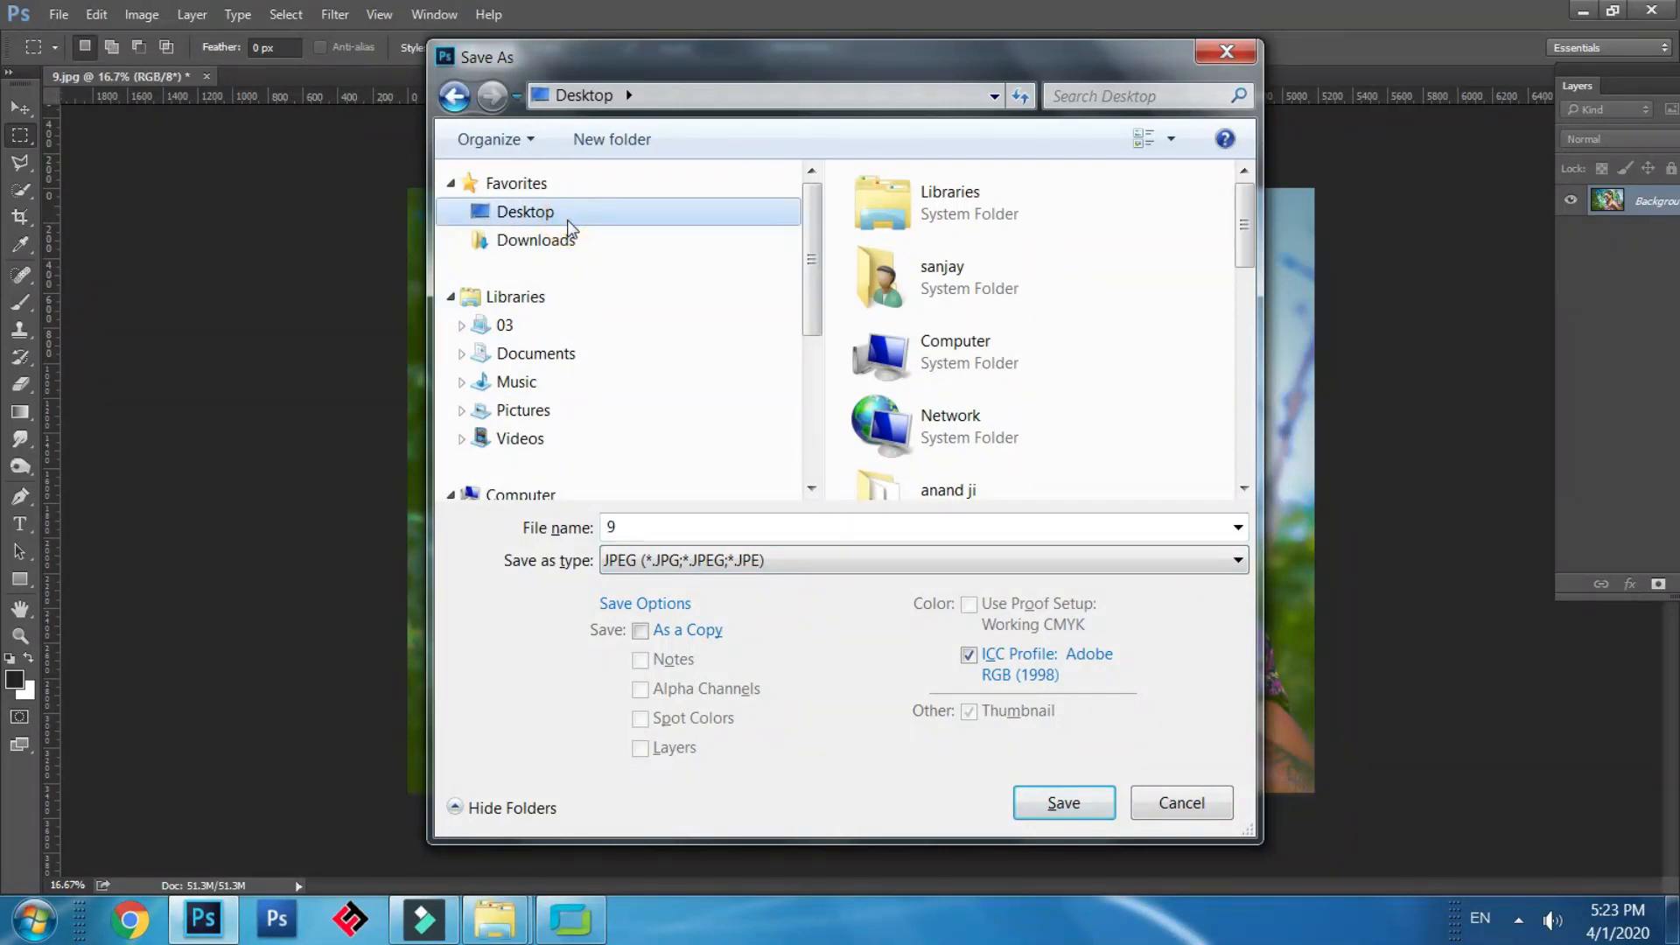
double_click(630, 527)
text(10)
click(1061, 800)
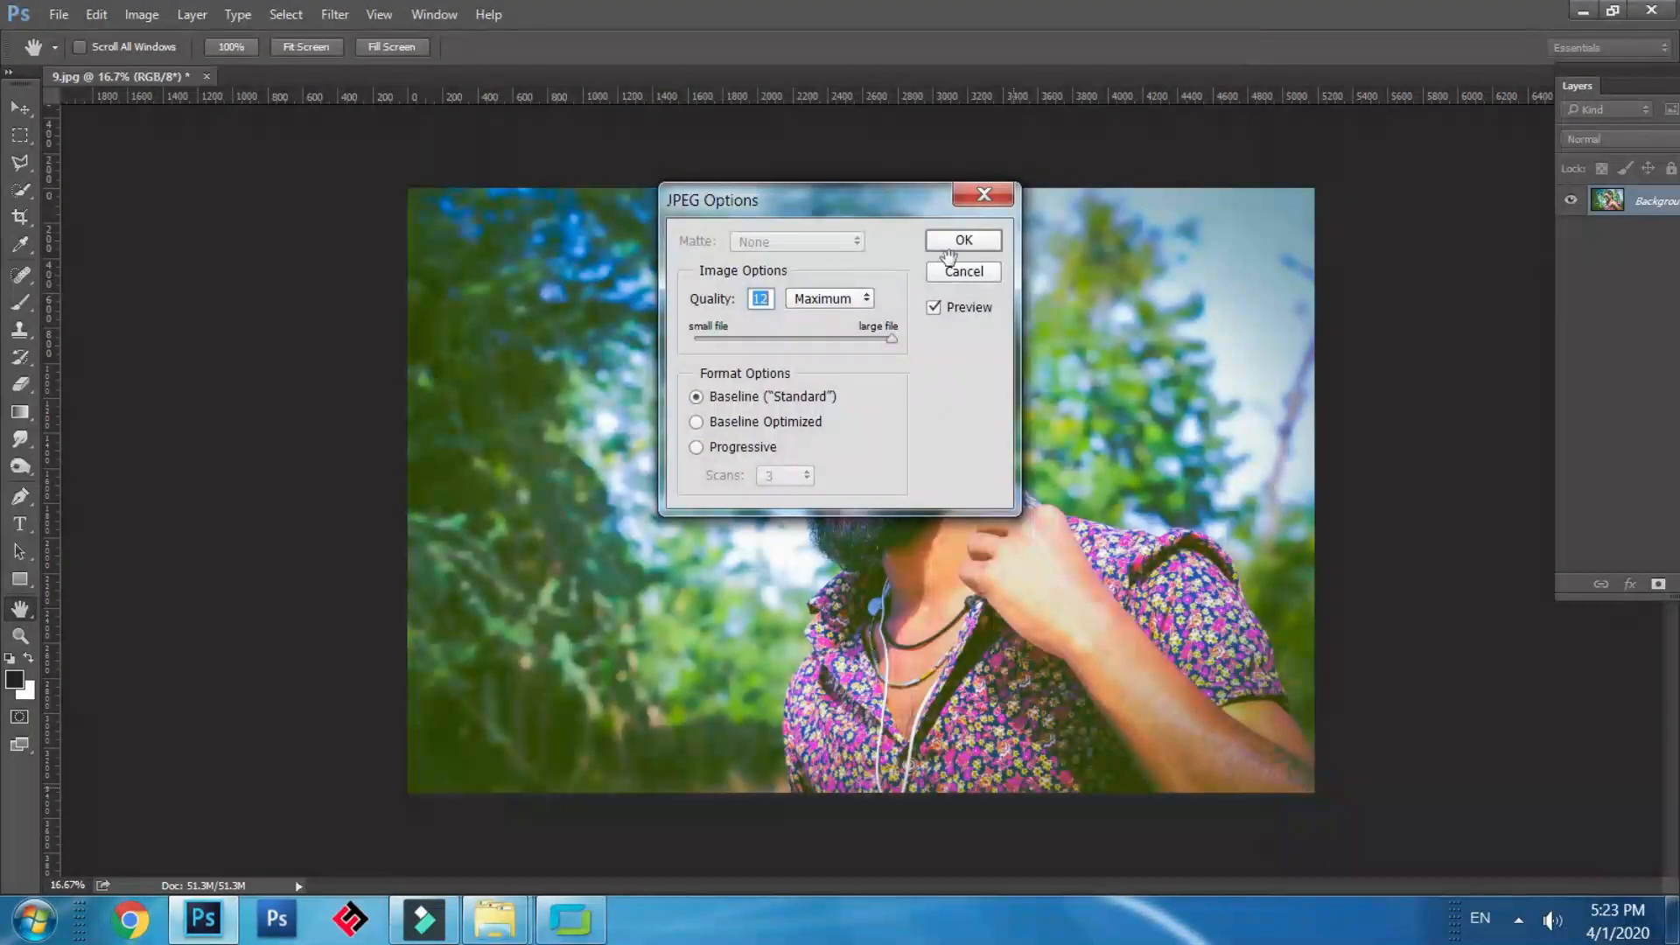
click(949, 253)
Add a dark text line reading "SINEMETIC LOOK" in Gautami Regular 181.84 pt over the photo.
click(19, 523)
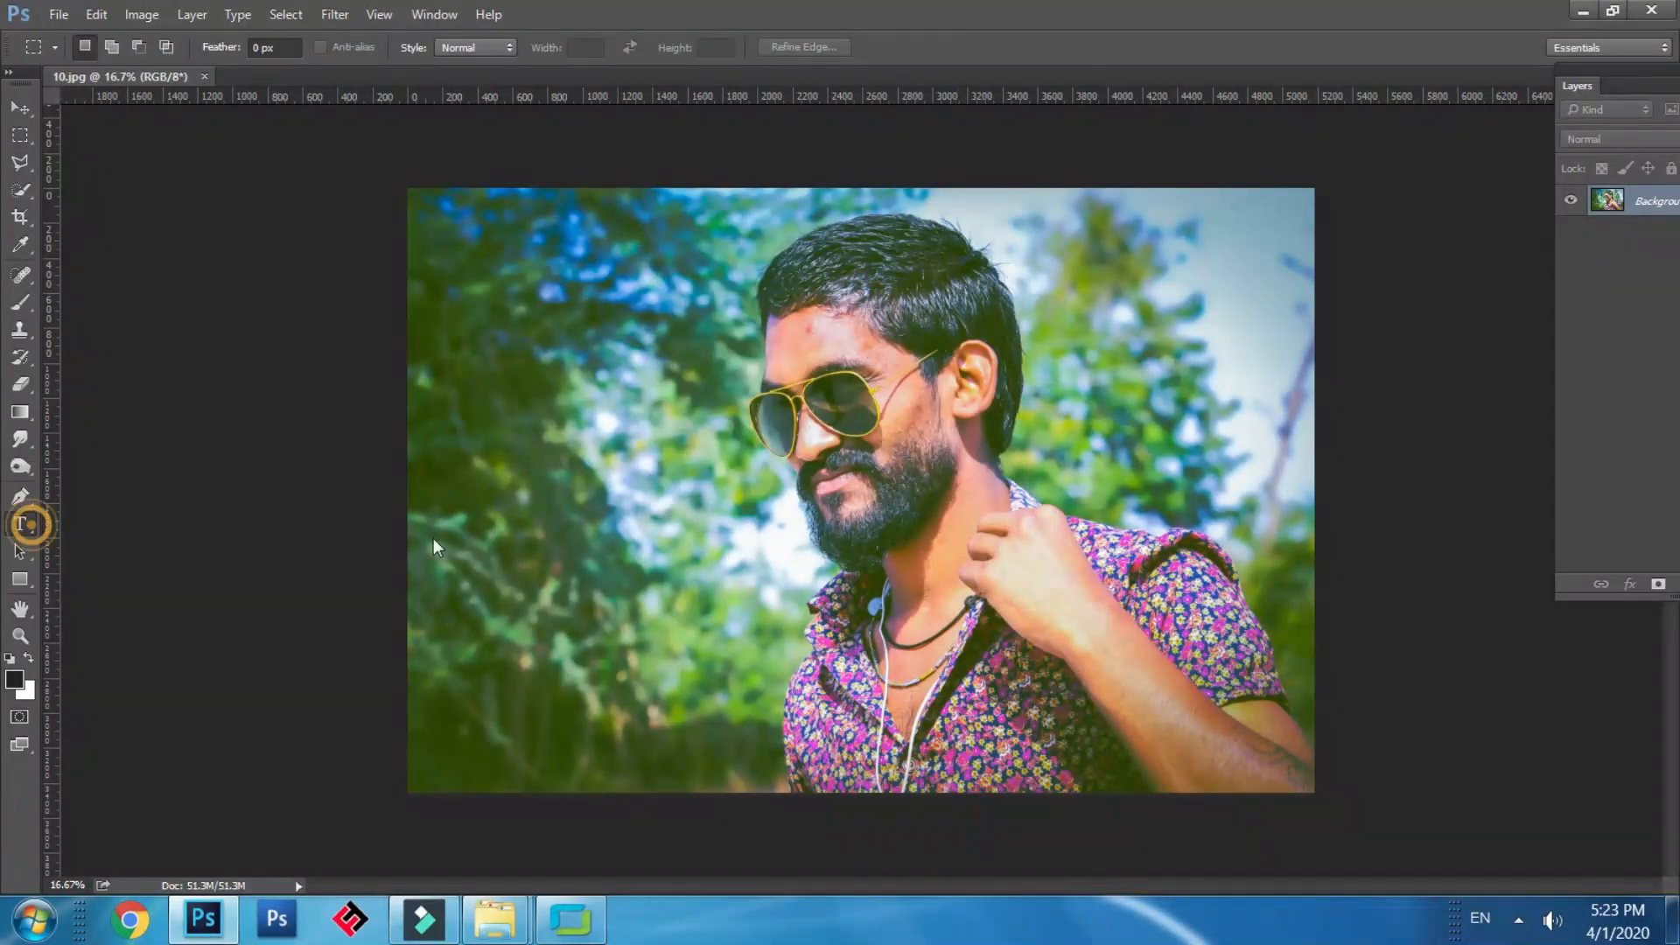
click(514, 473)
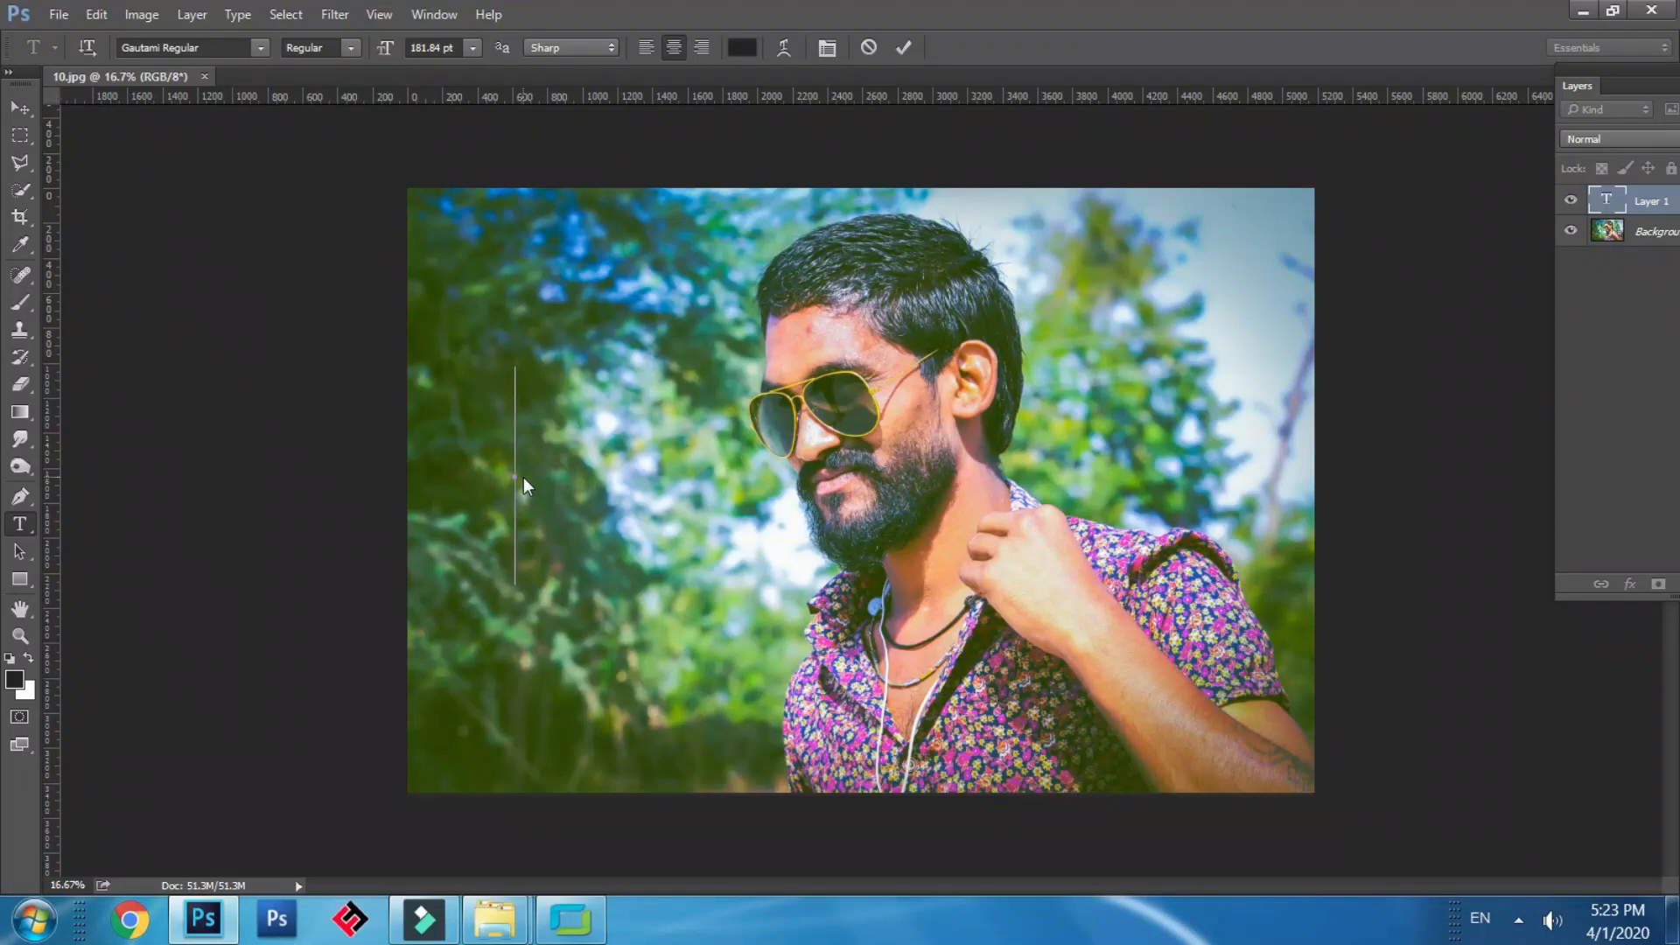
text(Si)
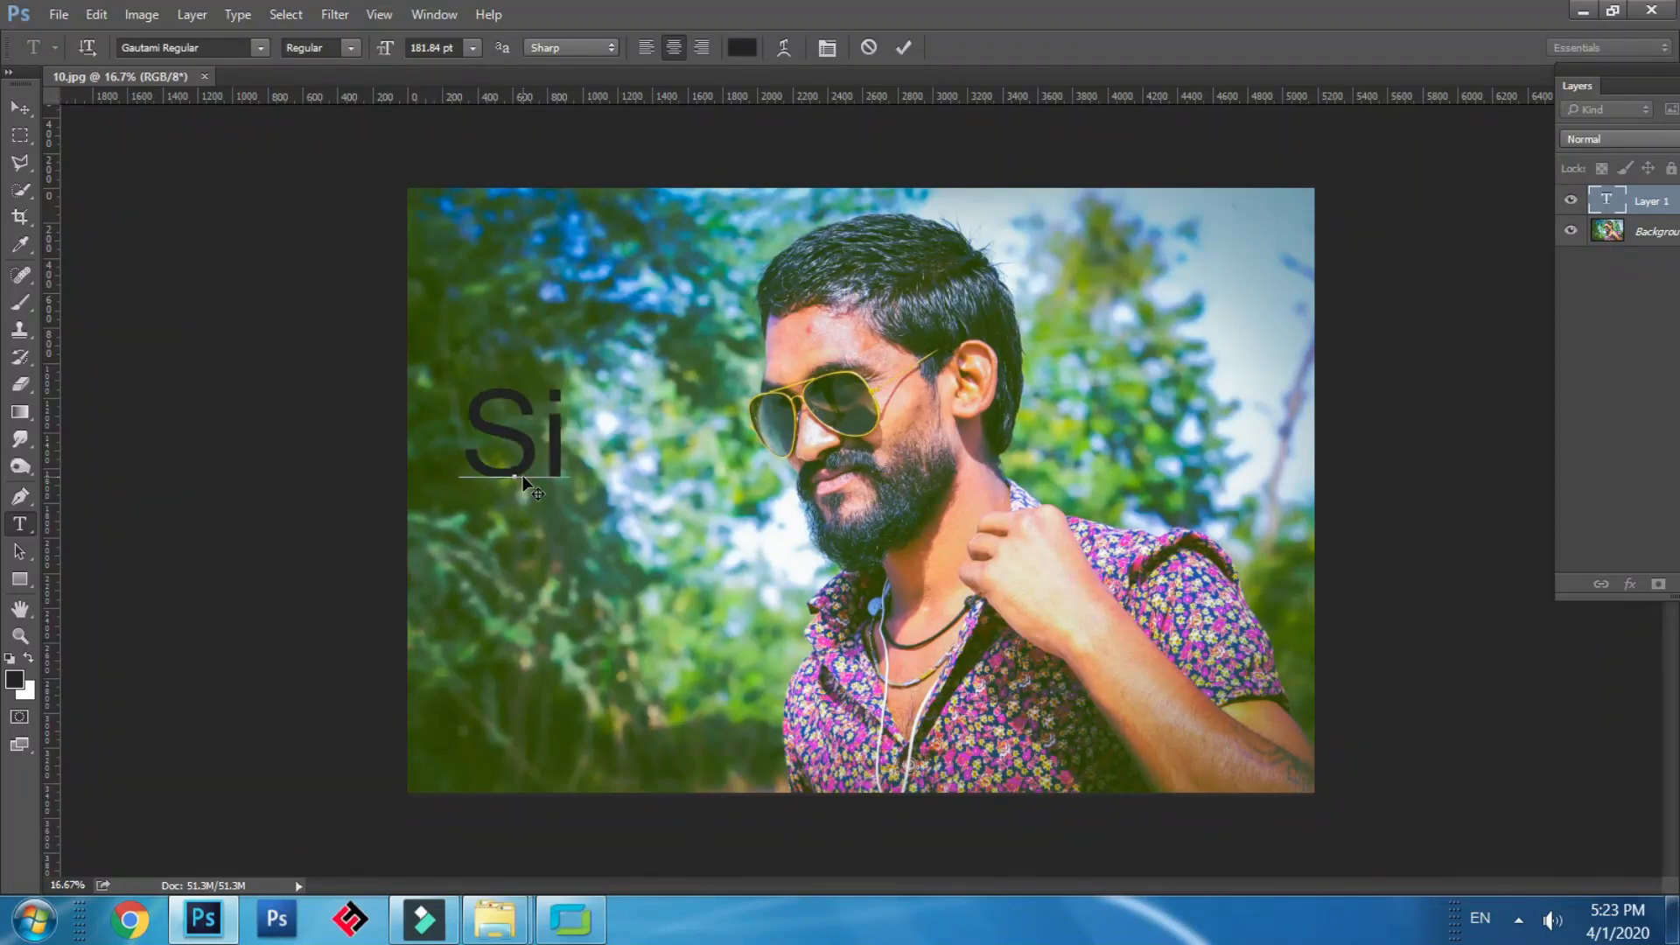
key(BackSpace)
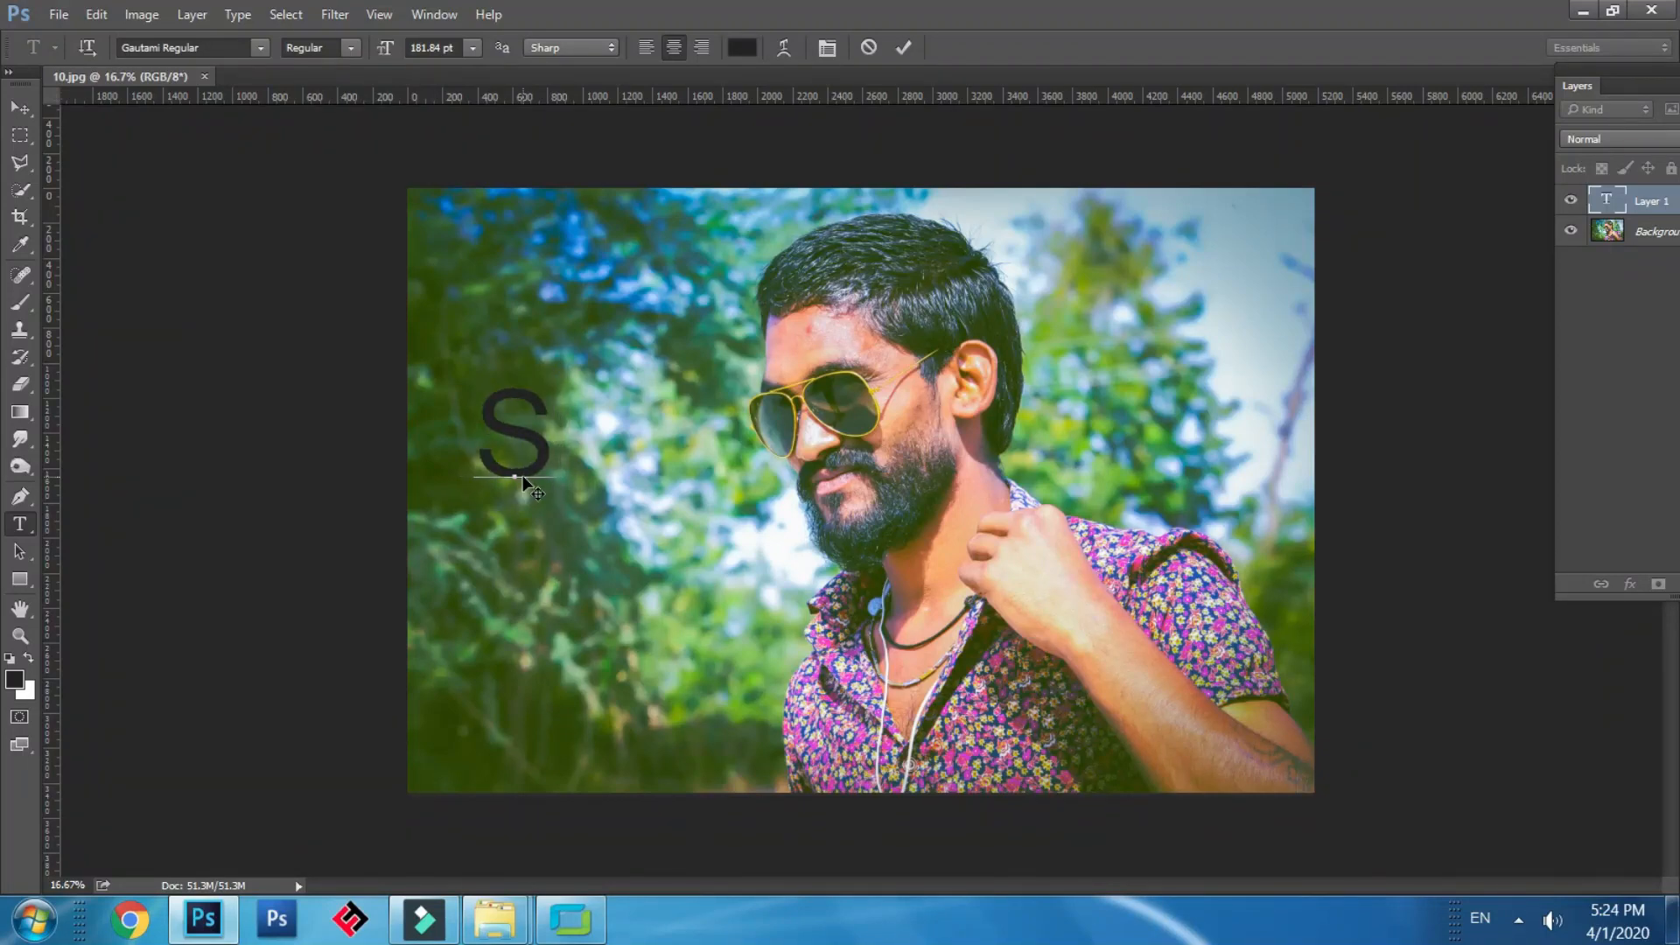
text(INE)
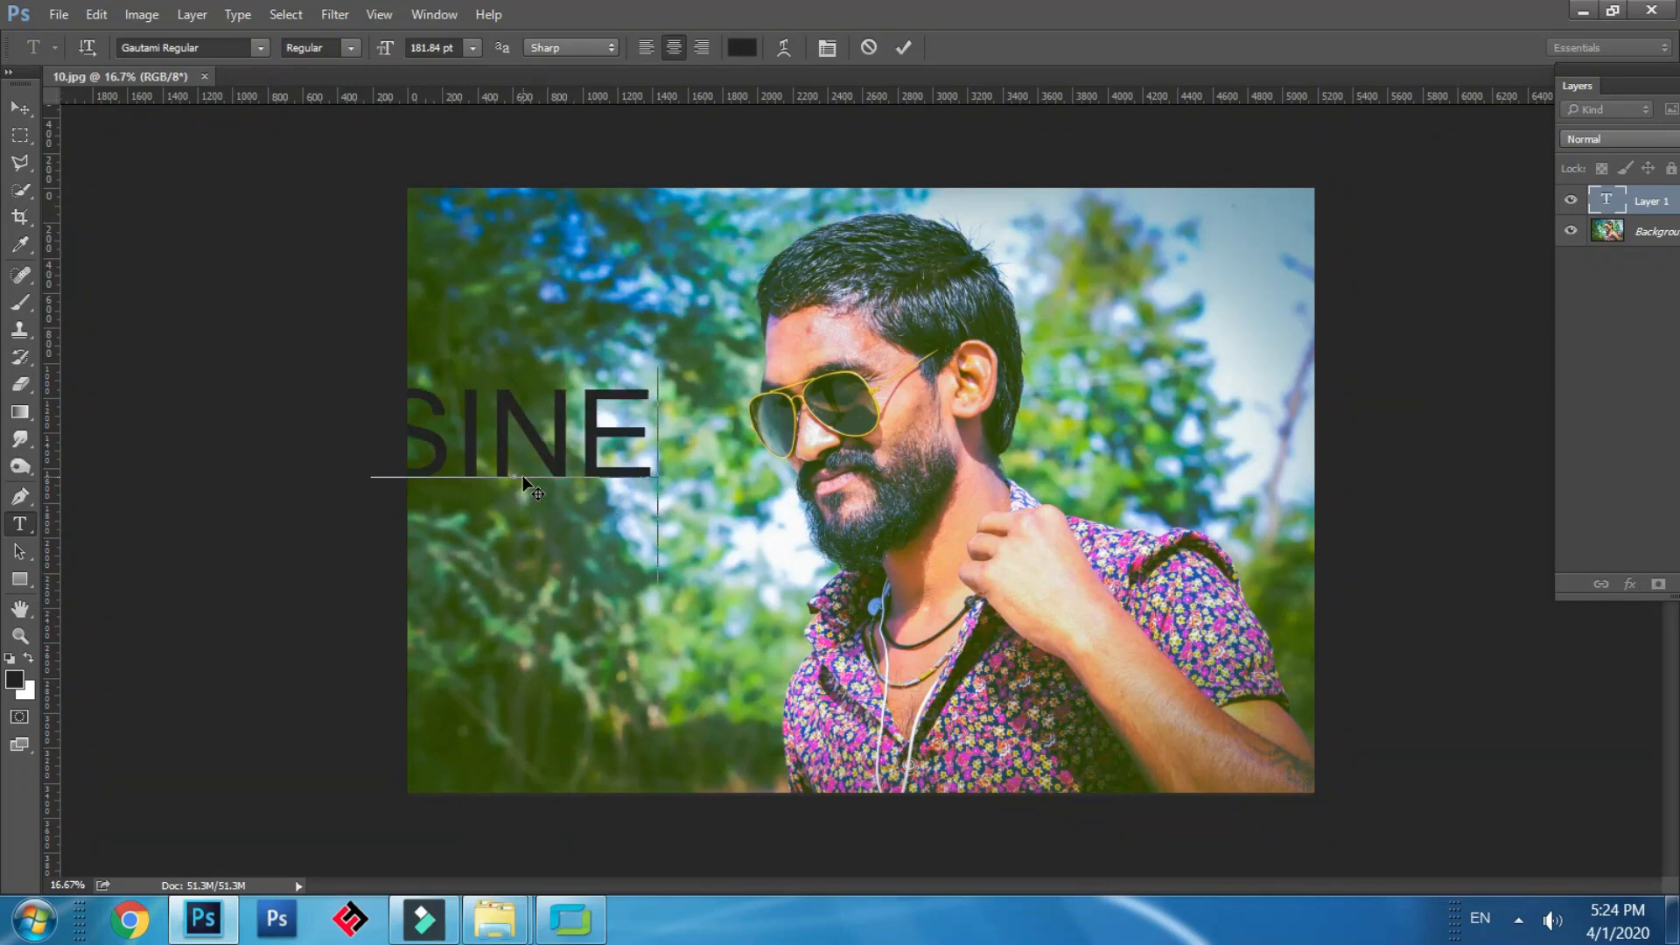
text(ME)
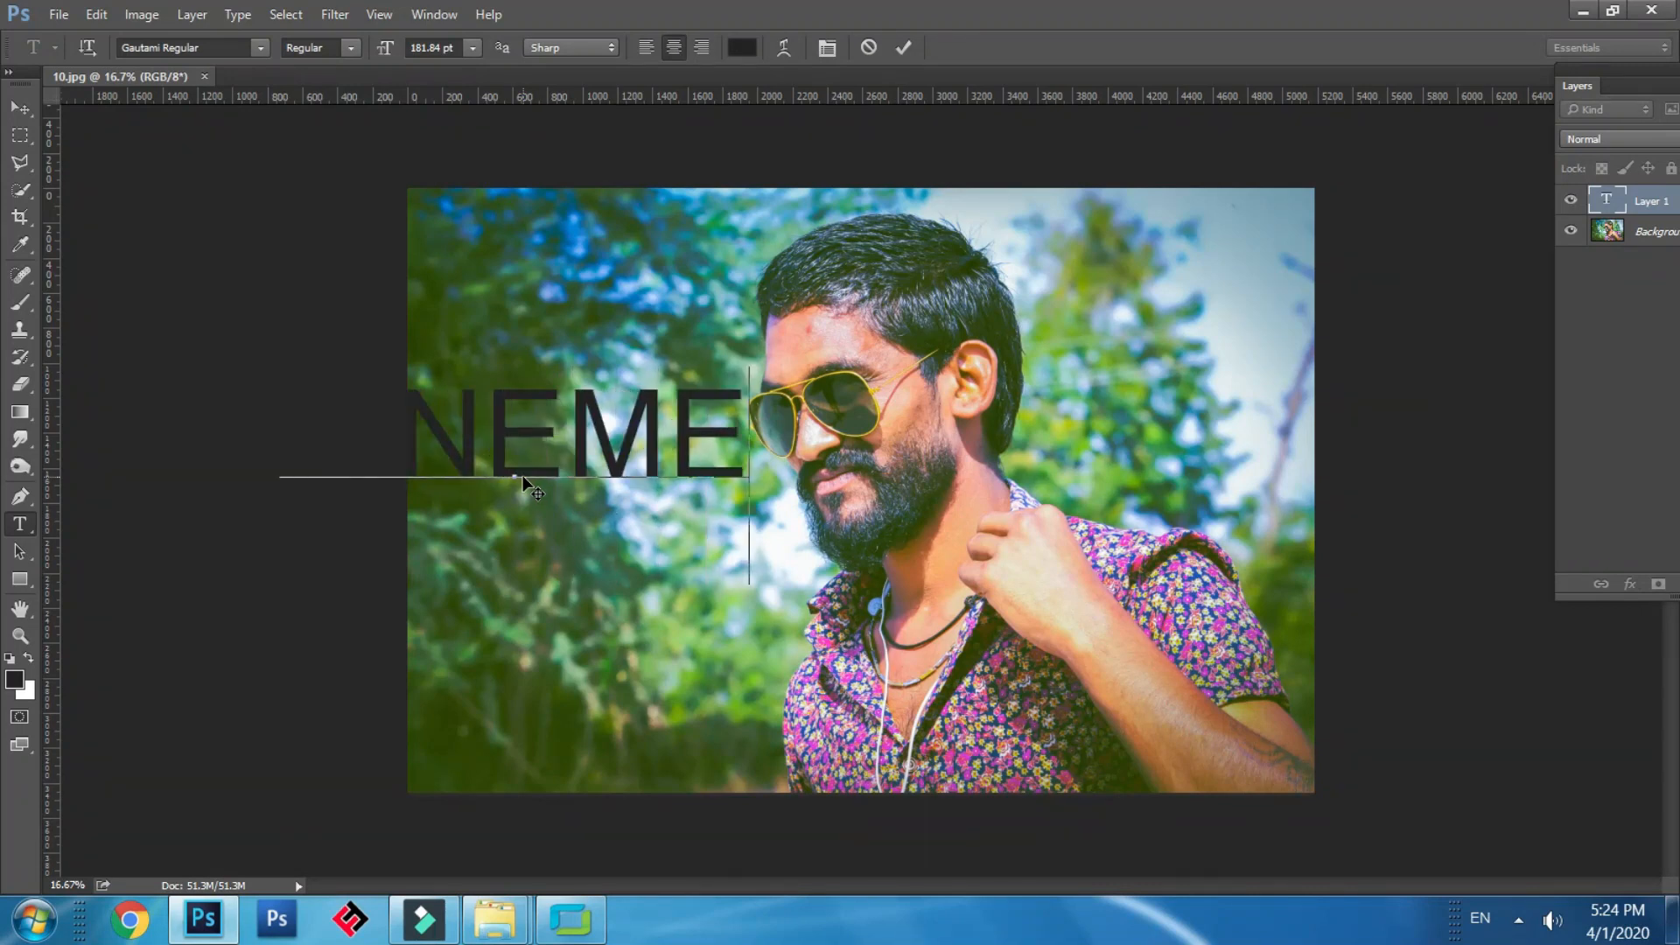
text(TIC)
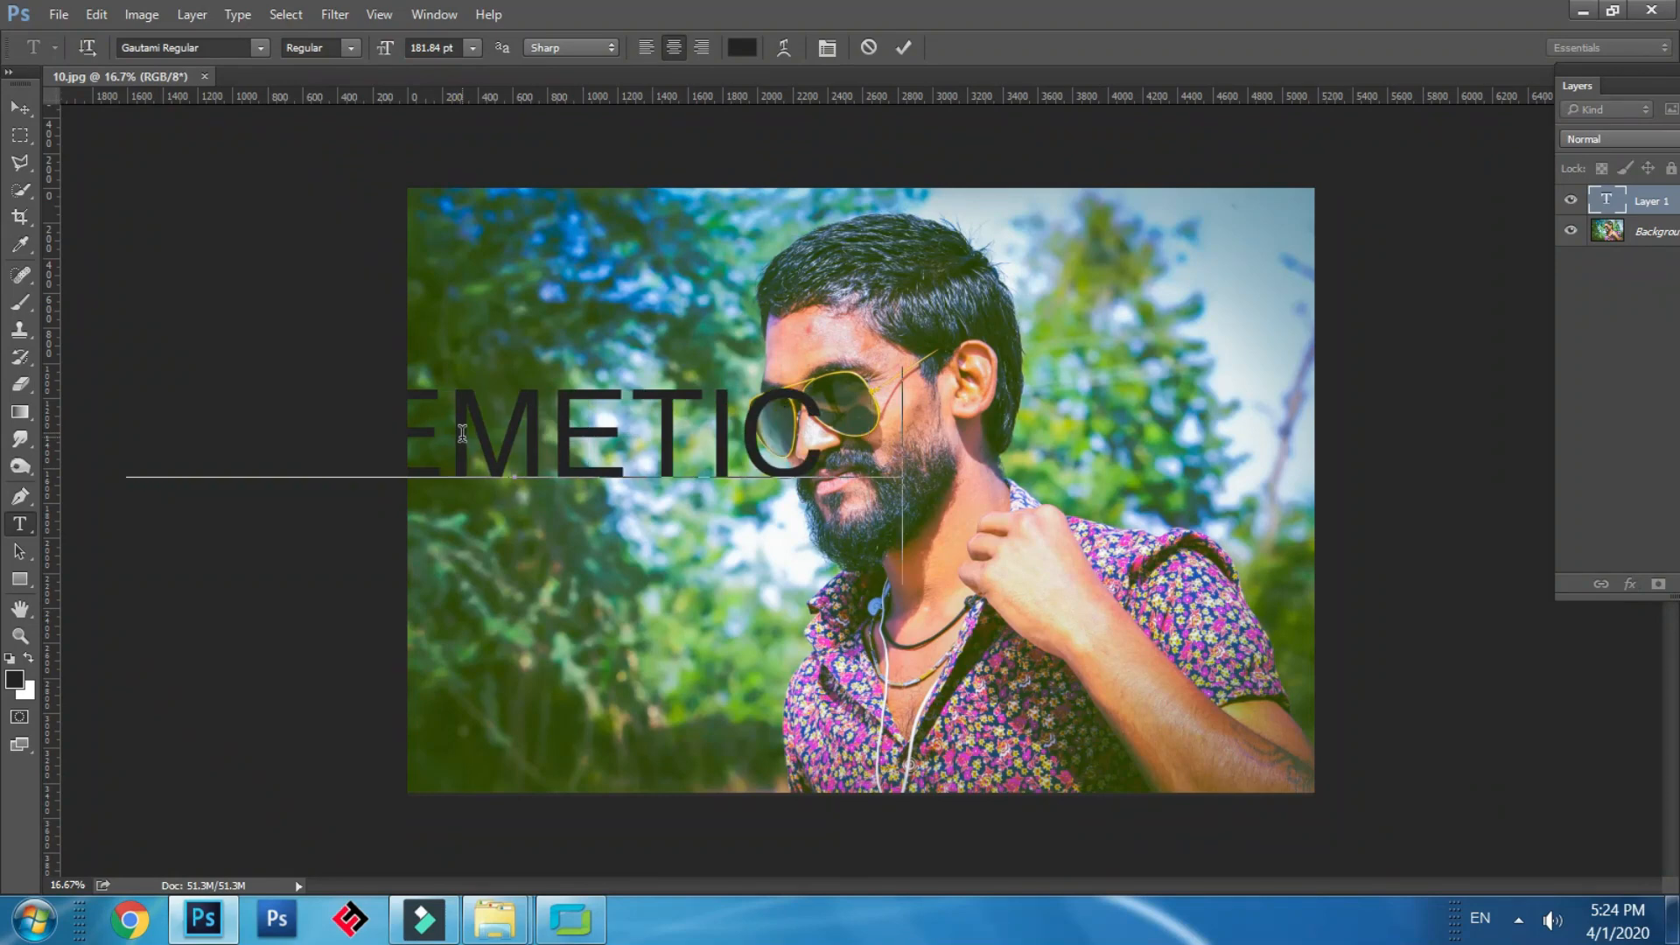
text( LOOK)
click(19, 107)
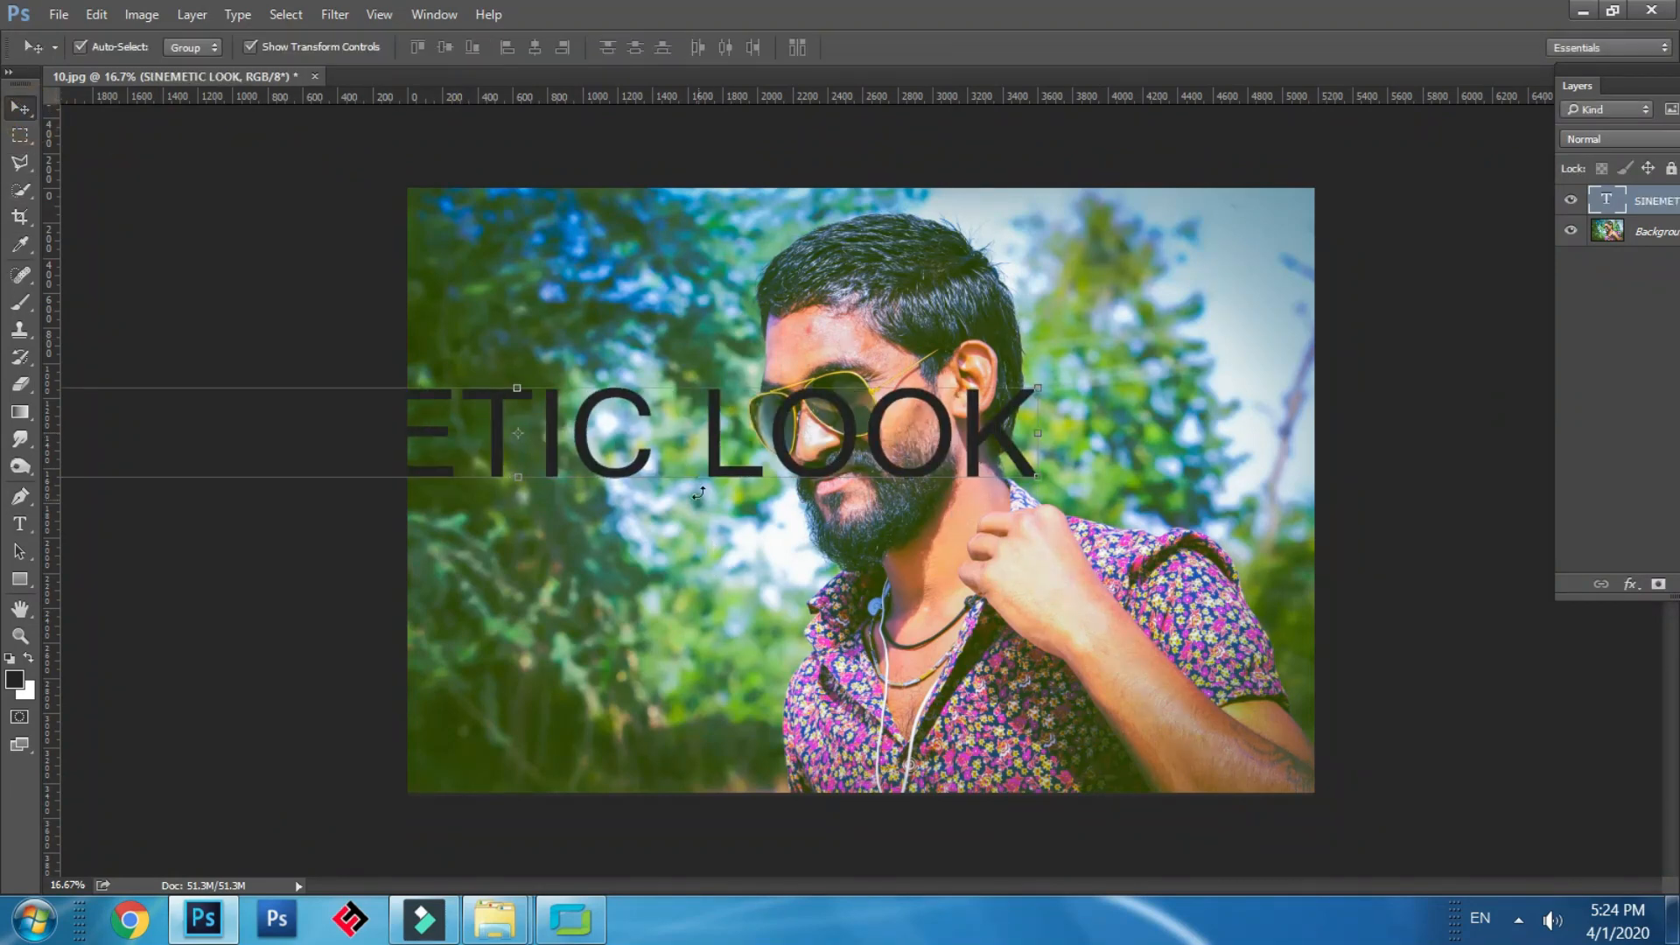
Scale the SINEMETIC LOOK text to about 86.64%, place it across the man's chest, and delete it.
drag(700, 451, 1127, 524)
key(ctrl+t)
drag(1468, 438, 1399, 454)
drag(1153, 546, 1101, 574)
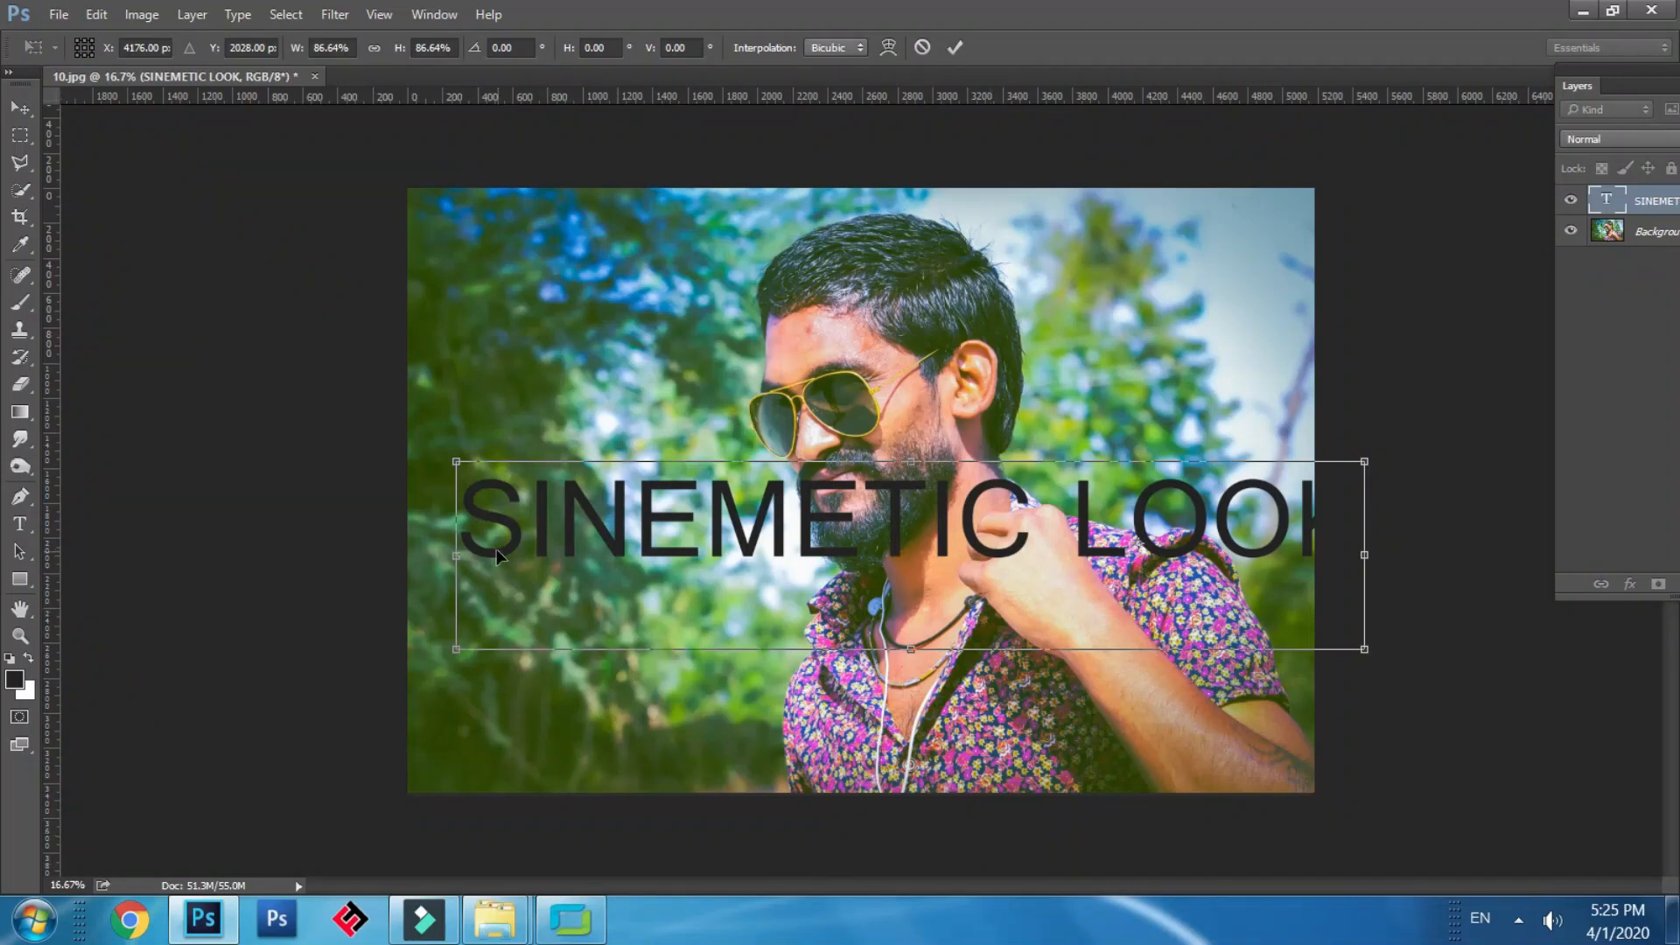
drag(657, 563, 588, 590)
click(20, 107)
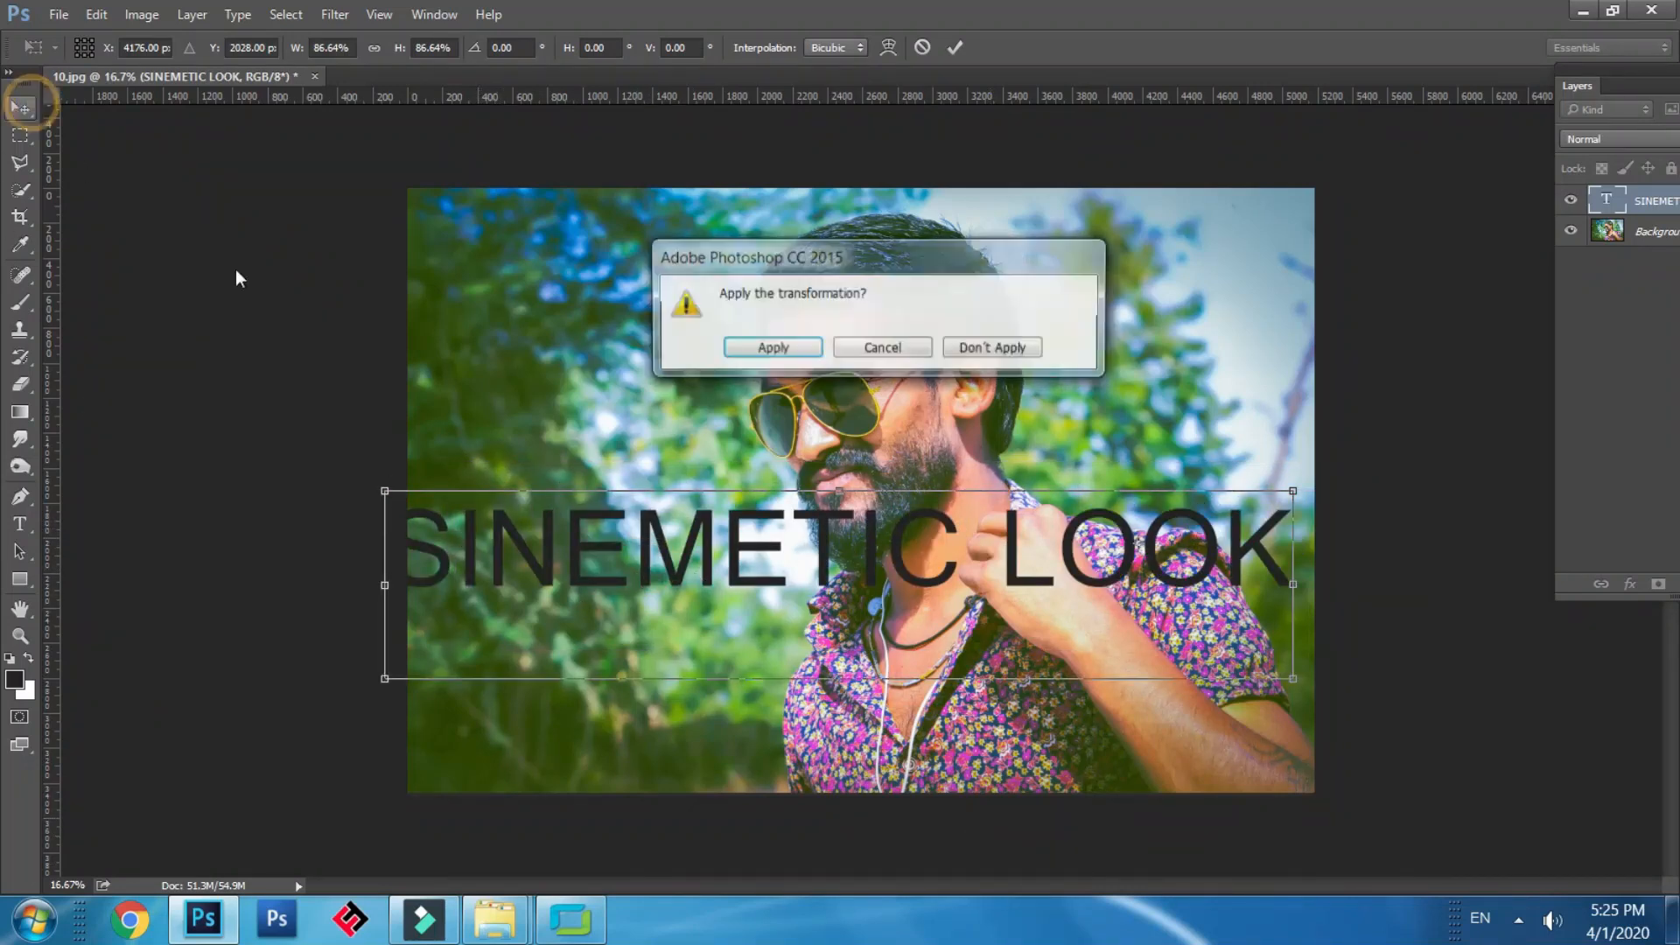
click(882, 347)
key(Return)
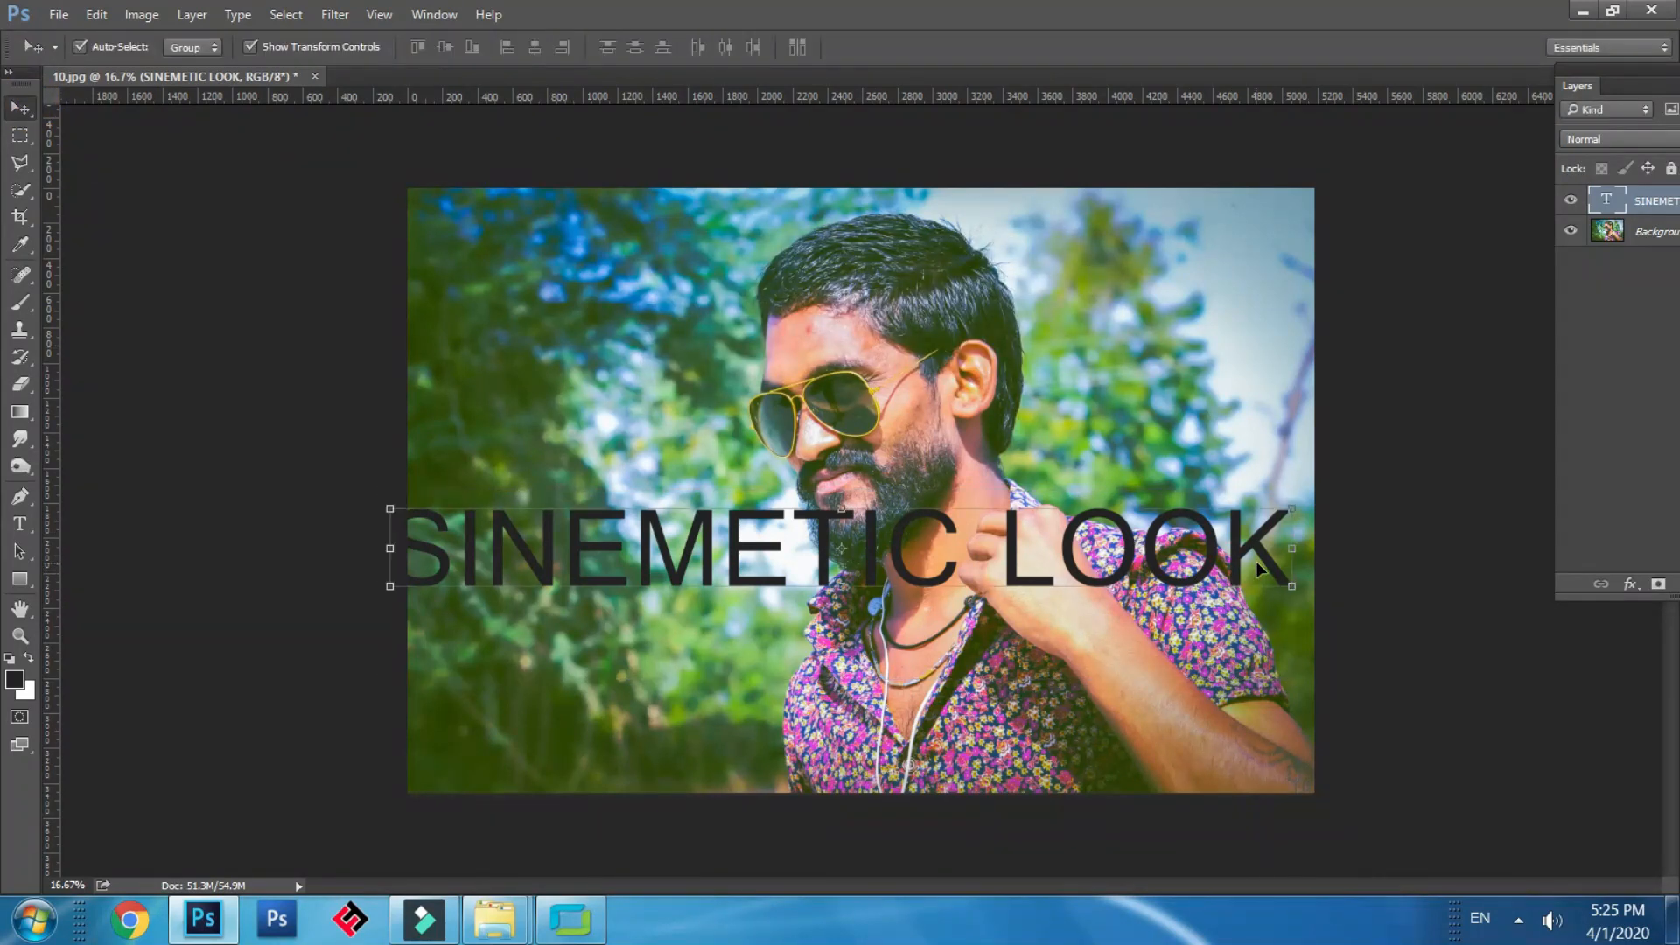
key(Delete)
Start a new text with the letter S over the foliage beside the man and color it orange, #ff932a.
click(20, 524)
click(577, 533)
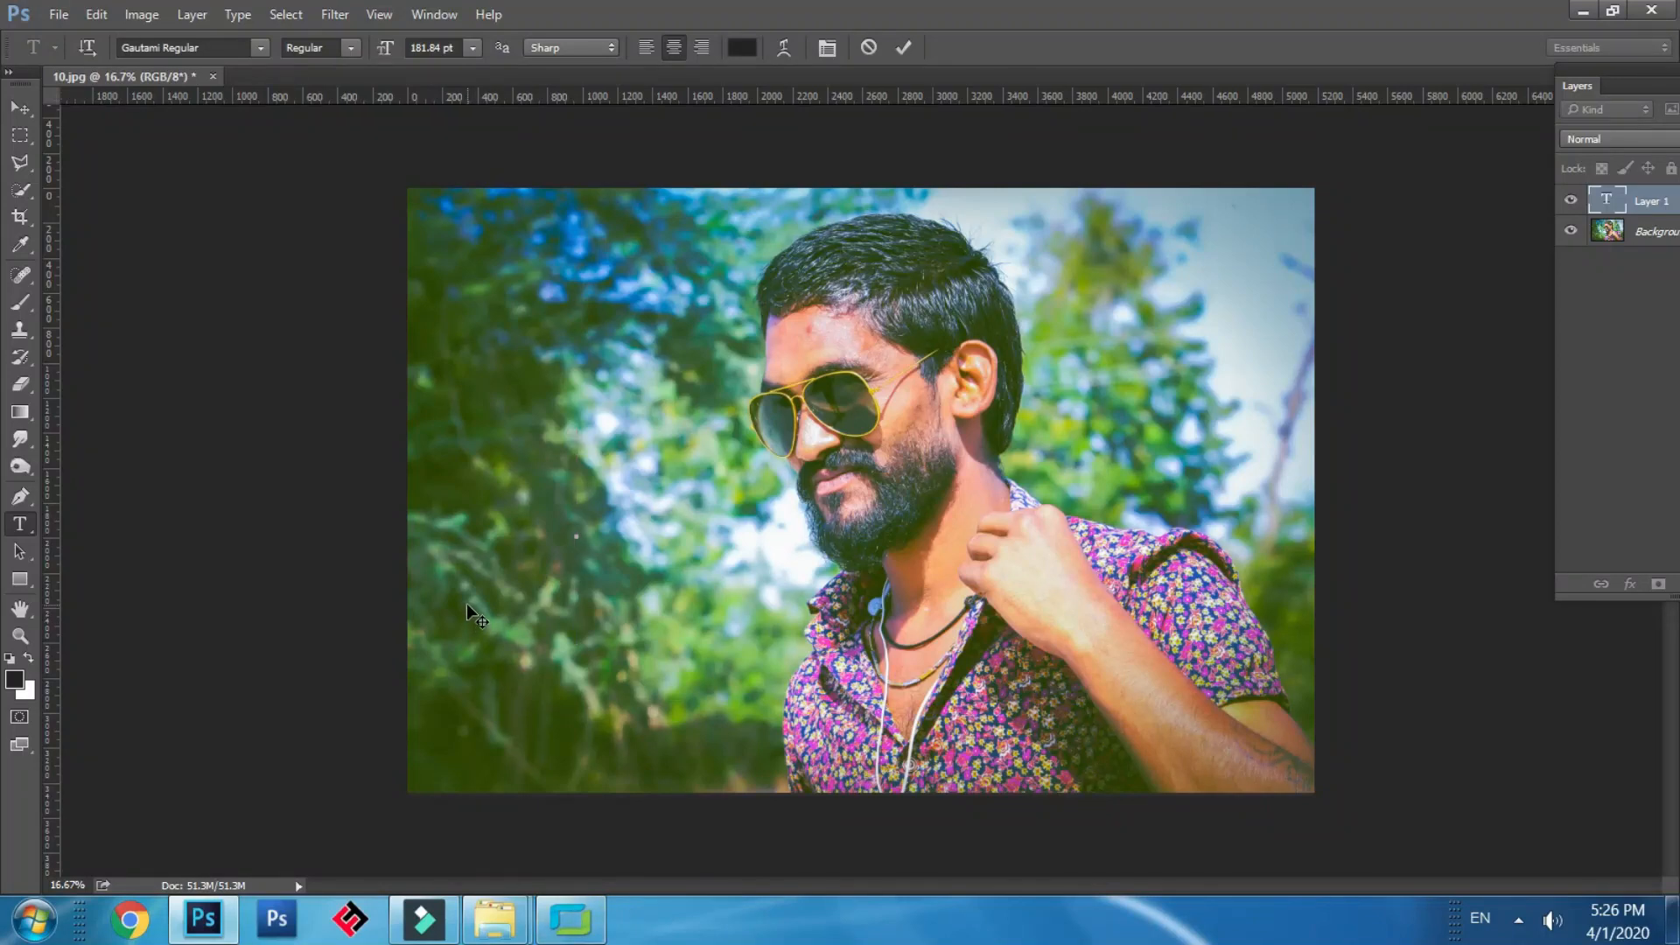
text(S)
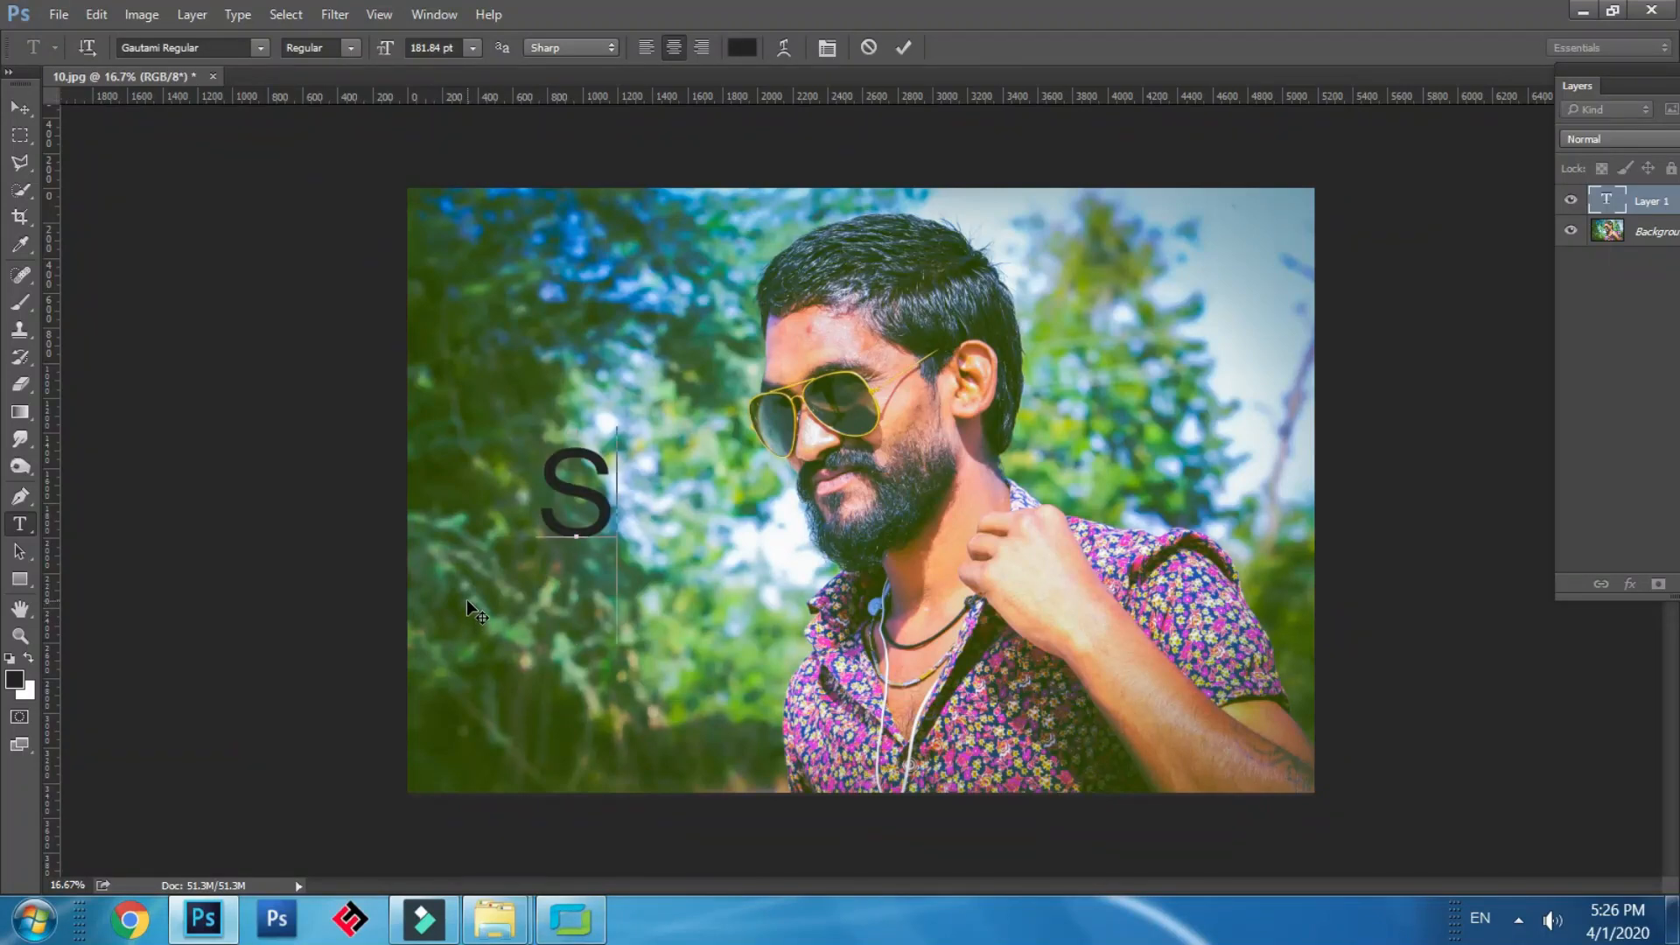
double_click(588, 499)
click(15, 679)
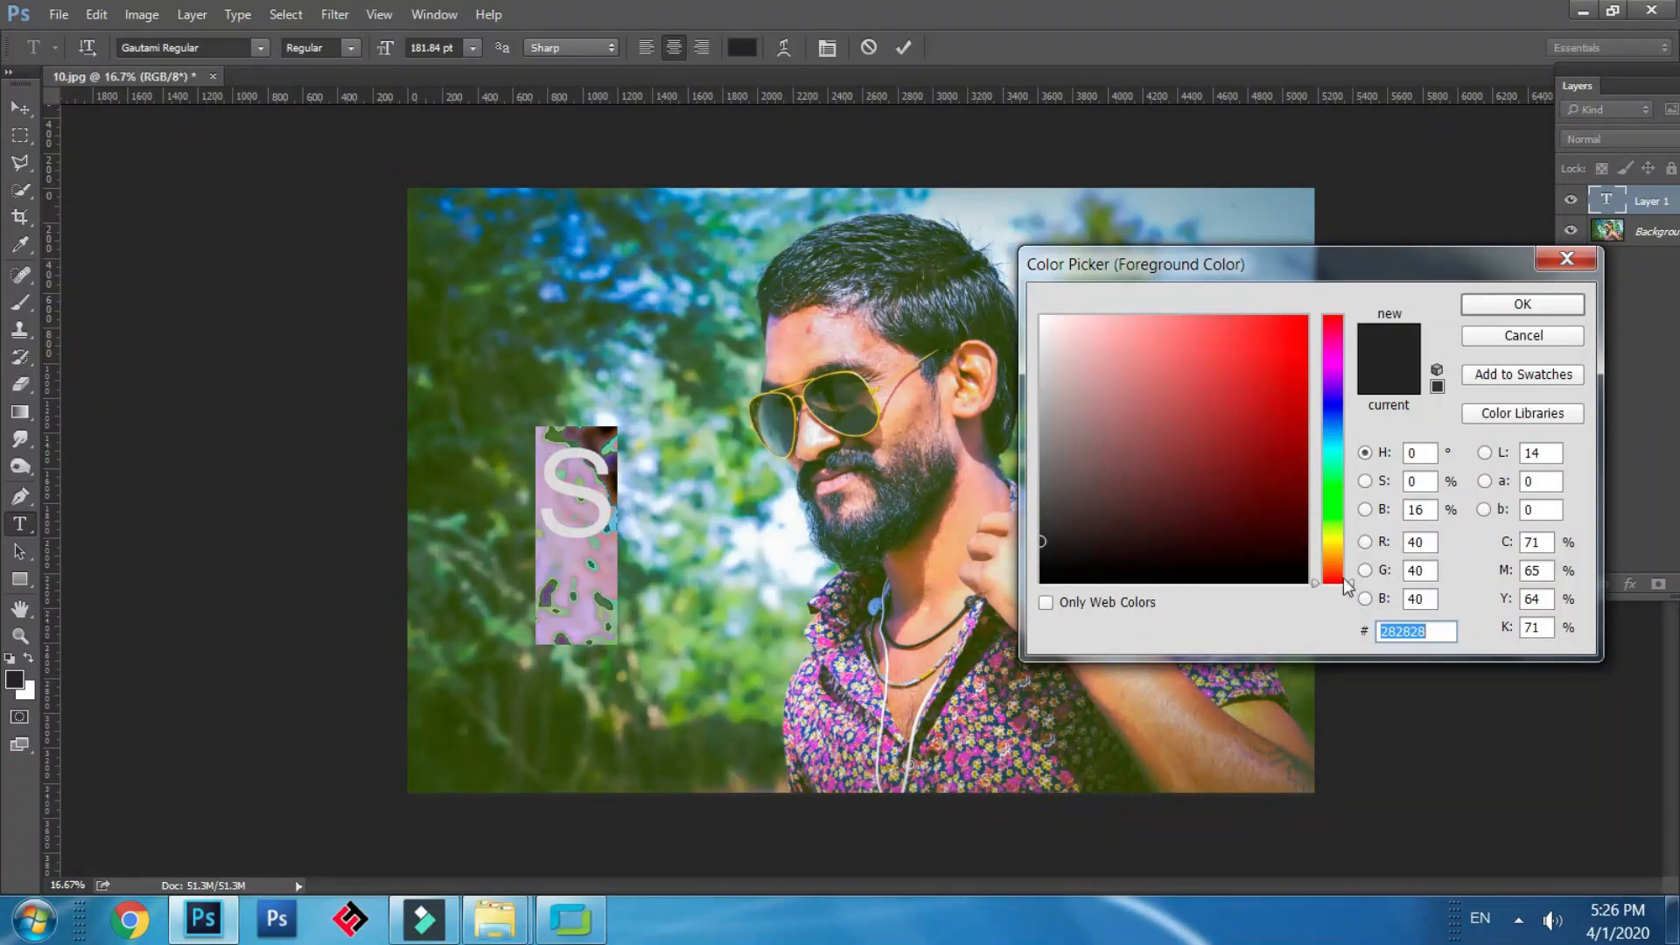
click(1337, 561)
drag(1255, 405, 1263, 317)
click(1474, 304)
key(Right)
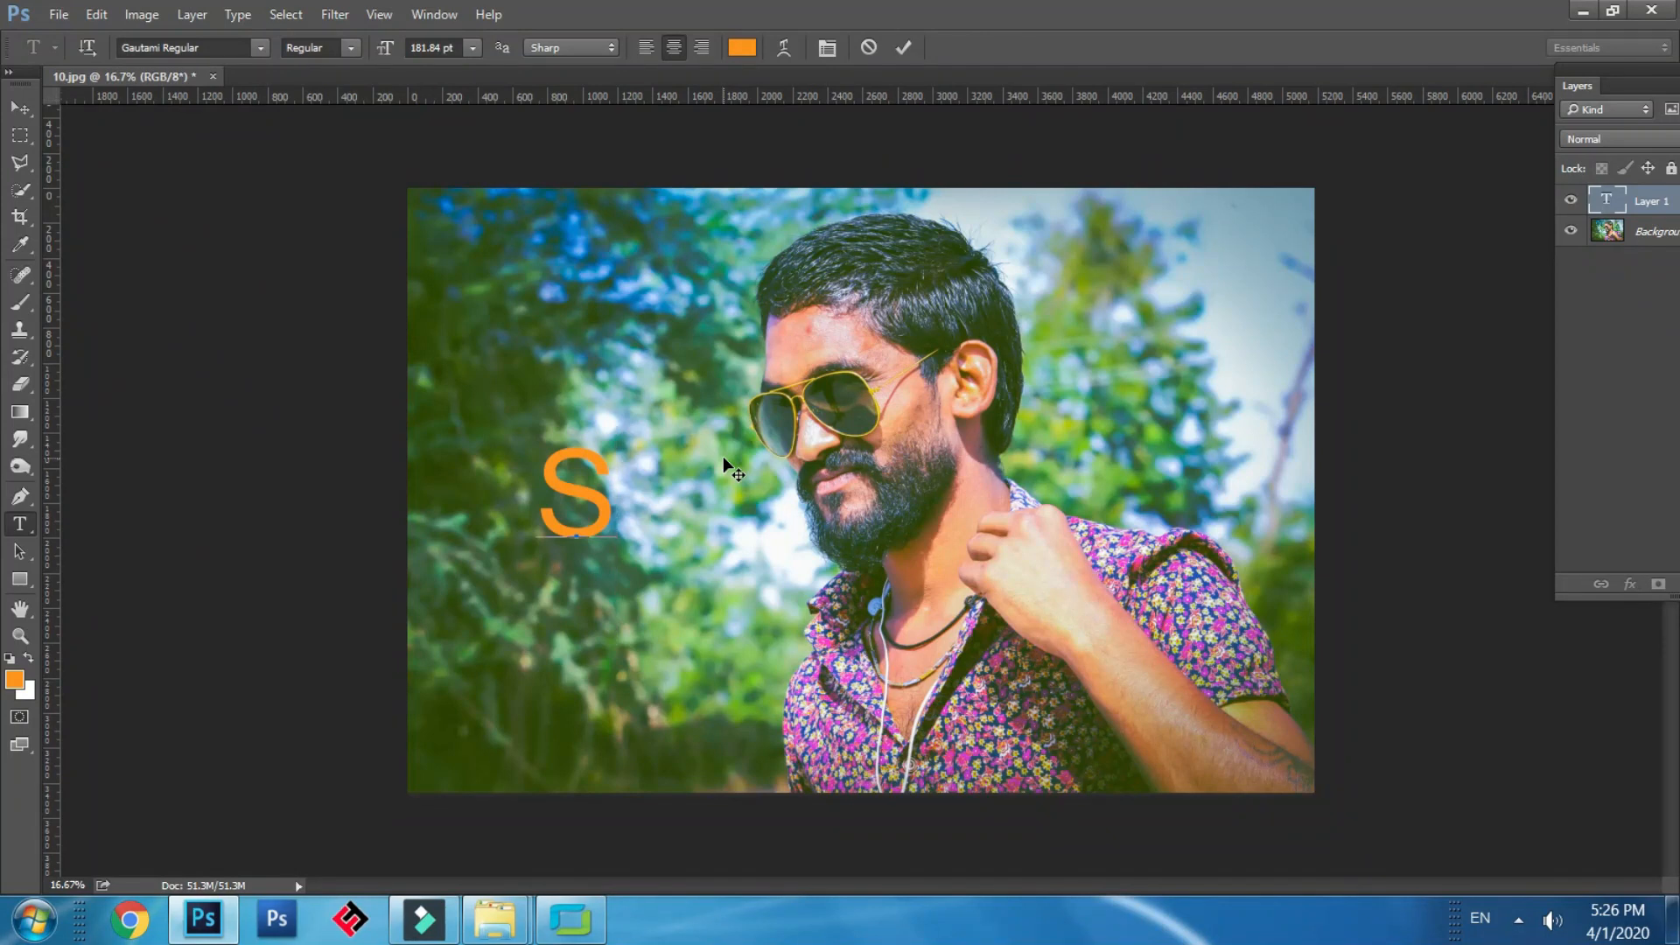
Replace the letter S with the orange text "CINEMATIC FILM LOOK" and commit it.
key(BackSpace)
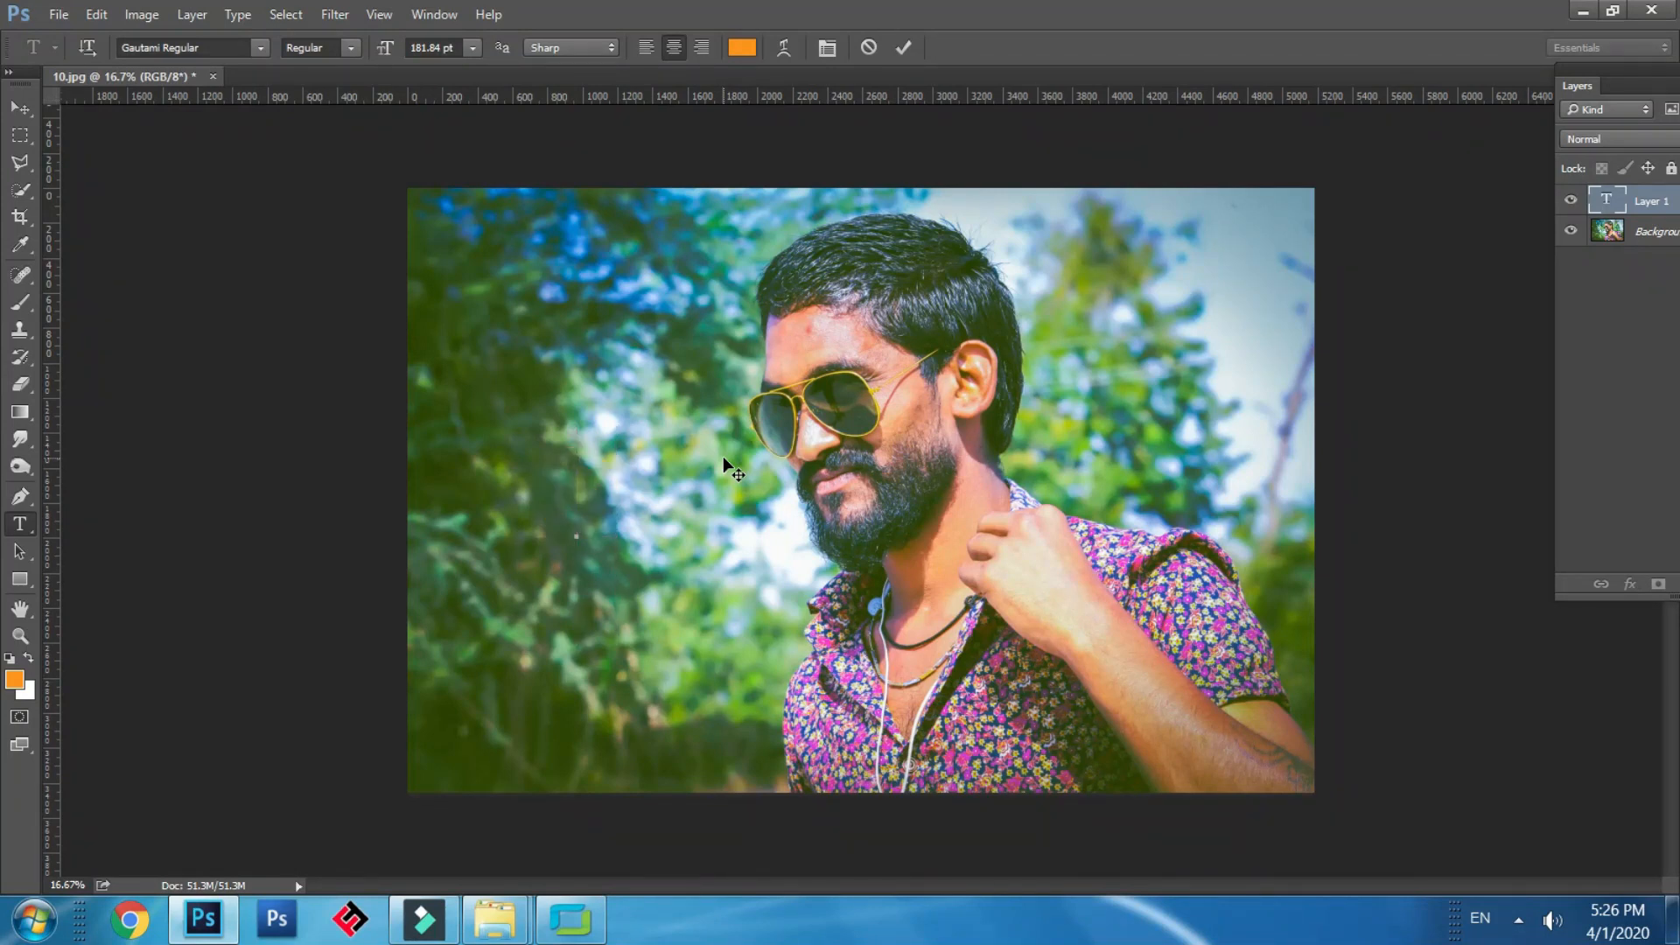
text(C)
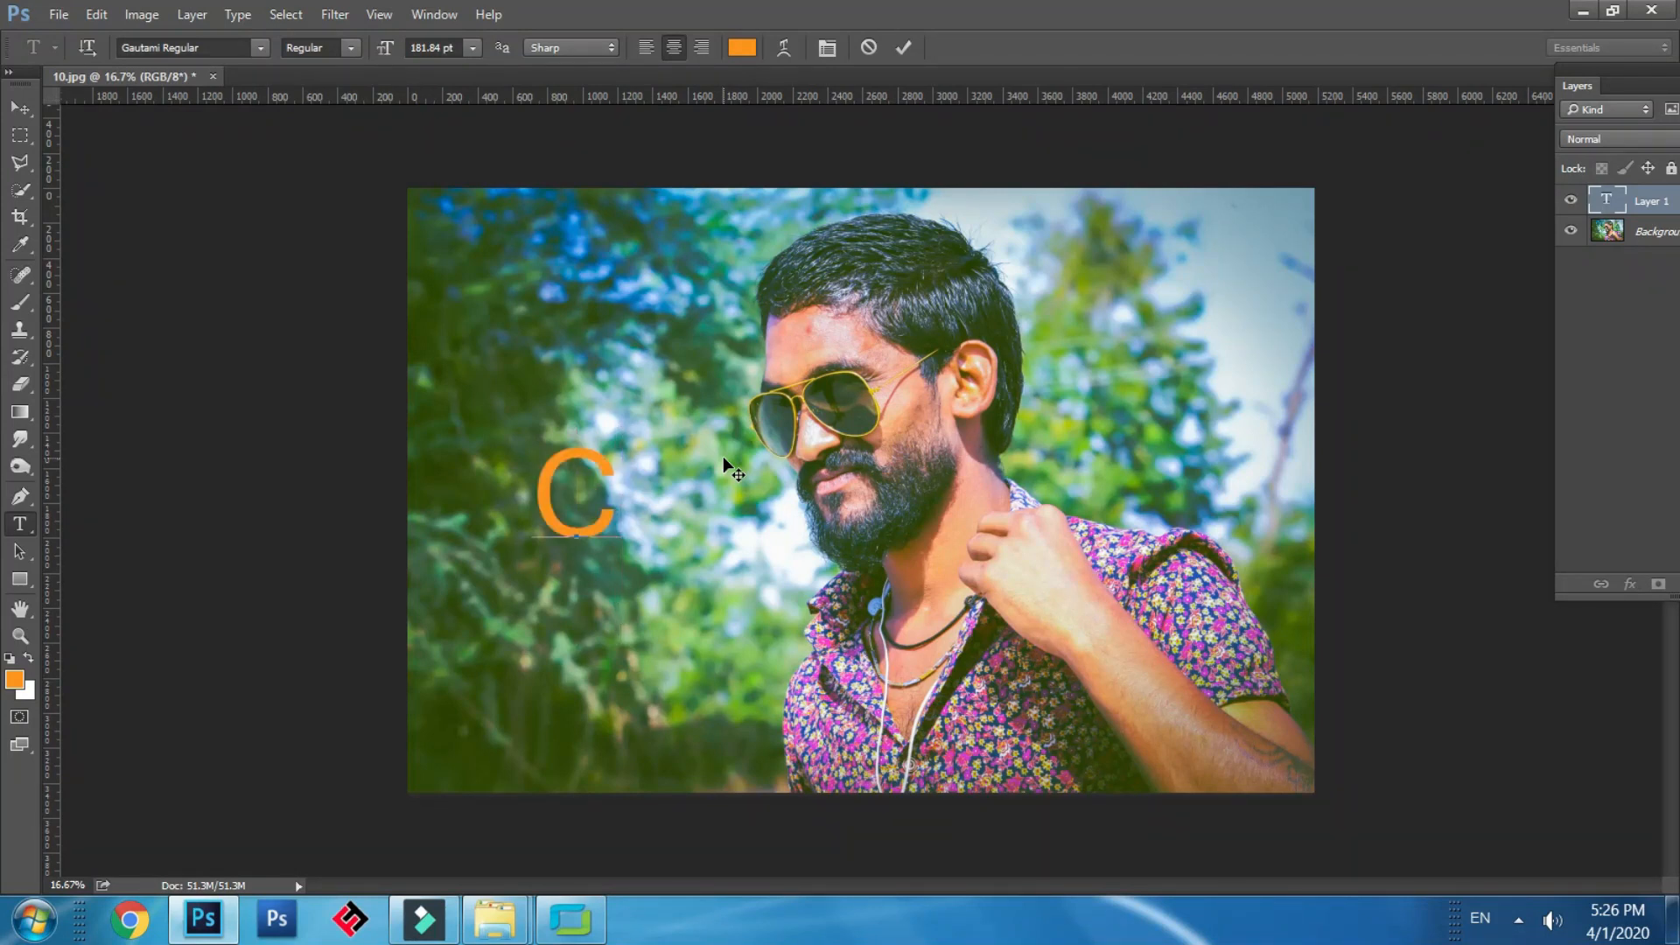
text(INE)
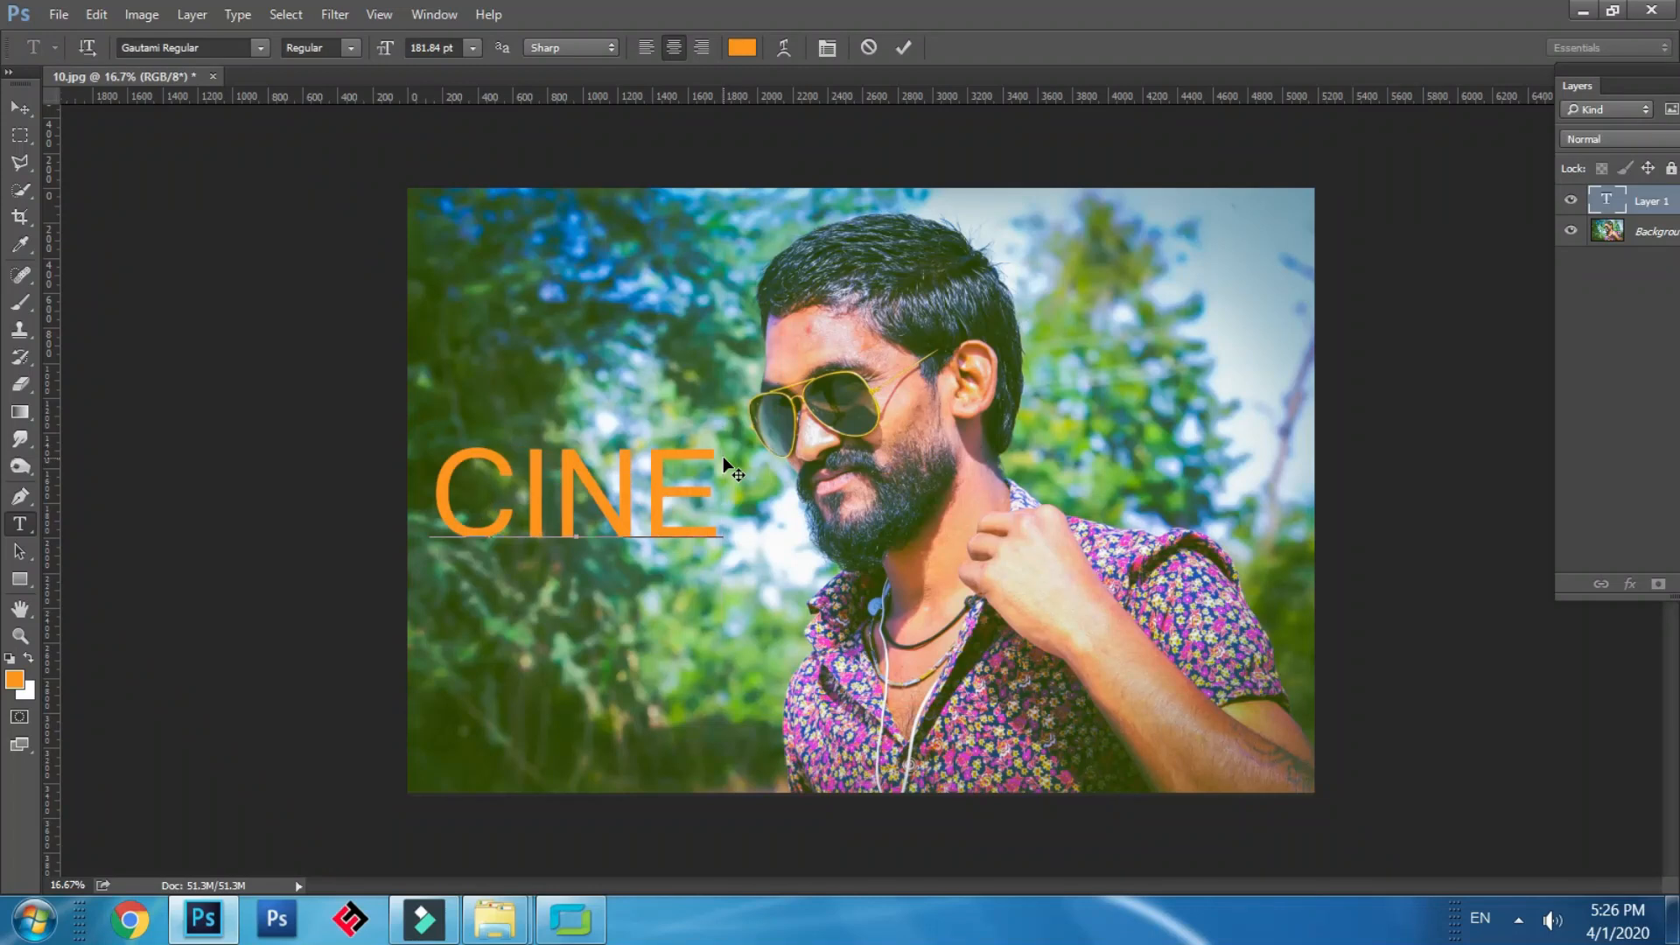
text(M)
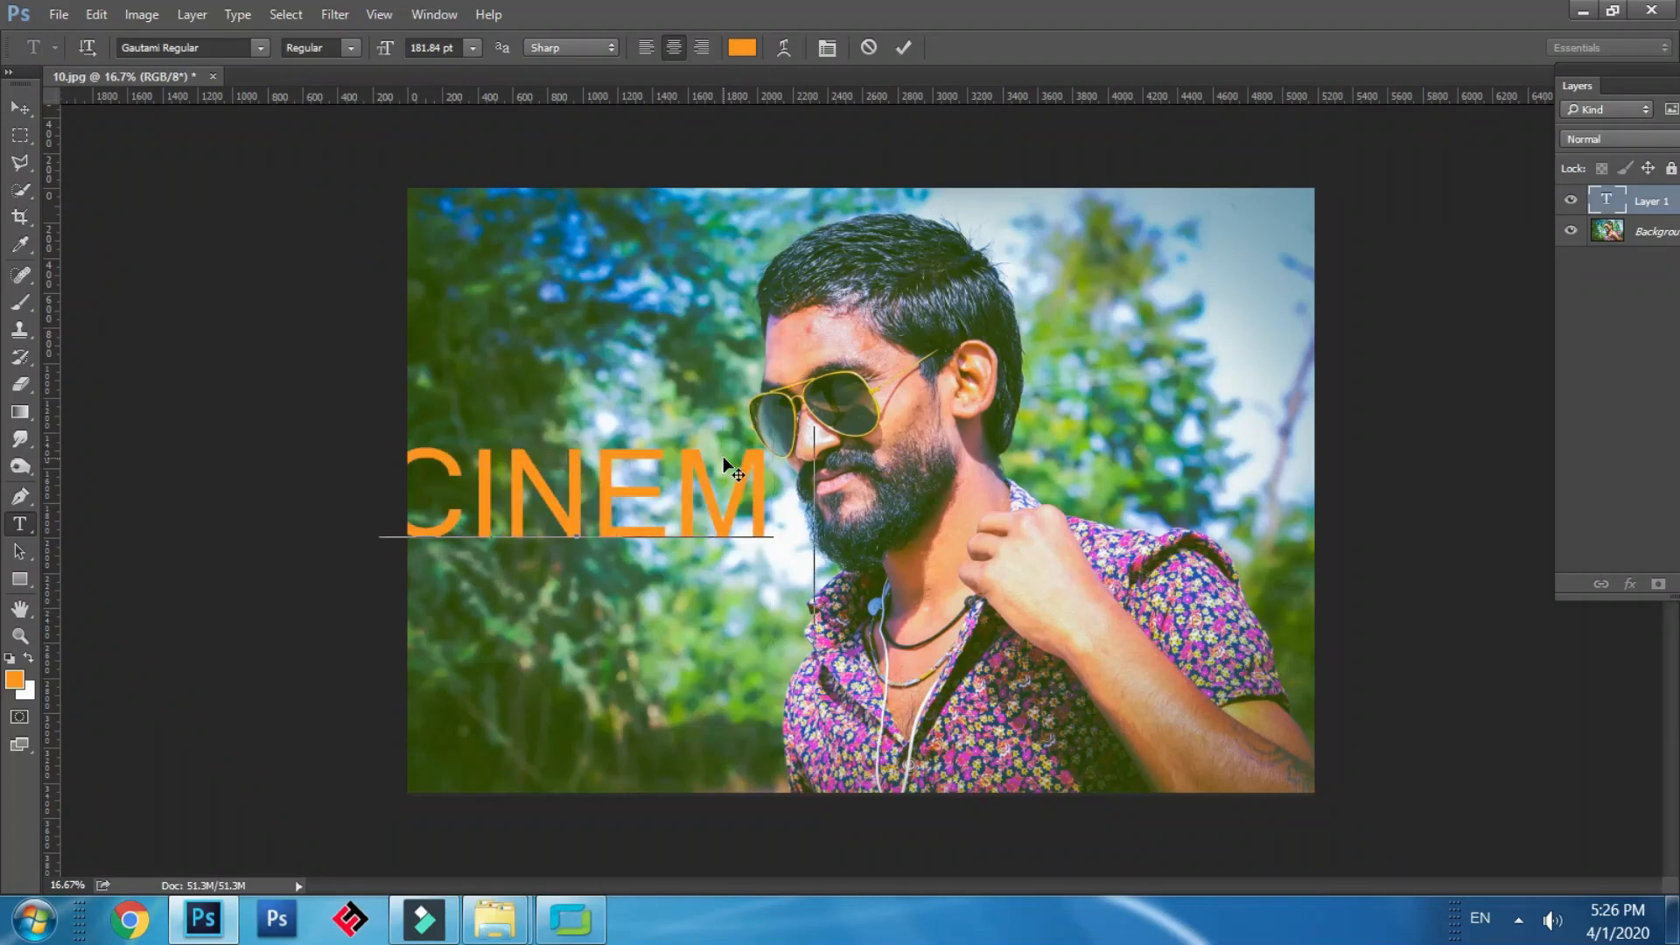
text(ATIC FILM)
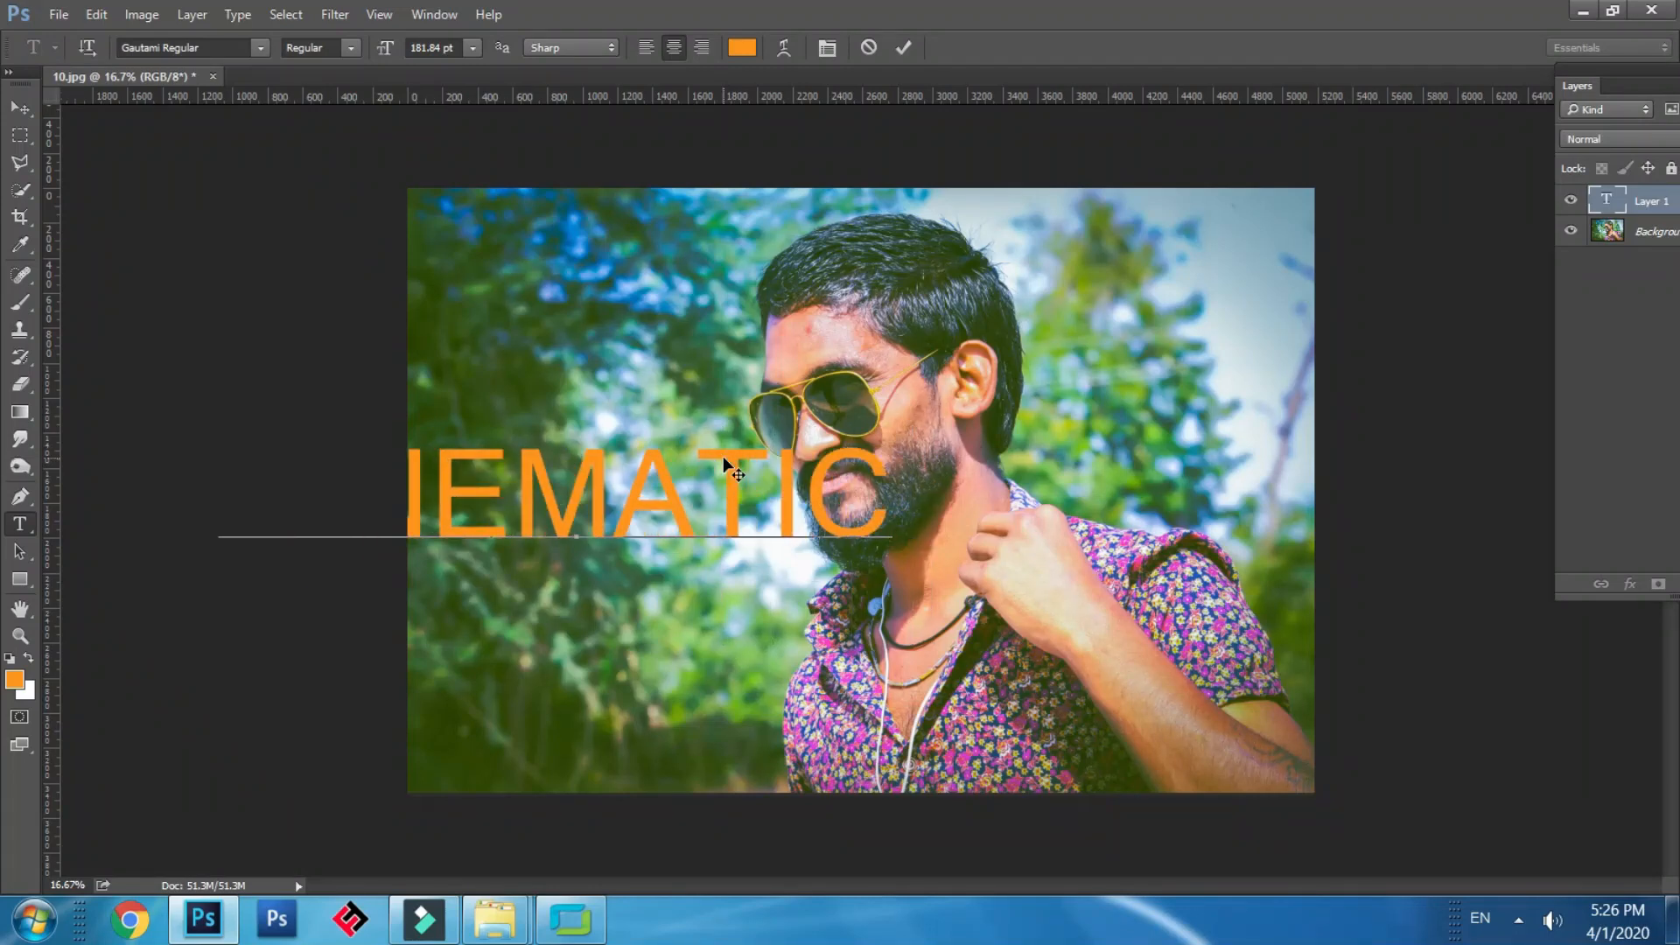
text( LOO)
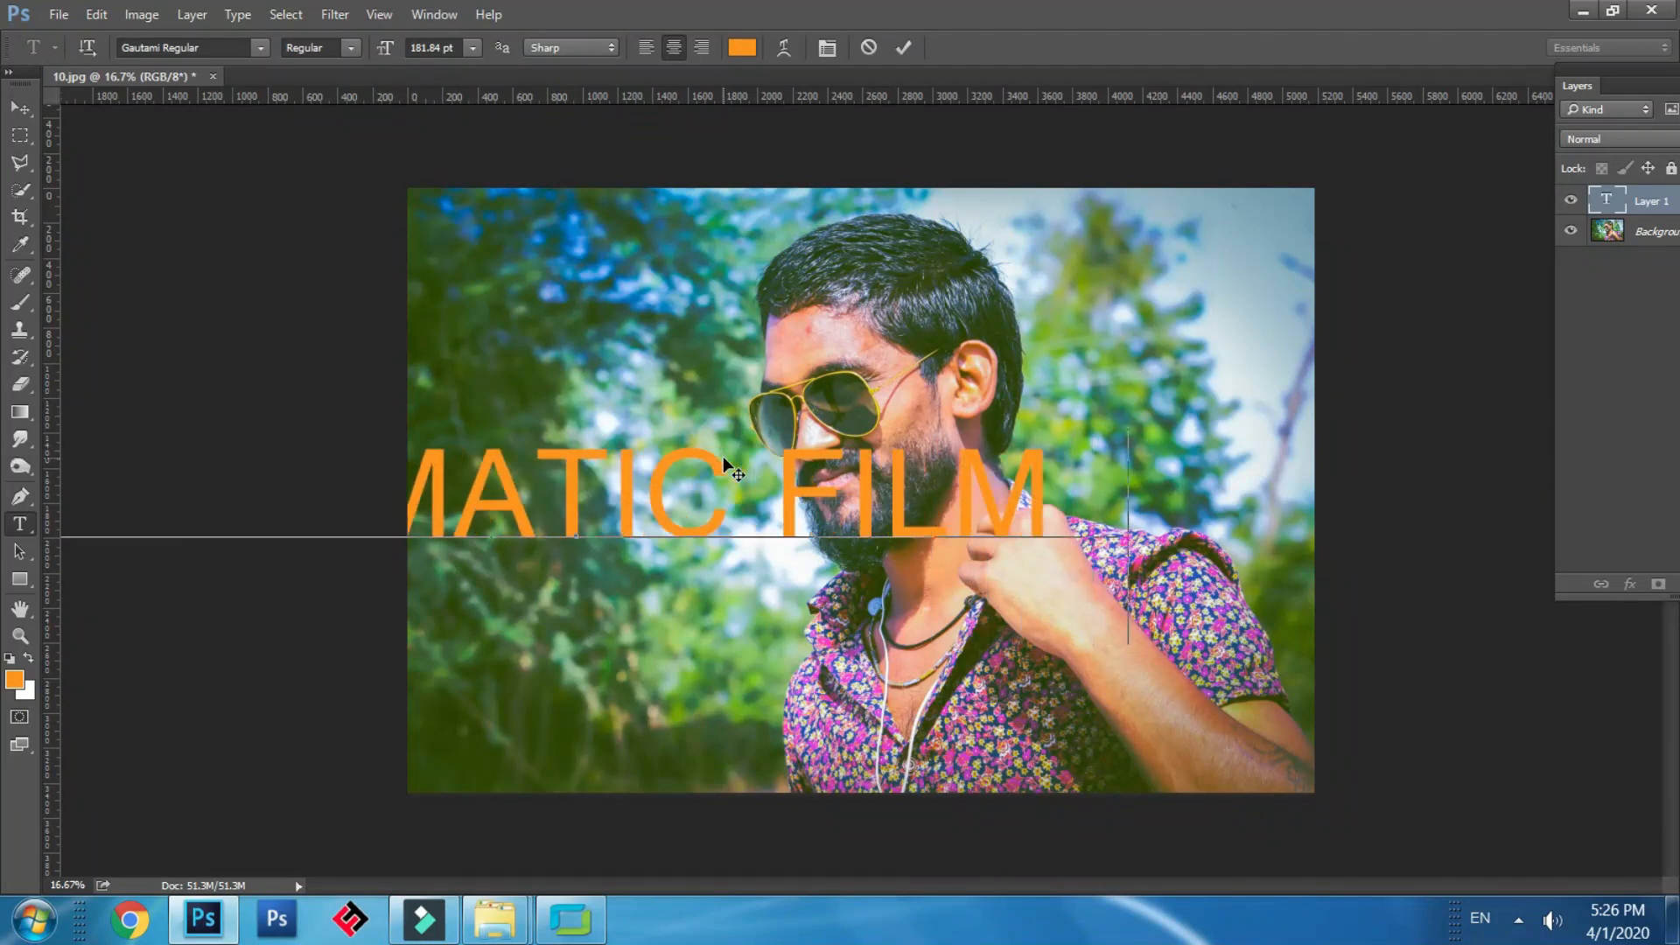
text(K)
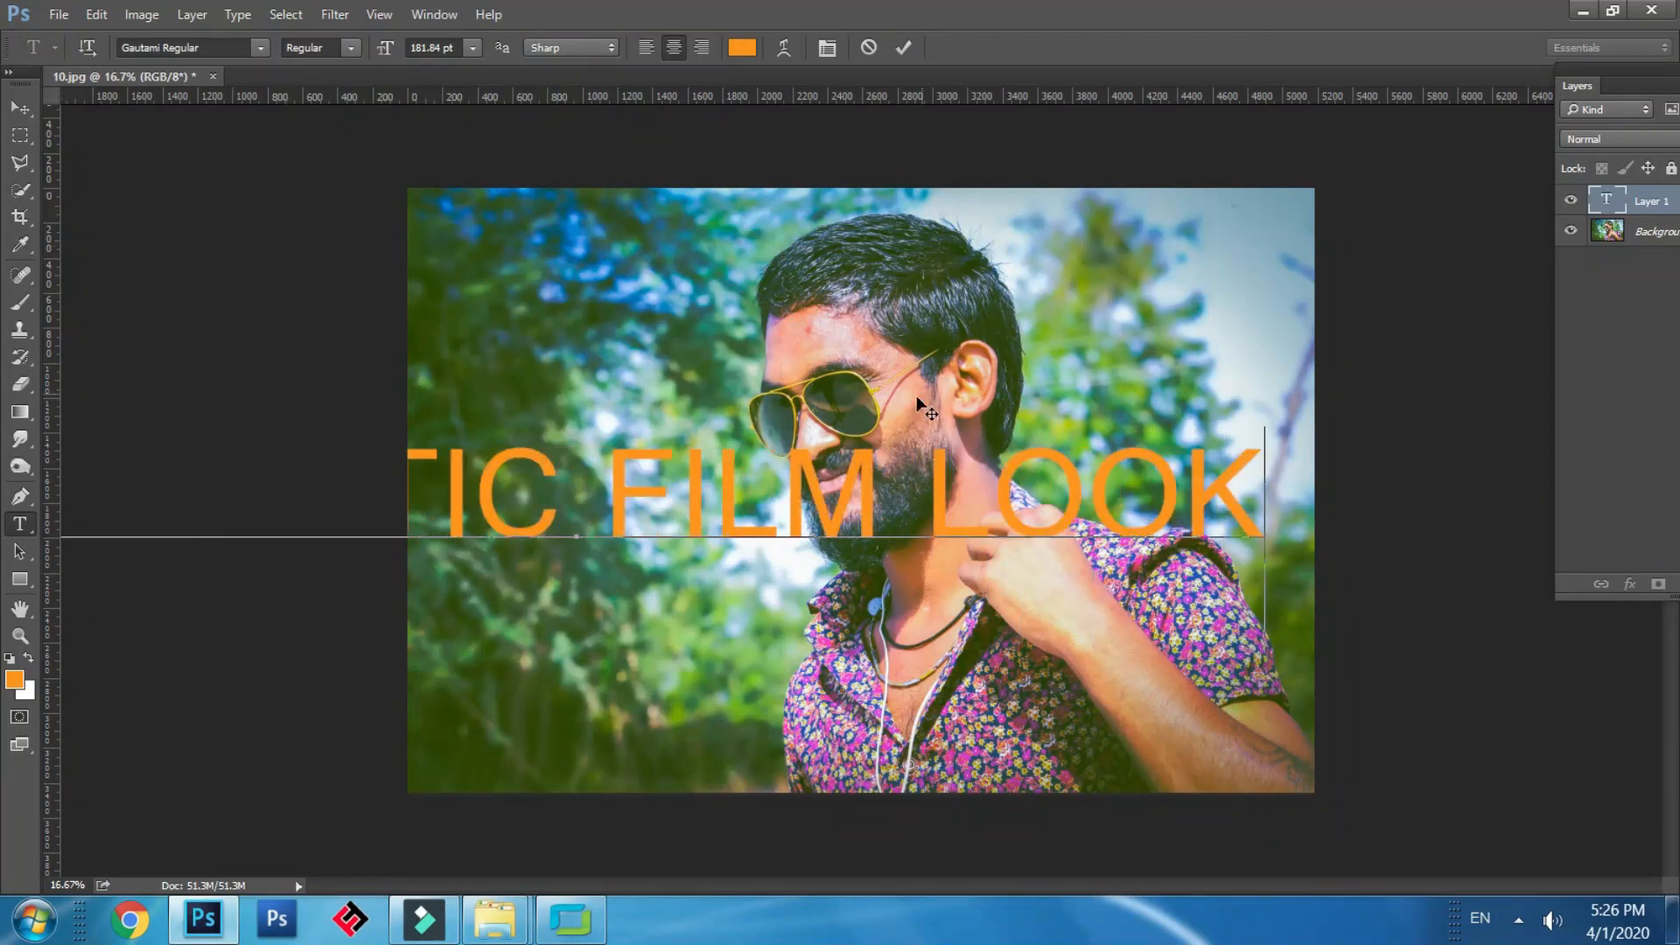
key(ctrl+t)
click(19, 106)
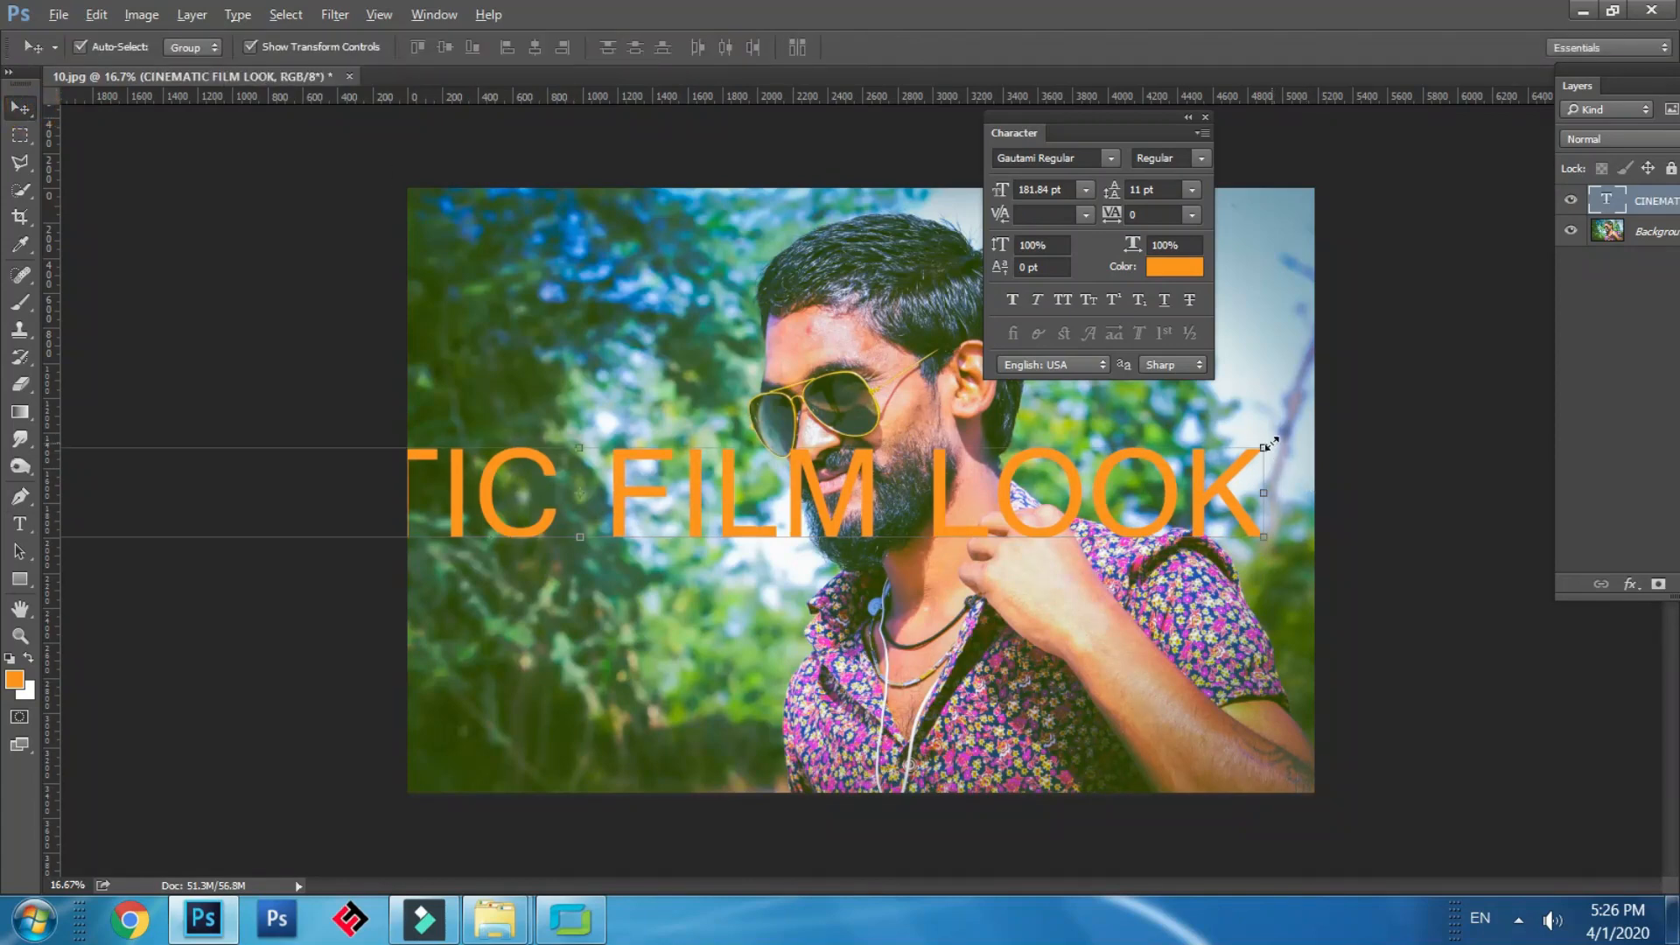
Scale the CINEMATIC FILM LOOK text to about 59.75%, position it across the photo at the man's collar height, and apply the transformation.
key(ctrl+t)
drag(1264, 493, 1065, 522)
key(Escape)
key(ctrl+t)
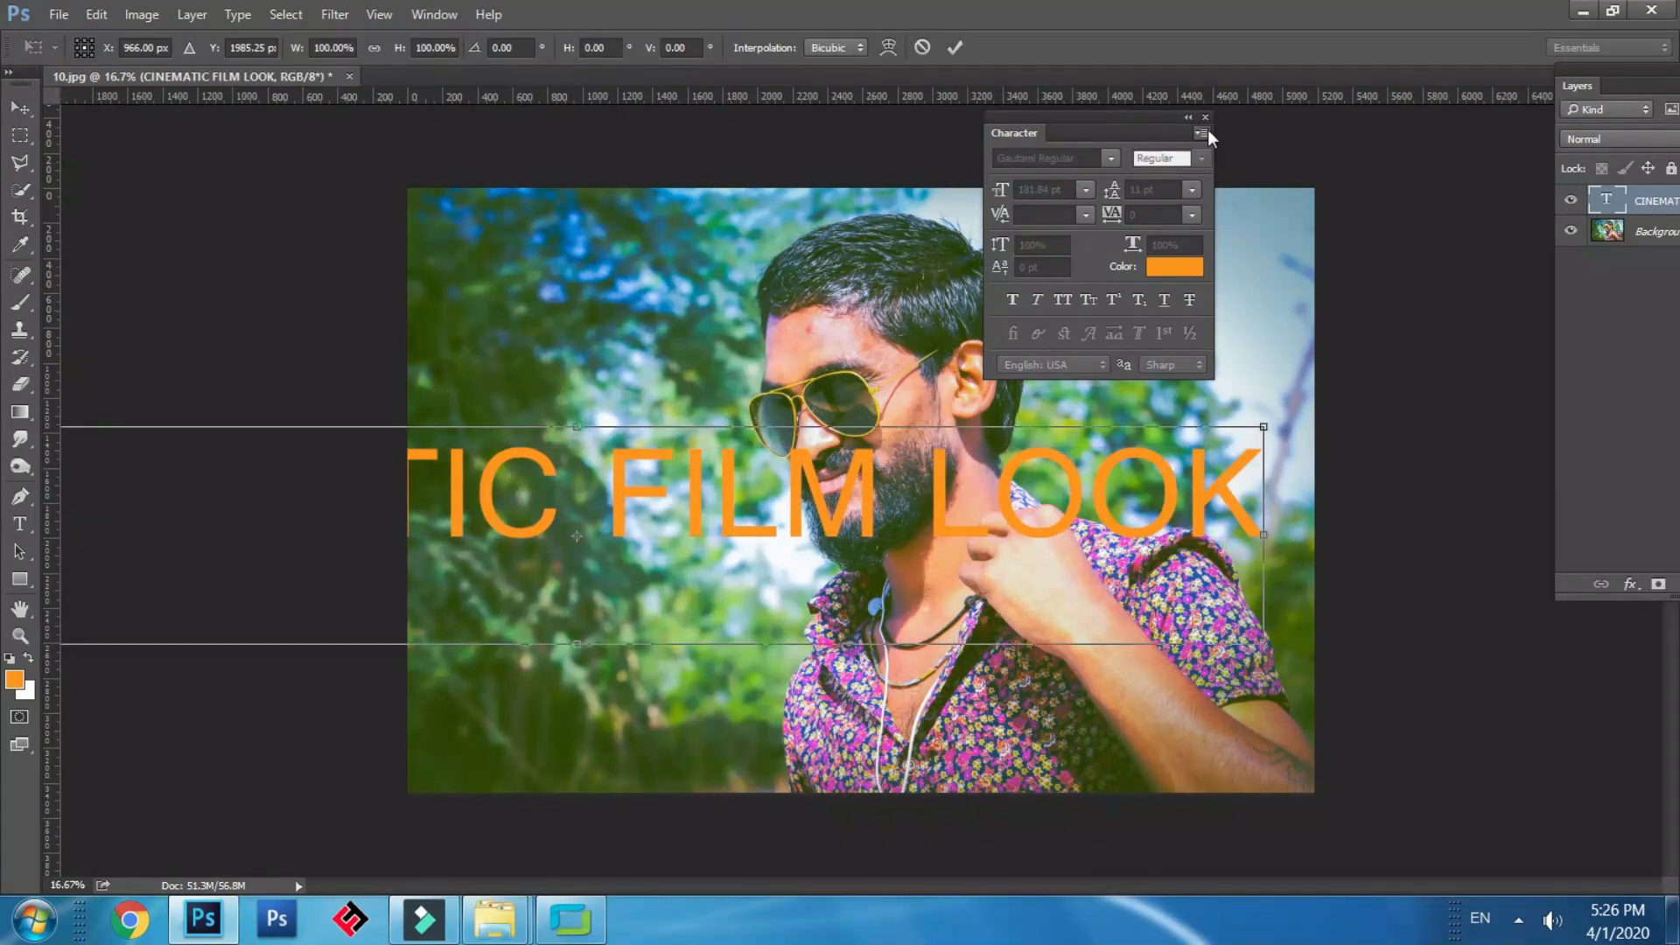
click(1205, 116)
drag(1262, 428, 1226, 679)
drag(1321, 628, 1275, 618)
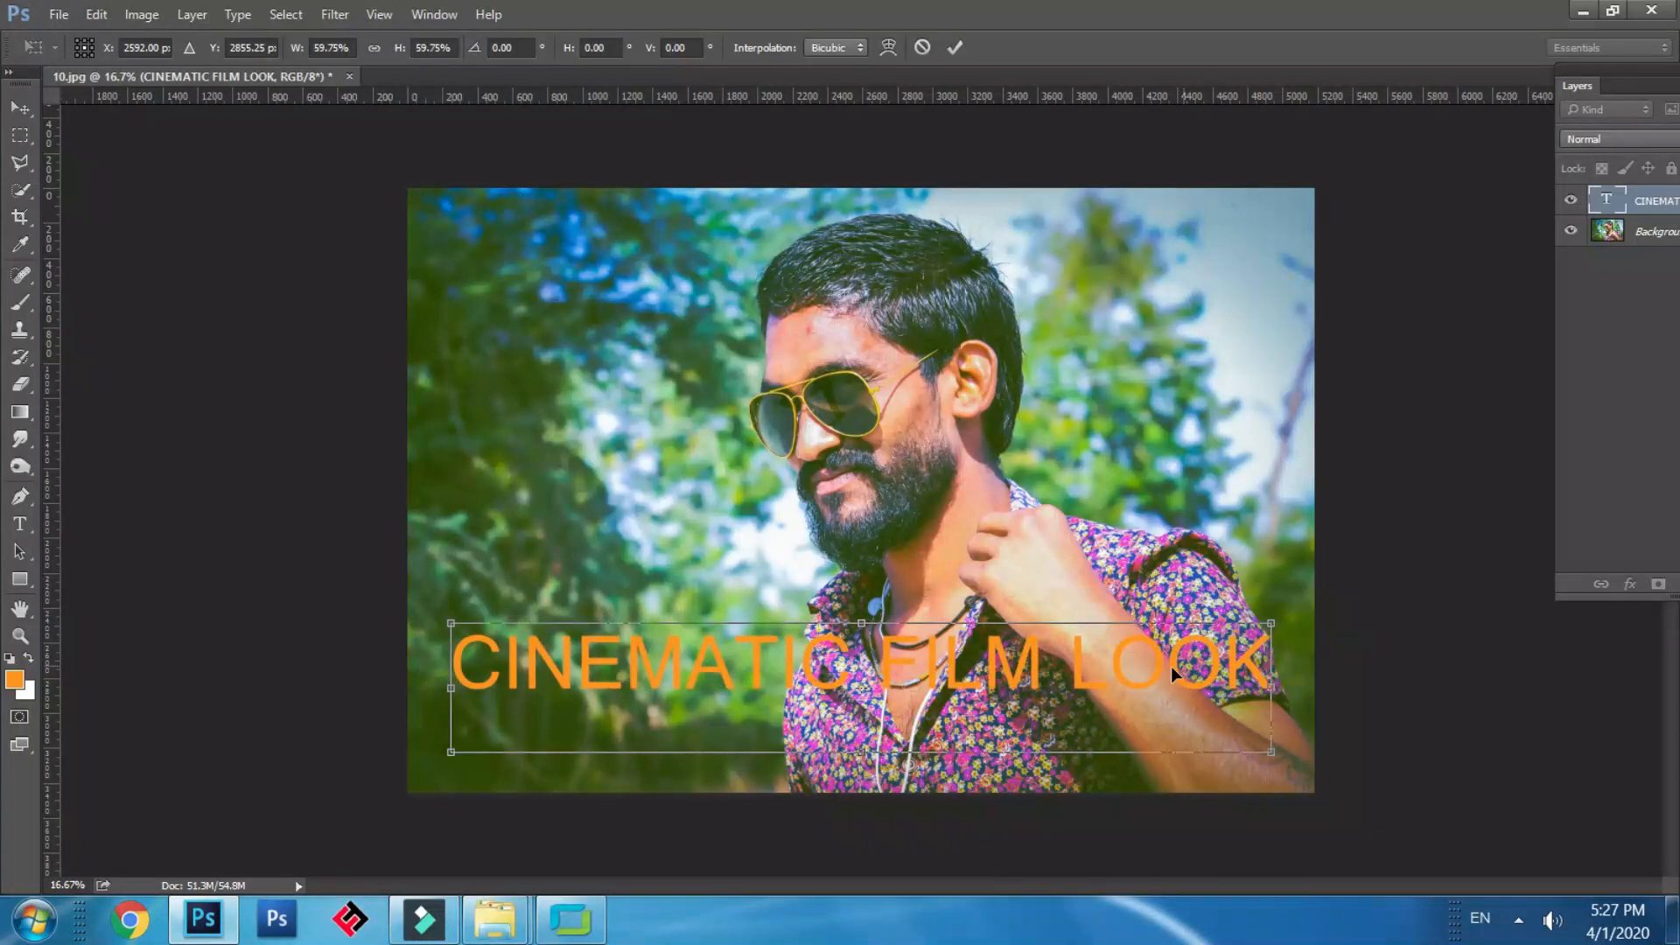
drag(1170, 665, 1169, 586)
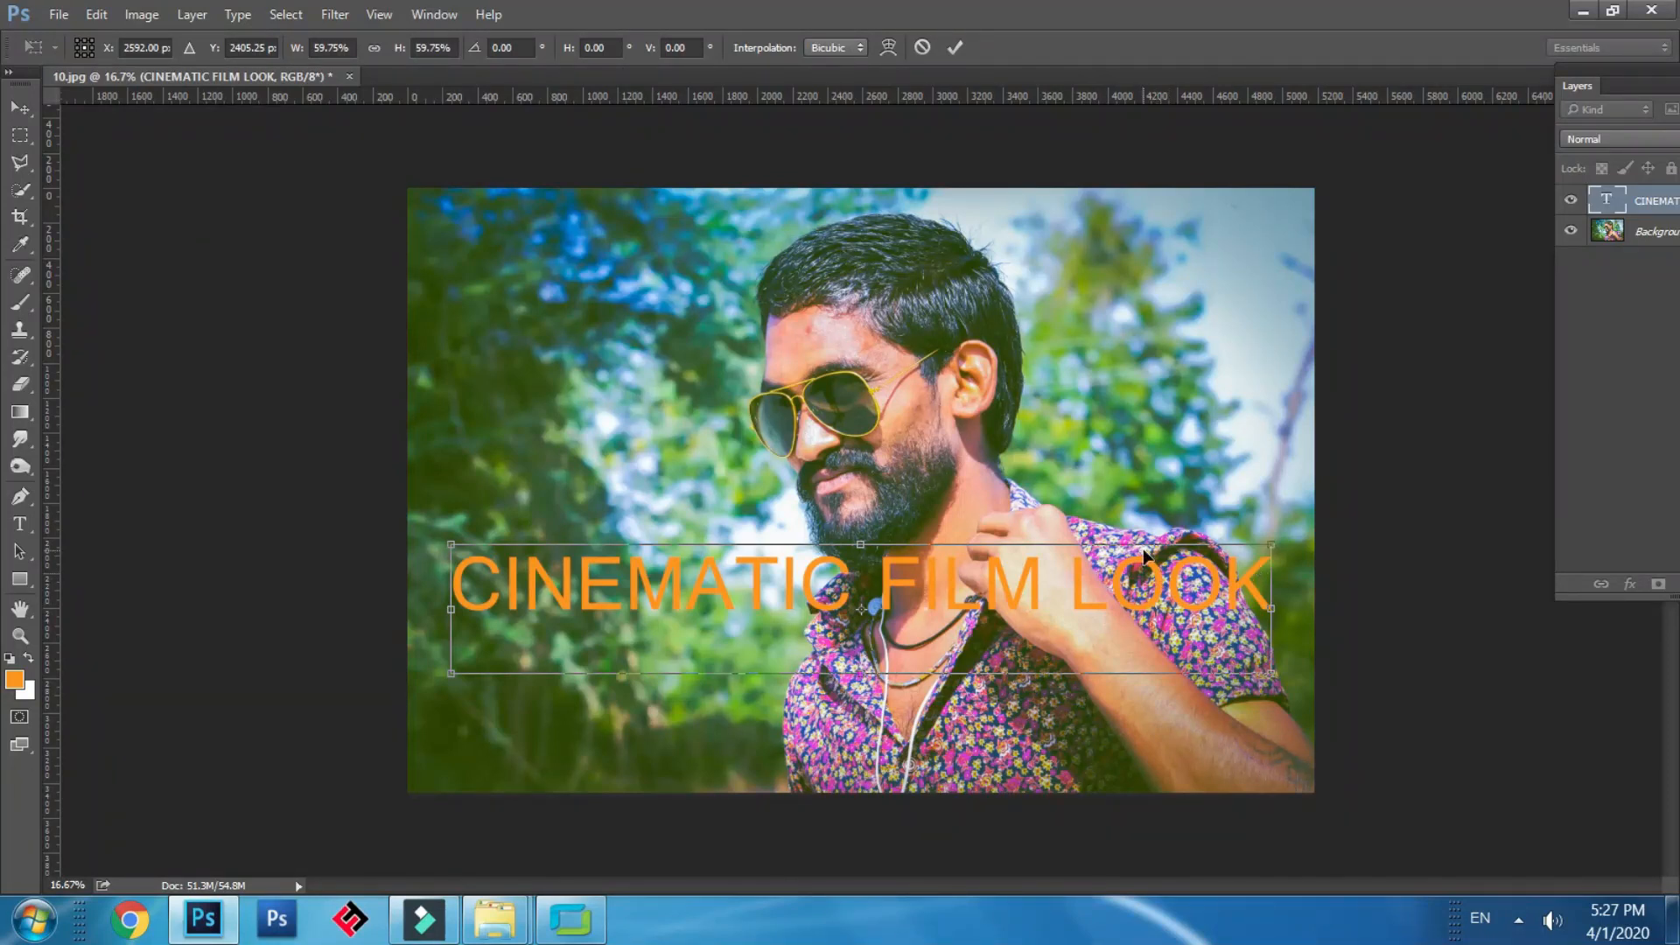
key(t)
click(771, 347)
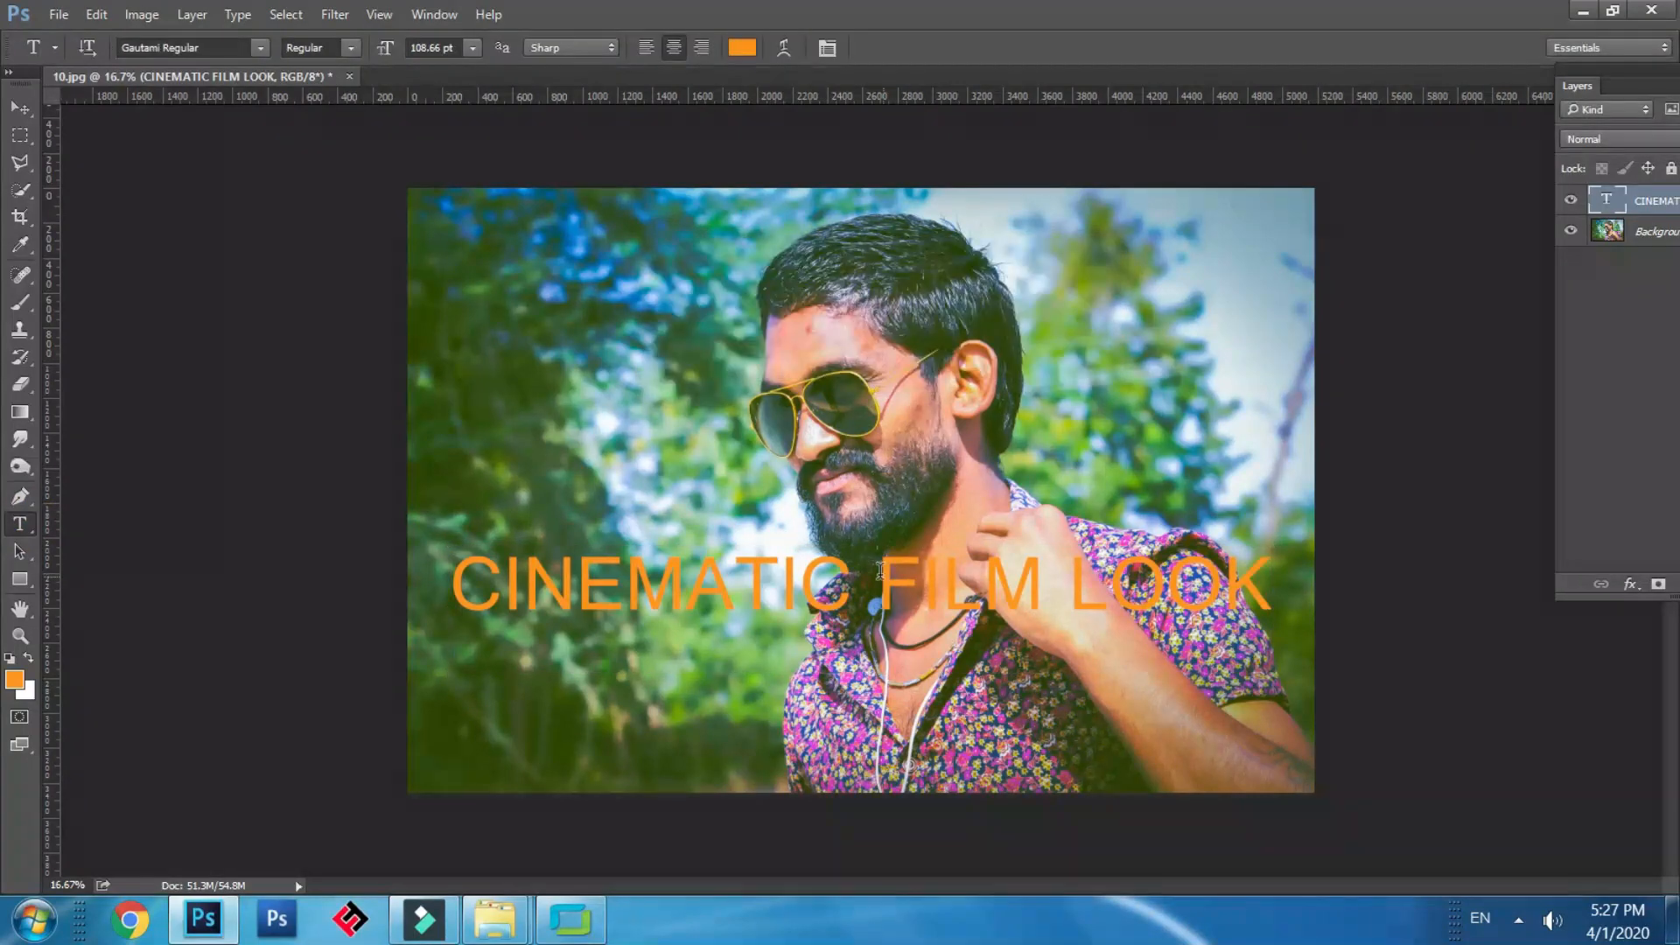
Color the words FILM LOOK white, leaving CINEMATIC orange.
click(13, 676)
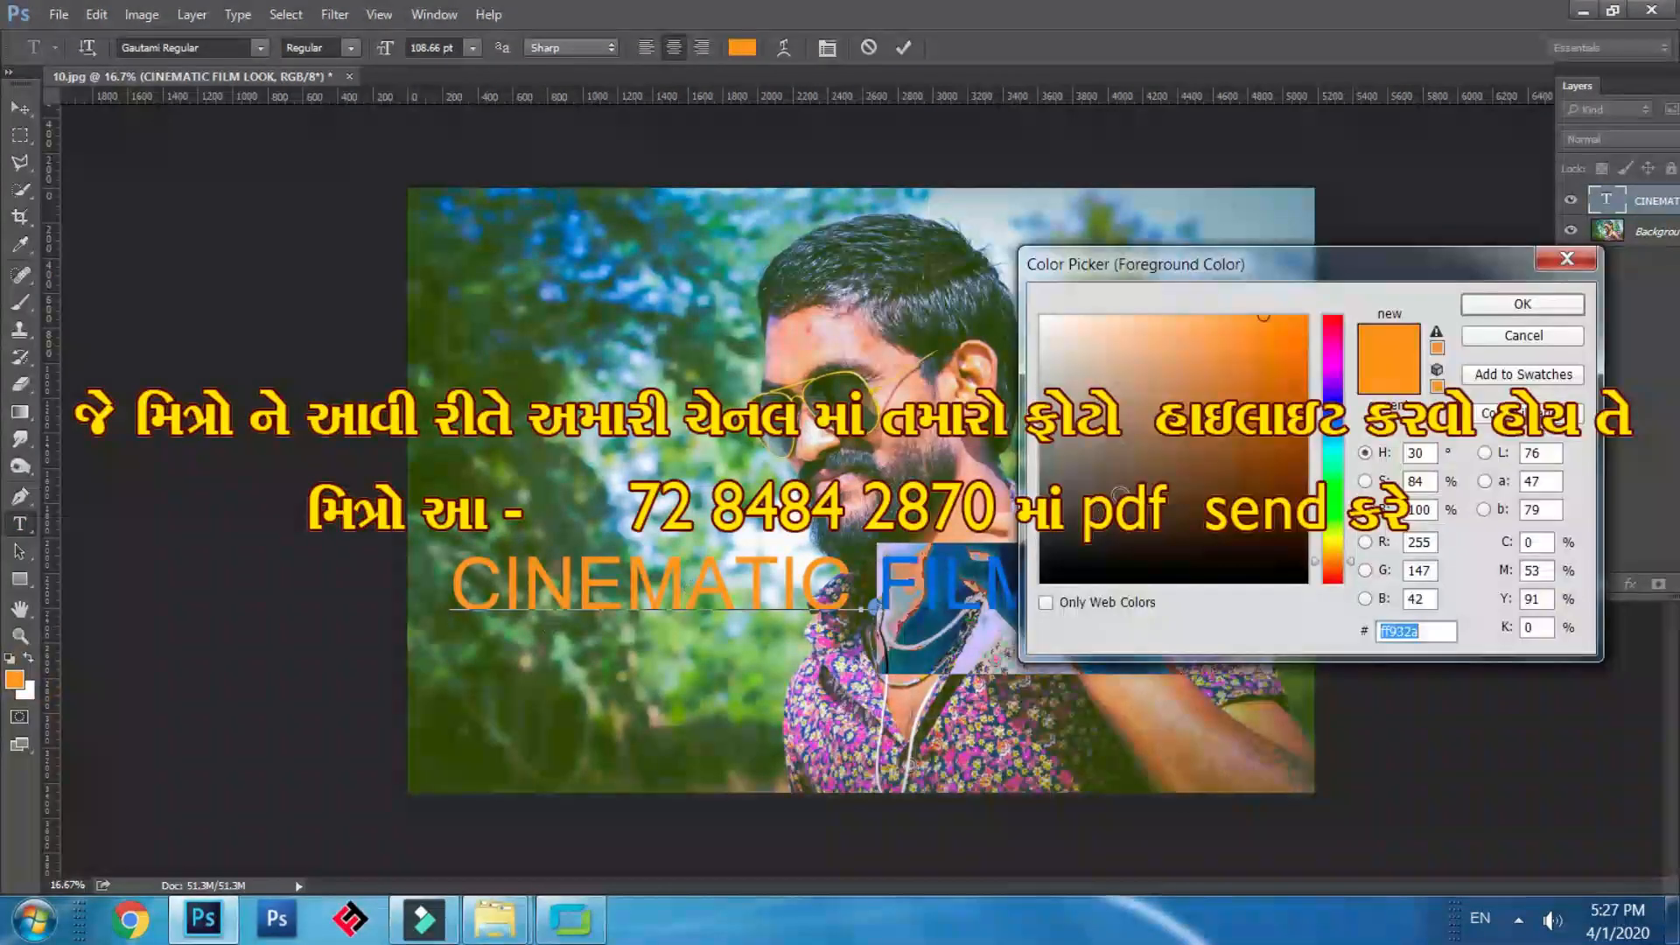
click(1032, 308)
click(1501, 305)
click(21, 108)
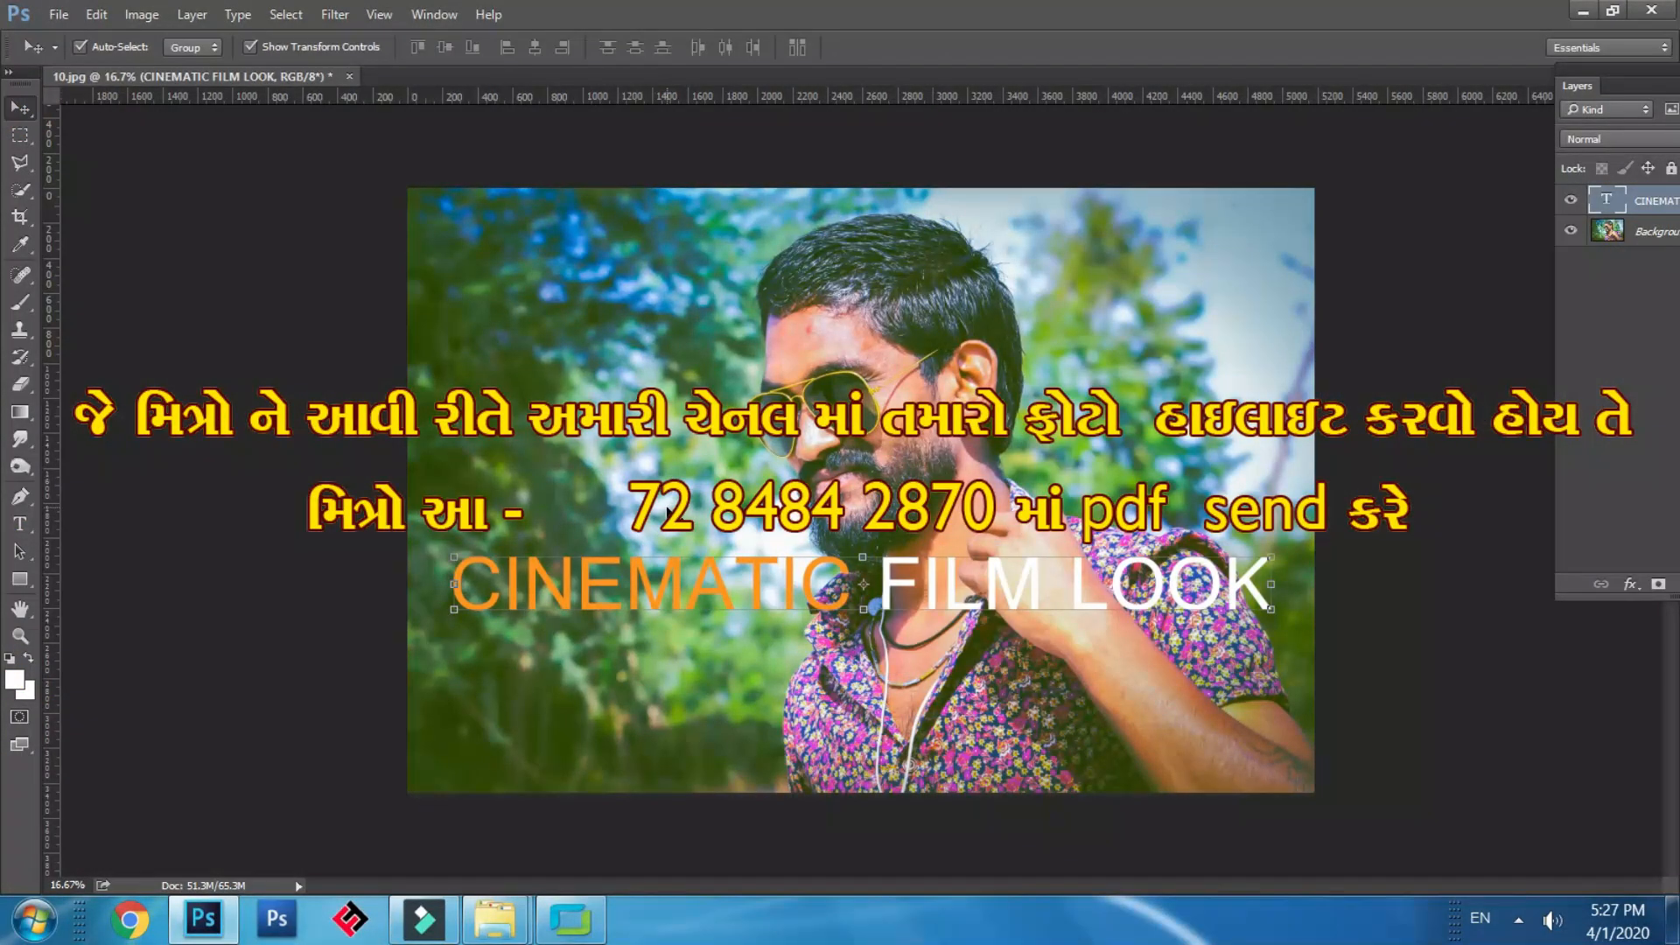
Apply a Bevel & Emboss style to the text layer with a depth of 399% and a near-minimum size.
click(192, 14)
mouse_move(367, 192)
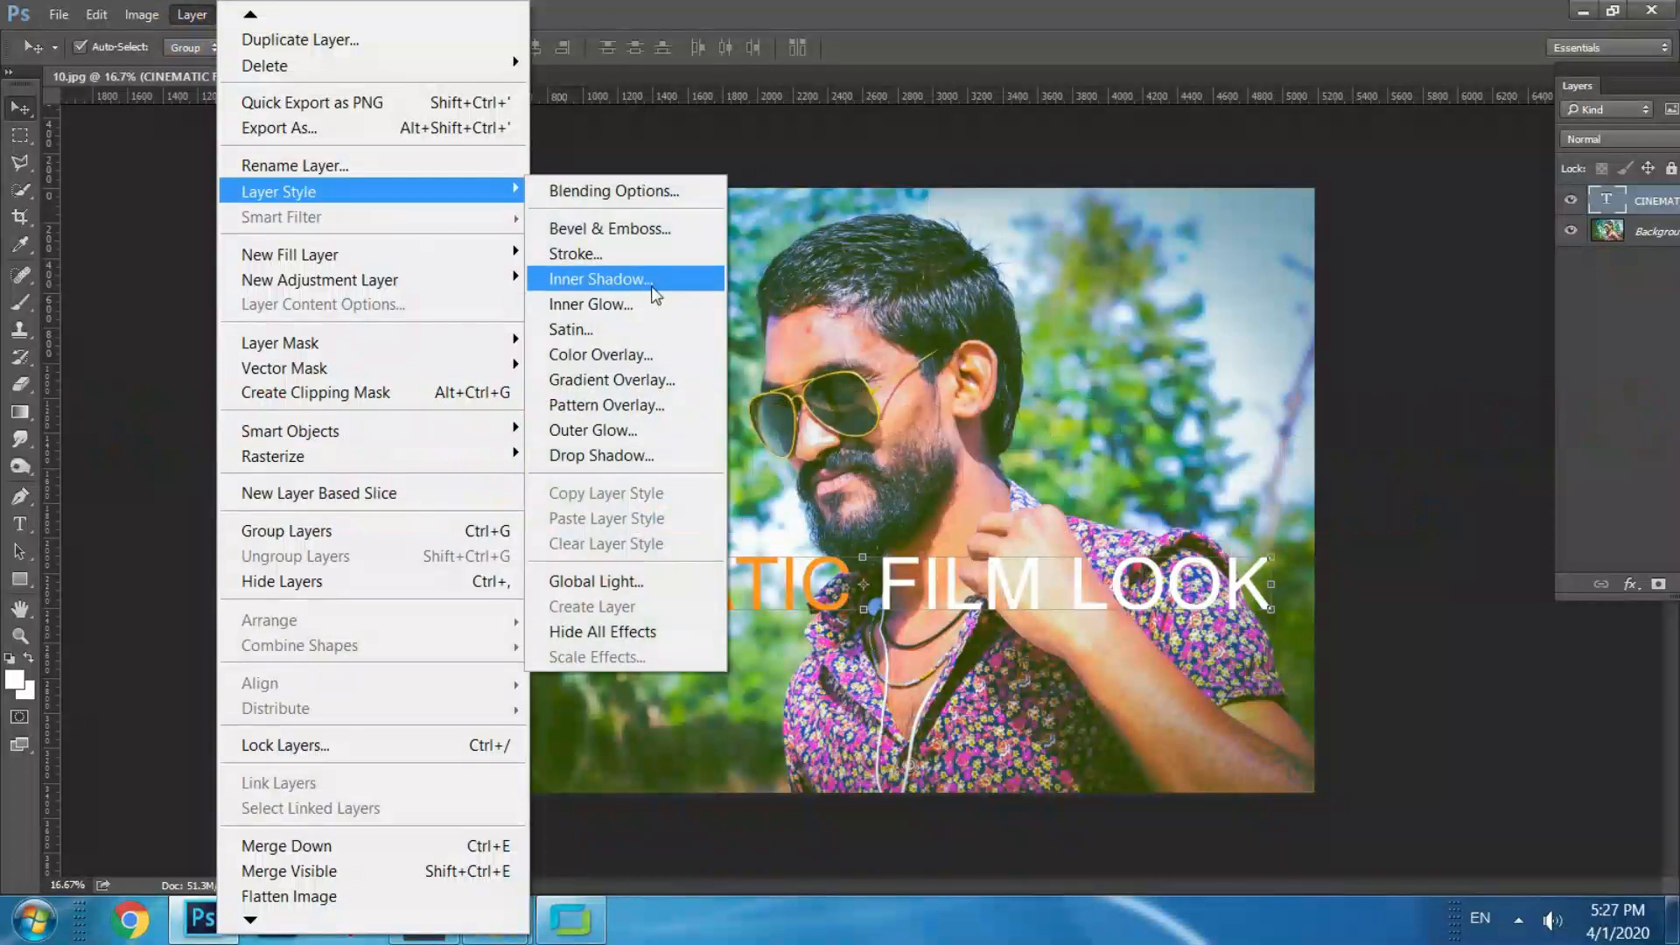
click(609, 226)
drag(803, 123, 800, 676)
click(853, 803)
drag(854, 849, 817, 853)
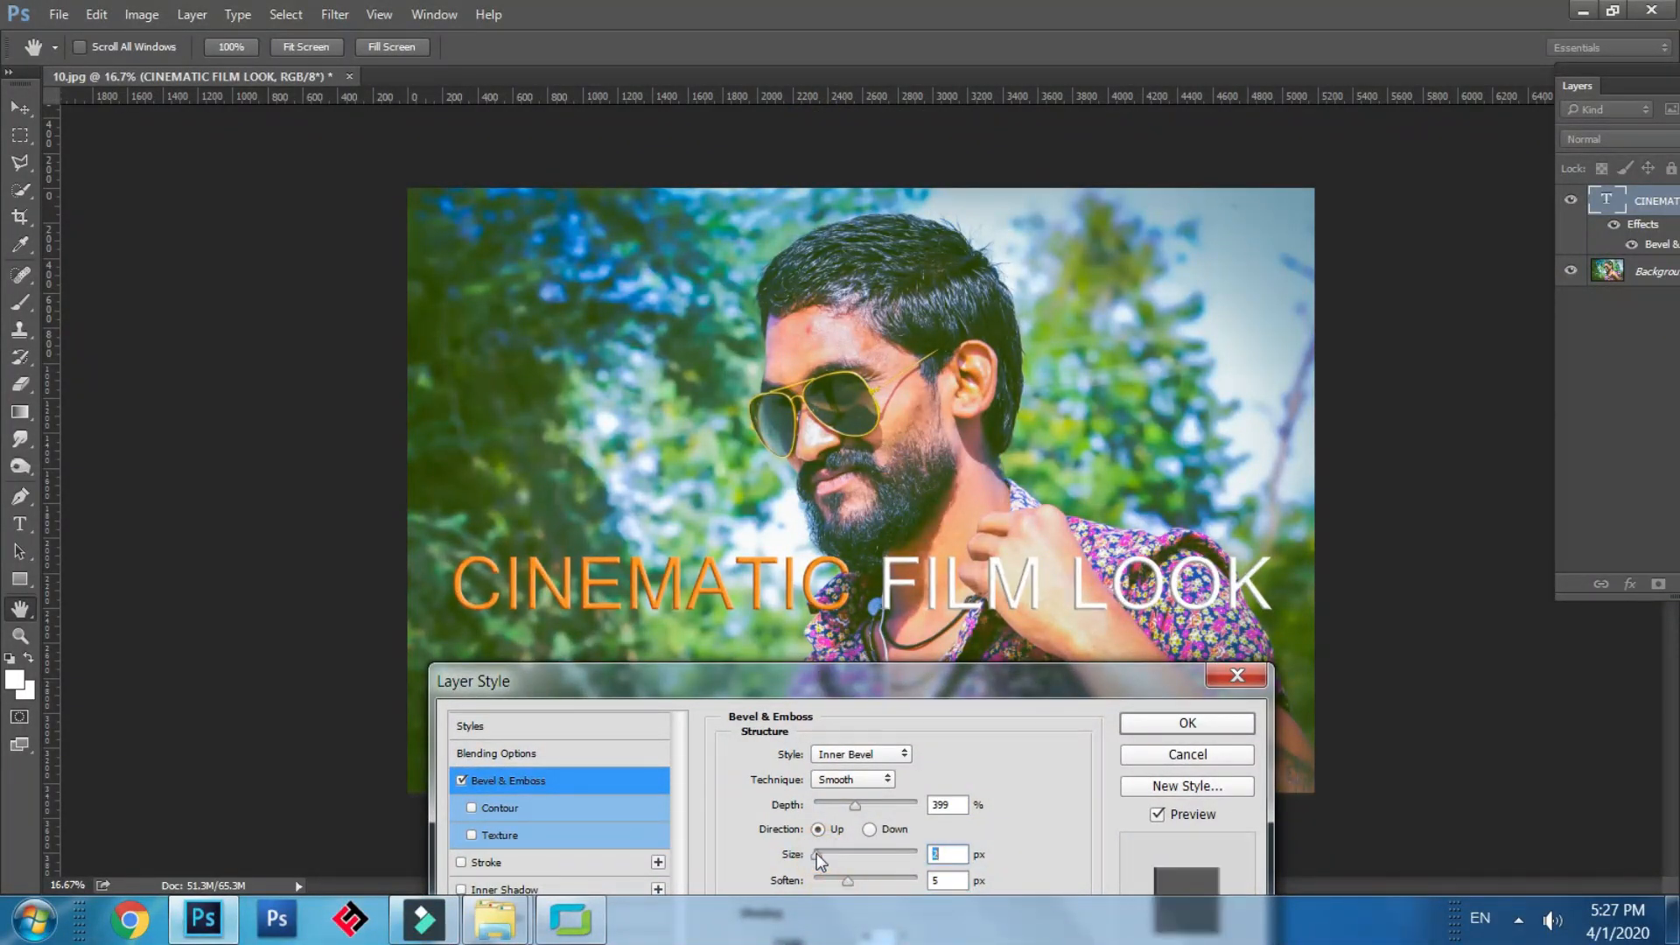
click(1185, 722)
click(362, 445)
Select the whole CINEMATIC FILM LOOK text and try successive typefaces, settling on a bolder, wider sans-serif one.
click(19, 523)
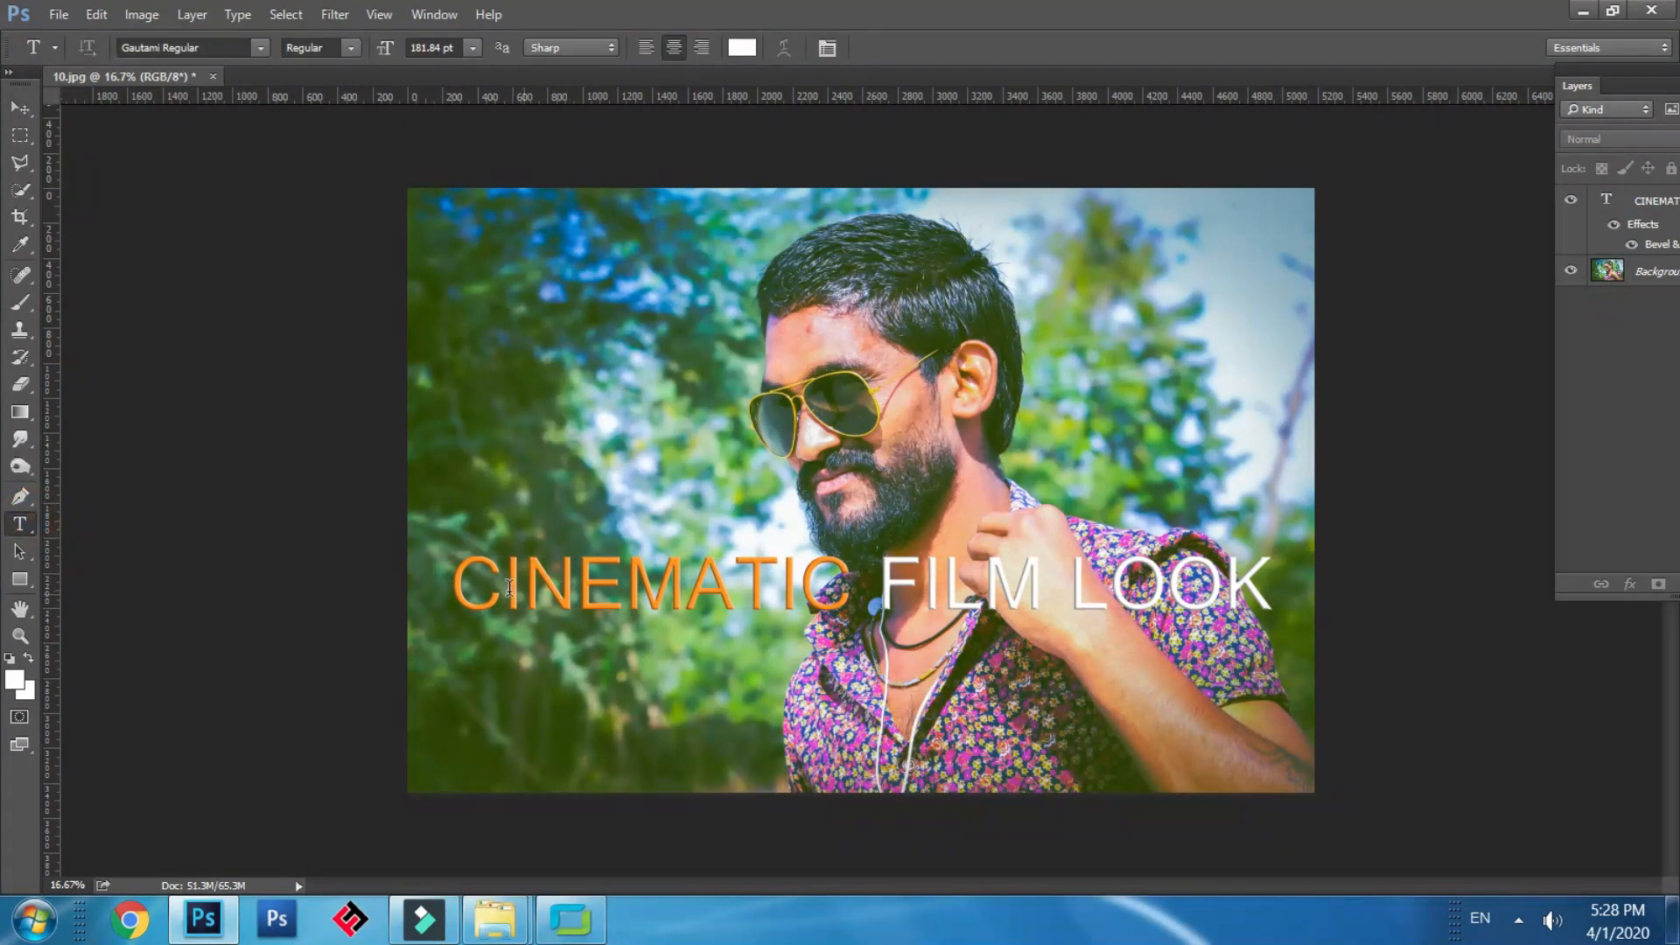
drag(455, 582, 1346, 603)
key(Down)
key(Down)
key(Down)
key(Down)
key(Down)
key(Down)
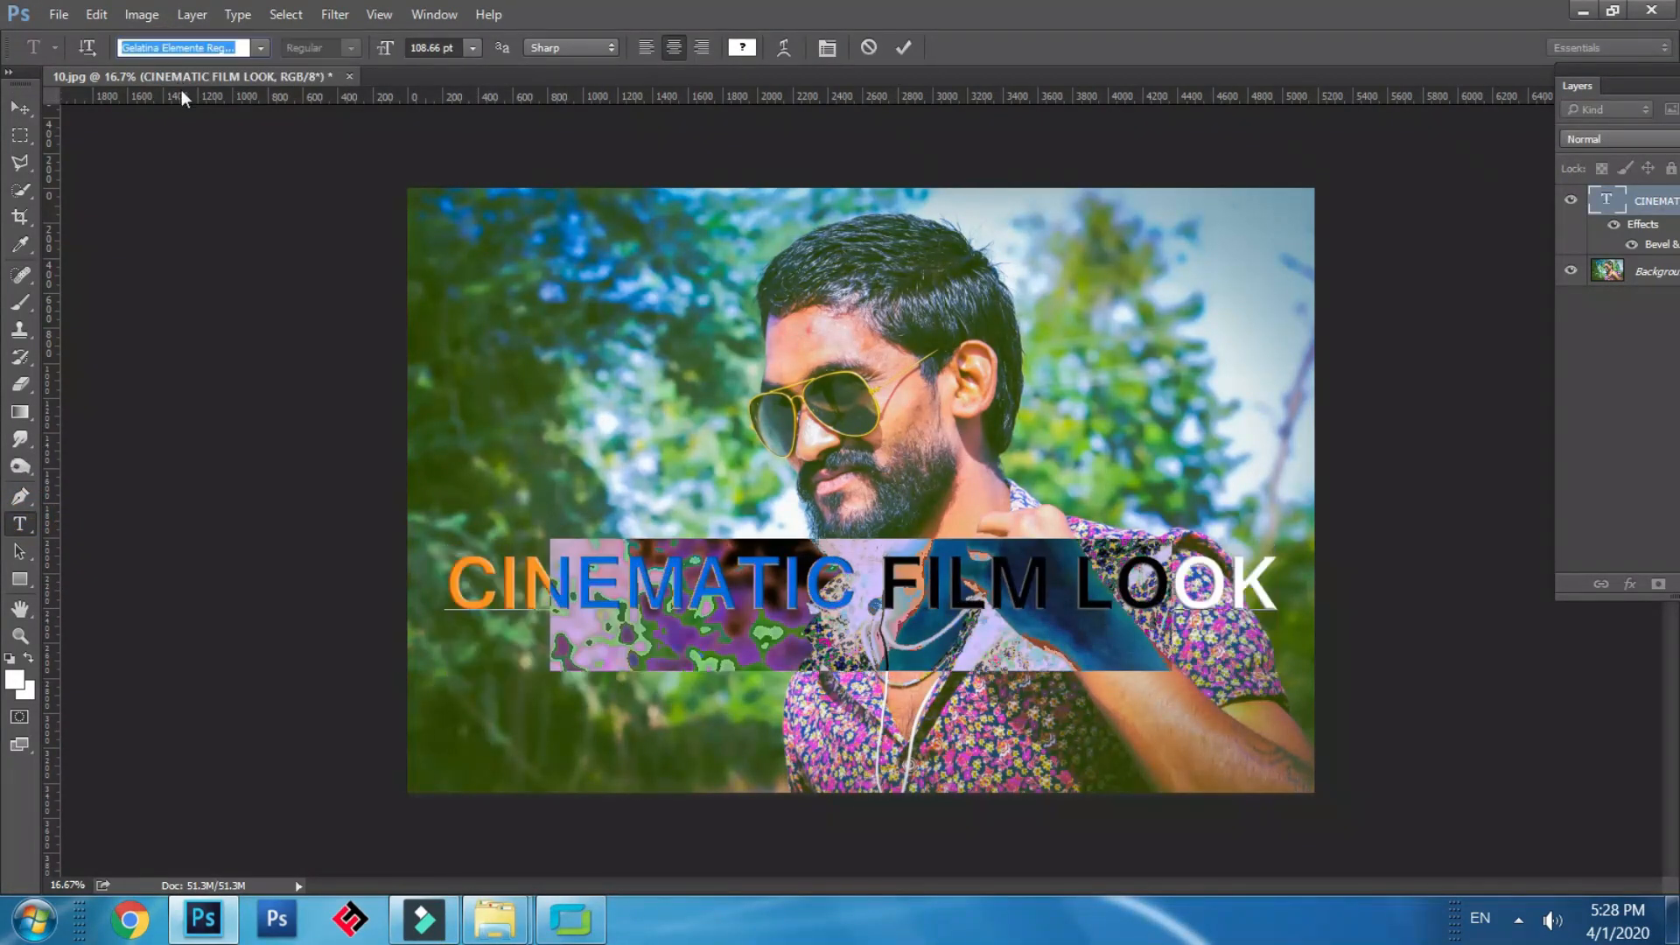
key(Down)
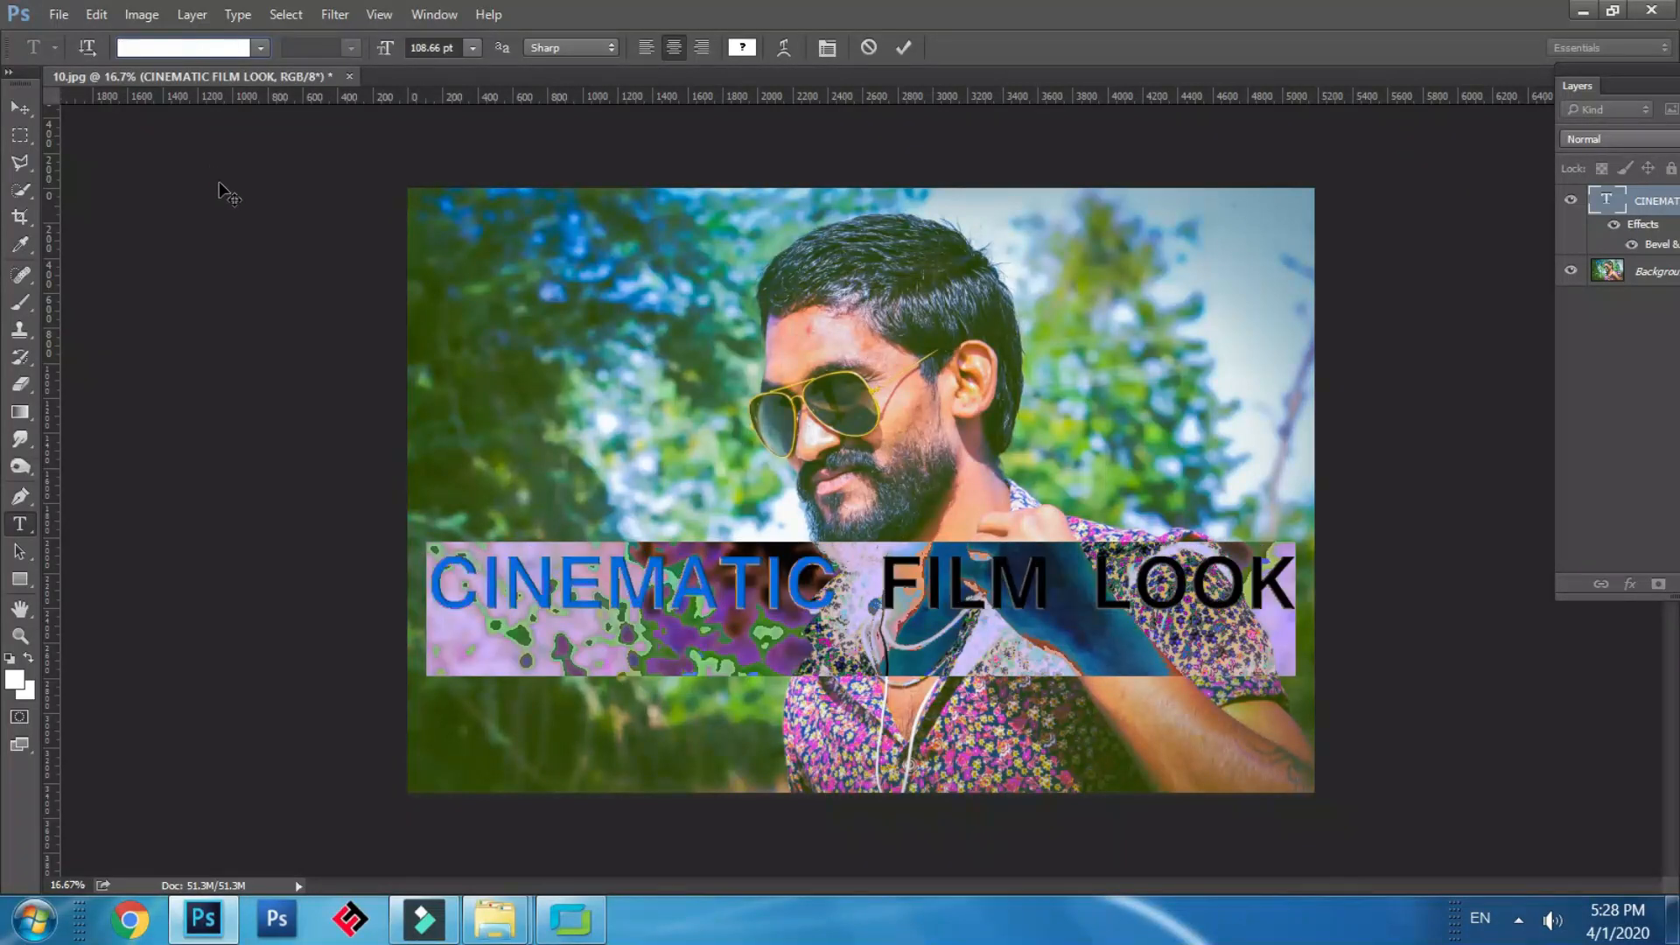
Commit the new typeface and move the CINEMATIC FILM LOOK text straight down, close to the photo's lower edge.
click(19, 107)
drag(877, 603, 878, 726)
key(ctrl+t)
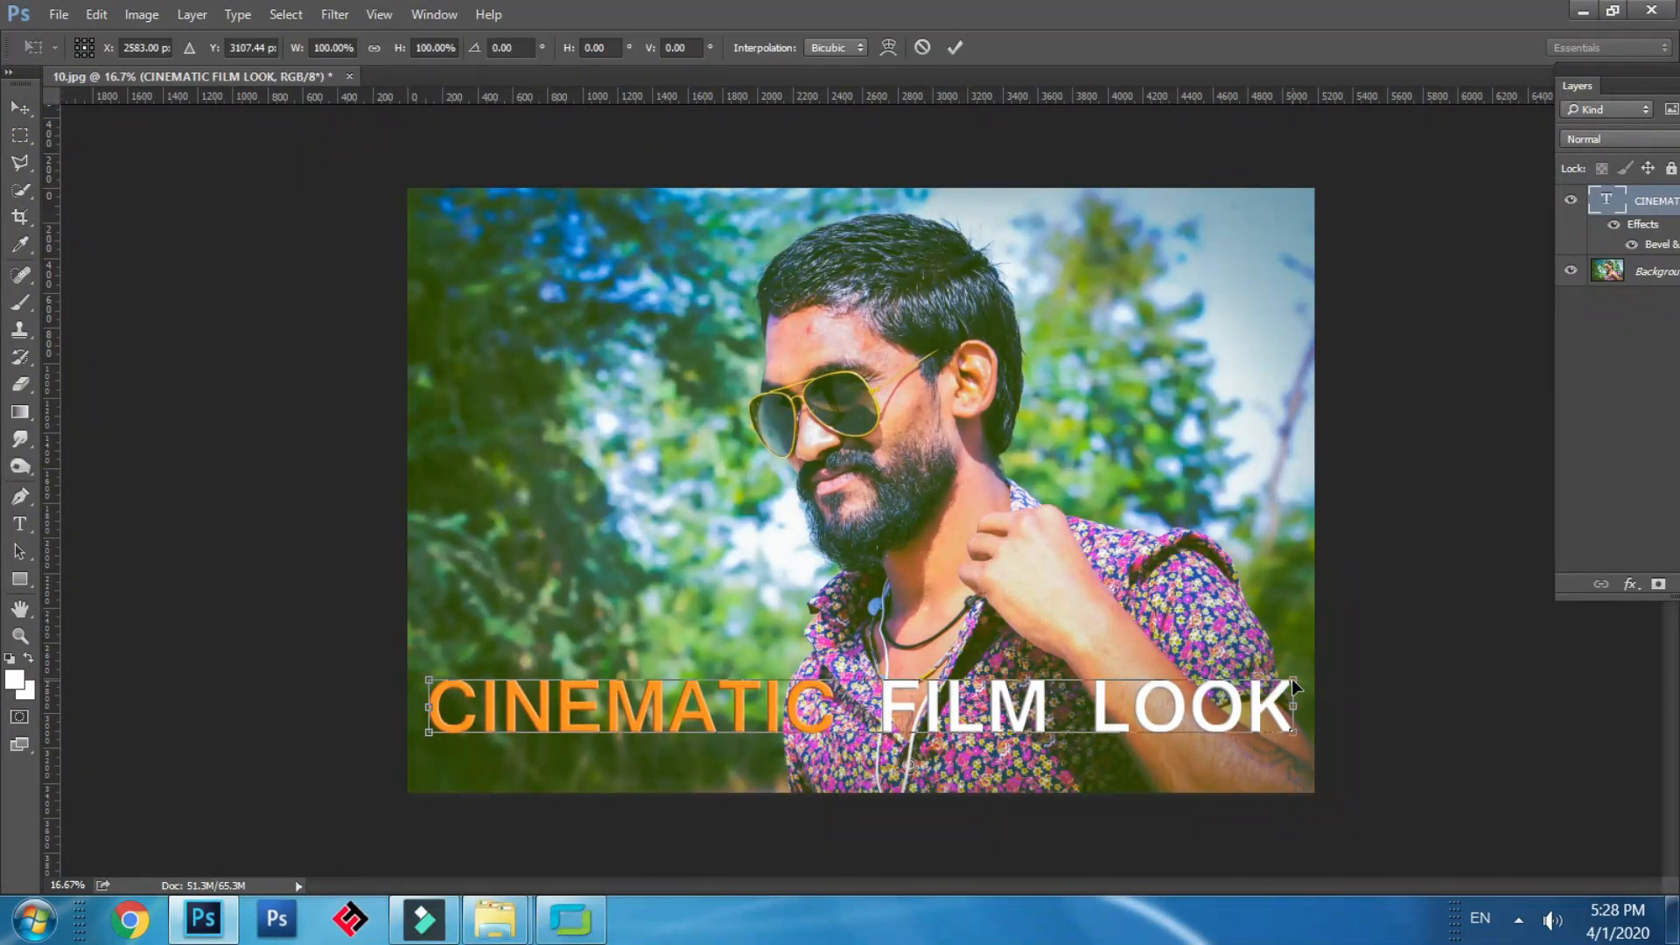
key(Return)
click(1136, 549)
click(1095, 709)
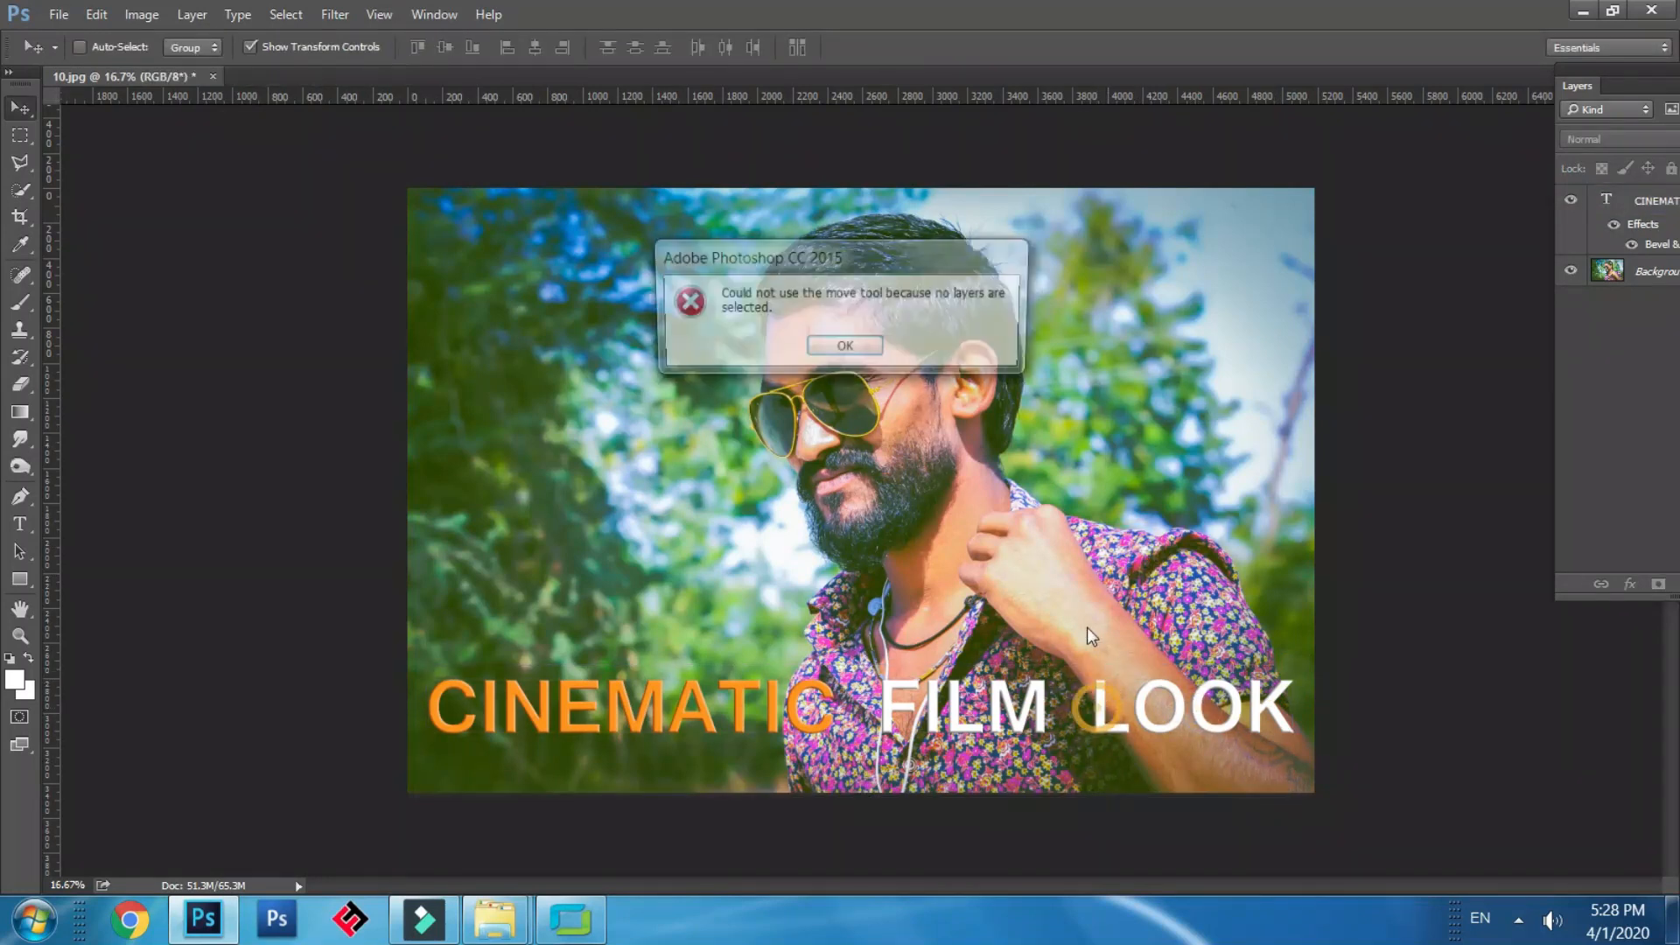
click(848, 348)
Add a separate white text layer reading HOW TO above the word CINEMATIC.
click(29, 526)
click(612, 611)
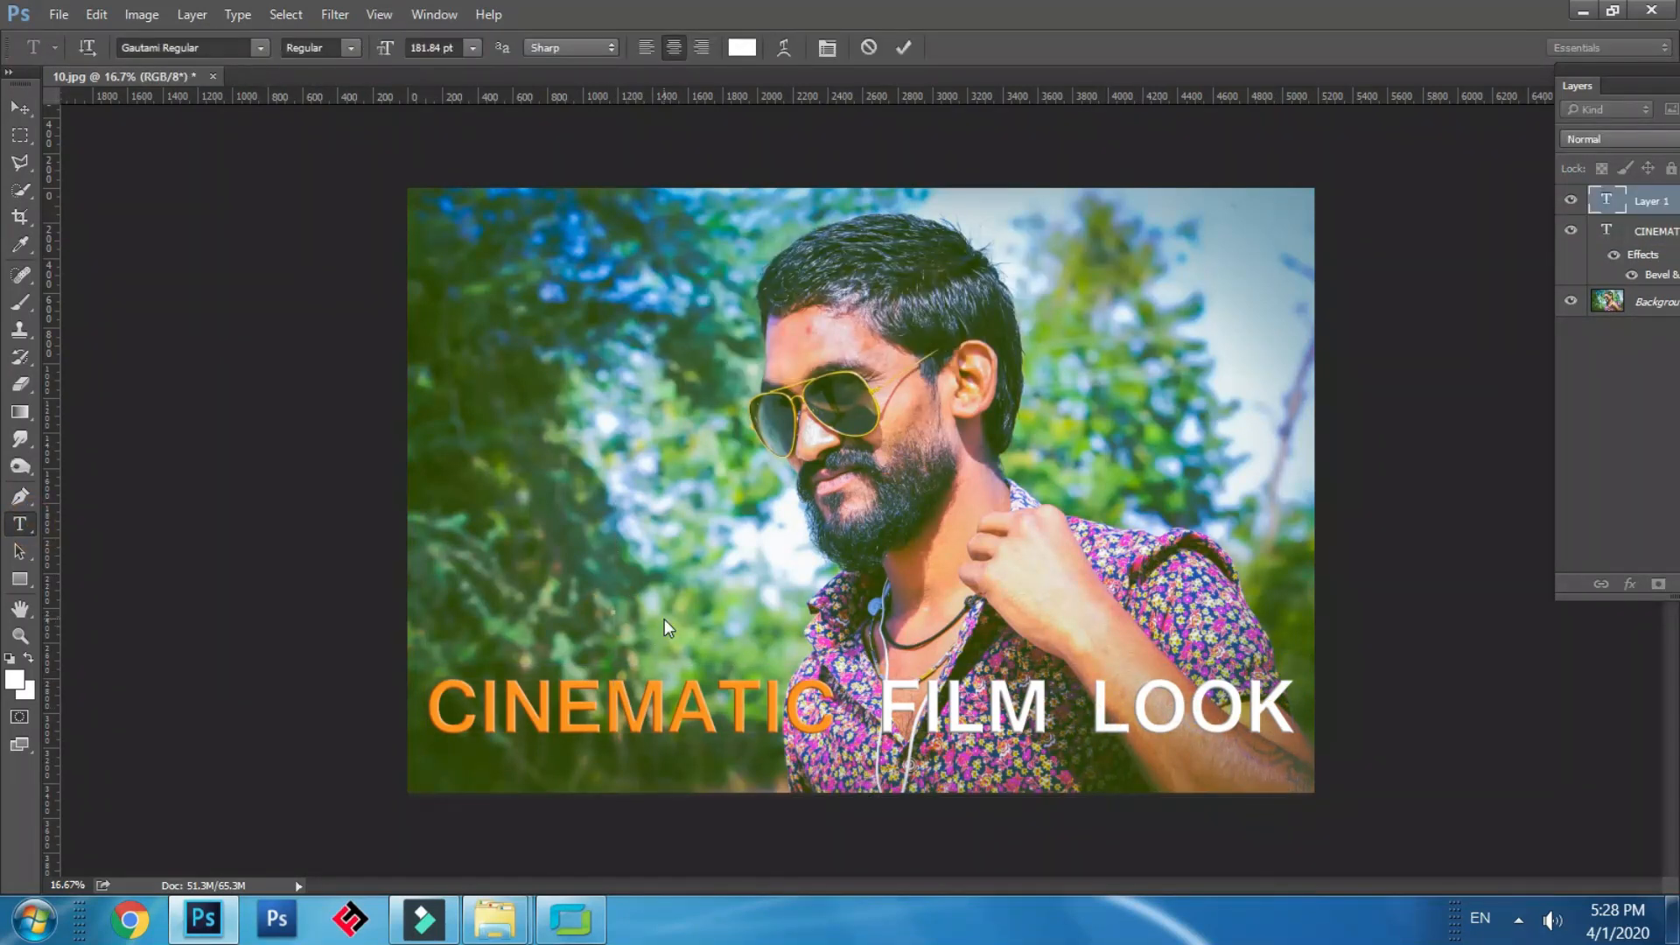
text(h)
key(BackSpace)
text(H)
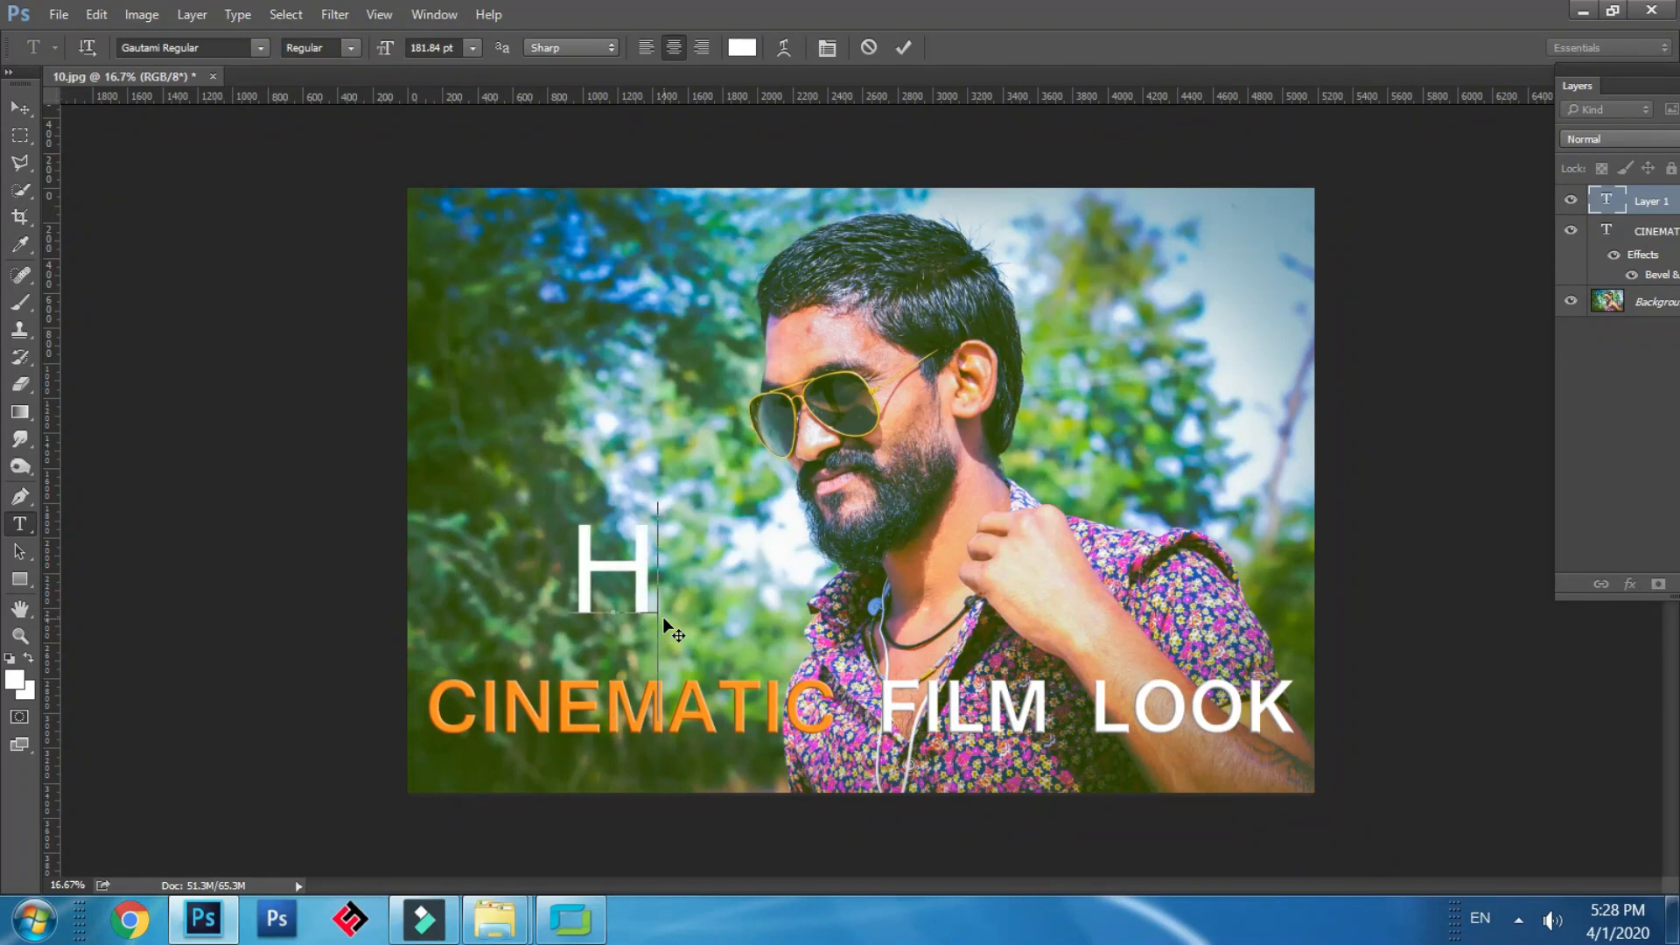
text(OW TO)
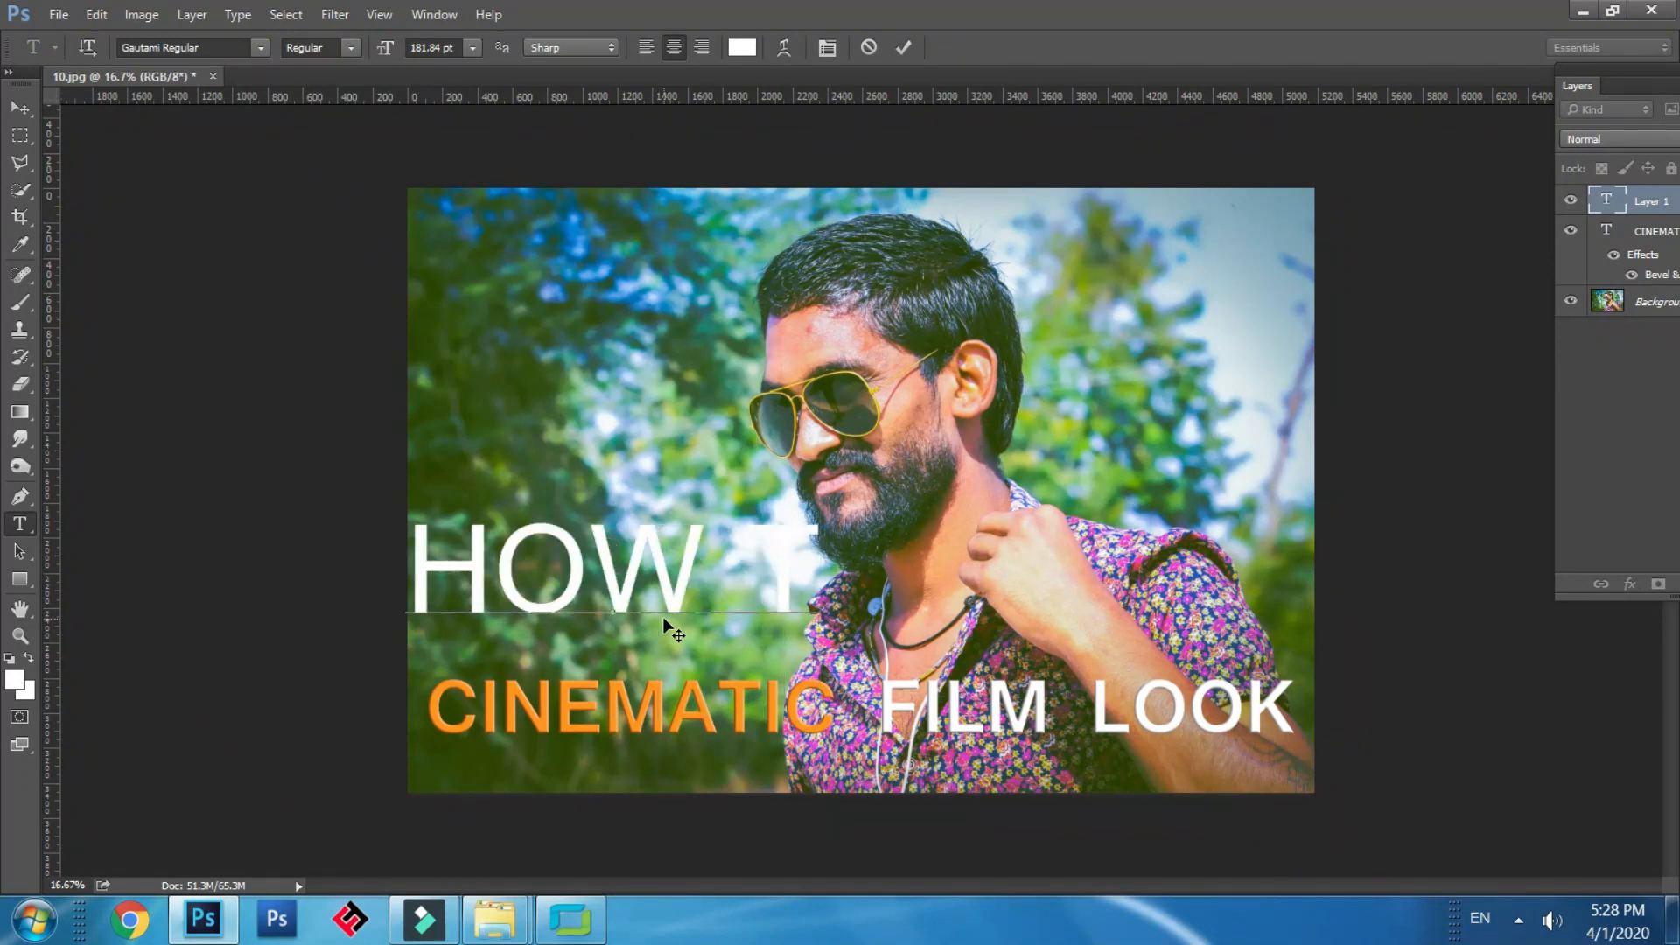
Scale the HOW TO text down to about 93.8 pt, place it just above CINEMATIC, and apply the transformation.
click(32, 112)
key(ctrl+t)
drag(866, 502, 756, 550)
mouse_move(698, 631)
mouse_down()
mouse_move(722, 659)
mouse_move(699, 663)
mouse_up()
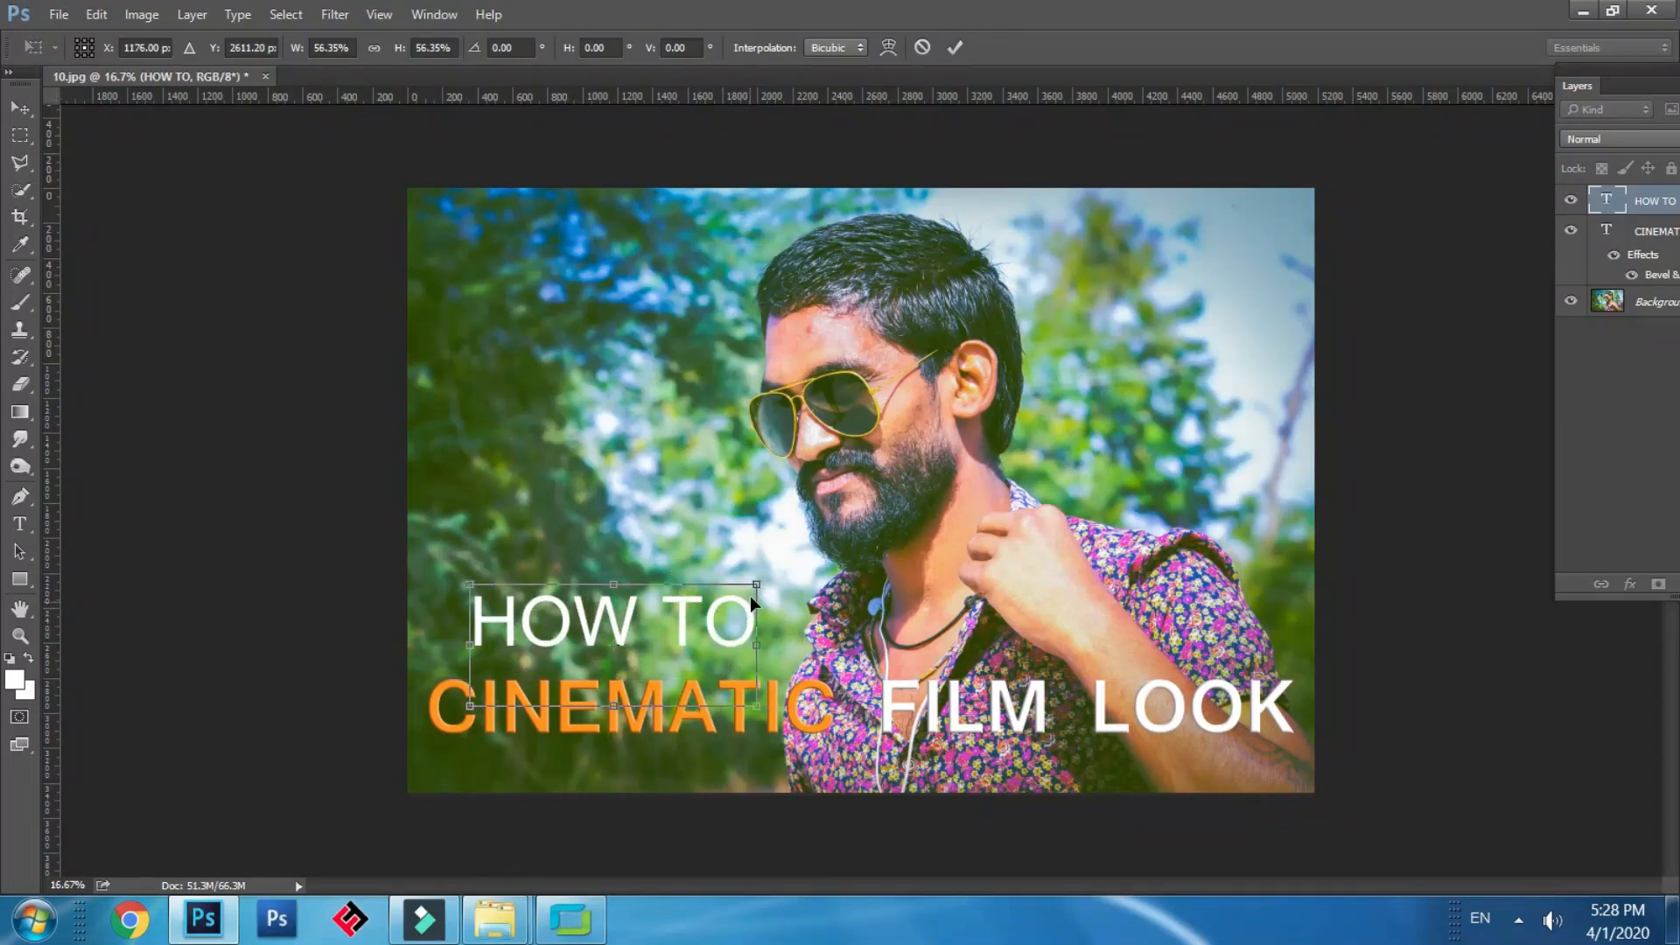
drag(756, 584, 693, 651)
key(Return)
click(645, 623)
click(686, 544)
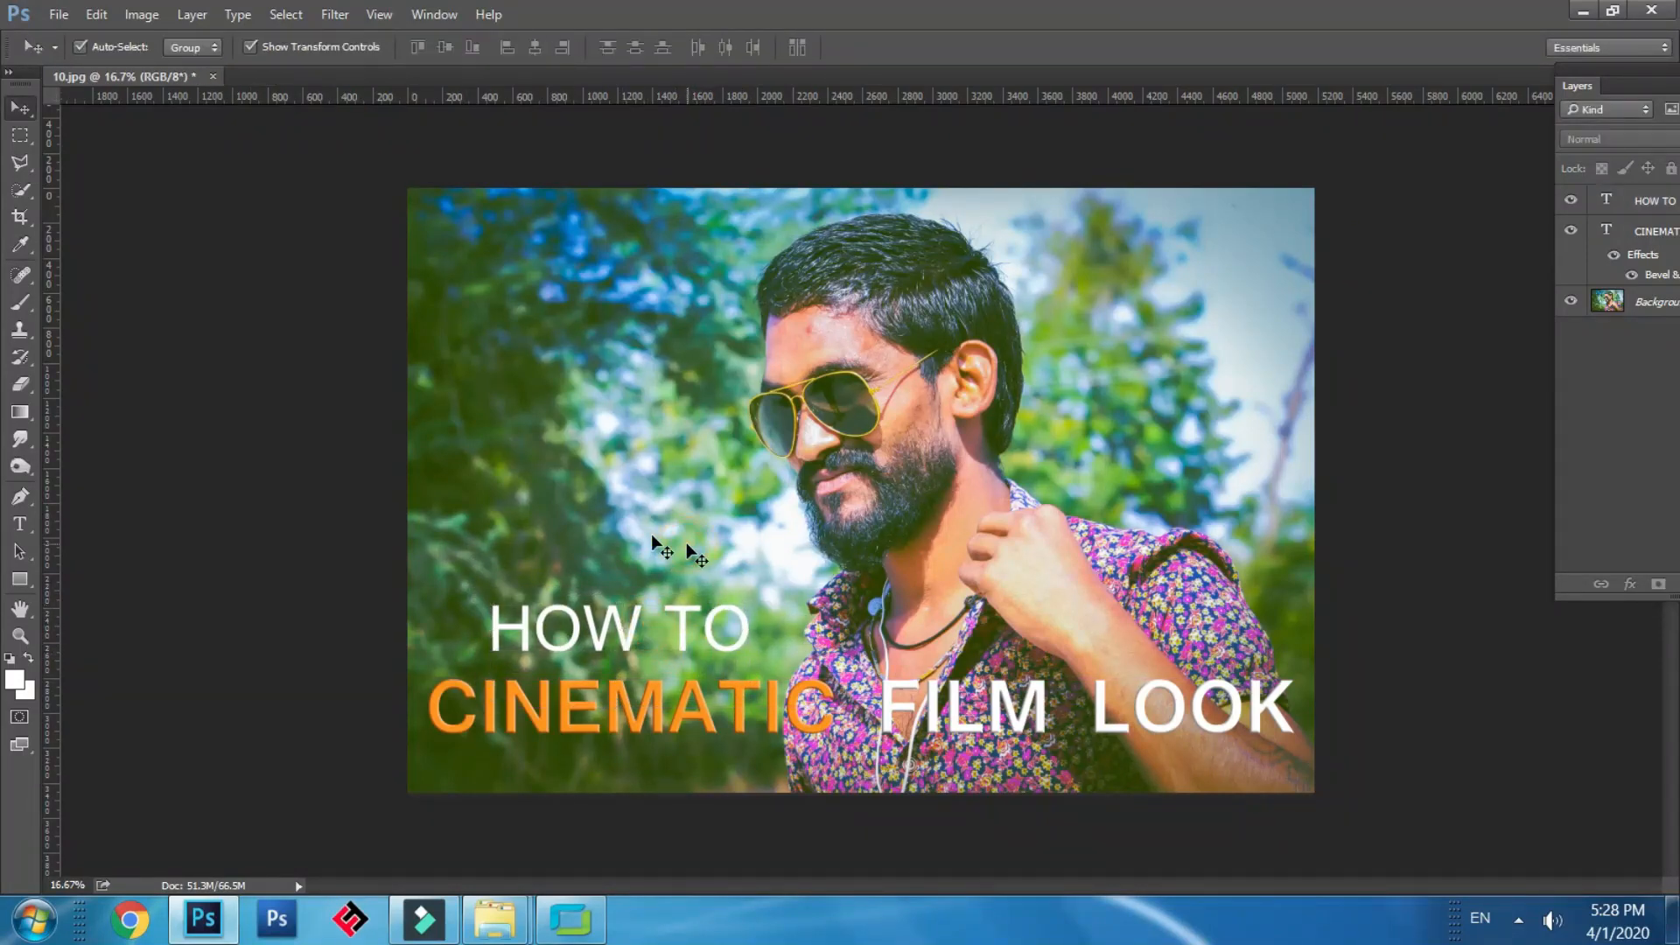
Apply an Inner Shadow to the HOW TO layer with about 70% opacity, 7 px distance and 0 px size.
click(192, 14)
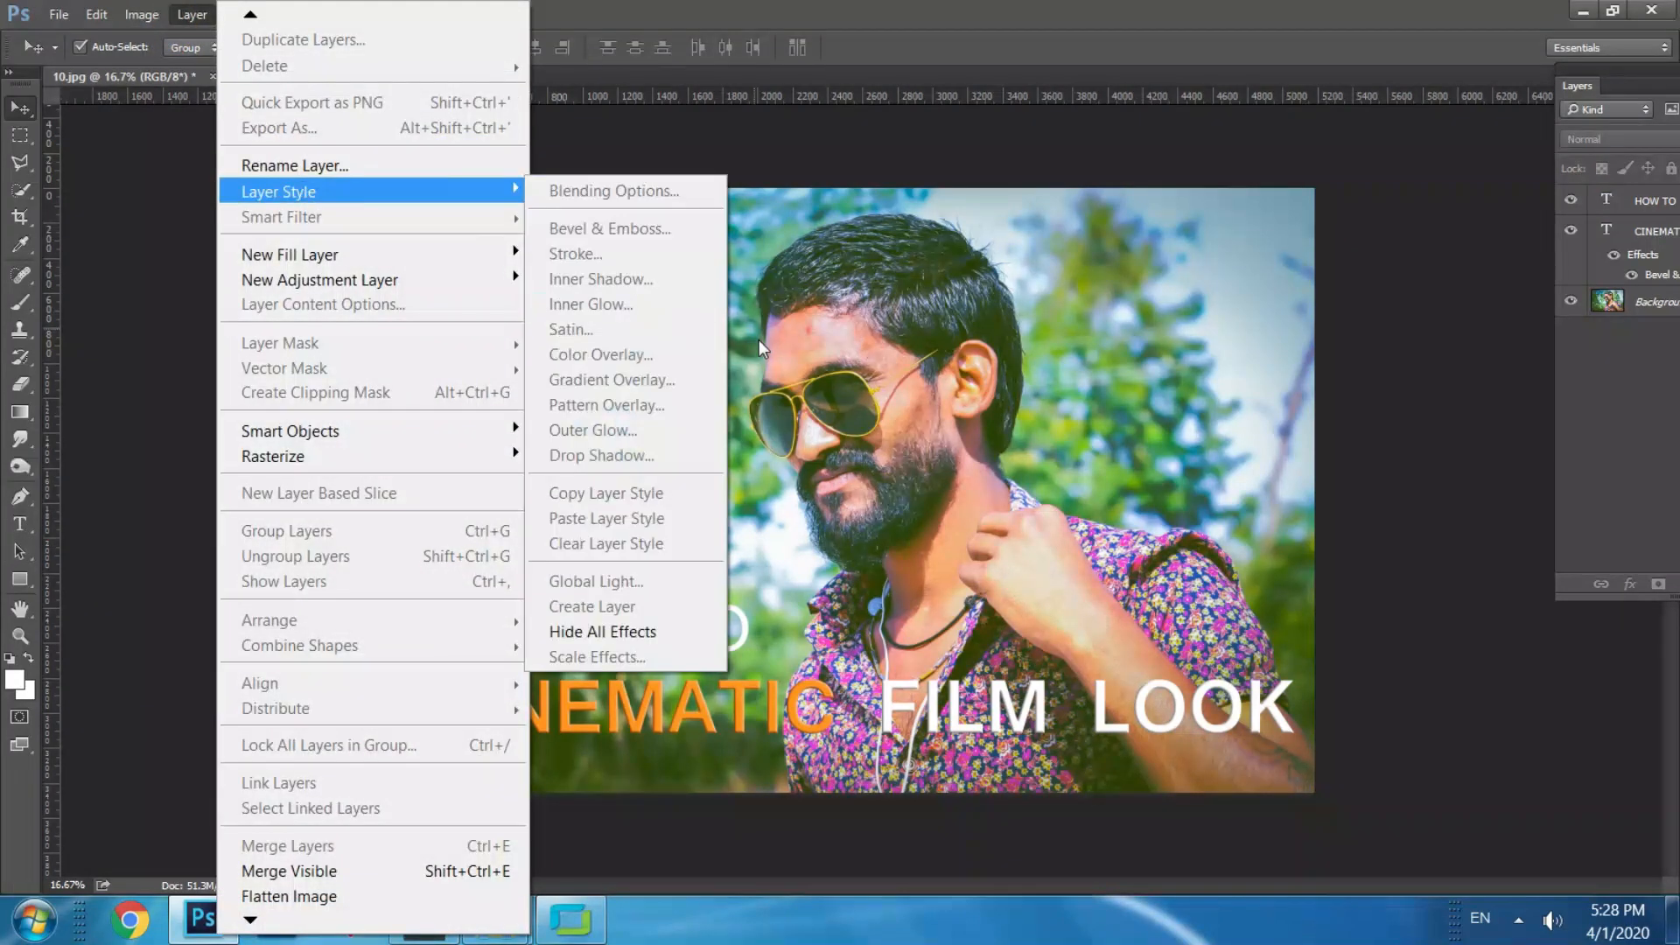
click(745, 616)
click(745, 616)
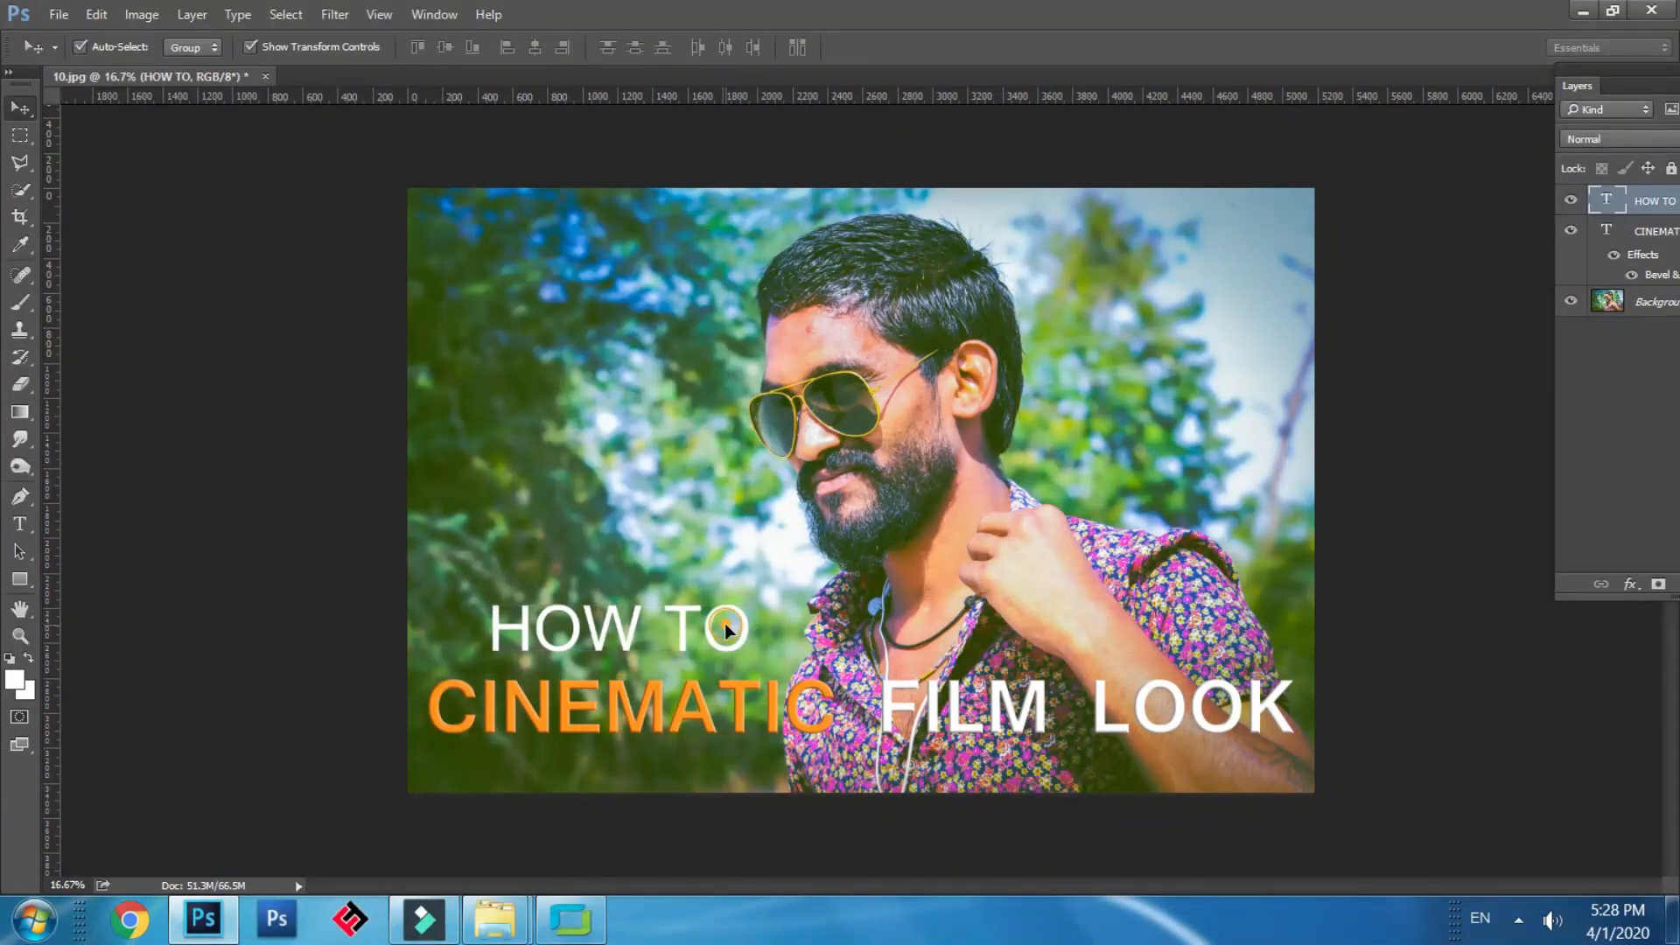
click(192, 14)
mouse_move(304, 196)
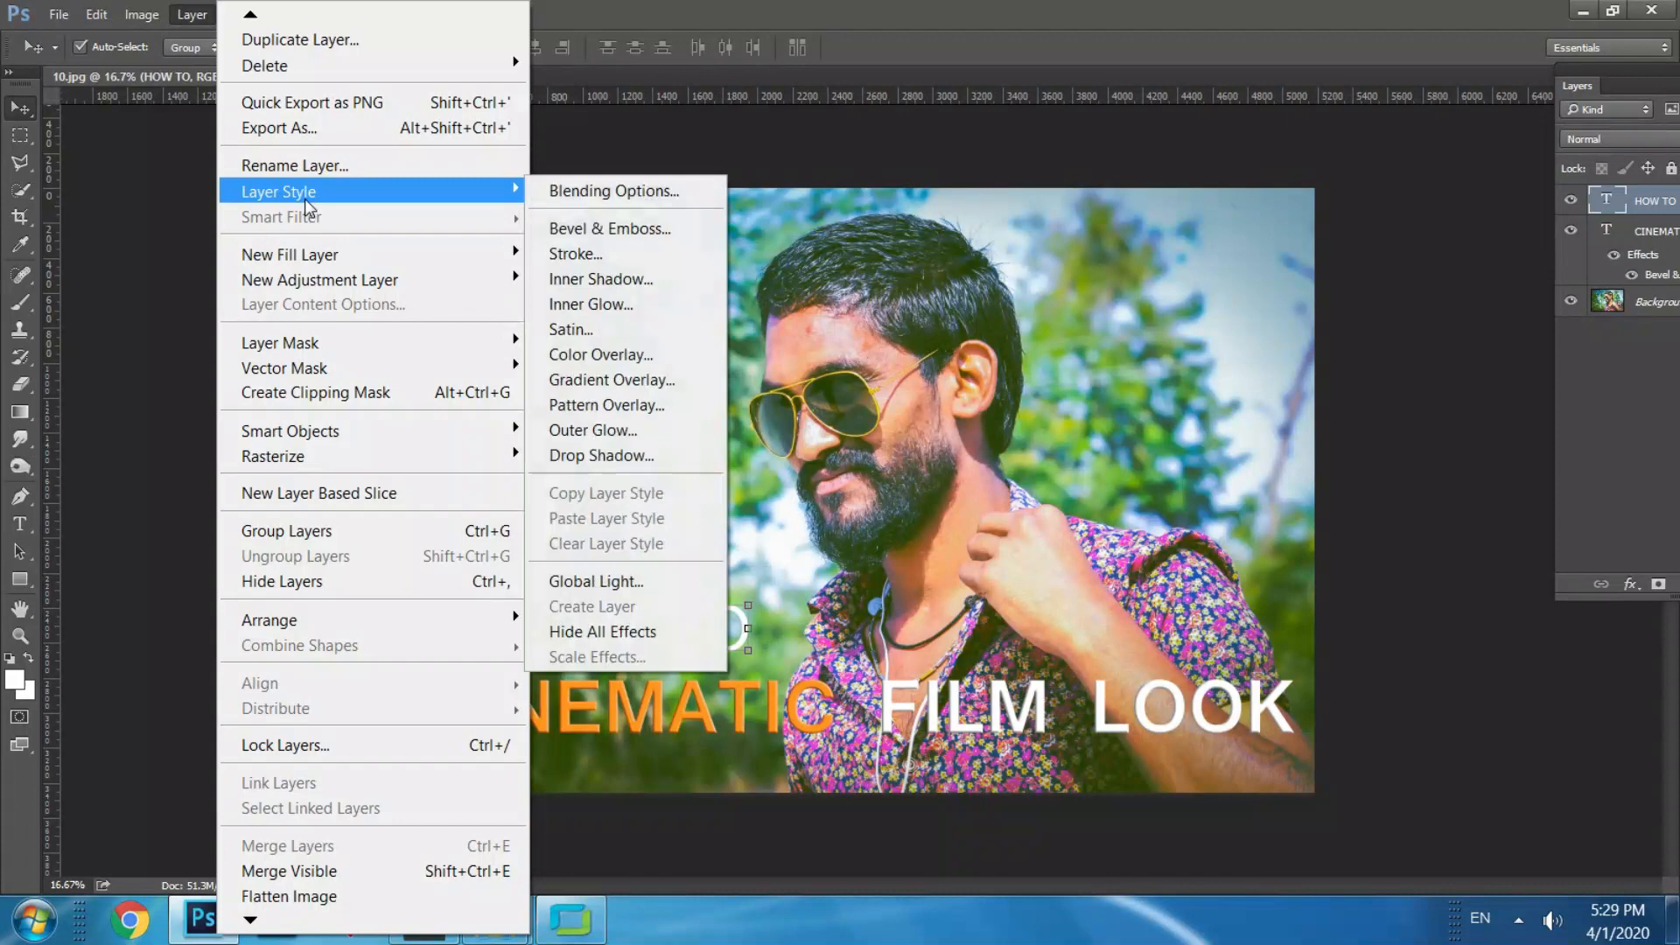
click(623, 285)
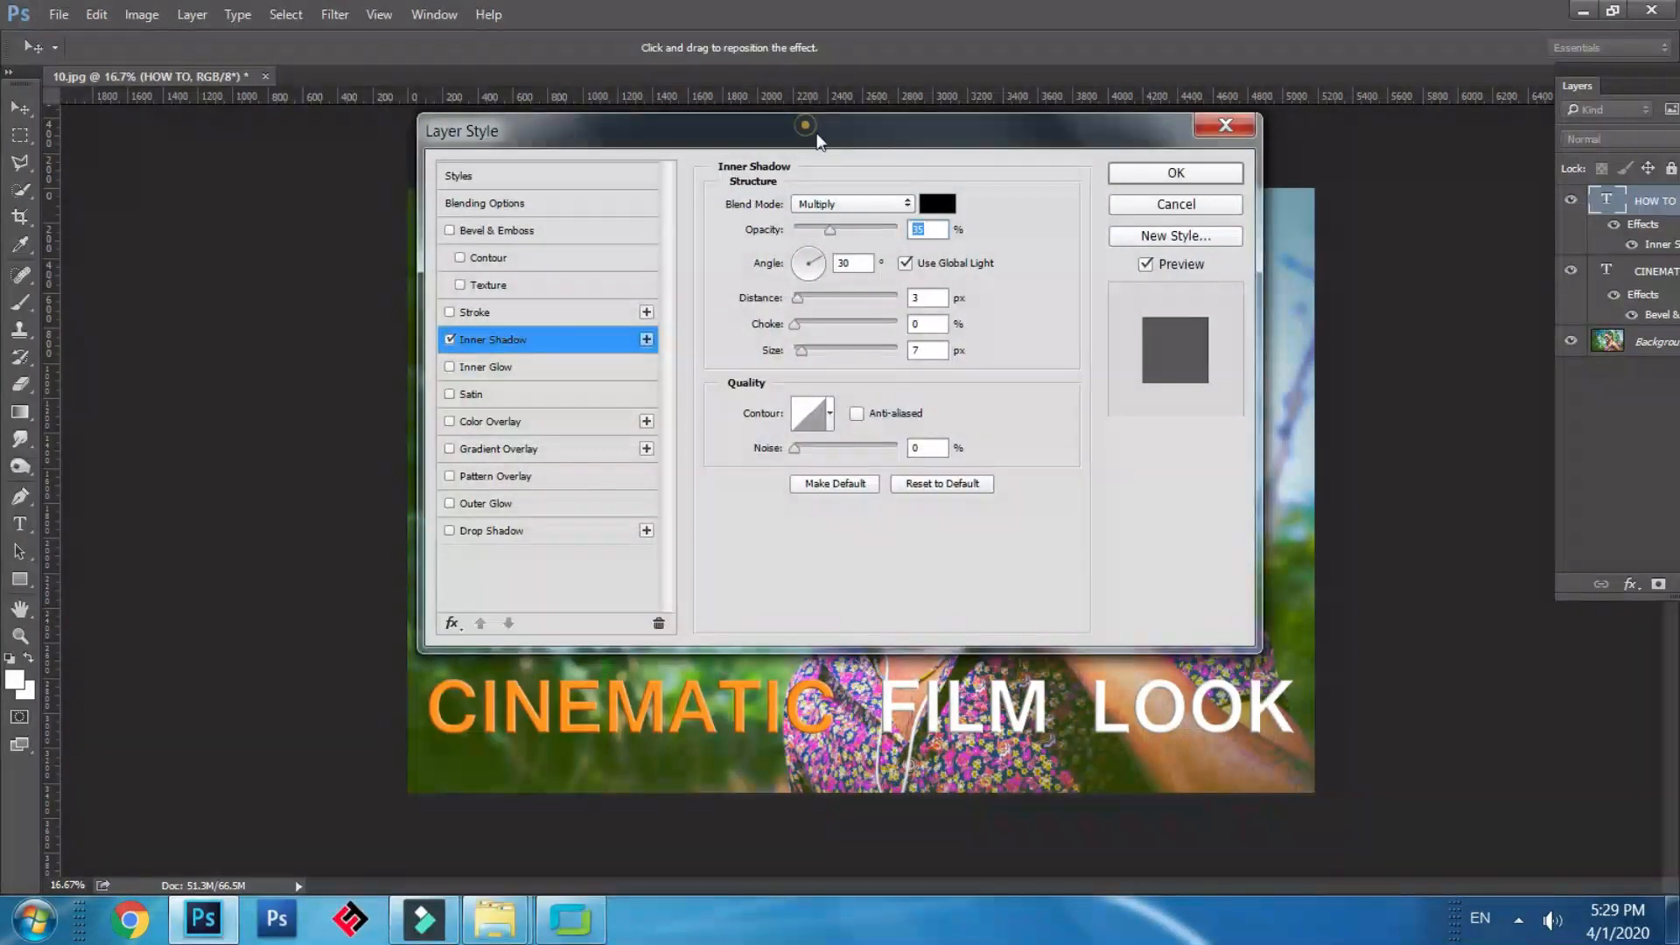
drag(813, 133, 1240, 156)
drag(1221, 313, 1223, 375)
drag(1260, 255, 1268, 259)
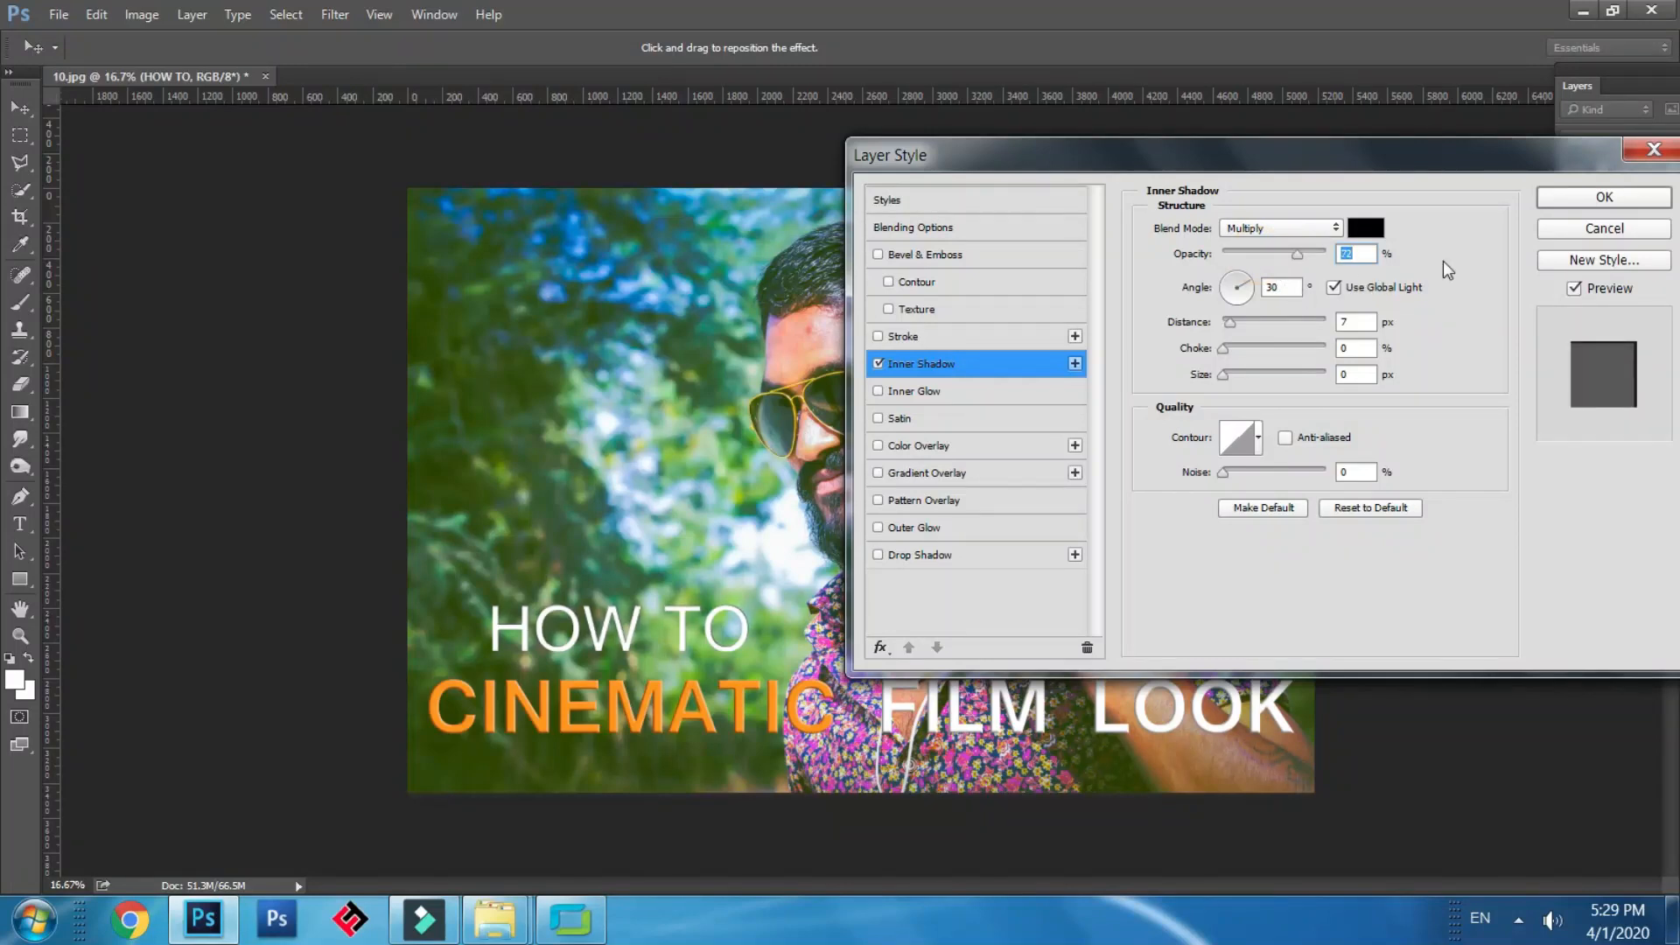
key(Return)
Select the whole HOW TO text and try successive typefaces, settling on a rounded geometric sans-serif one.
key(t)
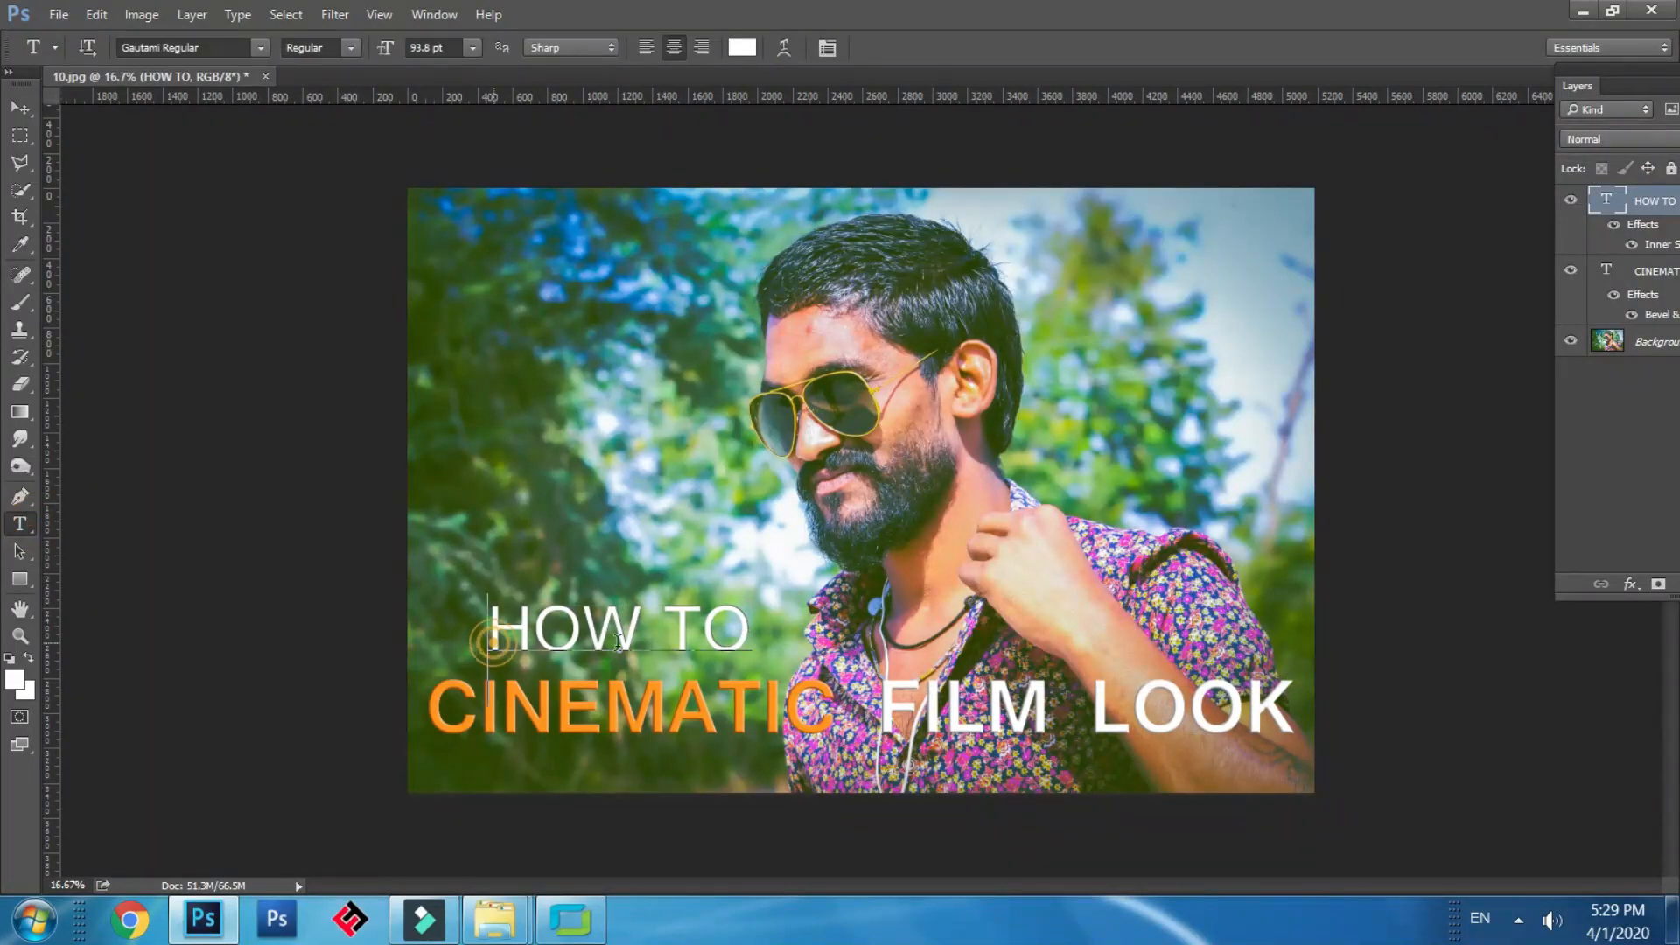
key(ctrl+a)
scroll(161, 47, down, 4)
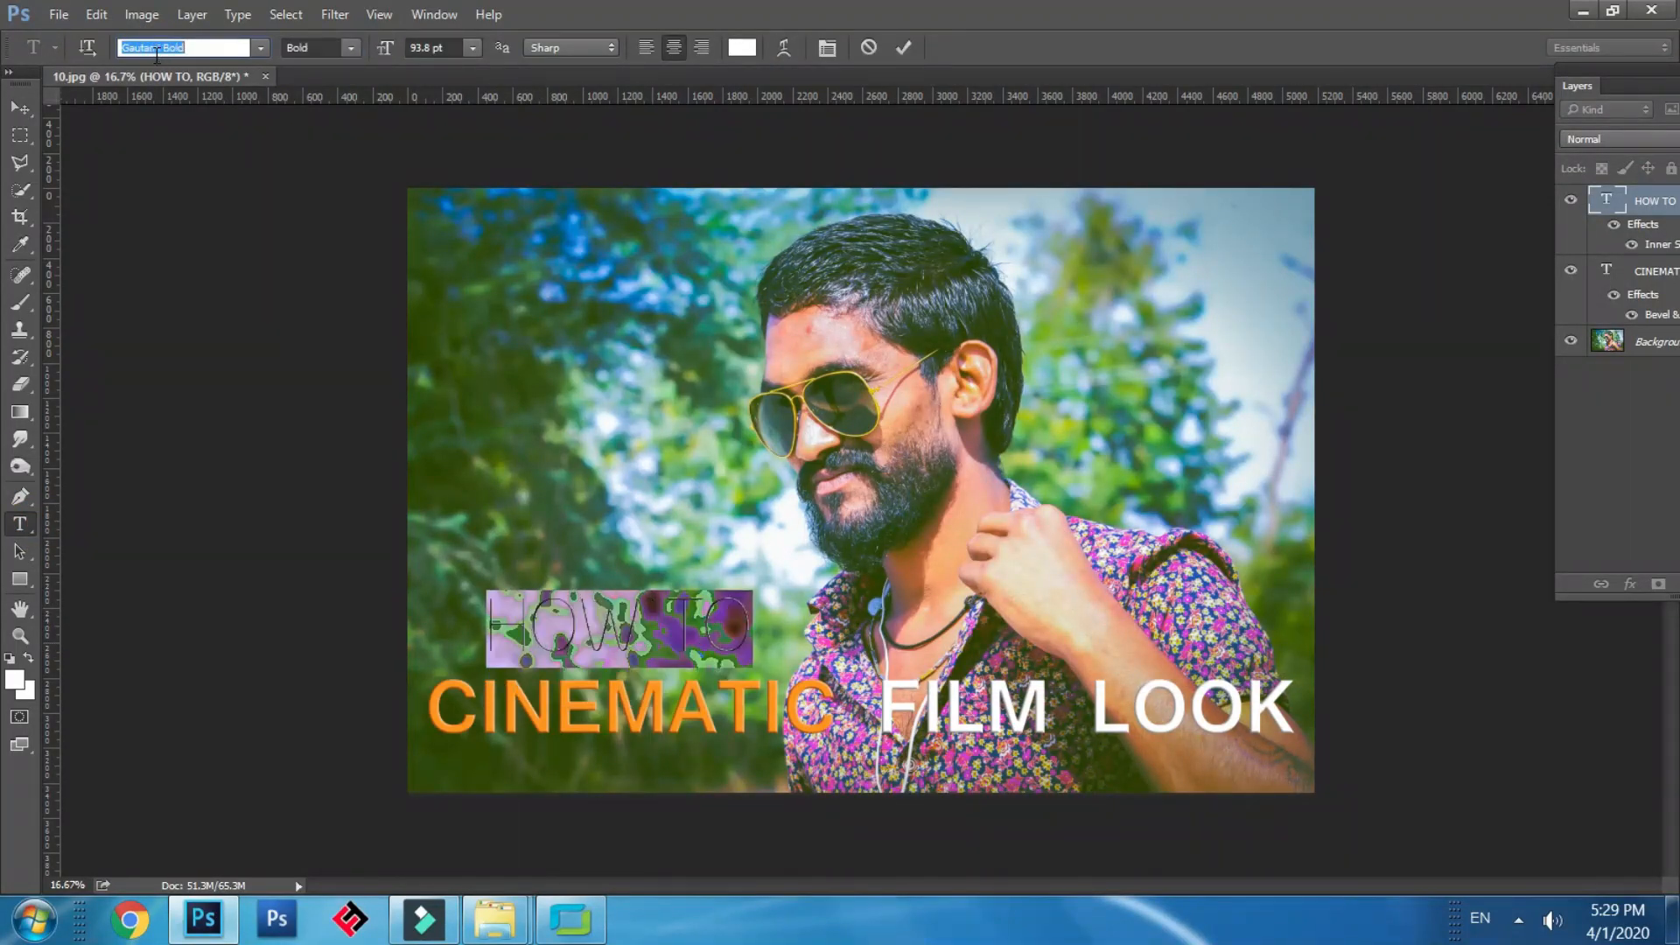
key(BackSpace)
scroll(154, 58, down, 5)
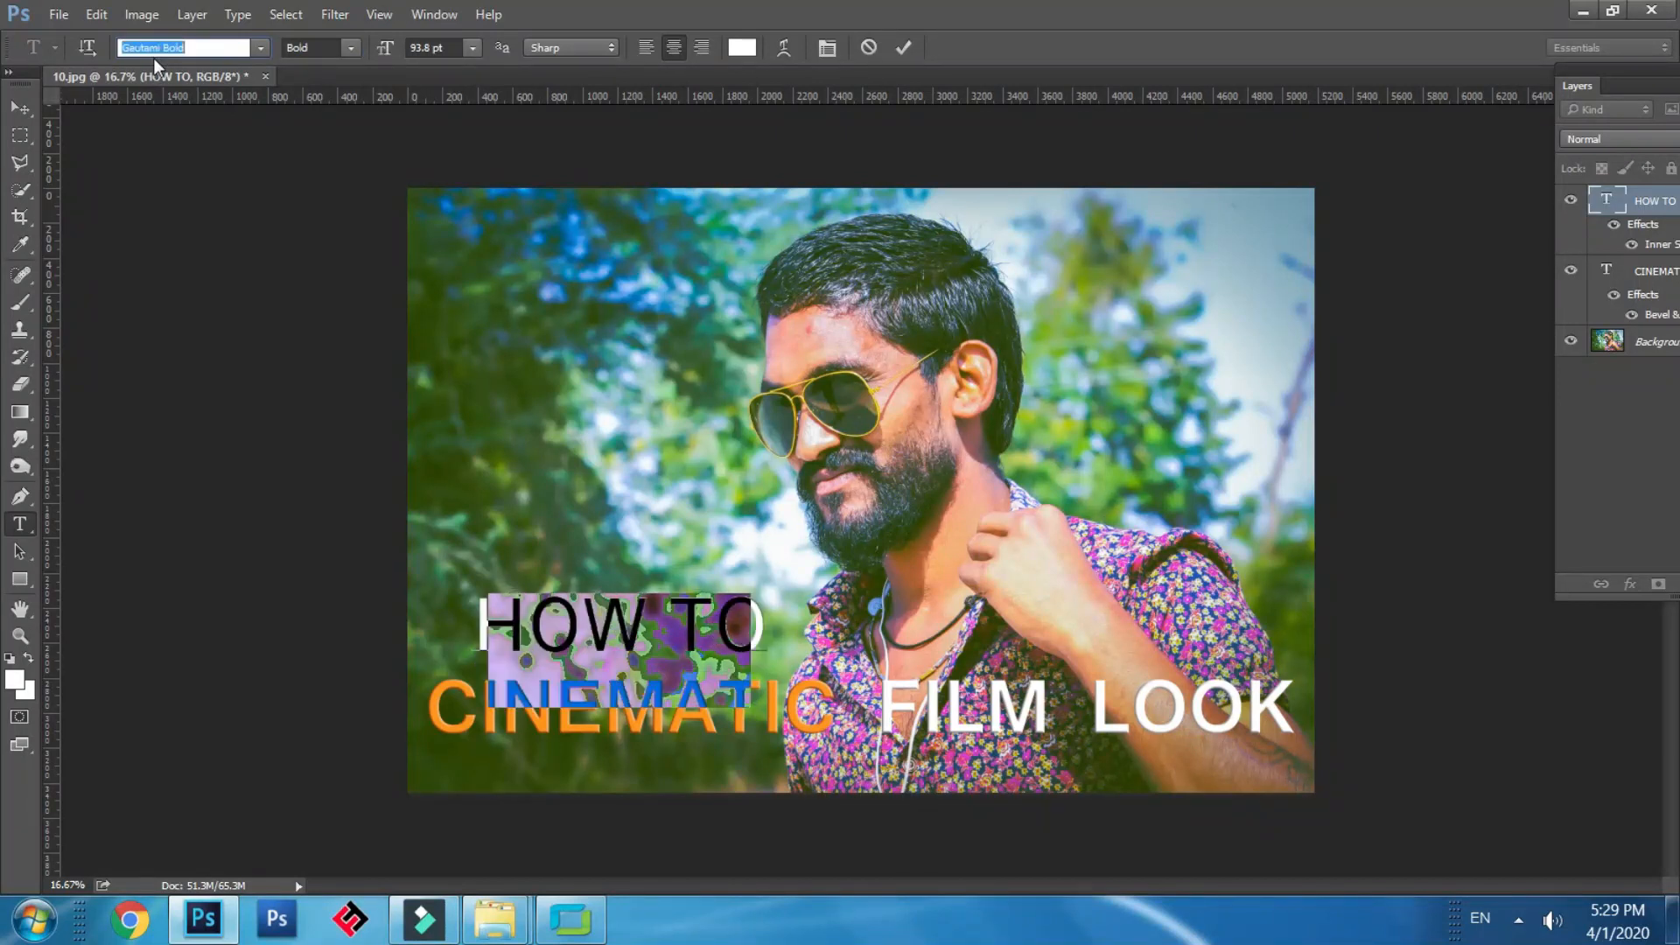
scroll(154, 58, down, 1)
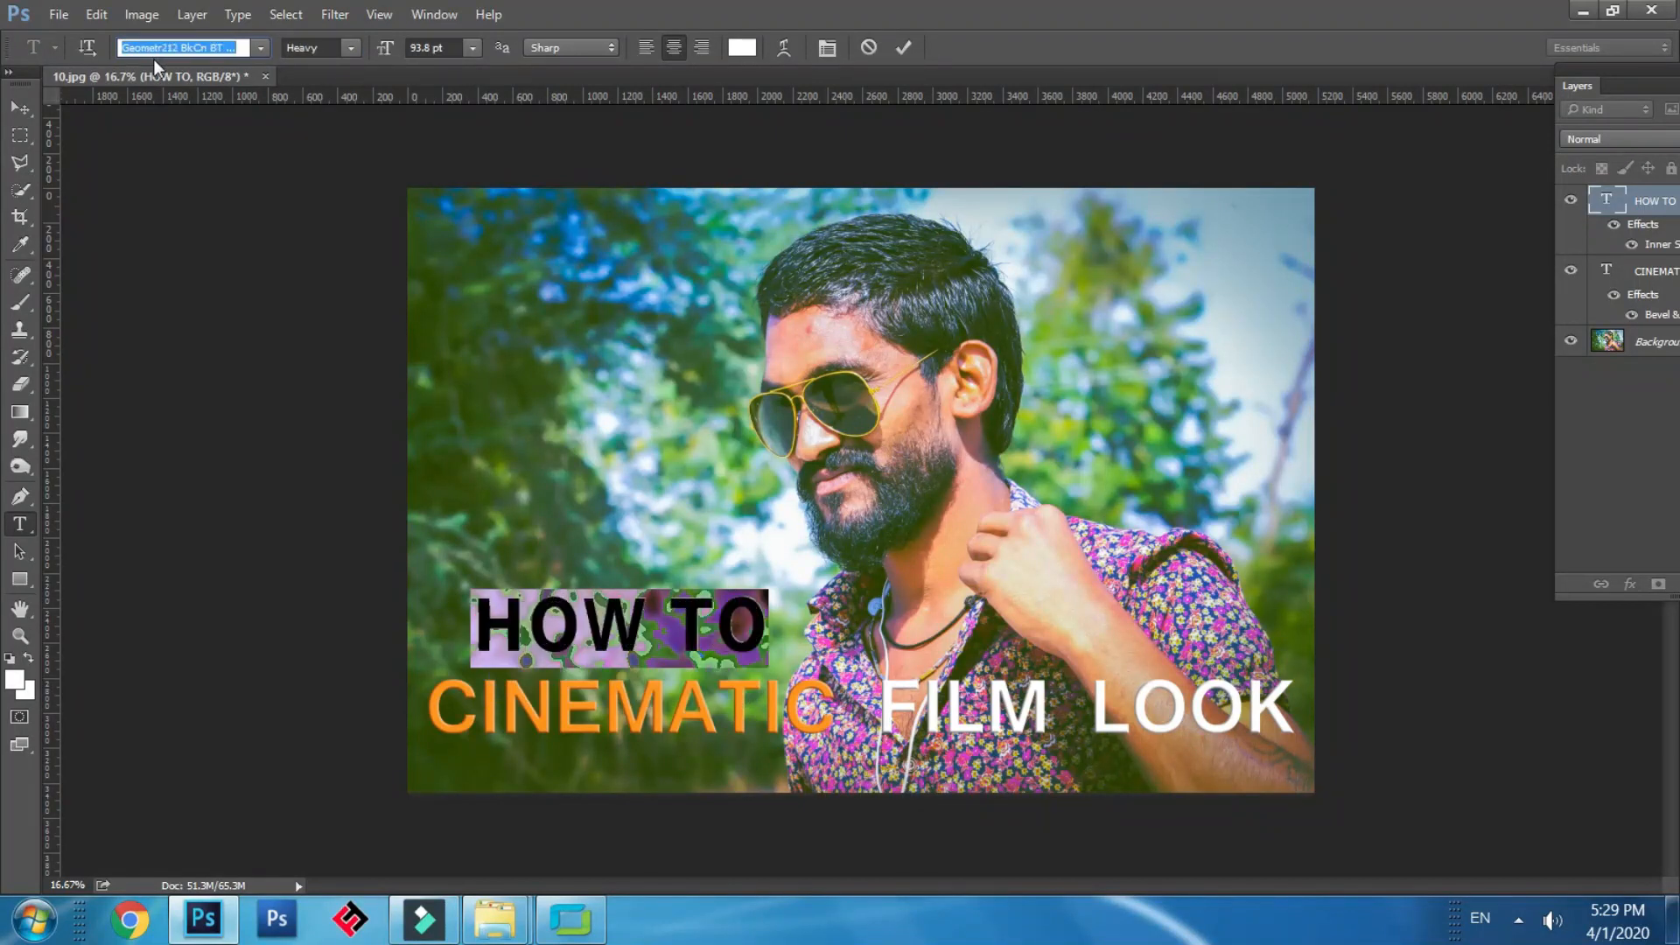
scroll(154, 59, up, 1)
key(Down)
key(Down)
key(Up)
key(Up)
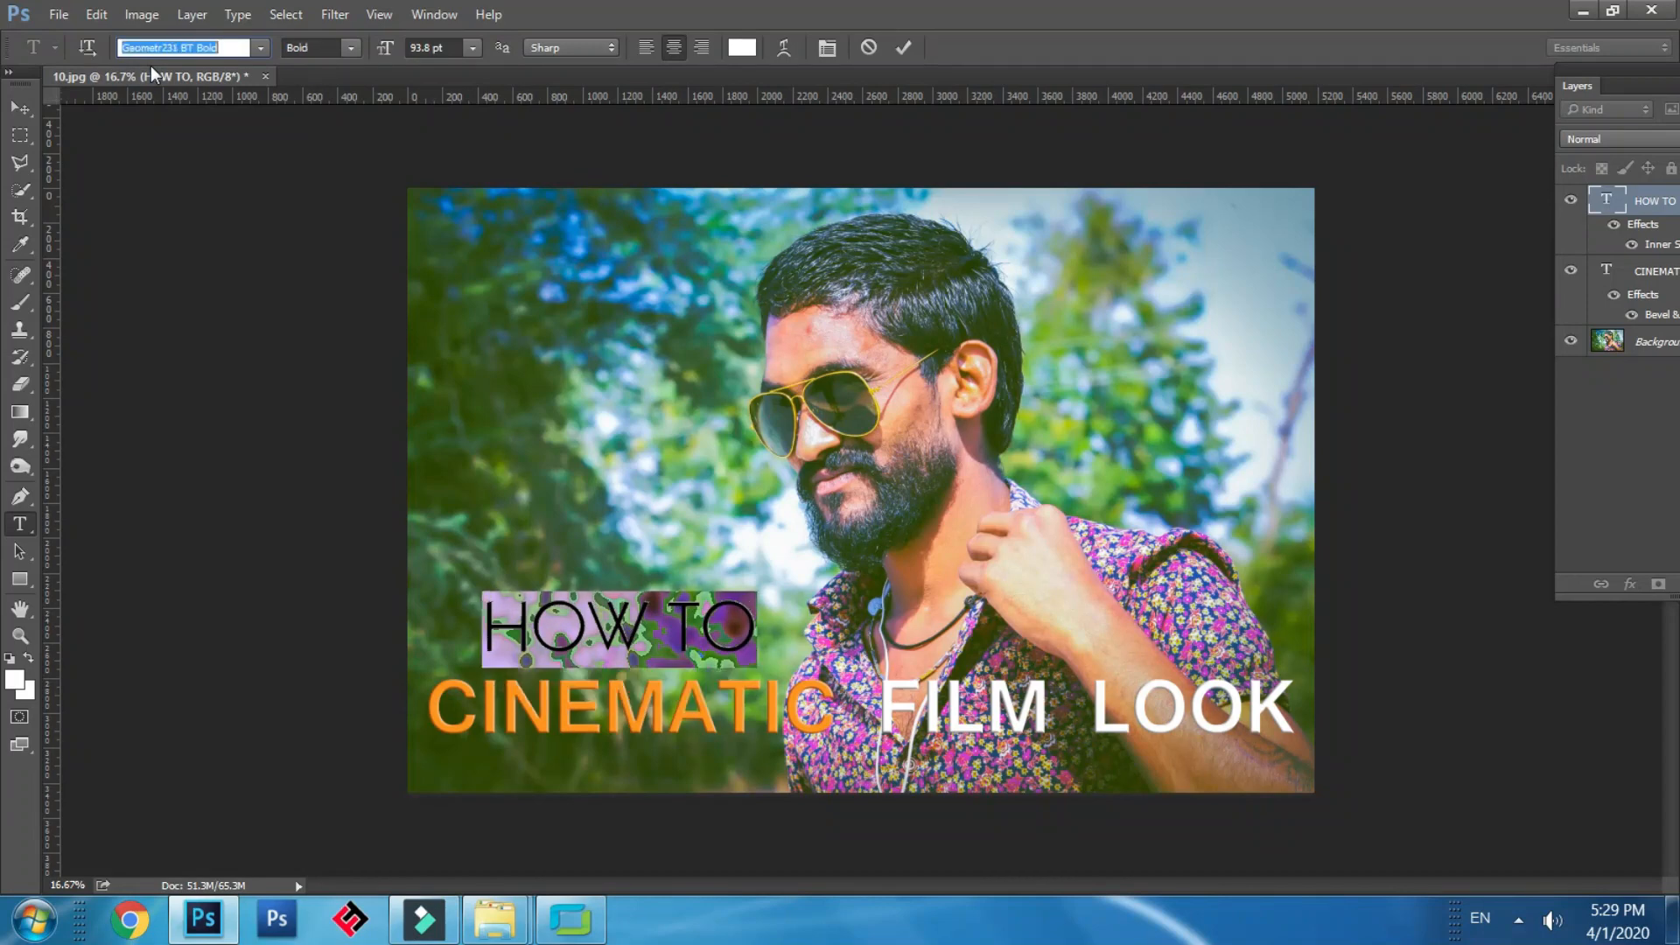
key(Down)
click(23, 108)
click(558, 330)
Check the finished title at several magnifications and save the layered document as 10.psd with Maximize Compatibility enabled.
key(ctrl+plus)
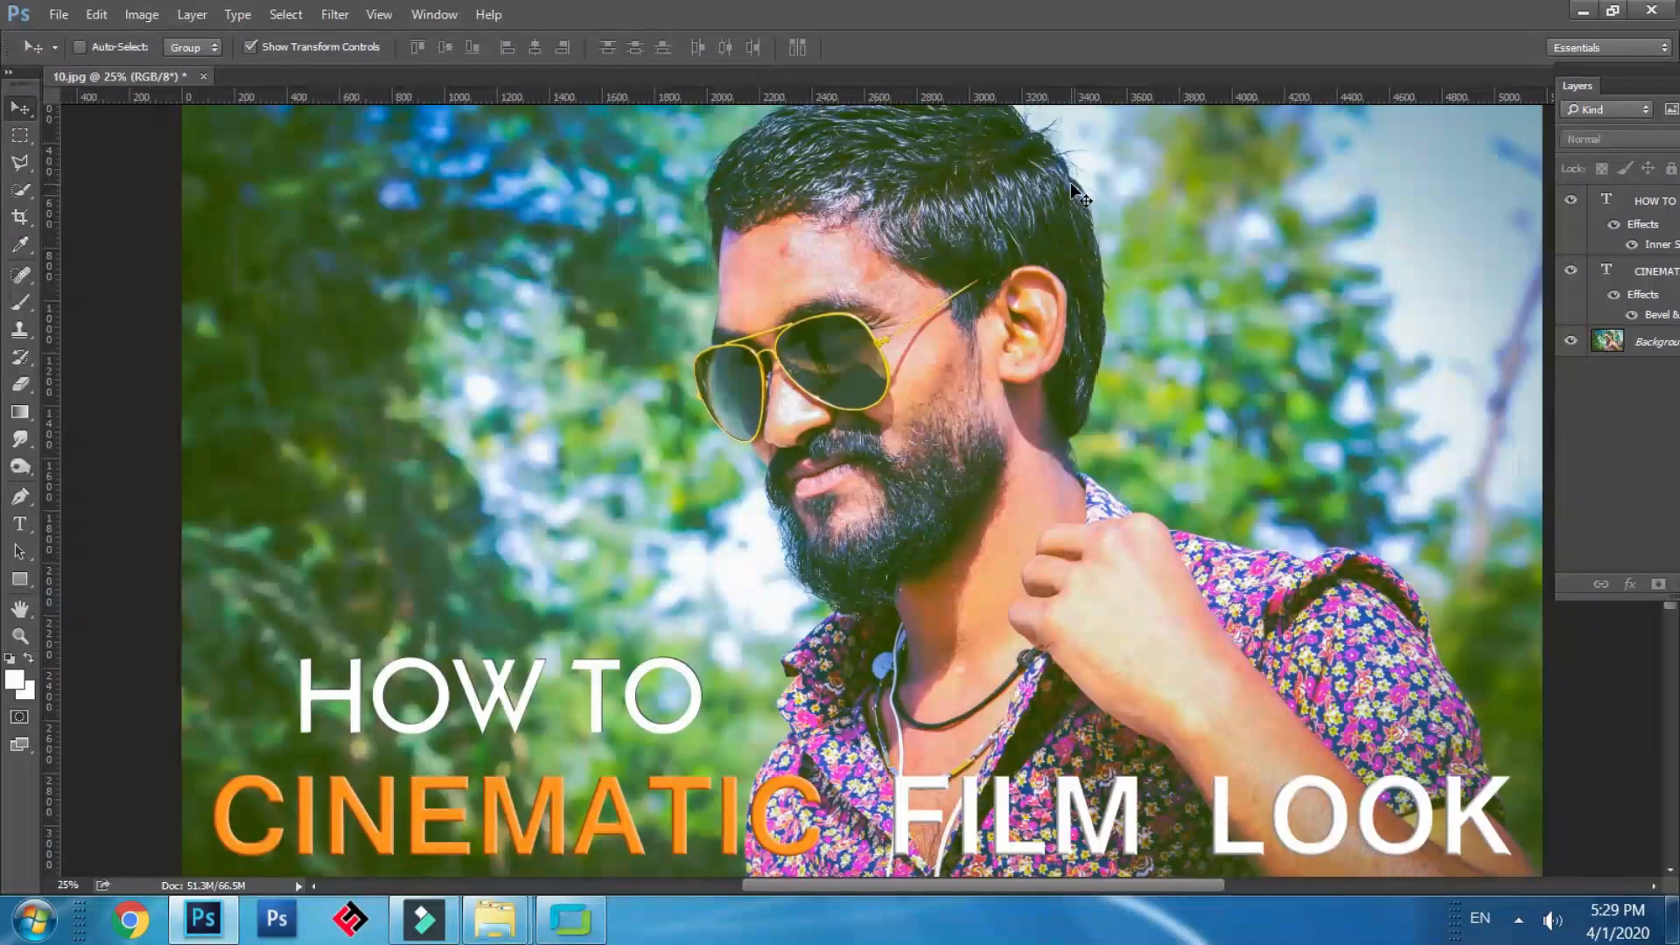
key(ctrl+minus)
key(ctrl+minus)
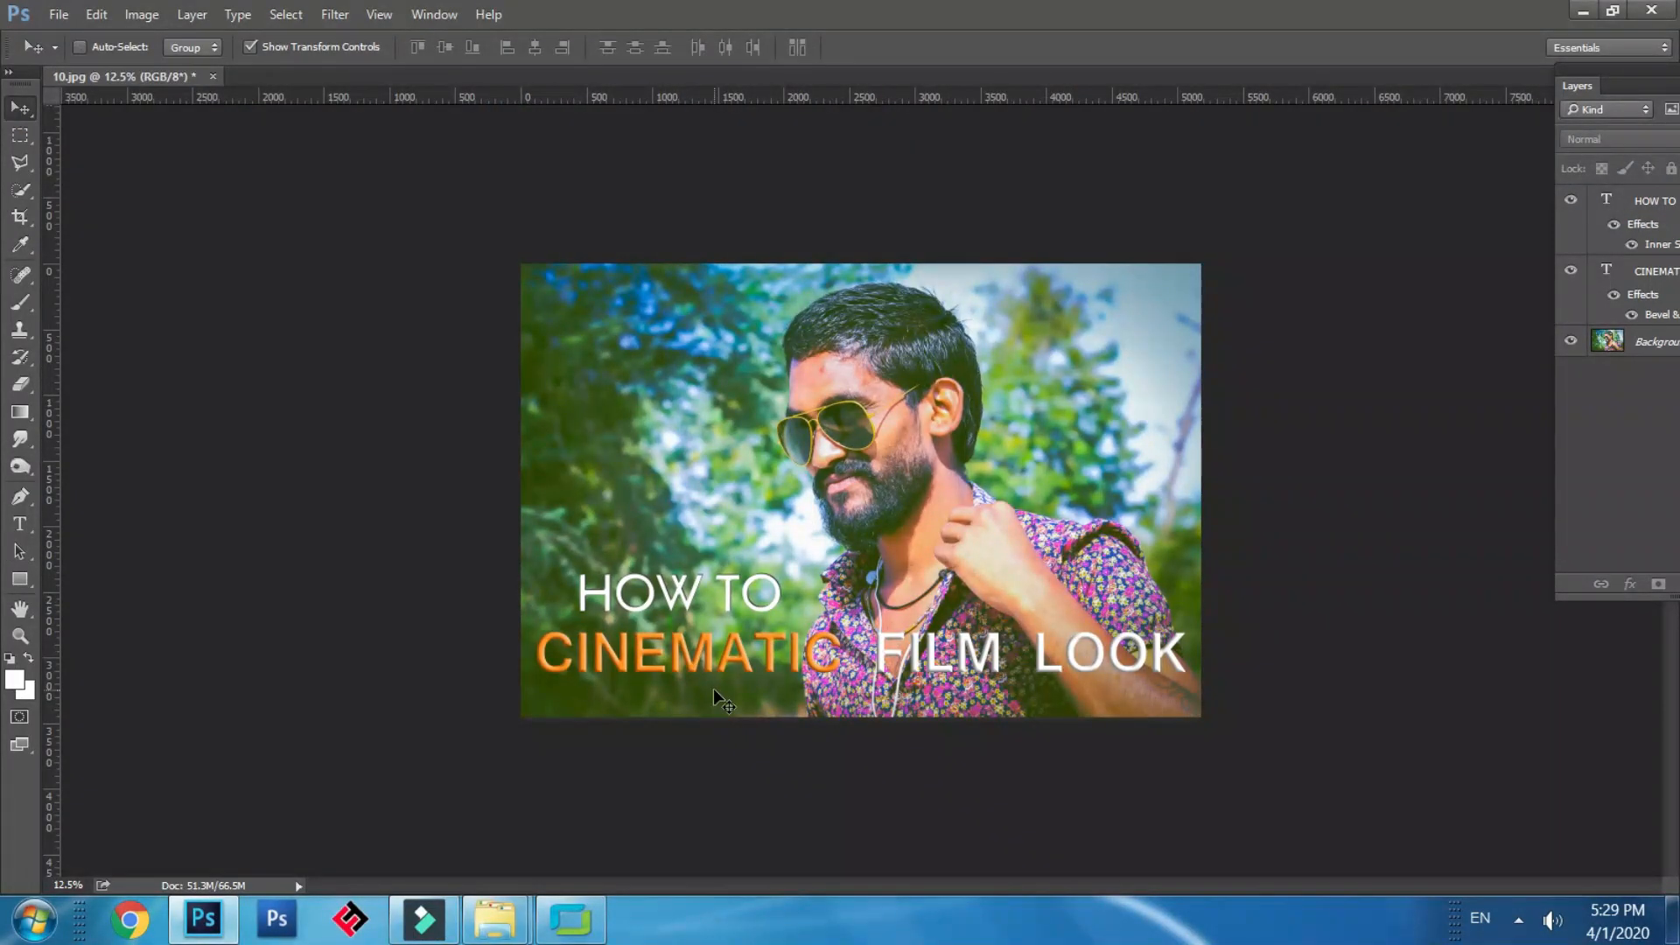
key(ctrl+minus)
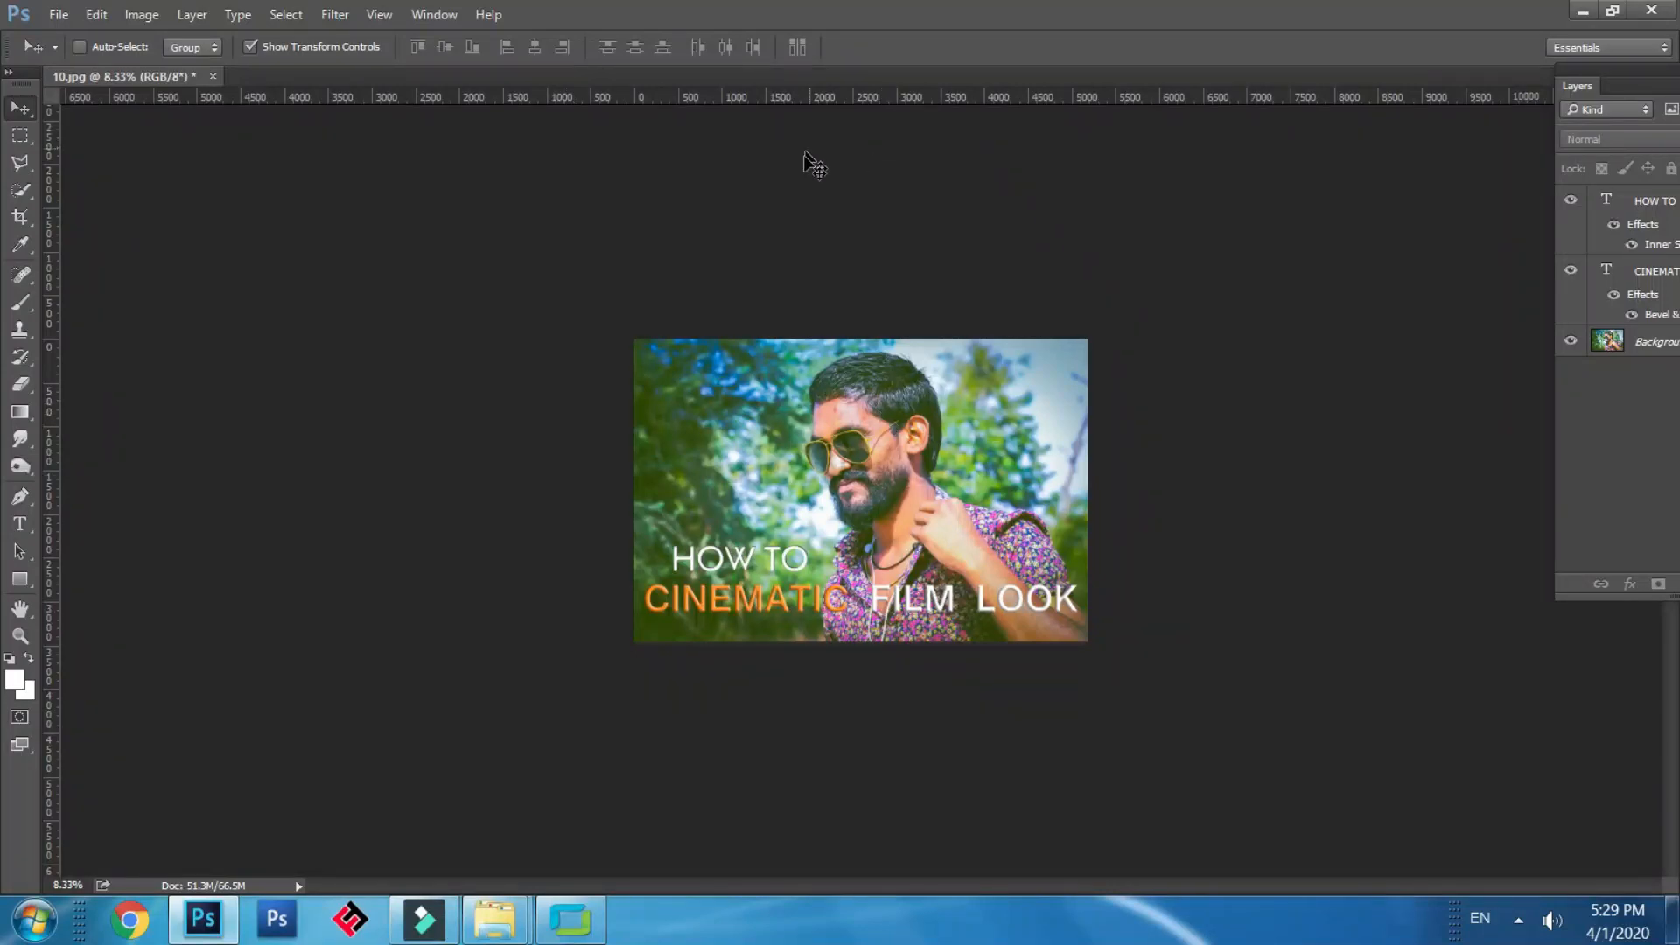
key(ctrl+s)
click(1061, 799)
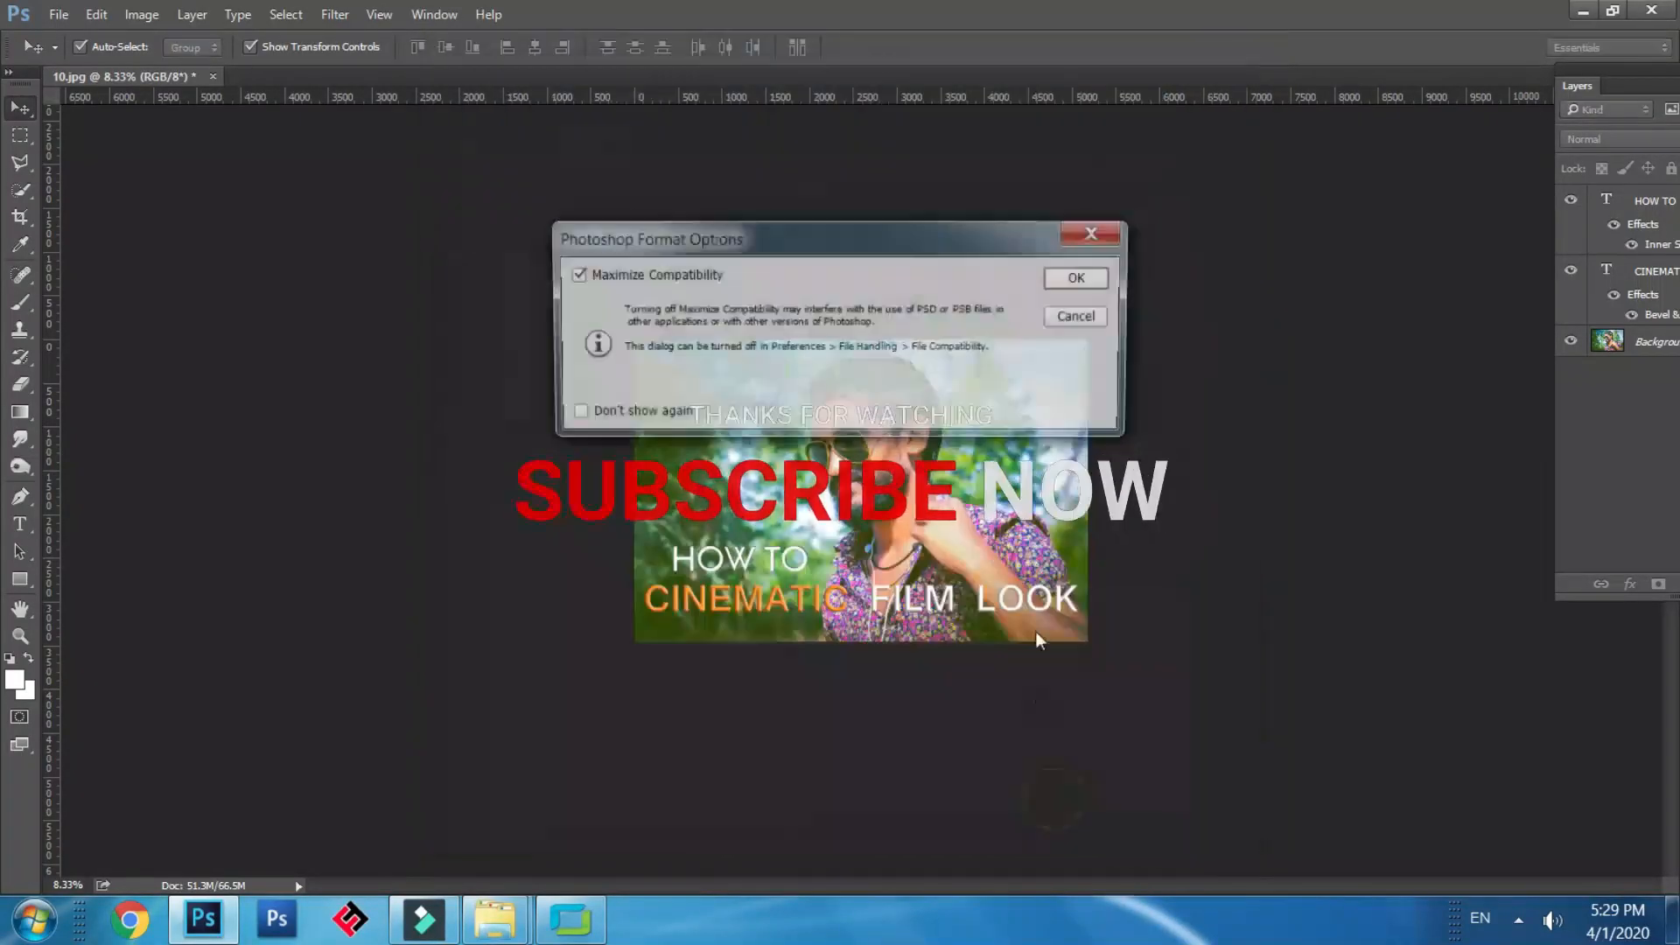
click(1076, 277)
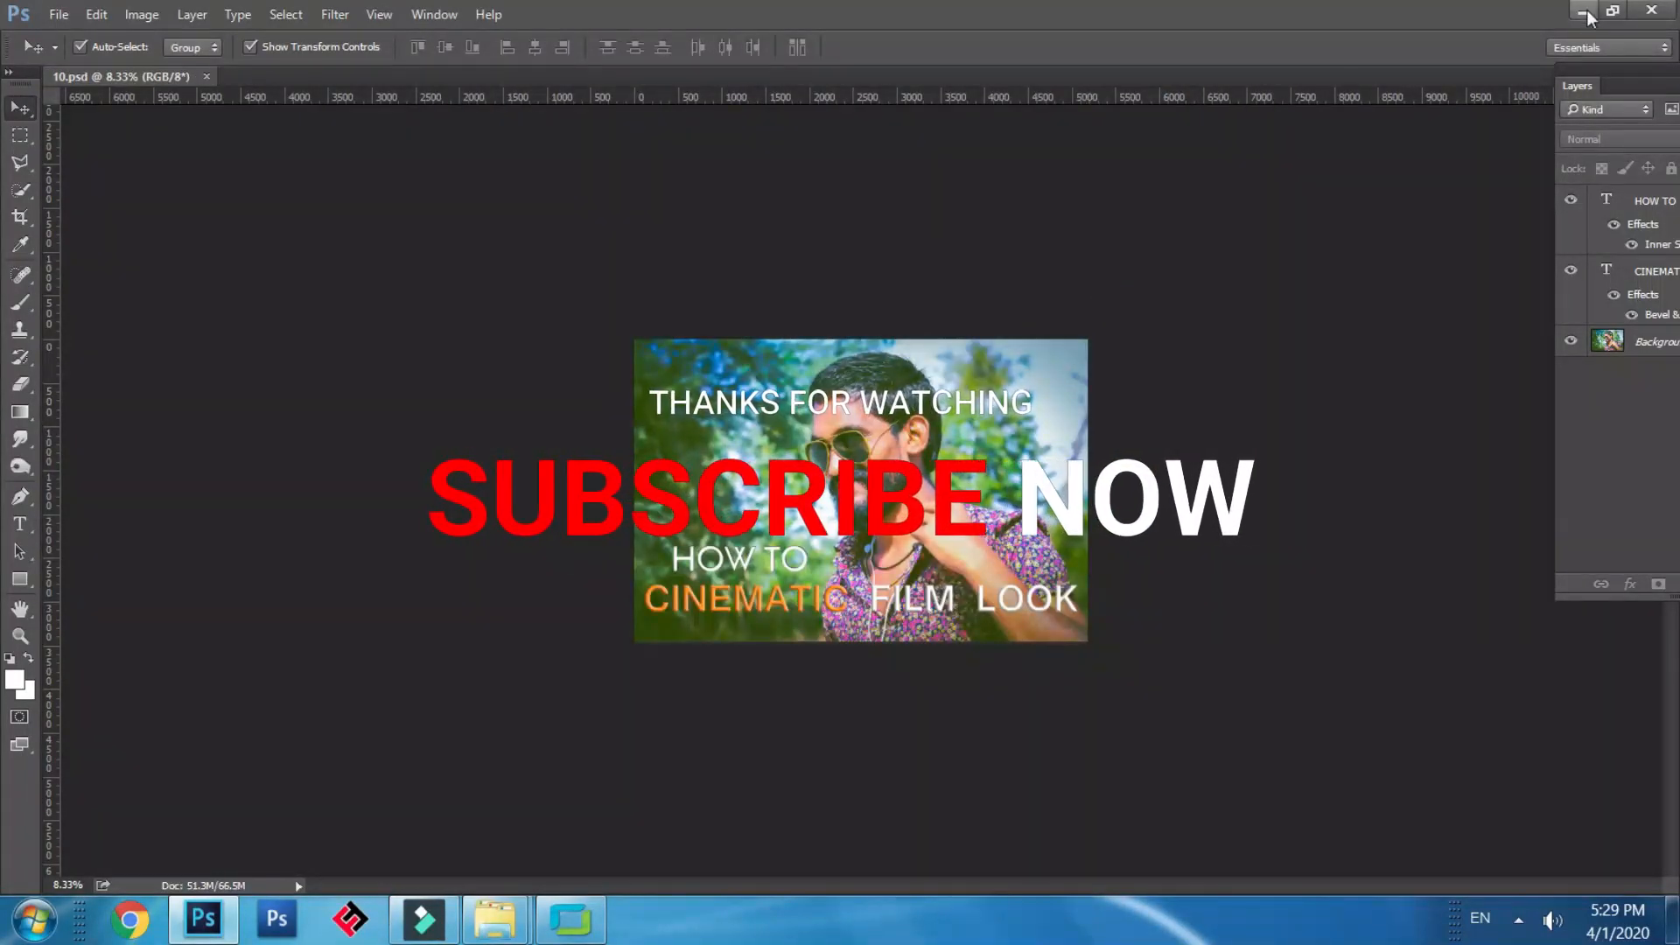